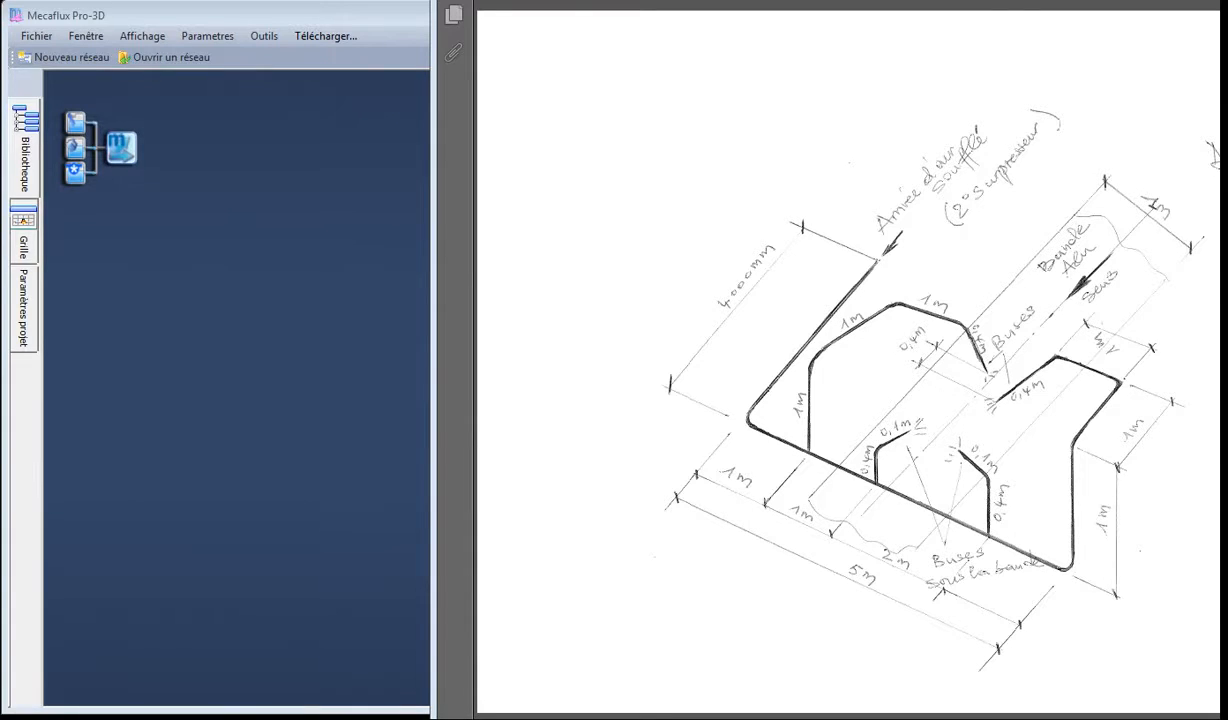
Step: Convert a length of 6 inches to millimetres with the metric/Anglo-Saxon unit converter and close the converter
click(264, 36)
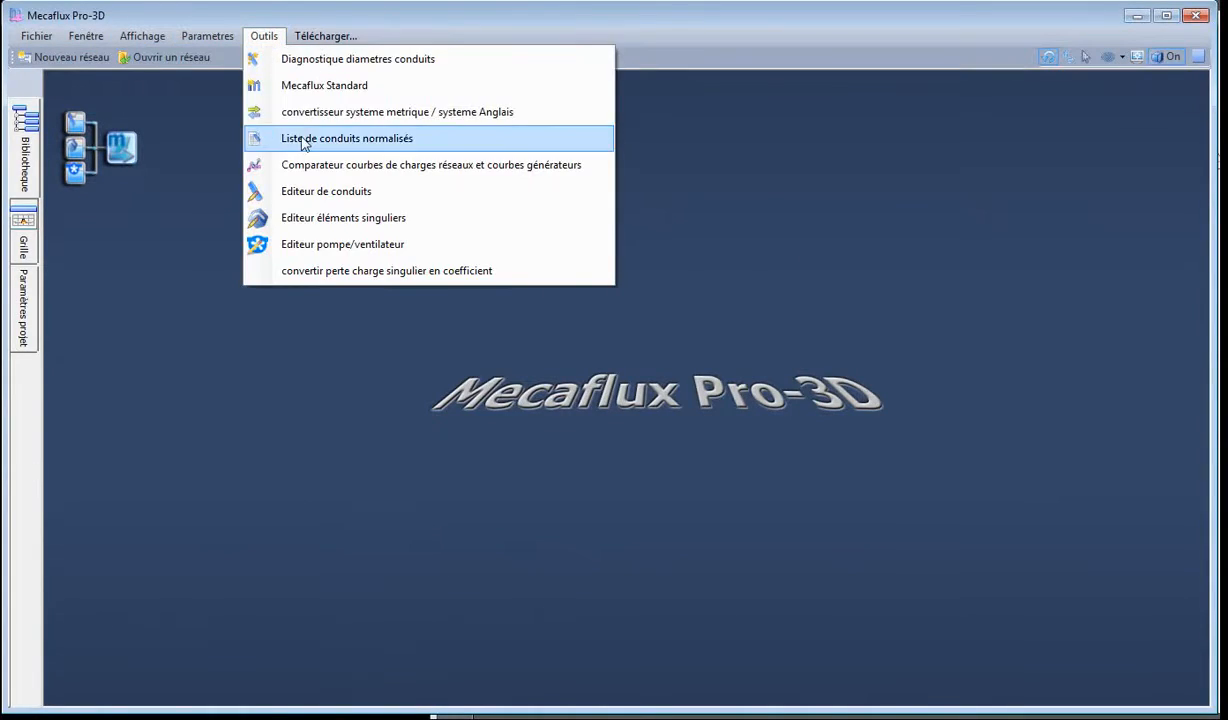
click(318, 112)
drag(82, 186, 563, 190)
click(363, 237)
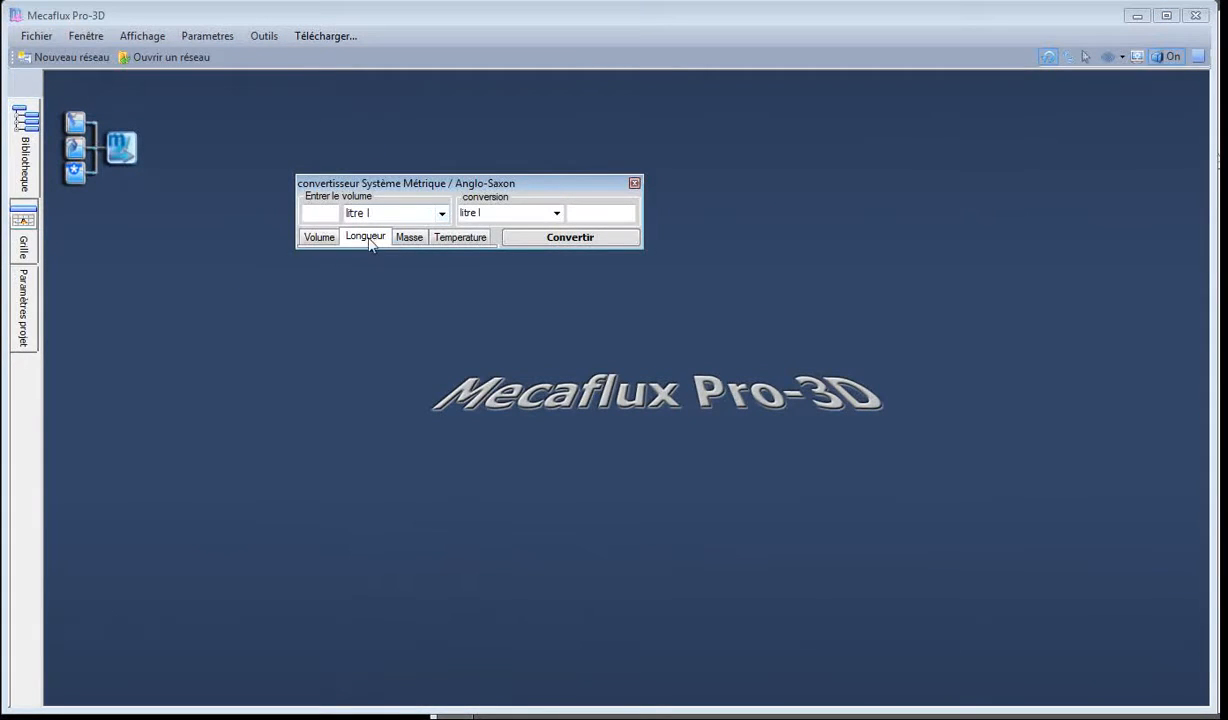
click(441, 213)
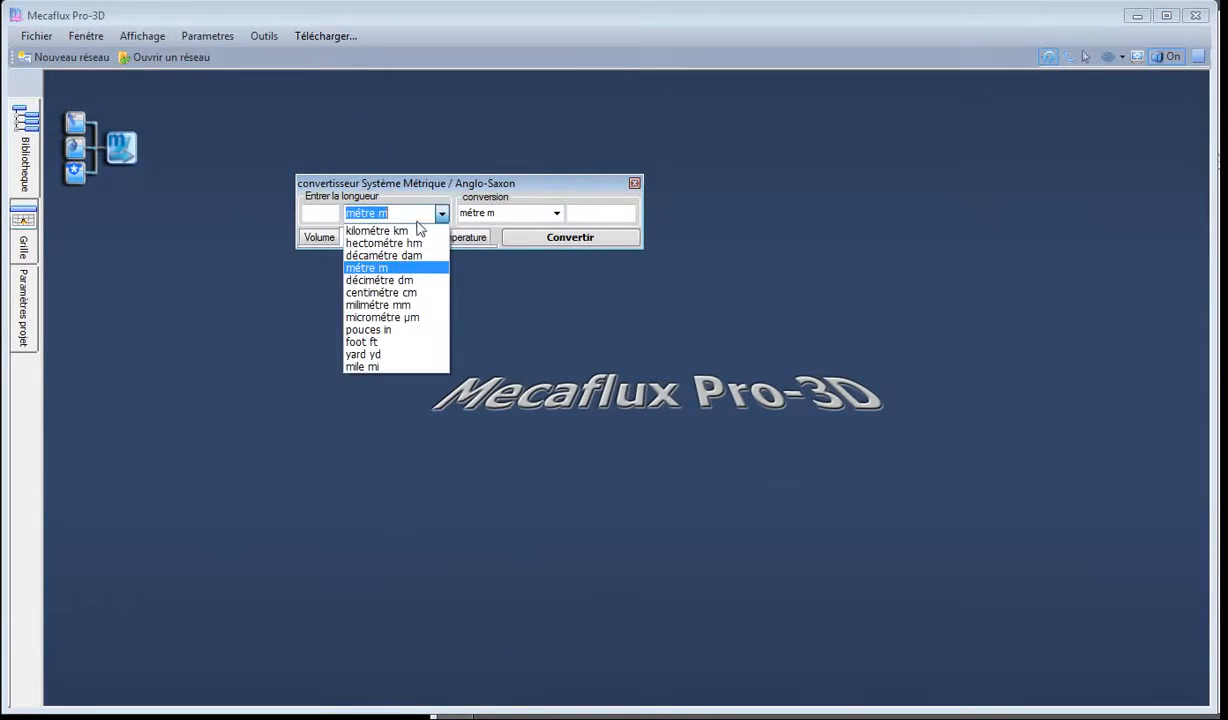
click(382, 329)
click(557, 214)
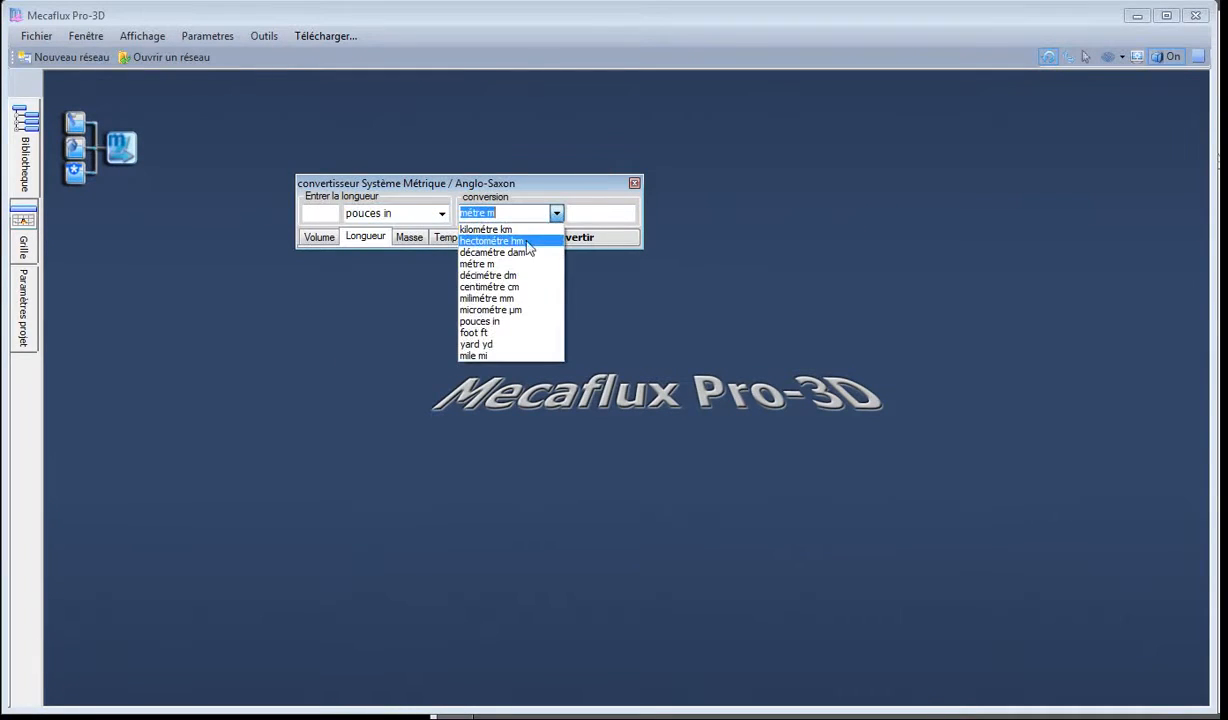
click(503, 296)
click(330, 216)
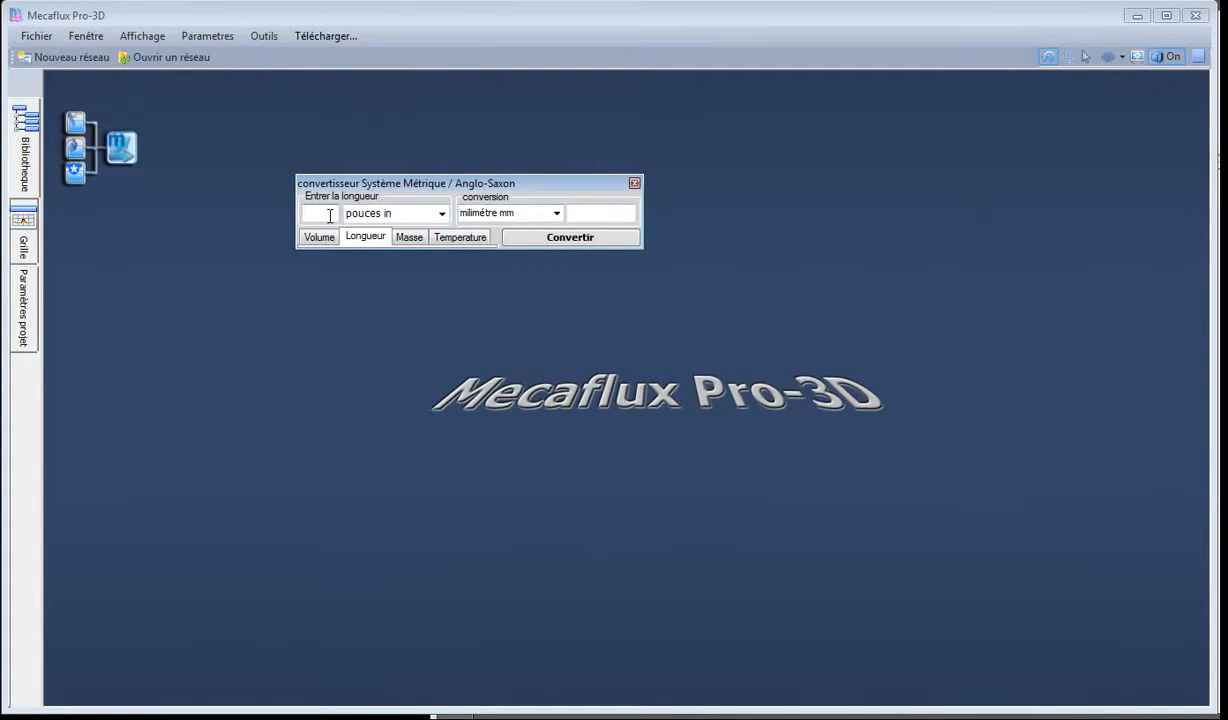
click(618, 239)
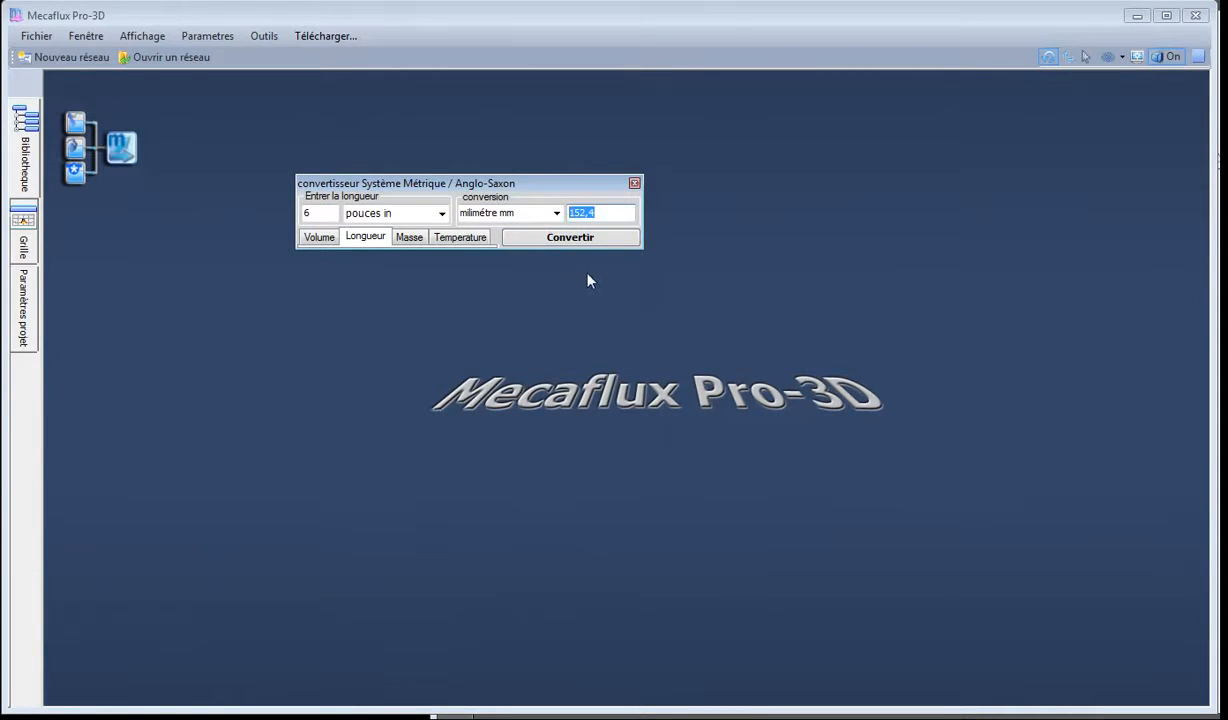
click(634, 184)
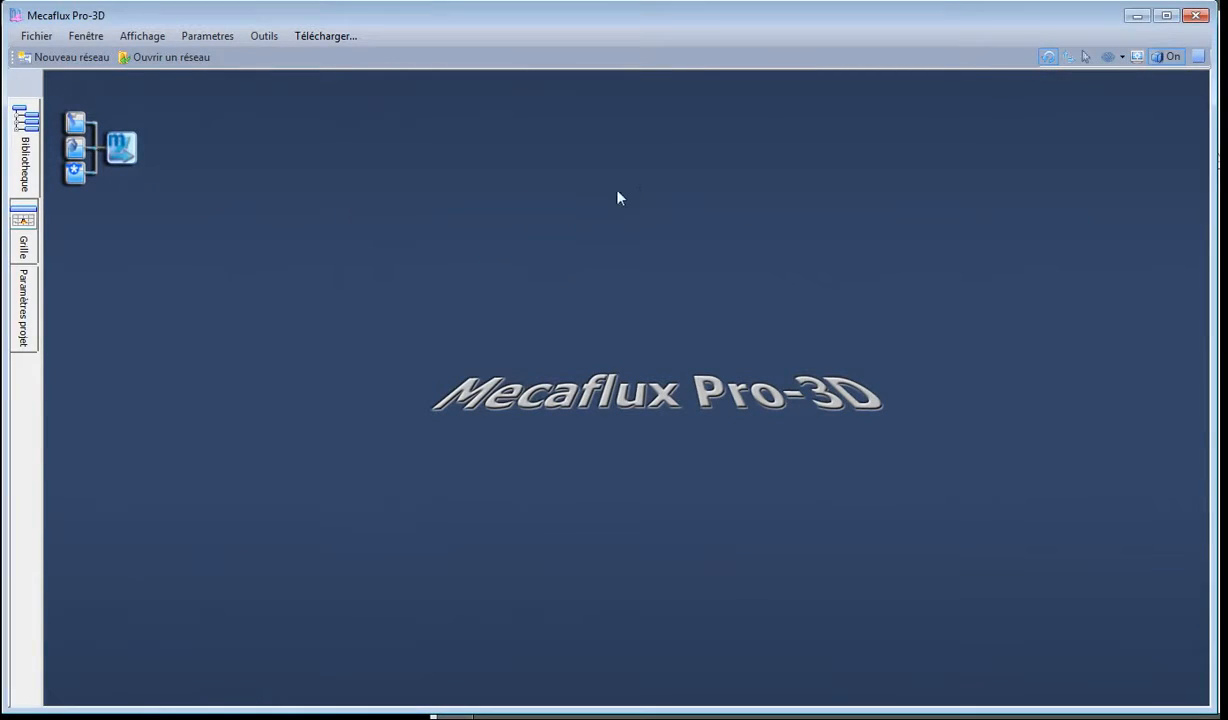
Step: Create a PVC conduit with a 152,4 mm inner diameter and save it to the conduit library
click(23, 155)
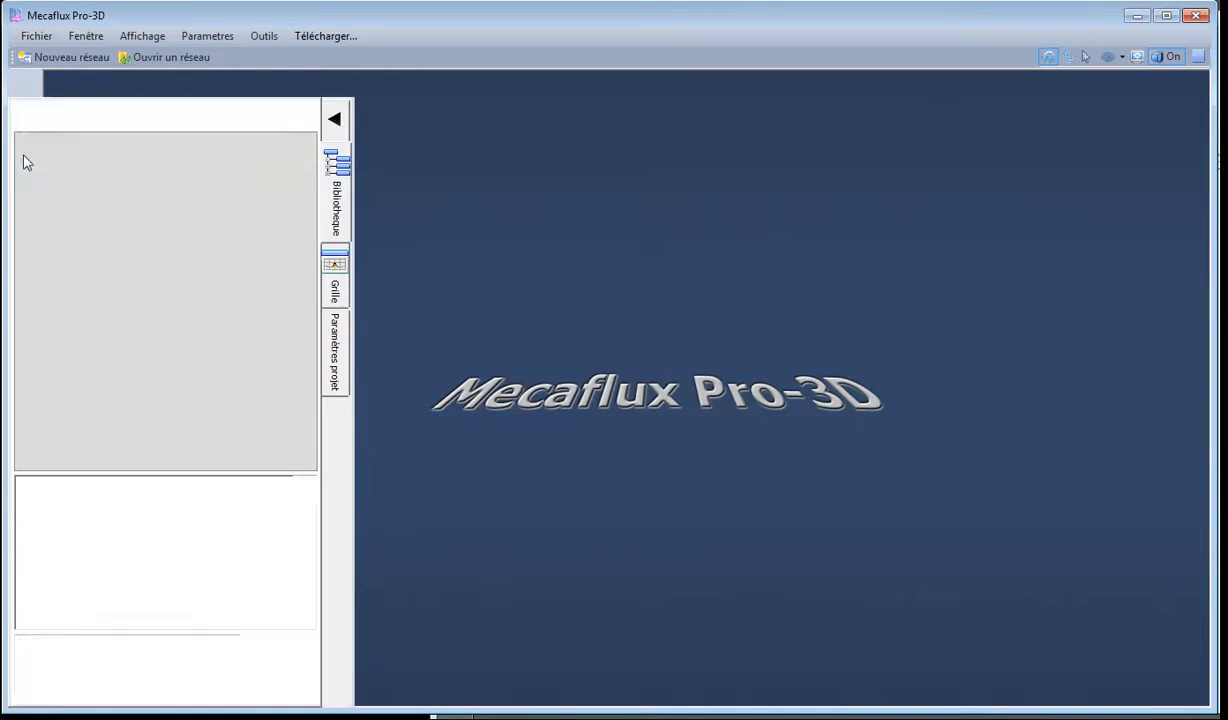
click(33, 119)
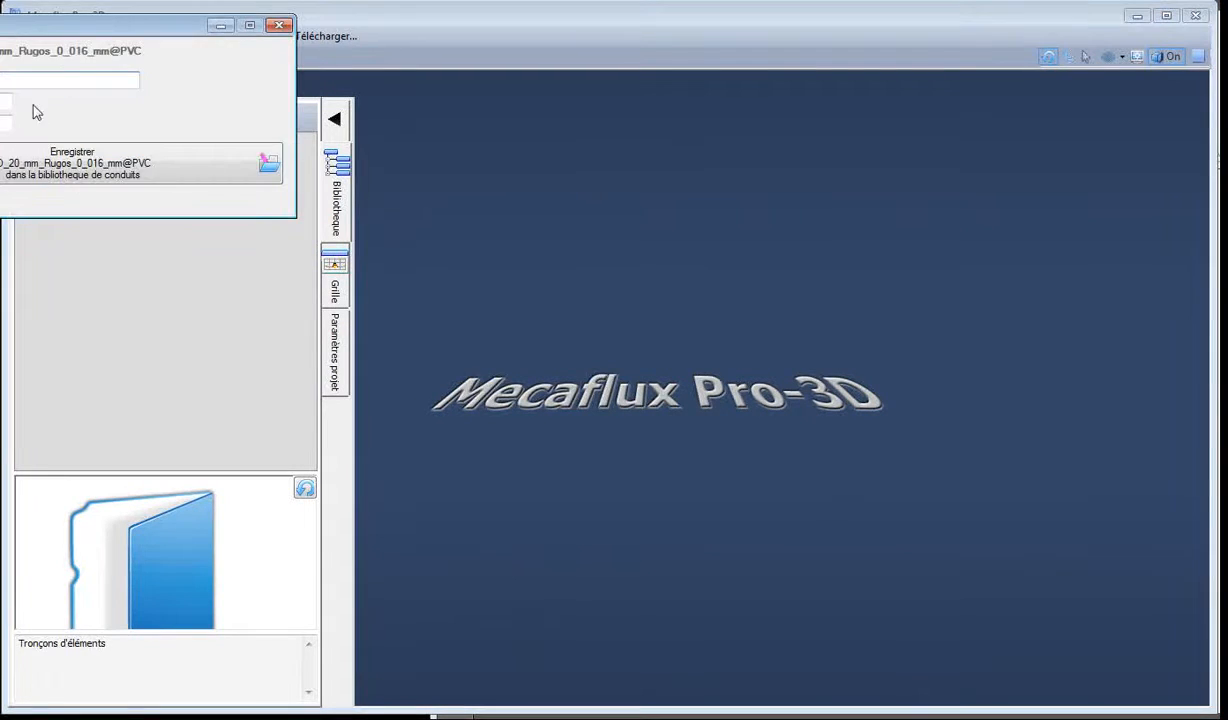
drag(78, 33, 625, 184)
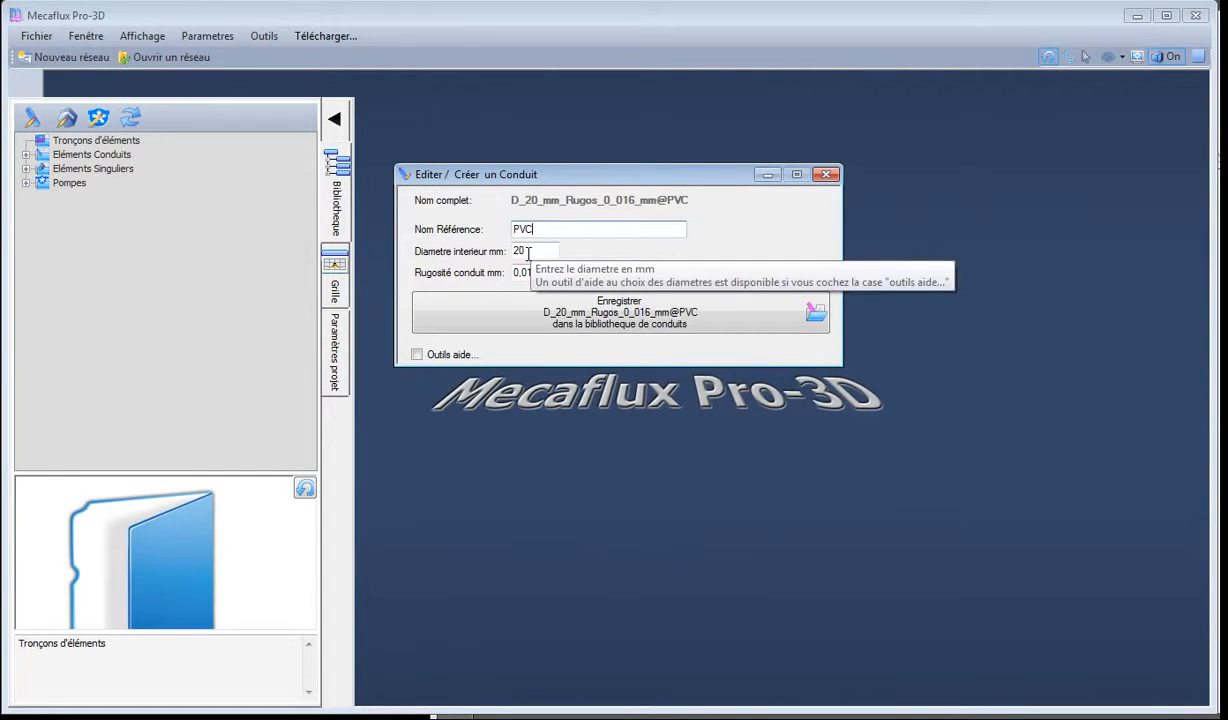
double_click(527, 251)
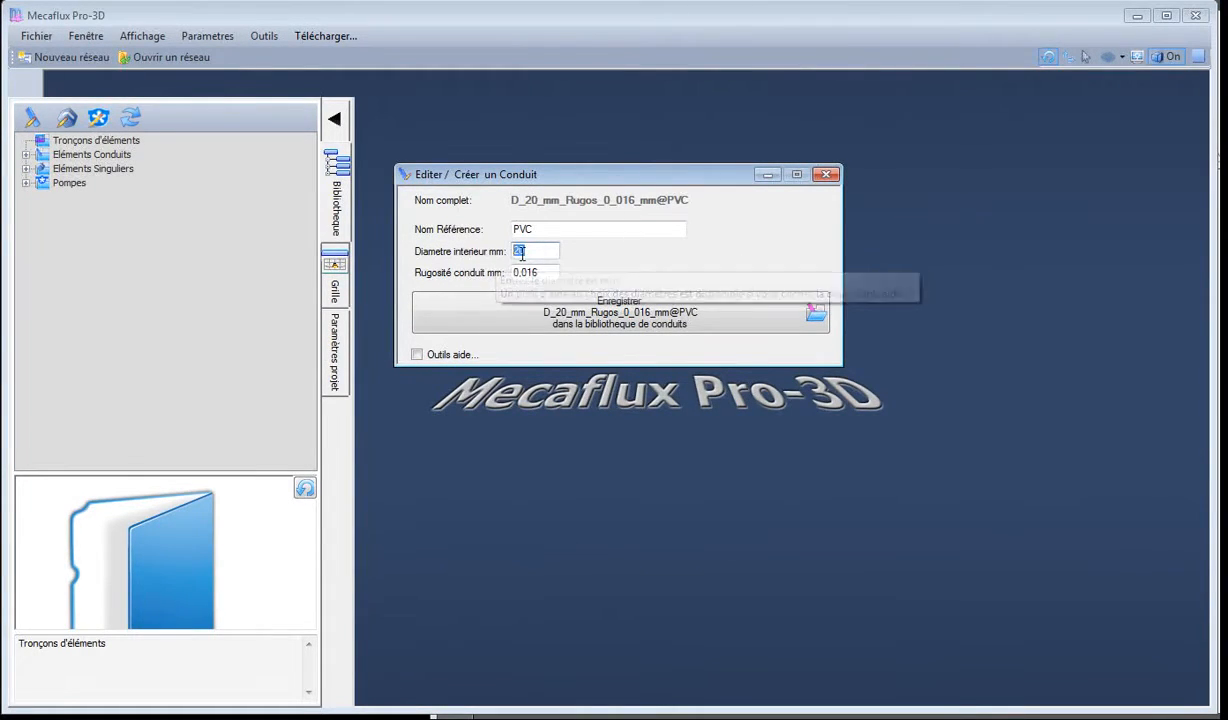
text(15)
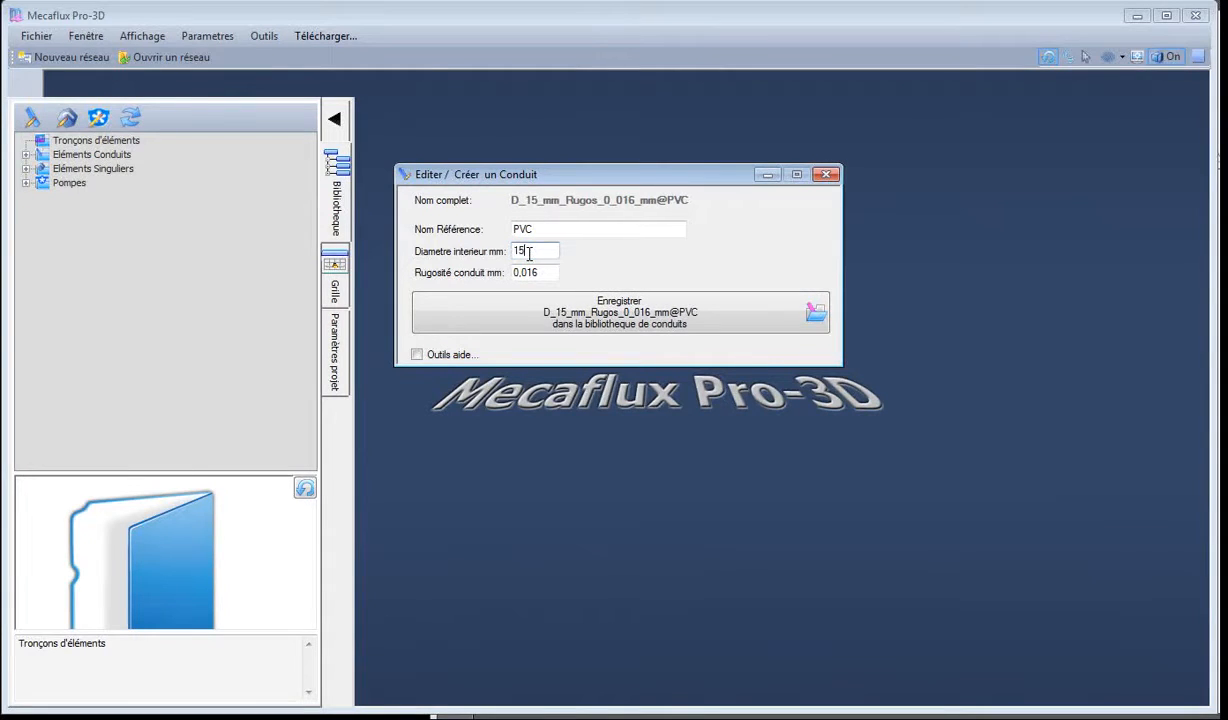
text(2,4)
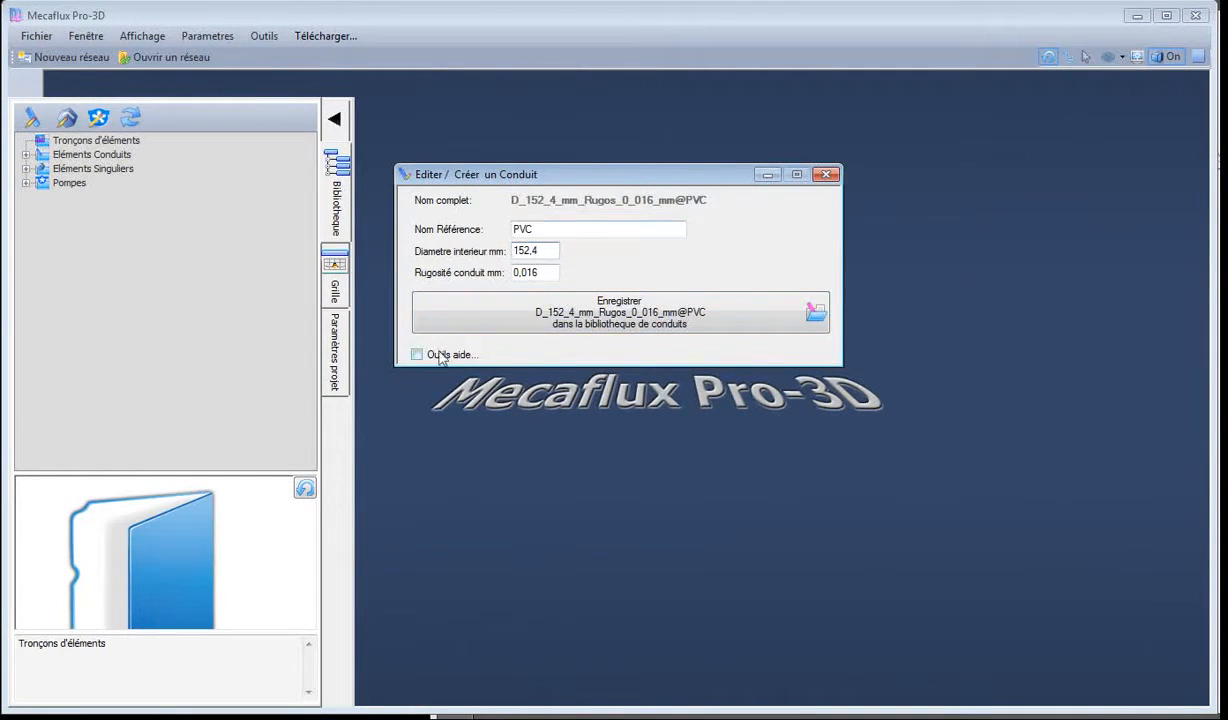
click(572, 318)
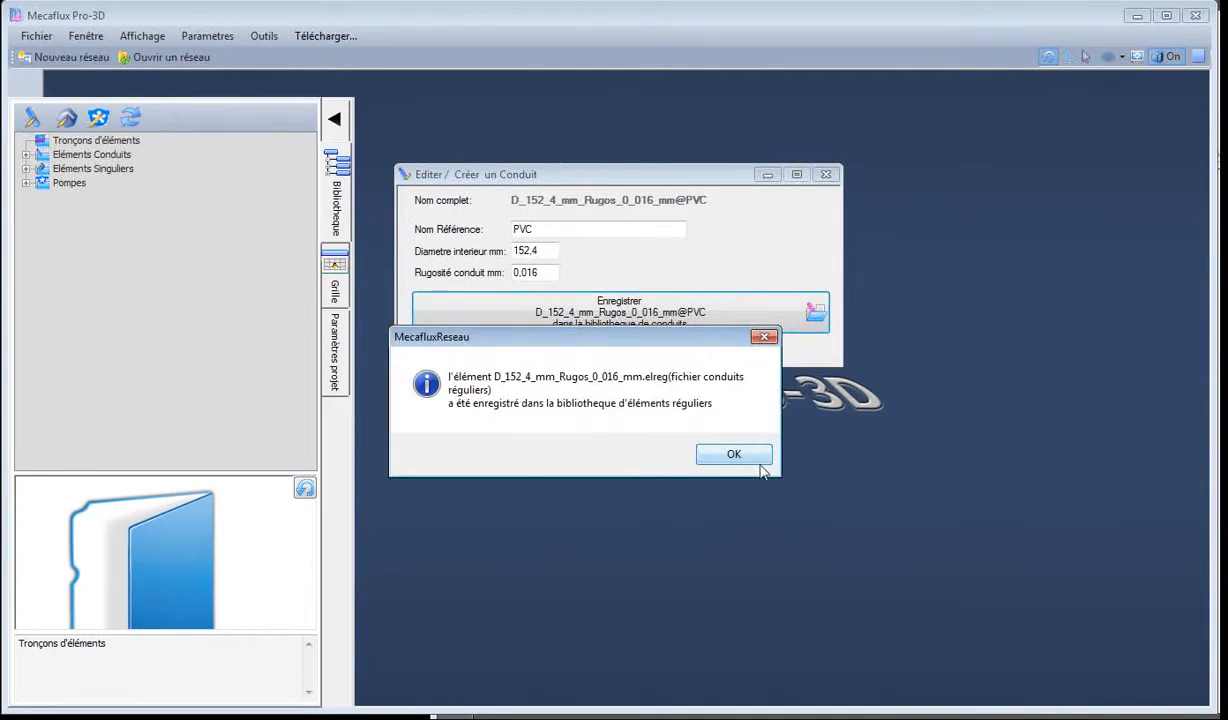
click(735, 455)
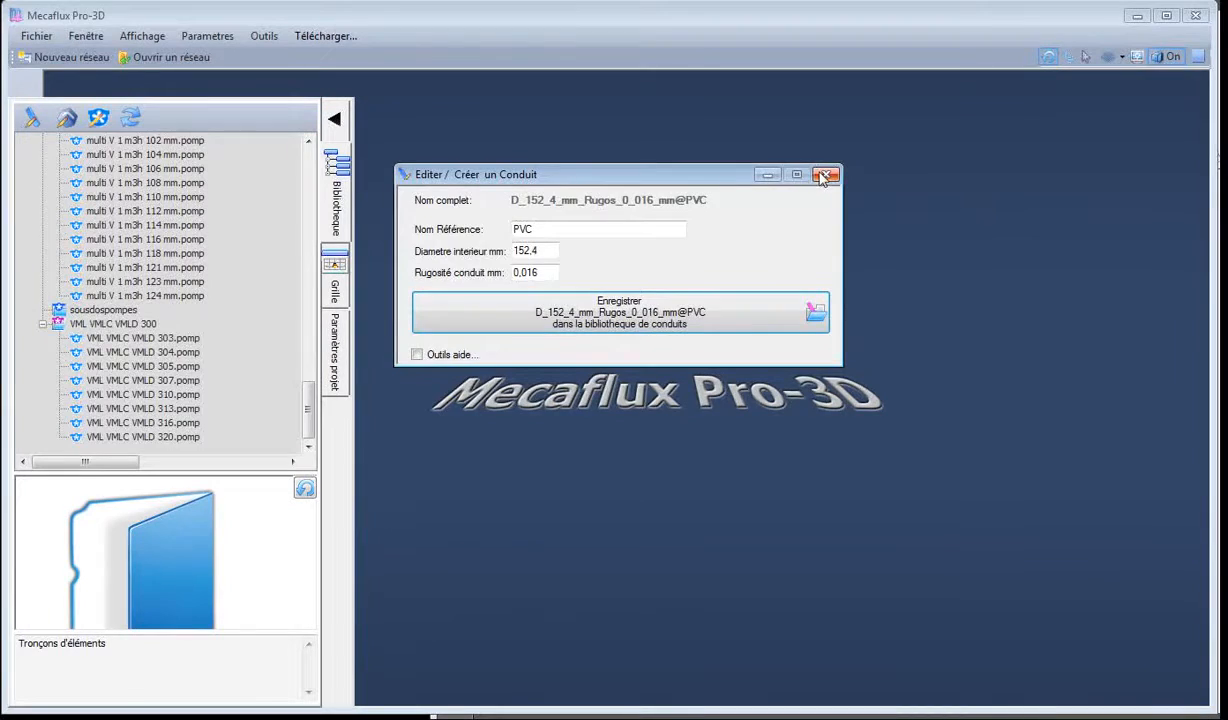
click(825, 176)
Step: Start a network by placing the 152,4 mm PVC conduit from the library as a horizontal pipe about 1 m long
drag(311, 415, 309, 185)
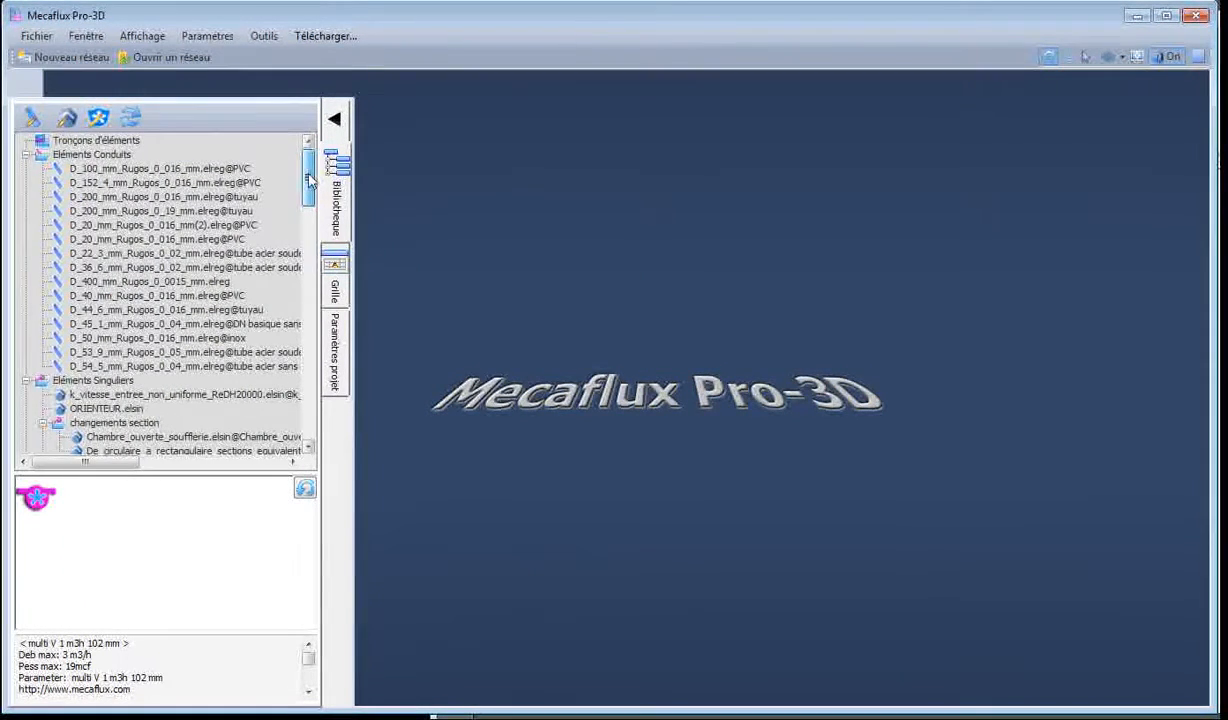
click(104, 184)
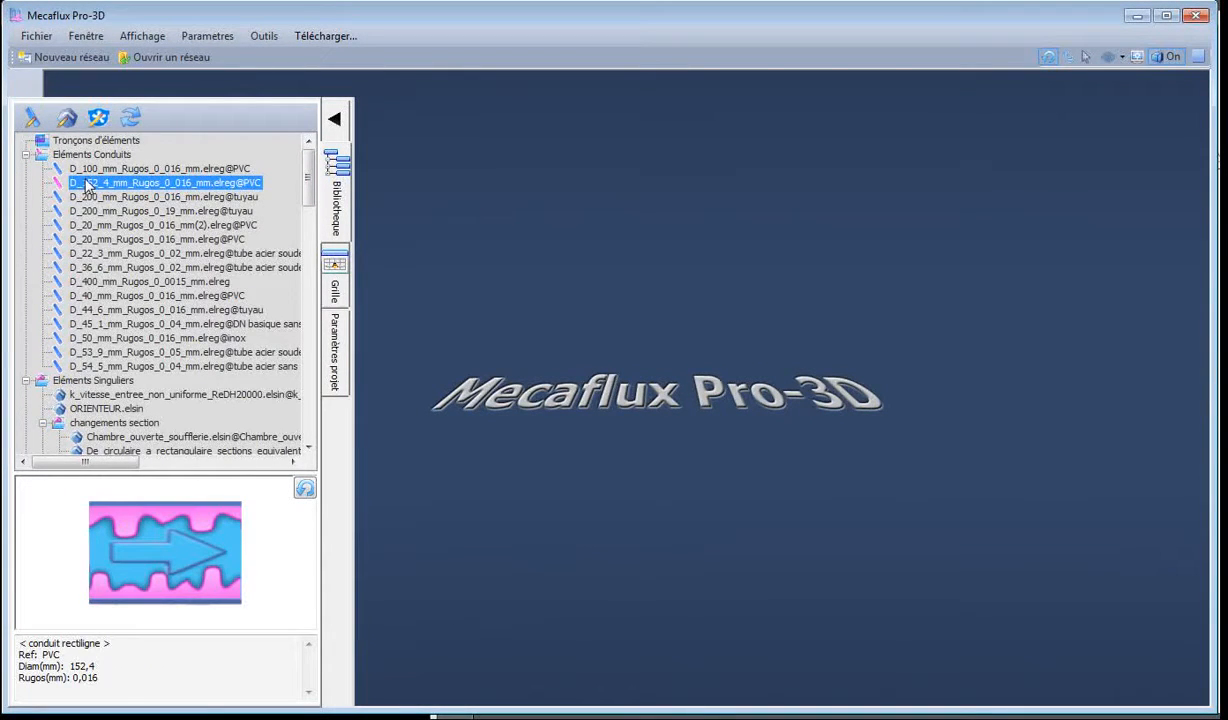
drag(88, 196, 488, 310)
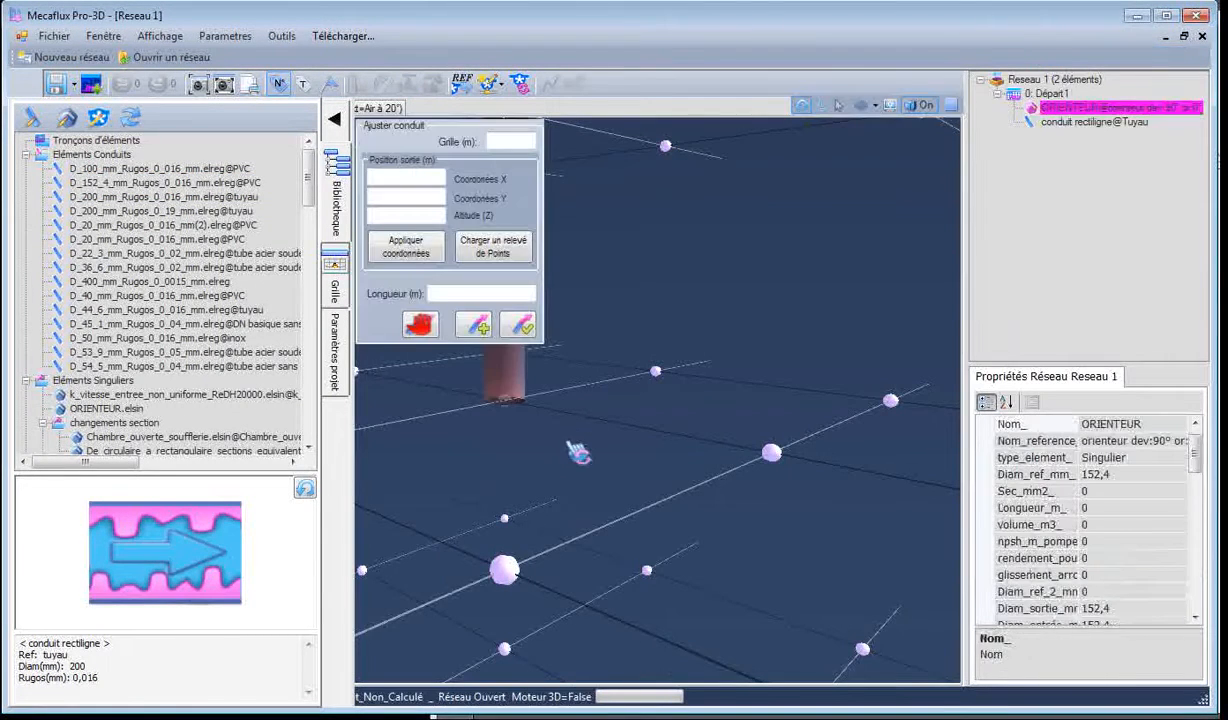
click(533, 328)
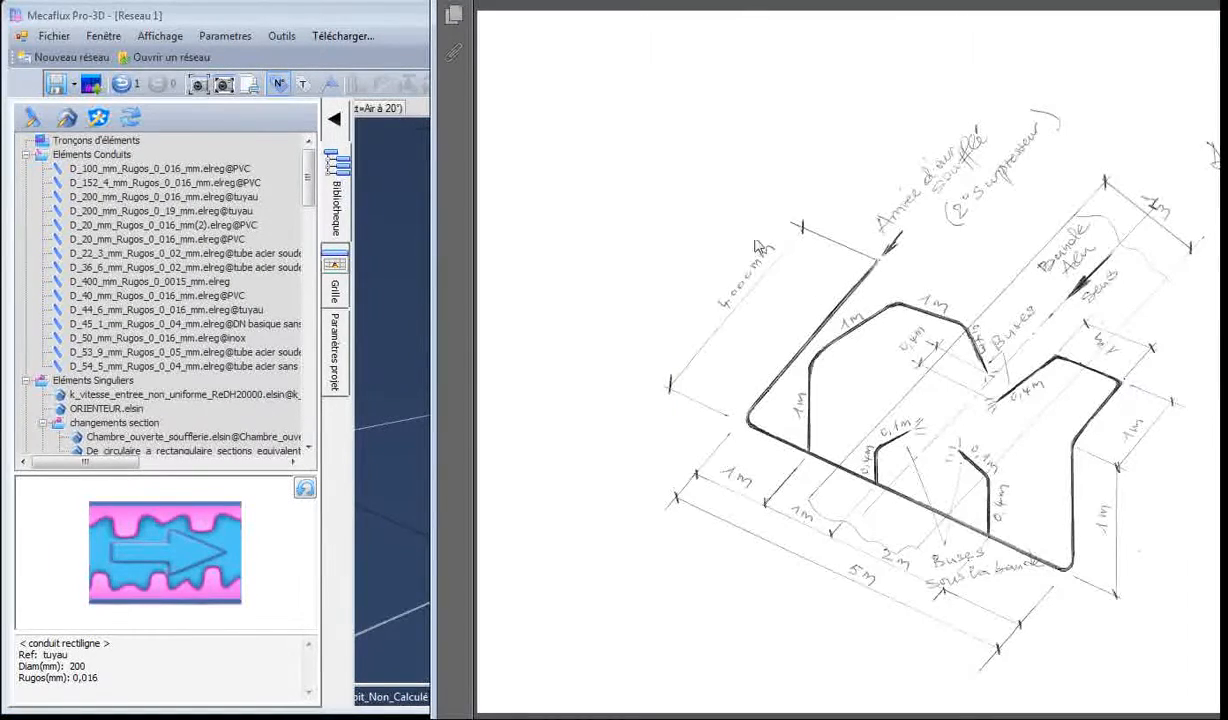
Step: Set the length of the first straight conduit to 4 m
click(423, 300)
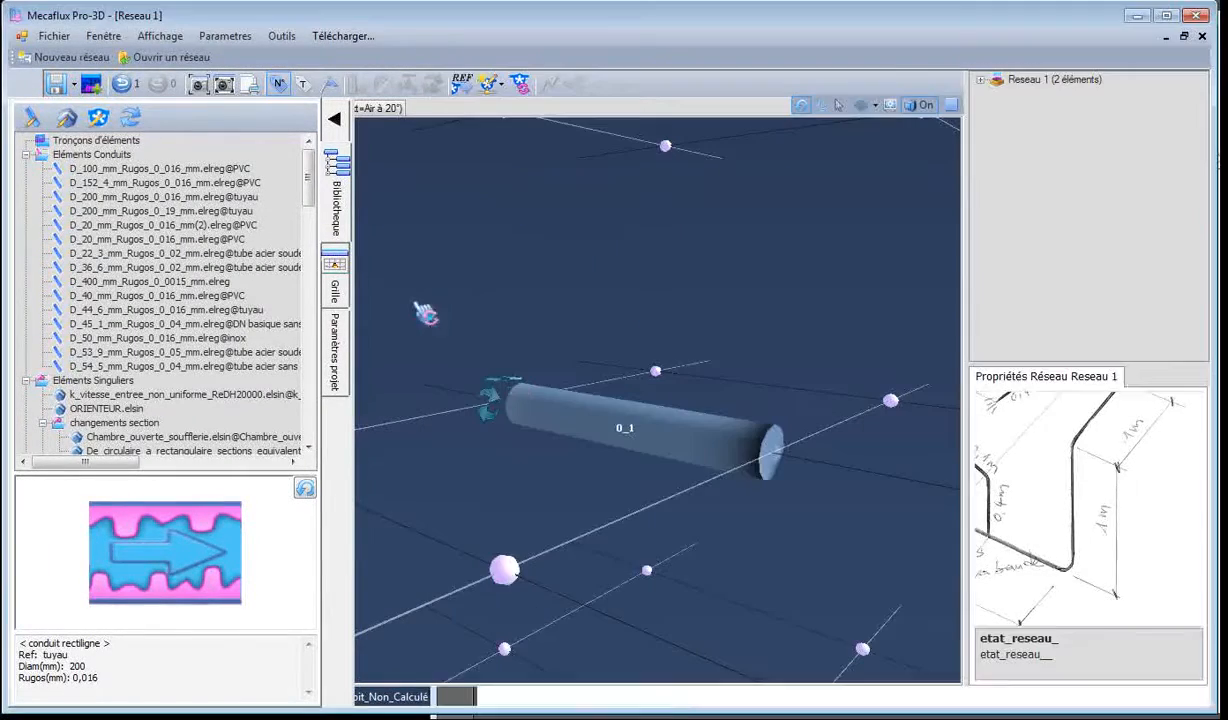
click(563, 406)
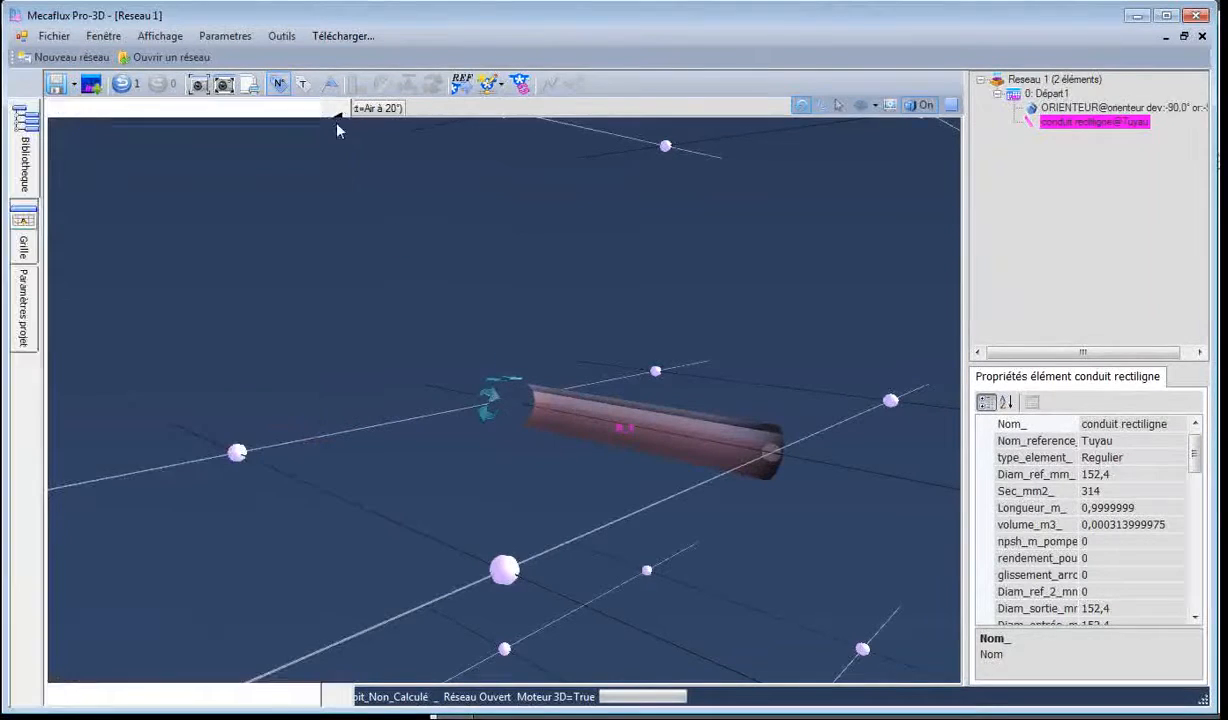
right_click(576, 418)
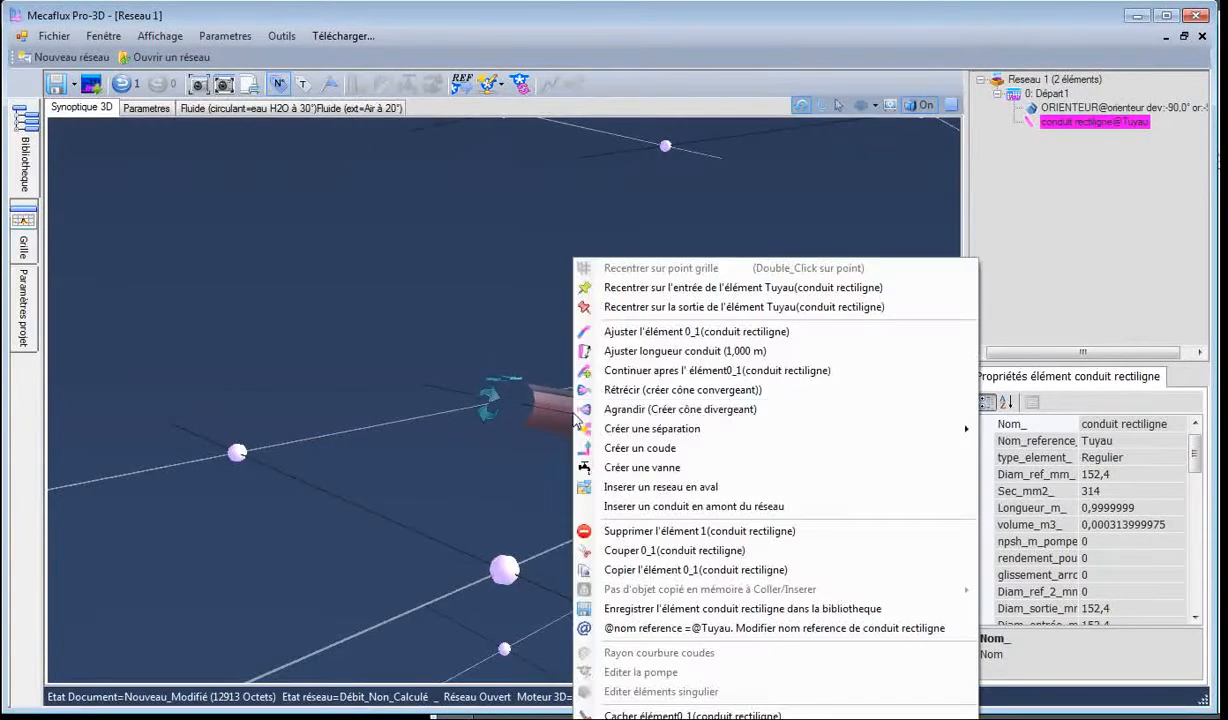
click(640, 351)
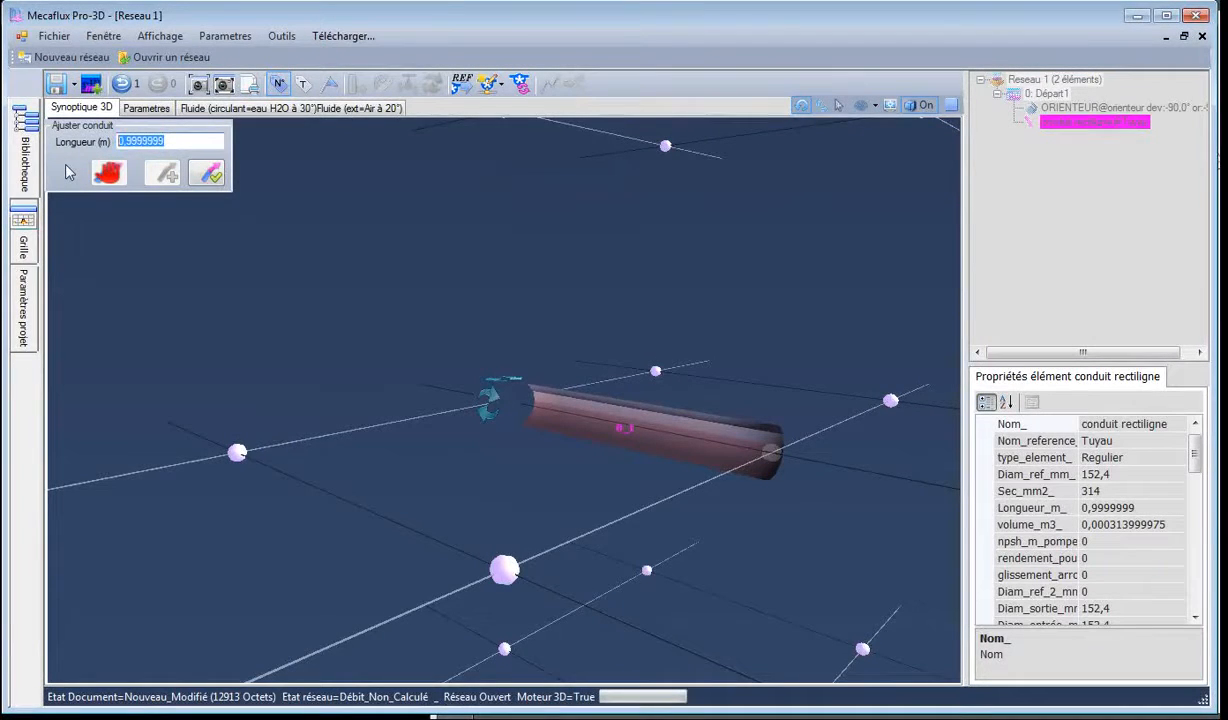
text(4)
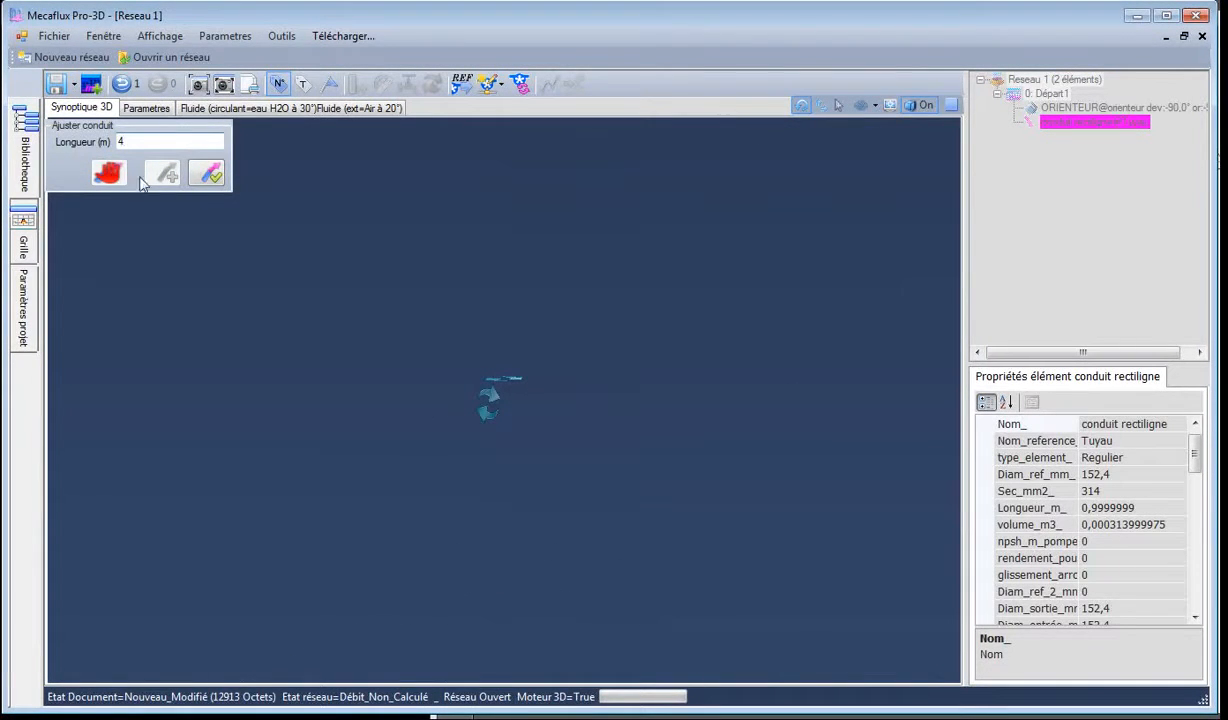
click(208, 176)
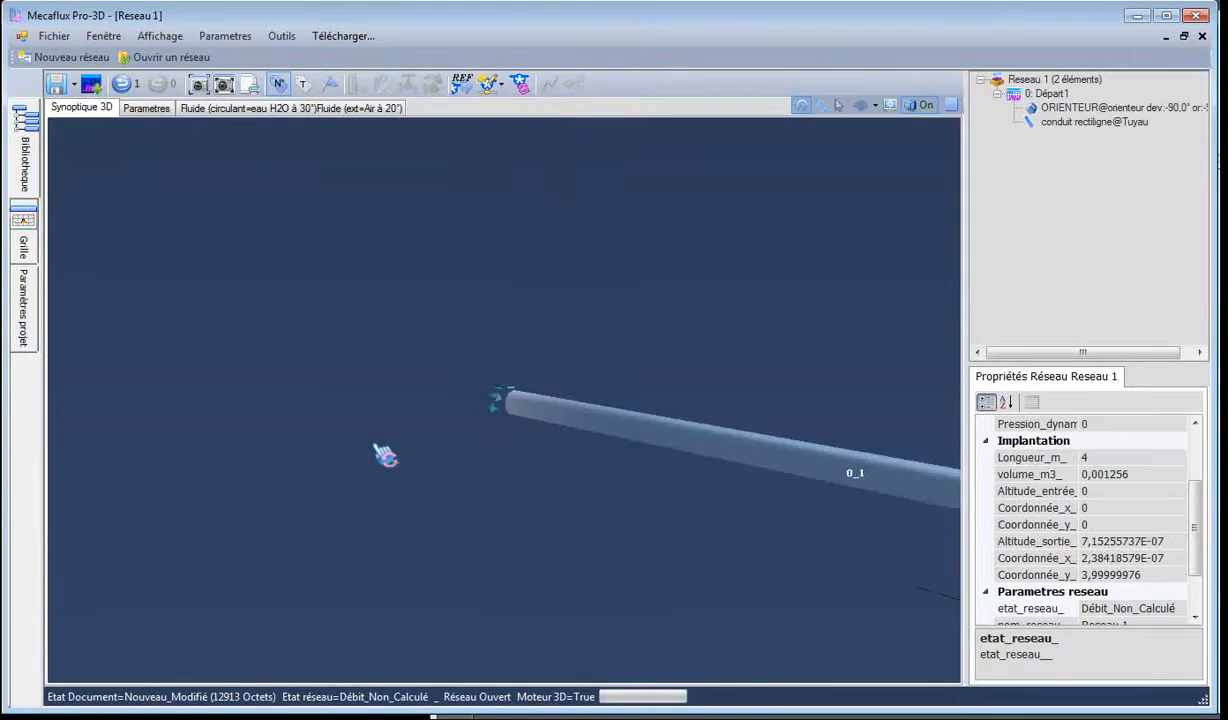
Step: Continue the network from the 4 m conduit's outlet with a 1 m horizontal pipe at 90°, ending at X=1, Y=4, altitude 0
scroll(375, 447, down, 2)
drag(475, 499, 579, 523)
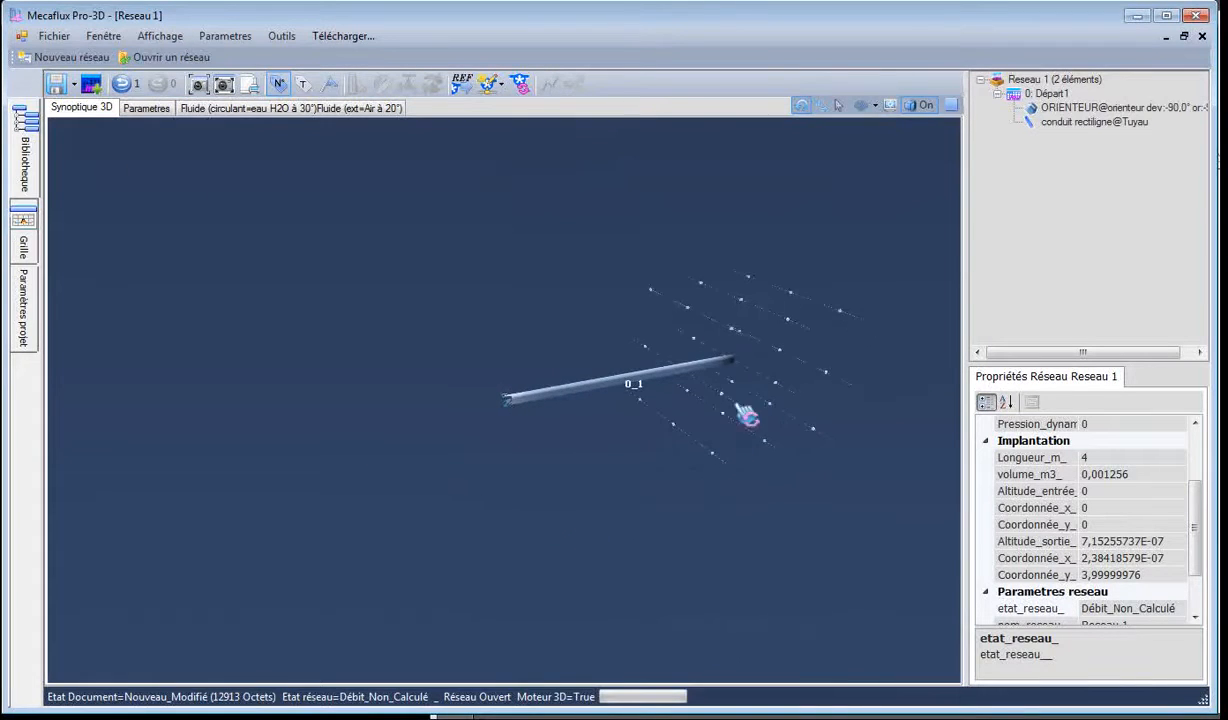
click(727, 367)
click(1224, 395)
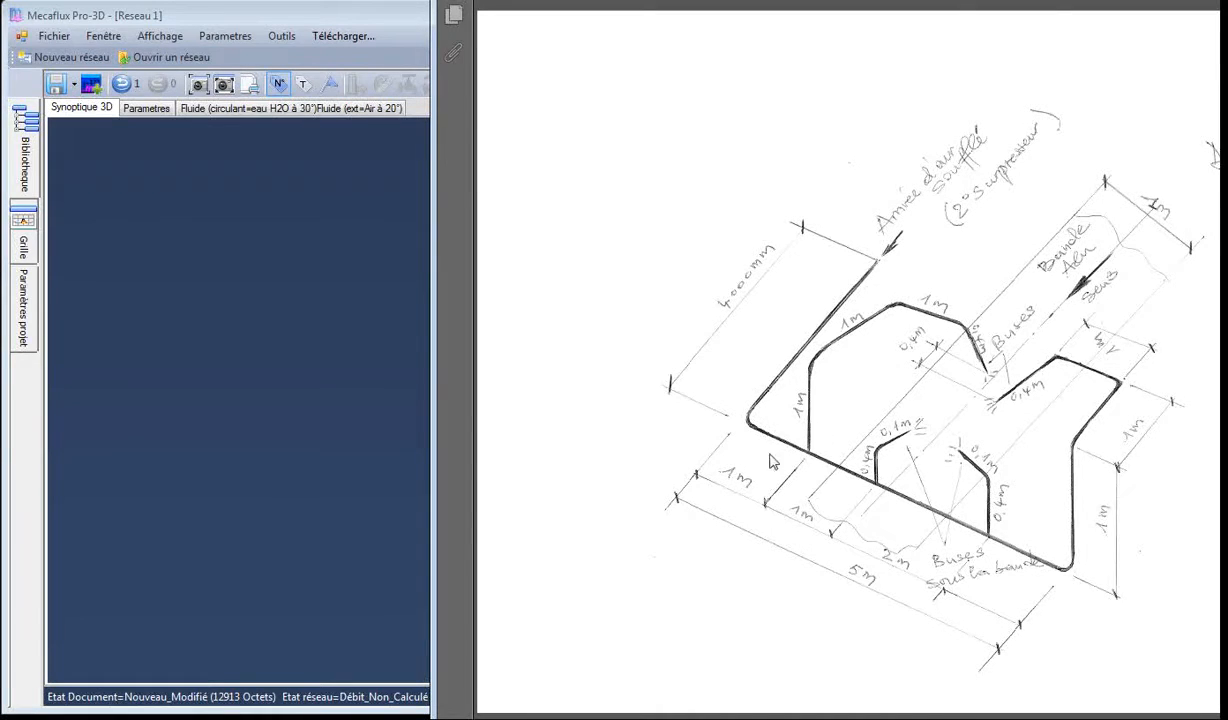
click(215, 389)
click(734, 364)
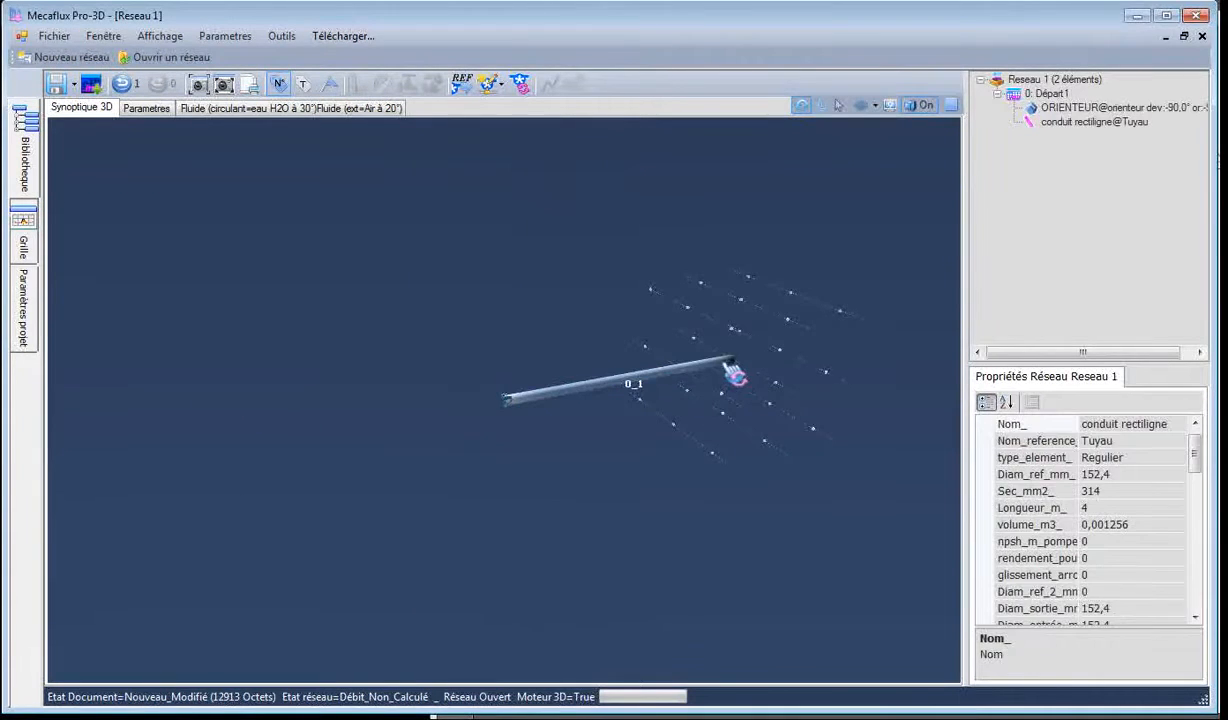
right_click(733, 370)
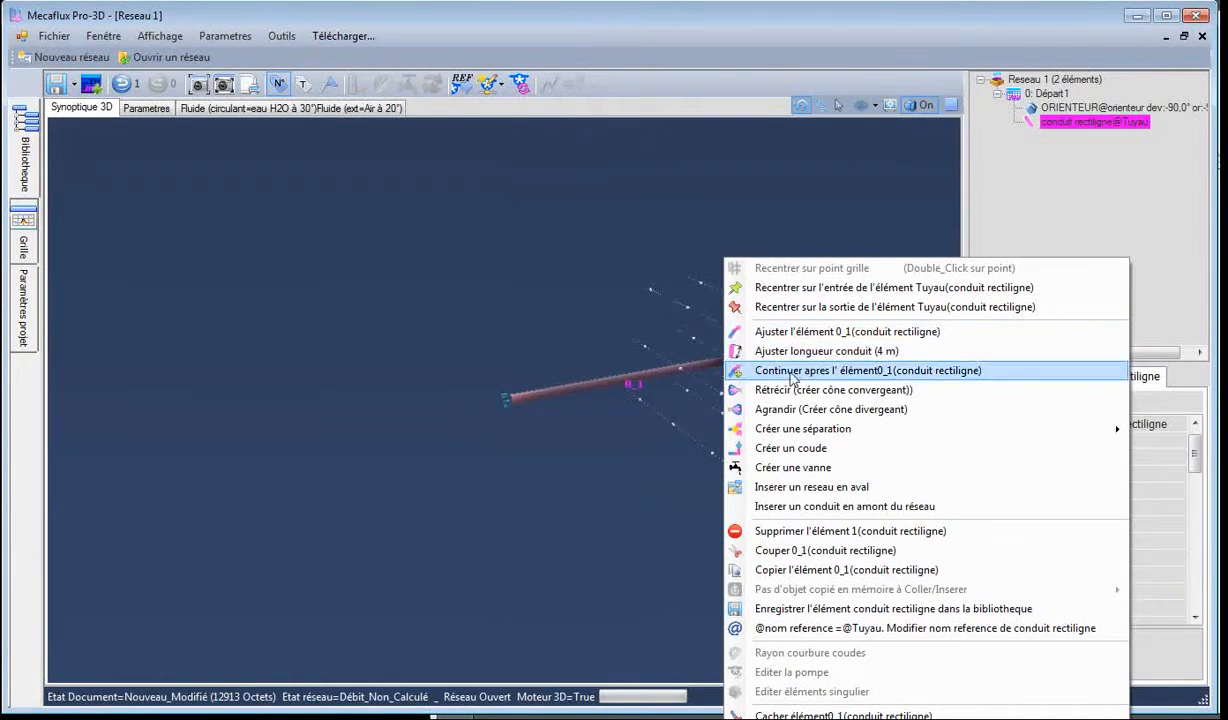
click(760, 366)
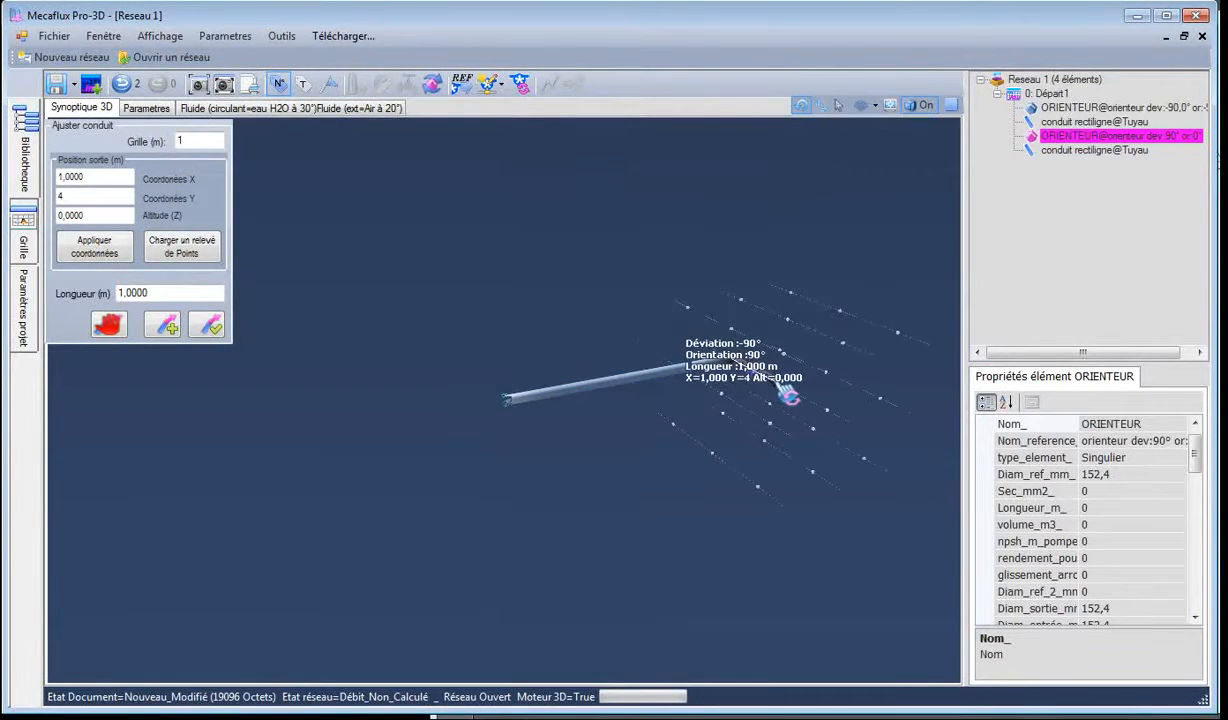
scroll(789, 396, up, 5)
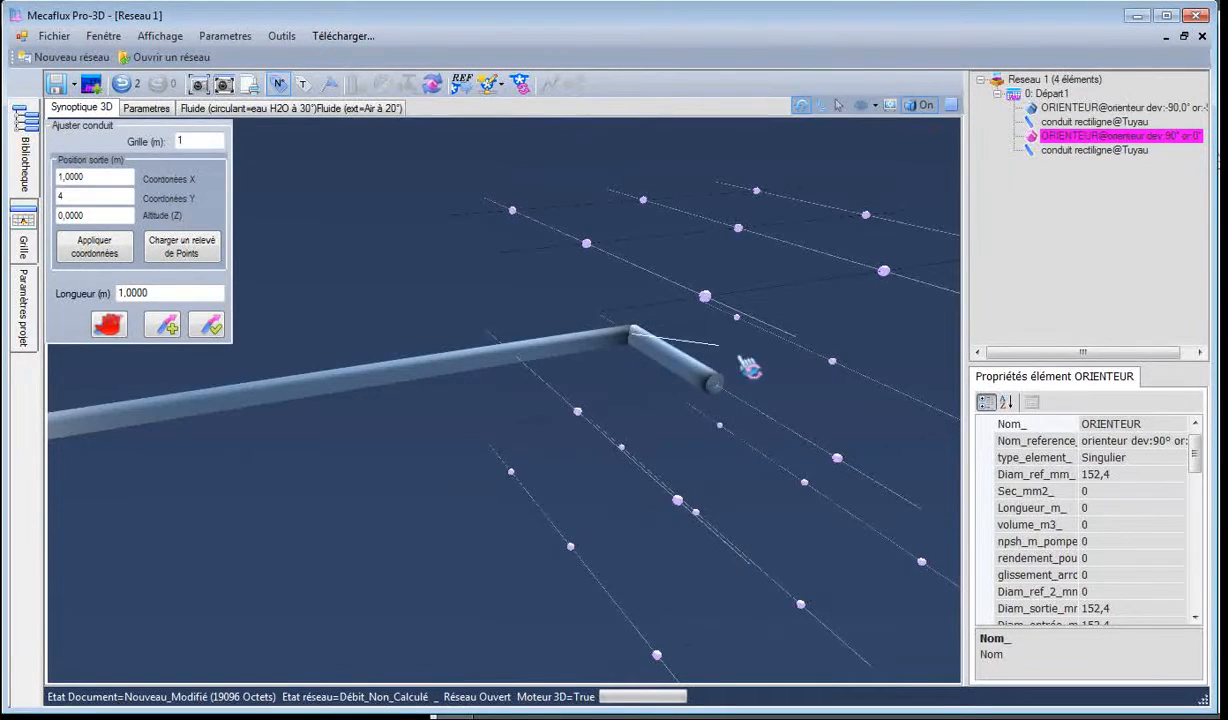
click(213, 325)
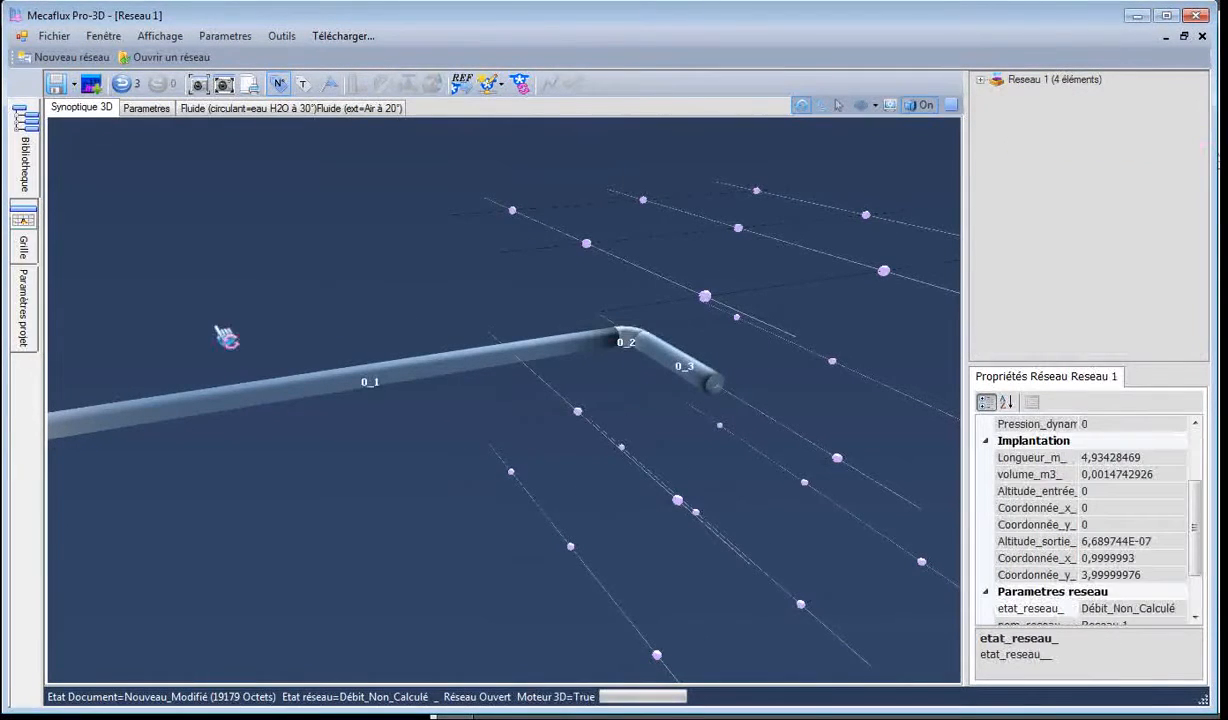
Step: Compare the modelled pipe run and its bend with the hand-drawn network sketch
mouse_move(667, 434)
mouse_down()
mouse_move(566, 447)
mouse_move(690, 511)
mouse_up()
scroll(692, 512, down, 3)
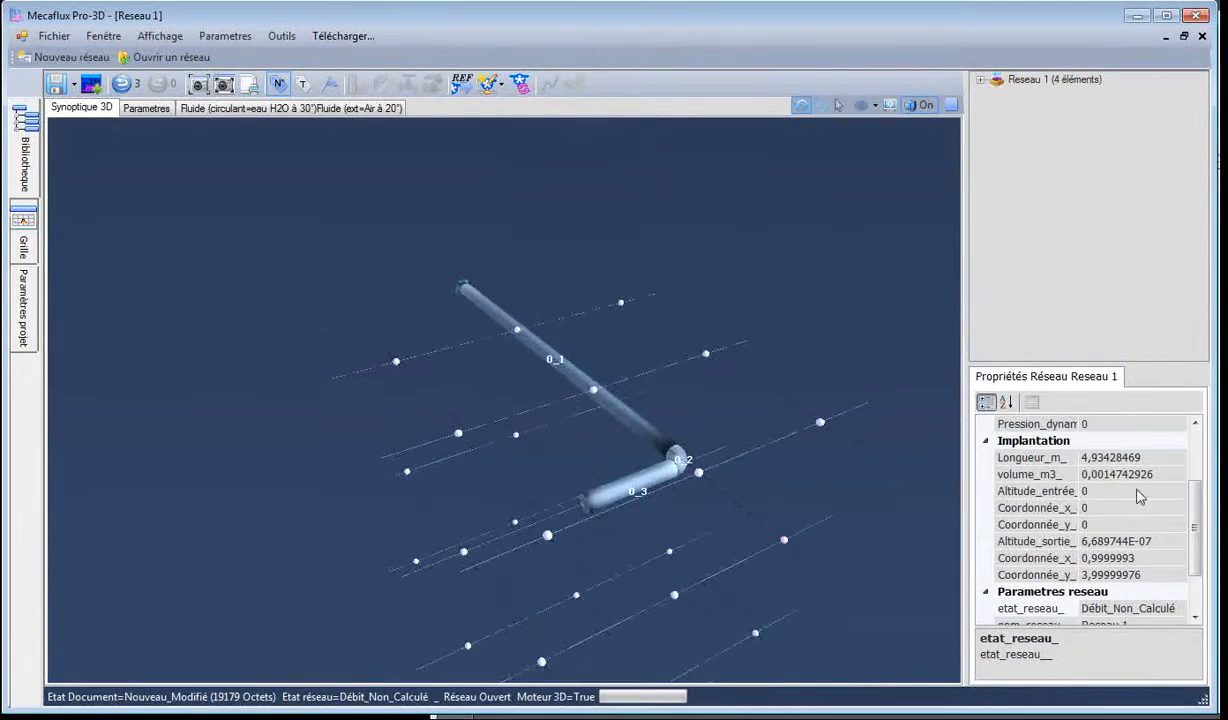
click(1217, 480)
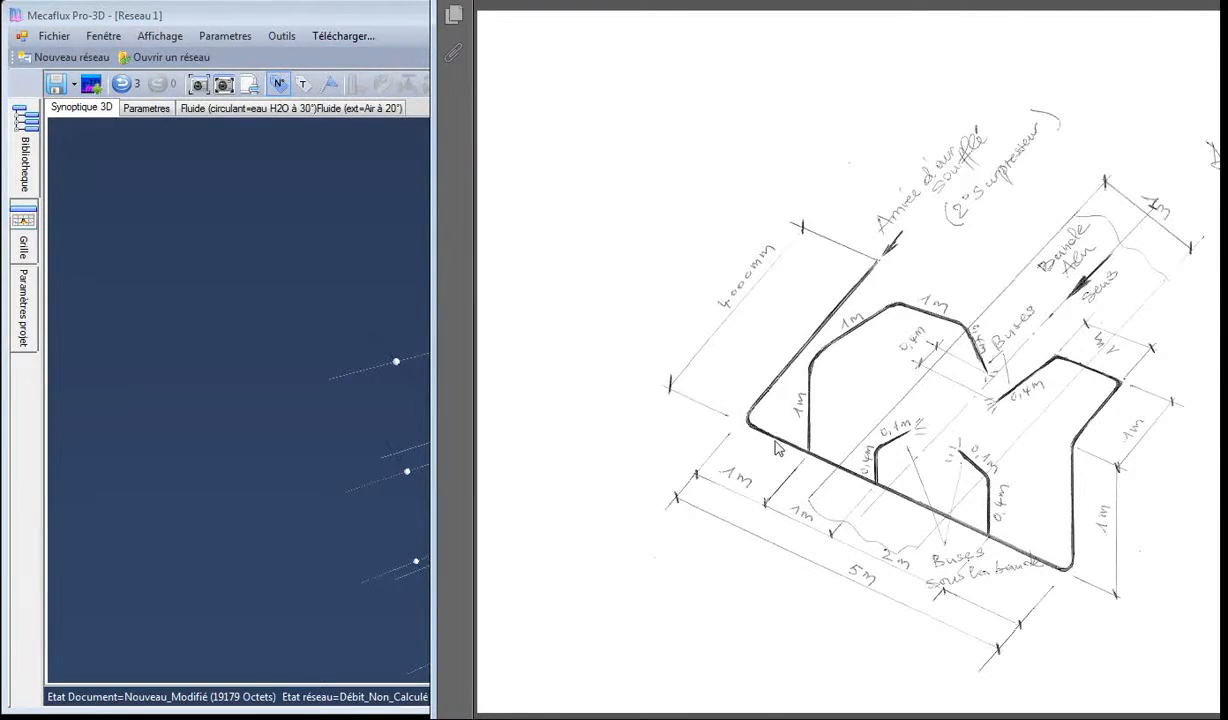
click(305, 424)
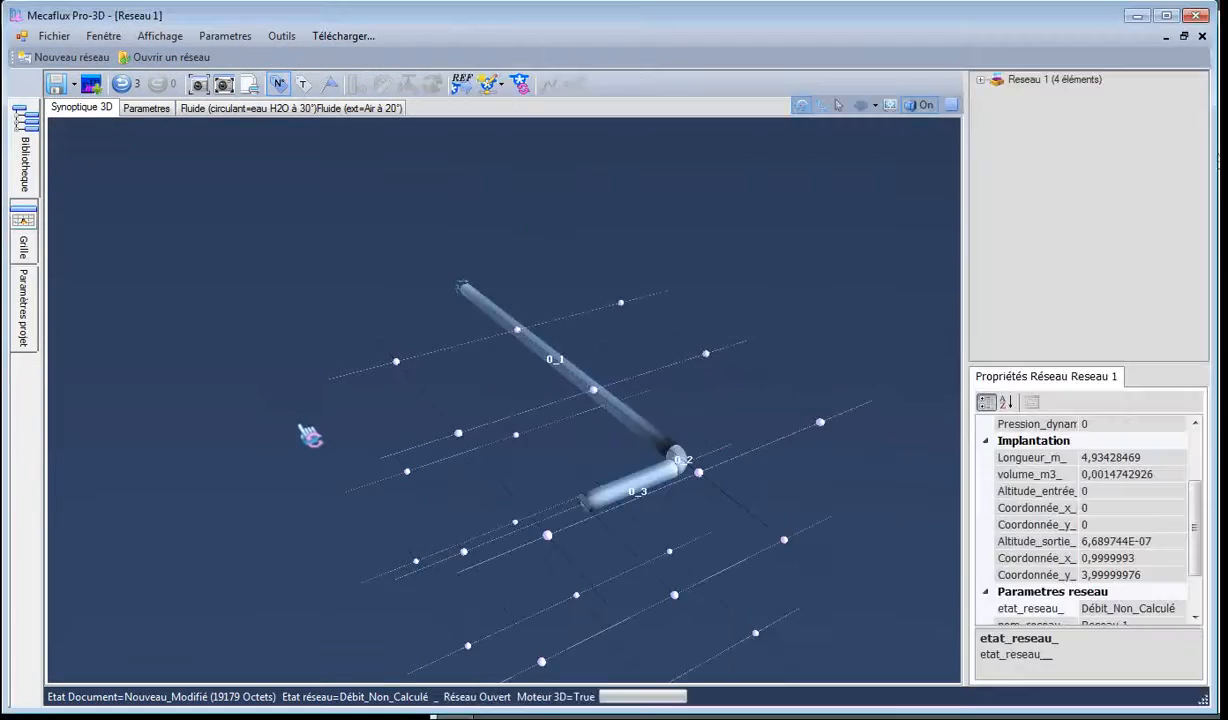
Step: Create a 90° separation fitting at the outlet of the horizontal conduit that follows the bend
click(594, 492)
right_click(596, 494)
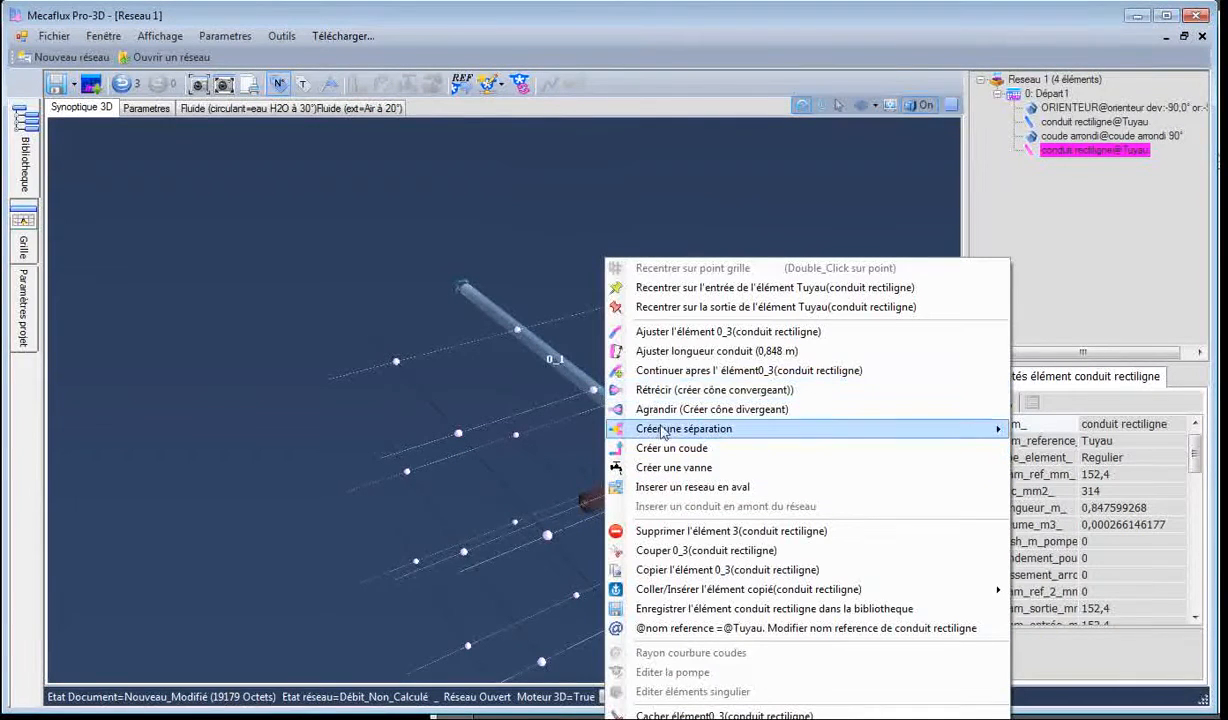
mouse_move(666, 434)
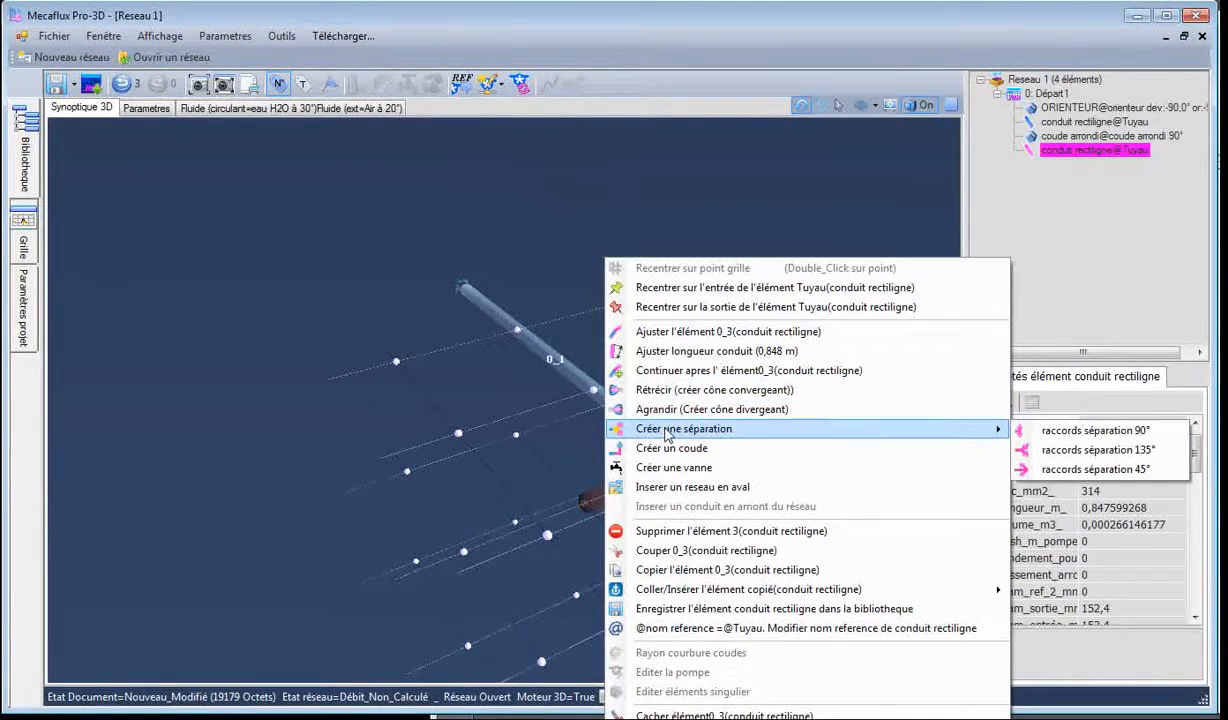
click(1077, 437)
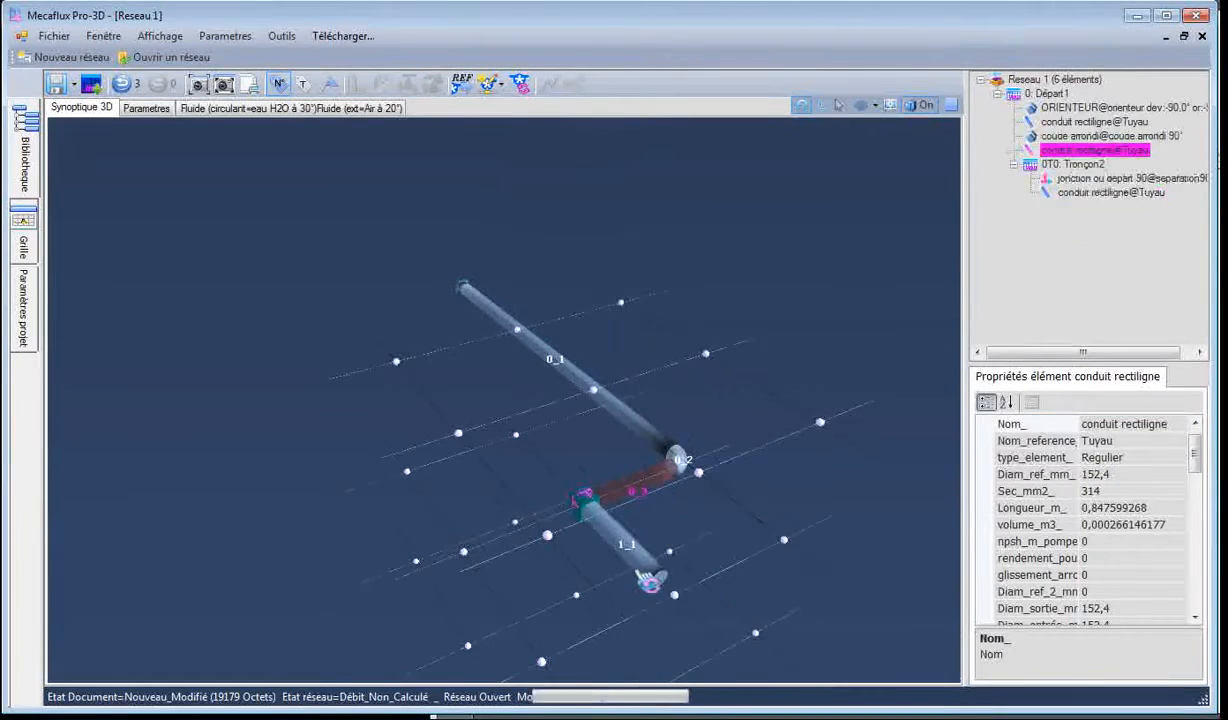
Step: Adjust one branch of the new separation into a 1 m vertical riser ending at X=1, Y=4, altitude 1, following the sketch
mouse_move(576, 595)
mouse_down()
mouse_move(647, 584)
mouse_move(600, 598)
mouse_move(573, 590)
mouse_move(581, 581)
mouse_up()
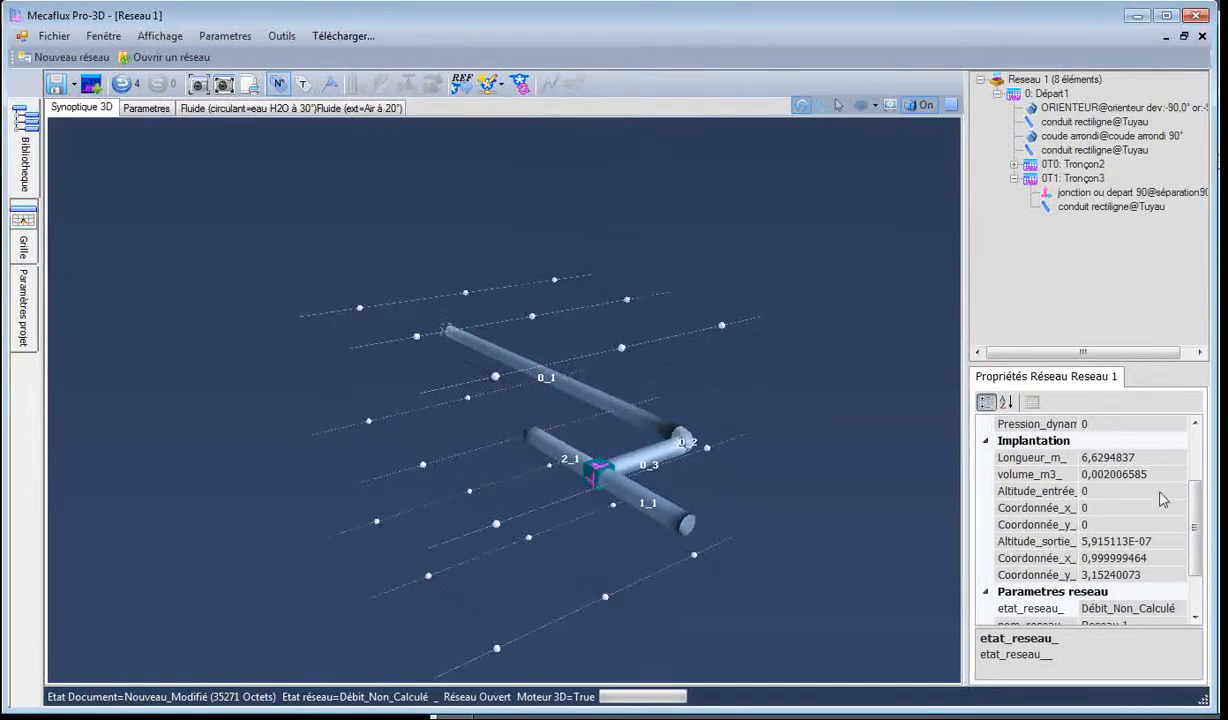
click(1217, 345)
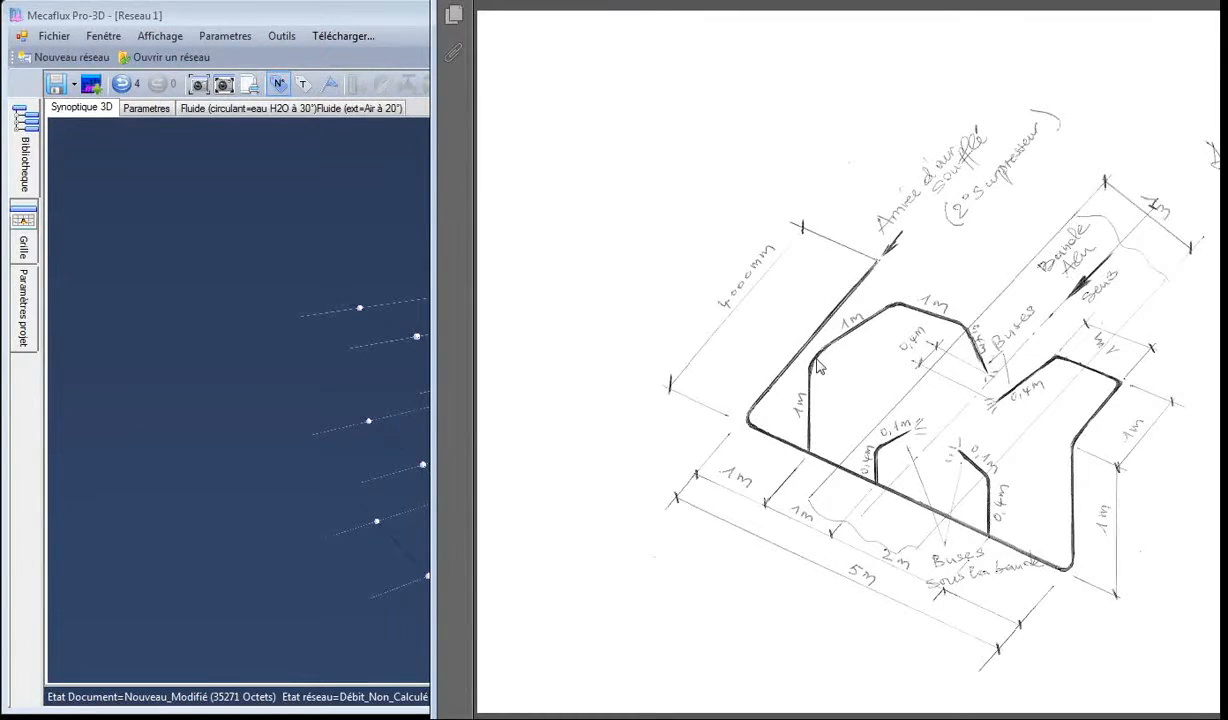
click(303, 453)
click(535, 440)
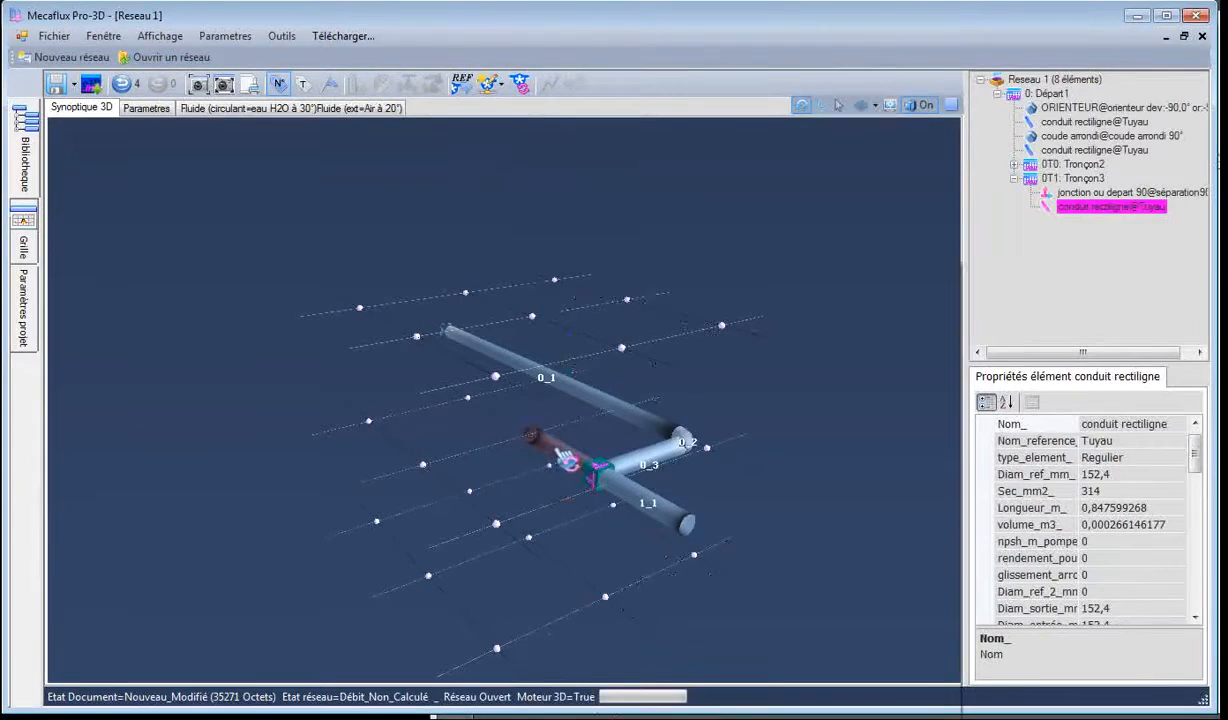
right_click(552, 440)
click(597, 331)
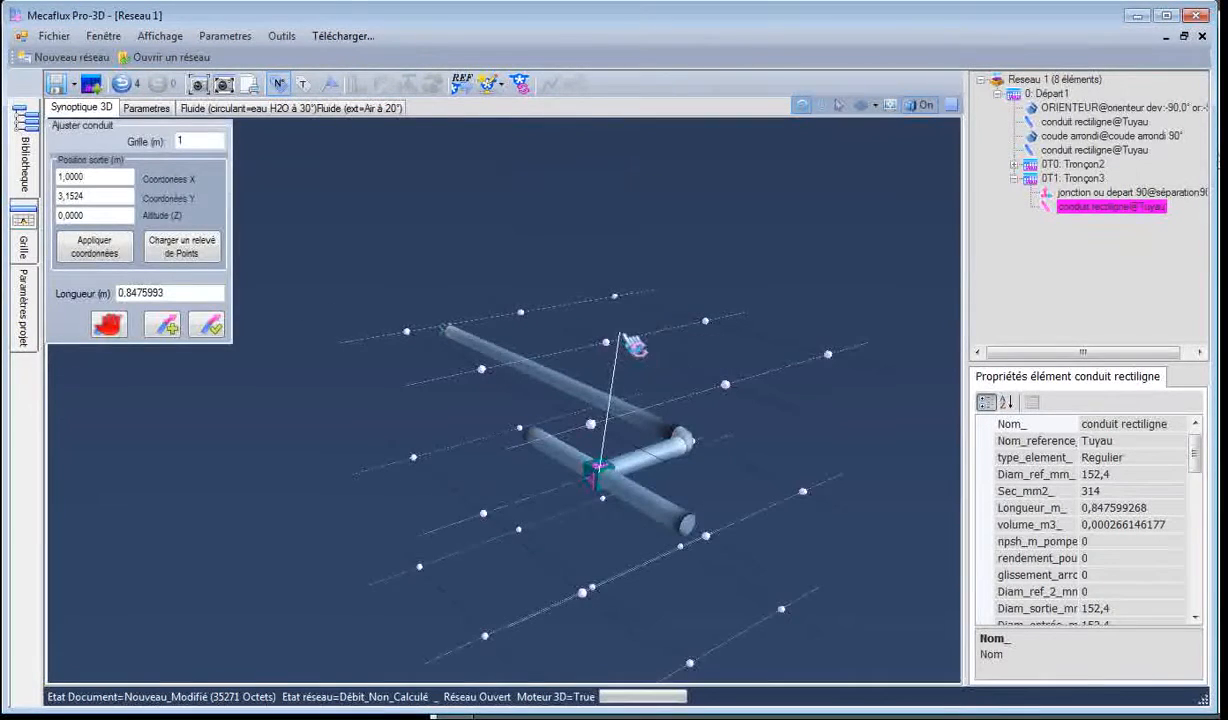
drag(678, 345, 700, 331)
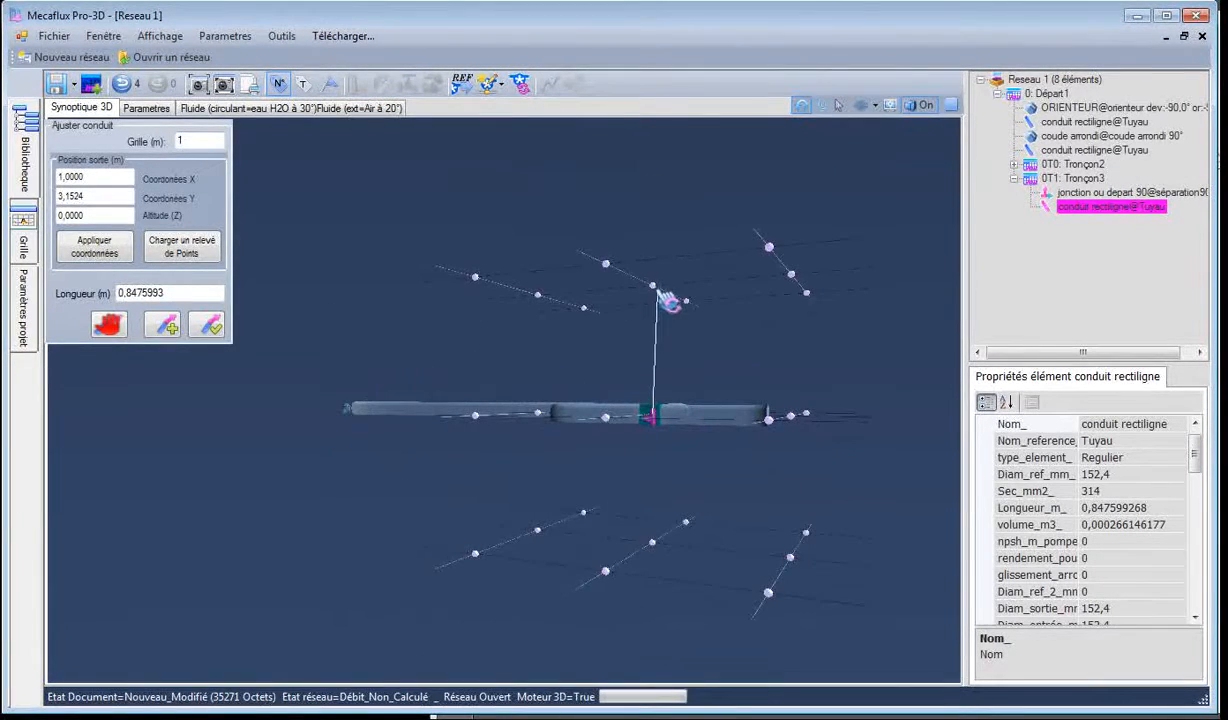
click(656, 289)
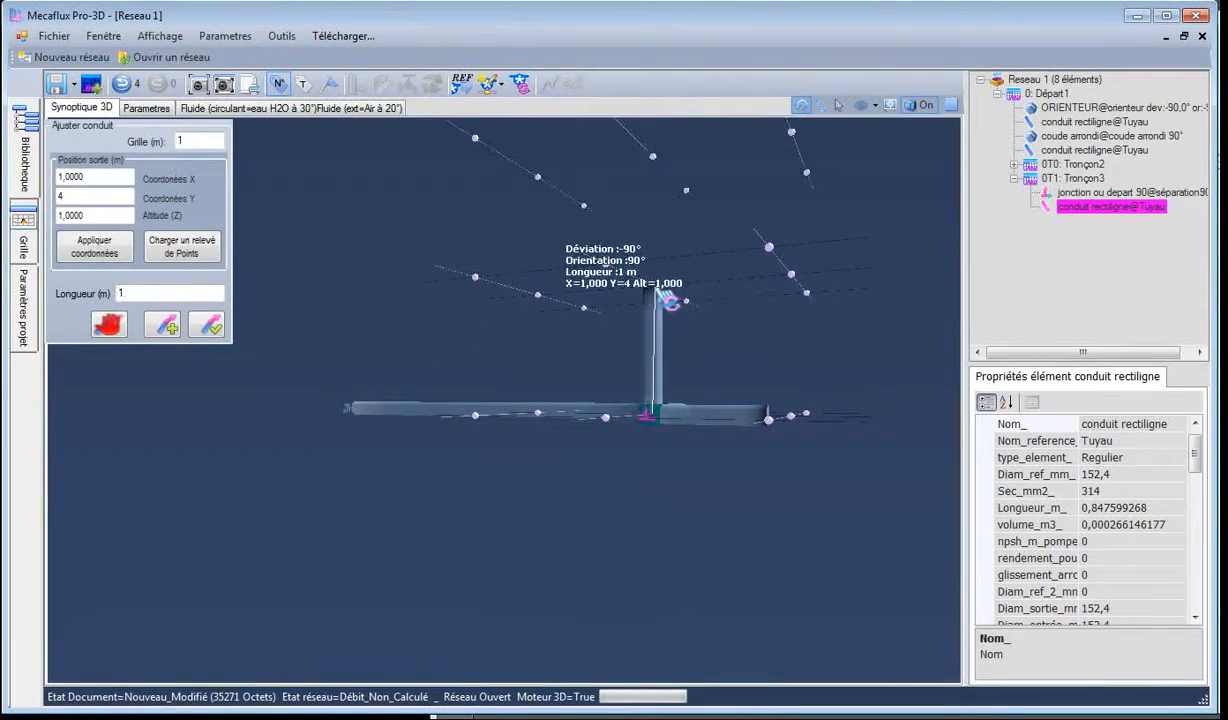
click(210, 324)
Step: Adjust the separation's other branch into a 1 m horizontal pipe continuing the main run to X=2, Y=4, altitude 0
drag(432, 563, 533, 549)
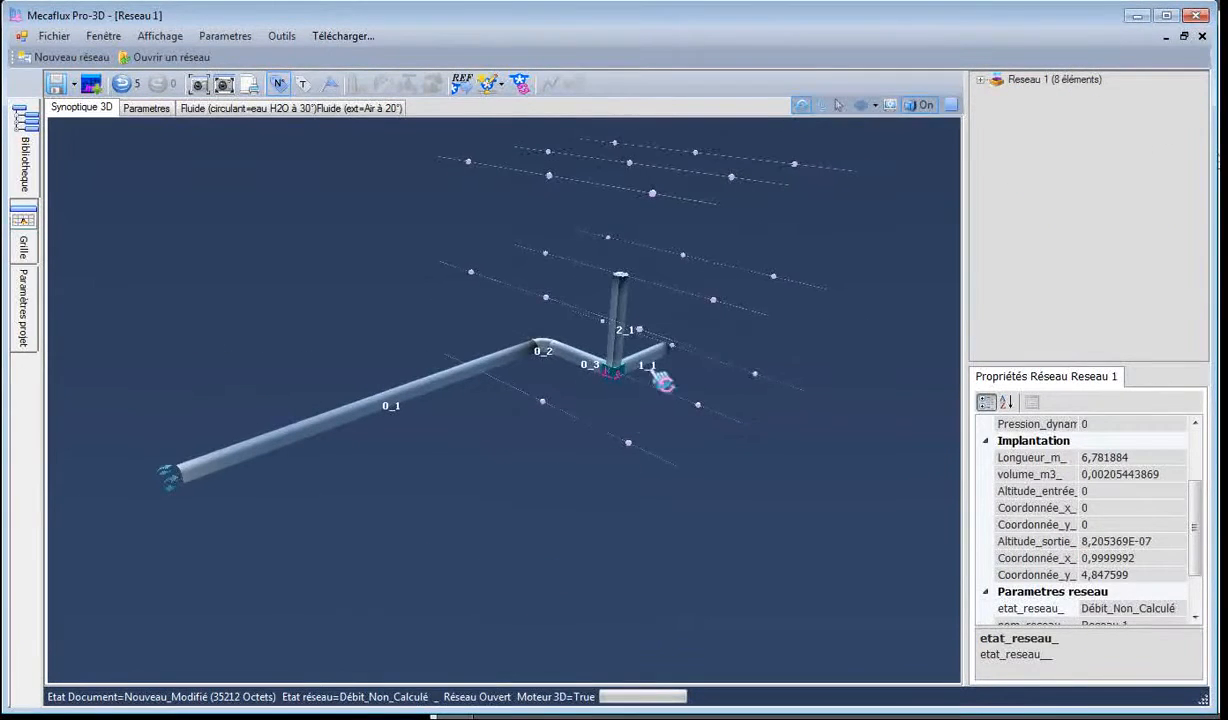
click(666, 363)
right_click(653, 352)
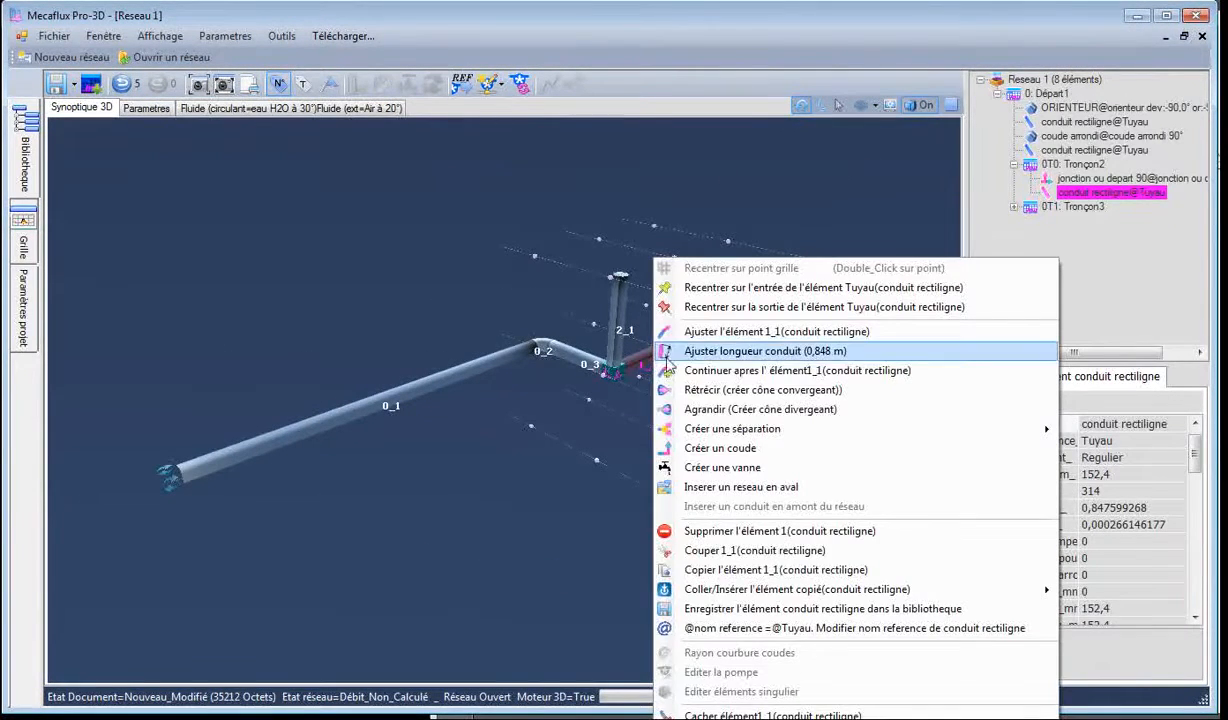
click(728, 336)
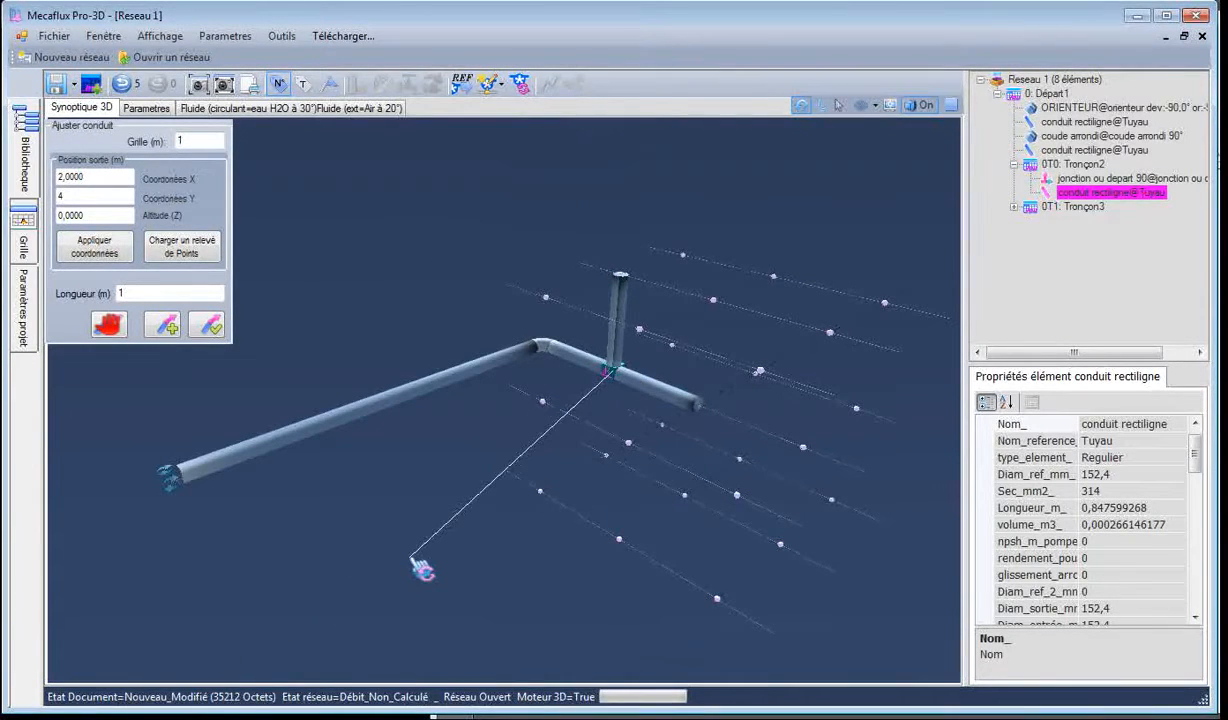
click(541, 491)
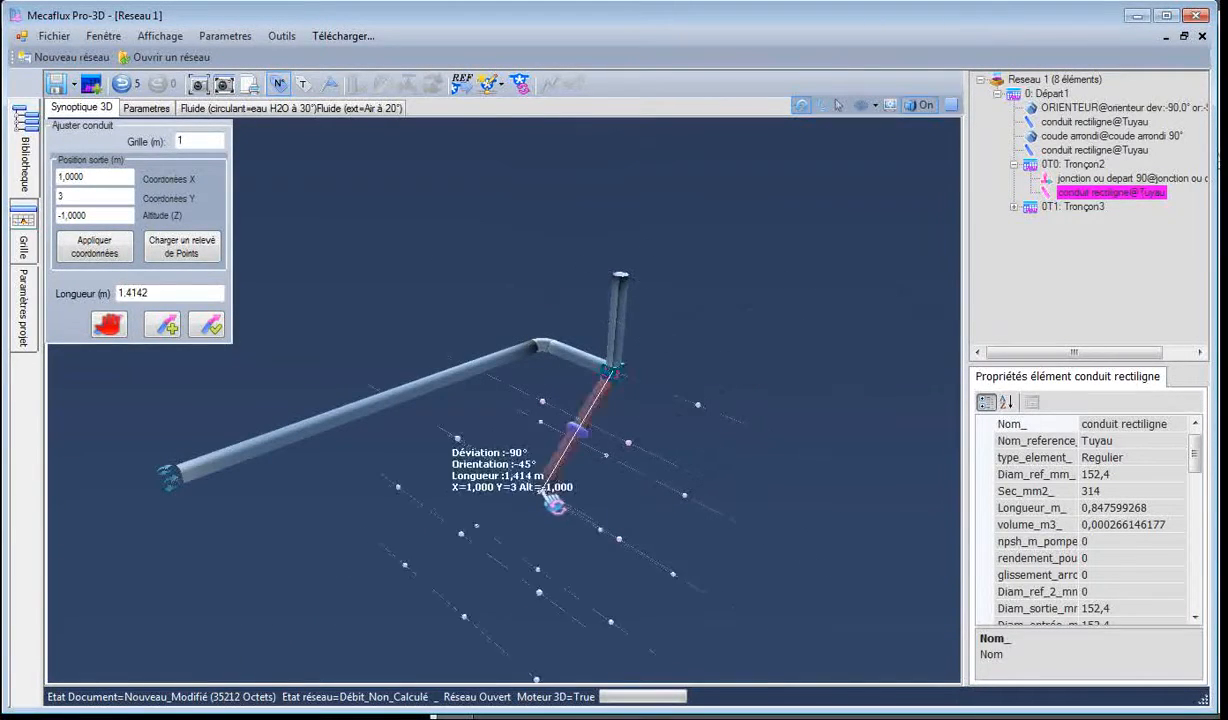
click(628, 442)
click(697, 405)
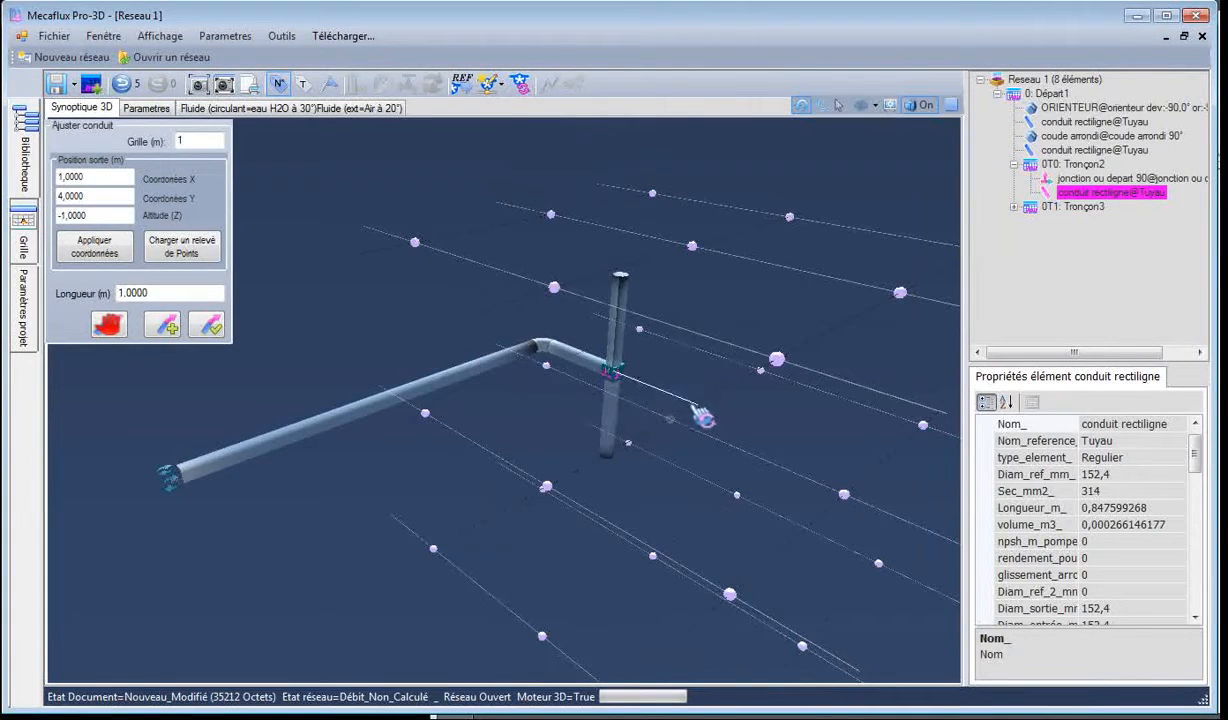
click(704, 411)
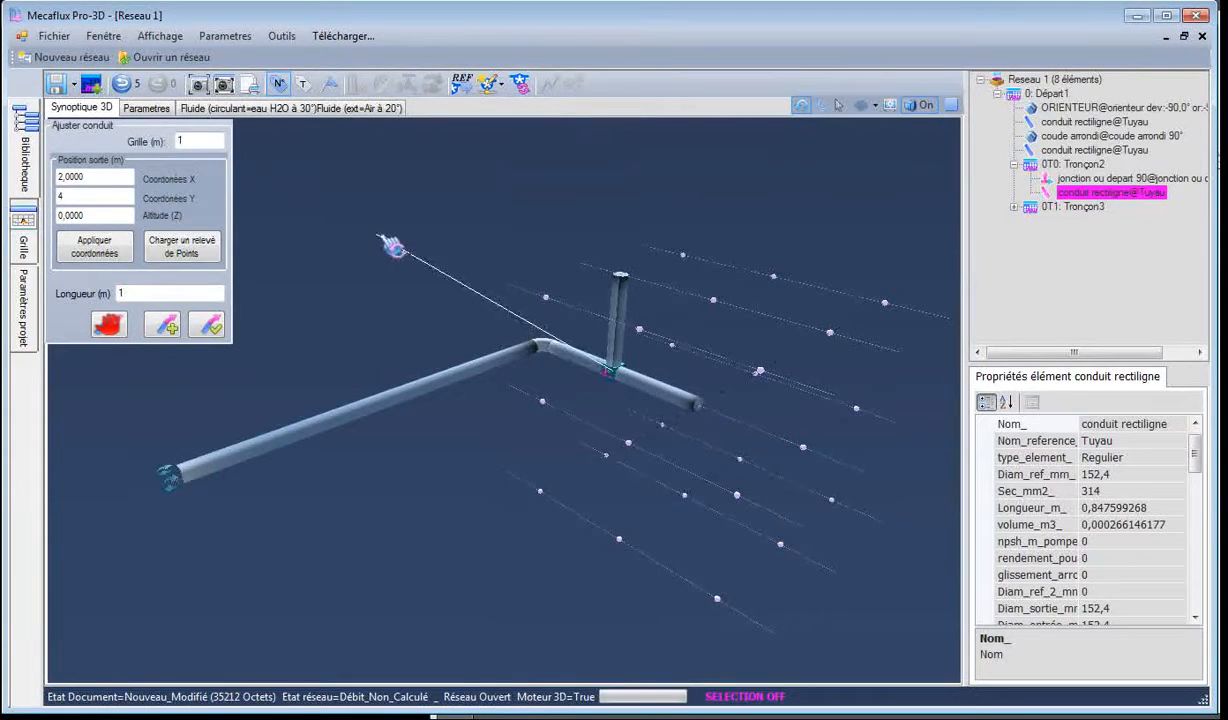
click(208, 325)
Step: Check the sketch for the next branch point and create a 90° separation at the end of the main run at X=2
drag(486, 516, 452, 518)
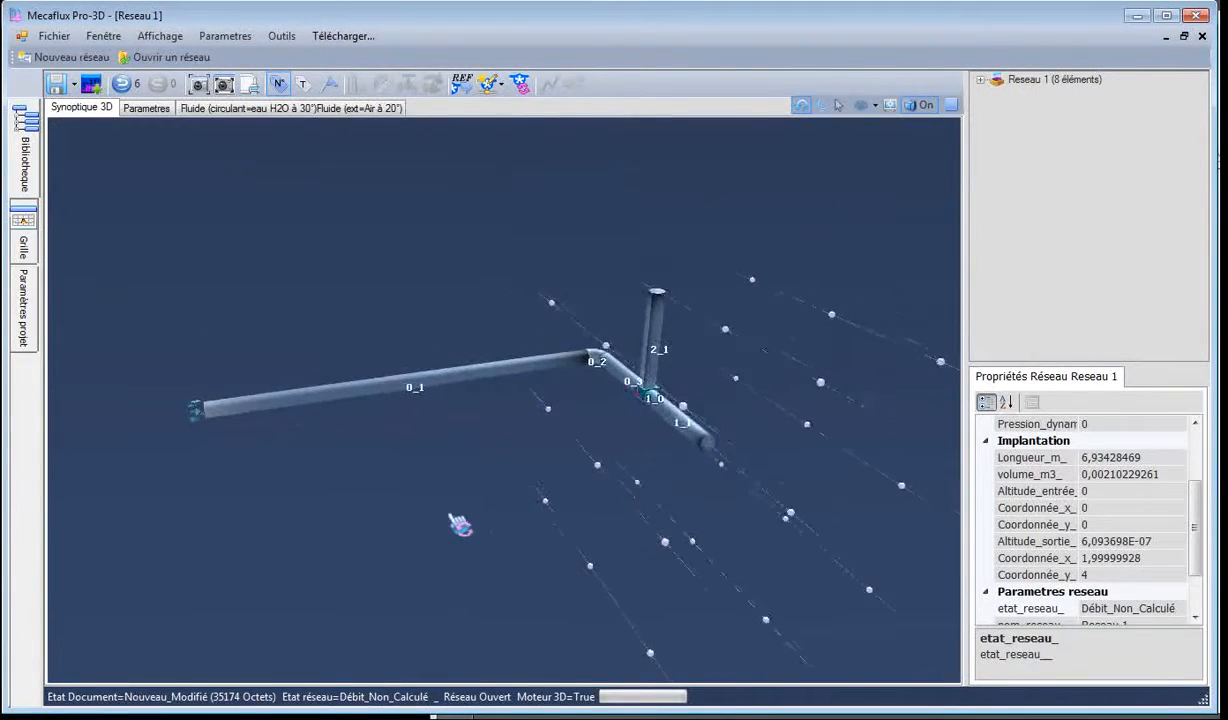
drag(548, 419, 602, 430)
key(alt+Tab)
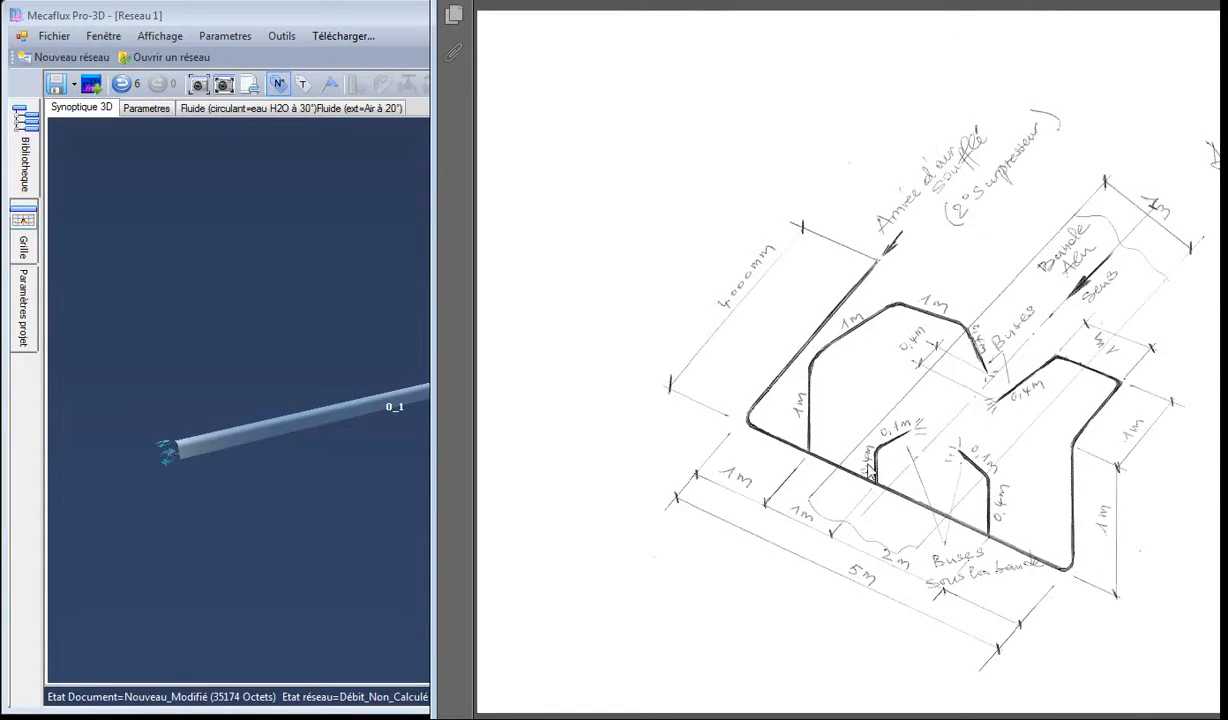
key(alt+Tab)
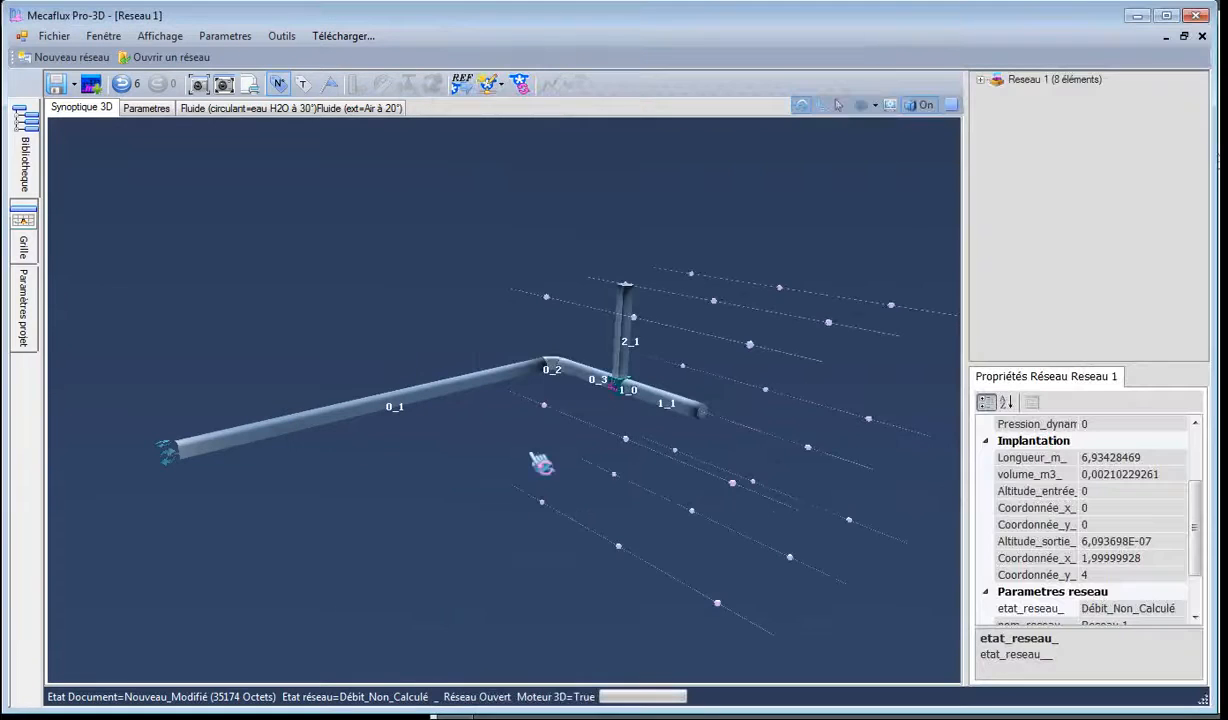
click(687, 413)
right_click(692, 418)
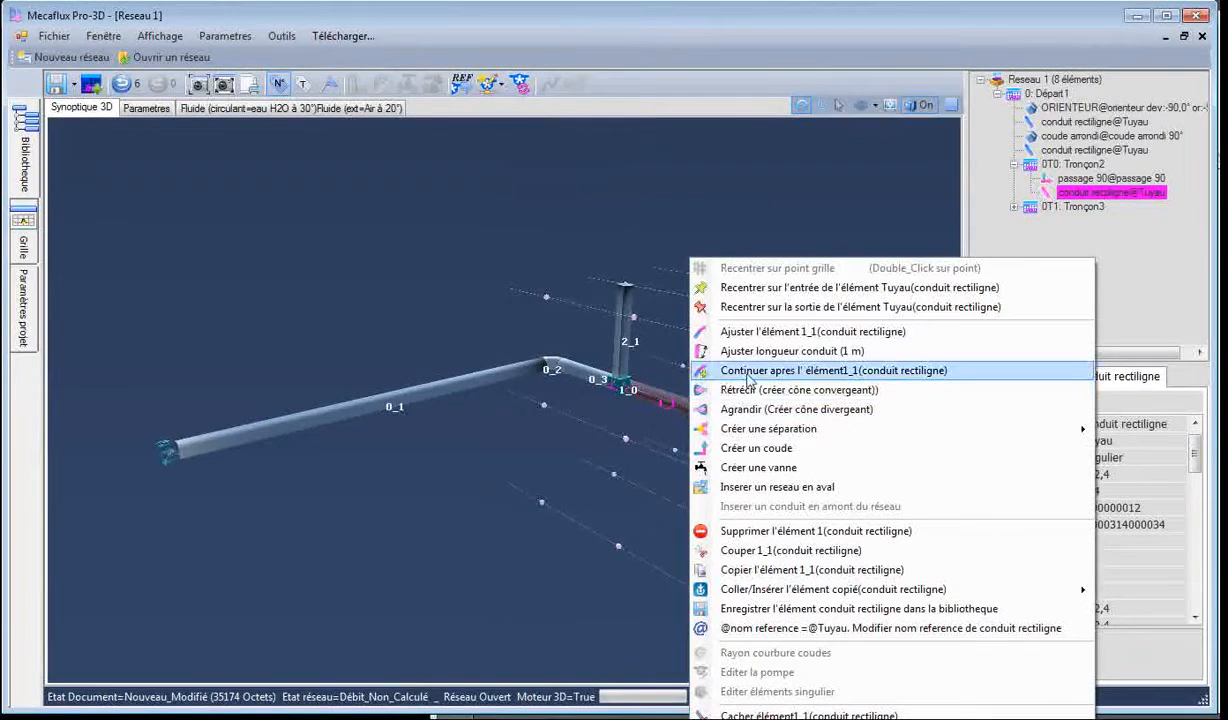
mouse_move(745, 428)
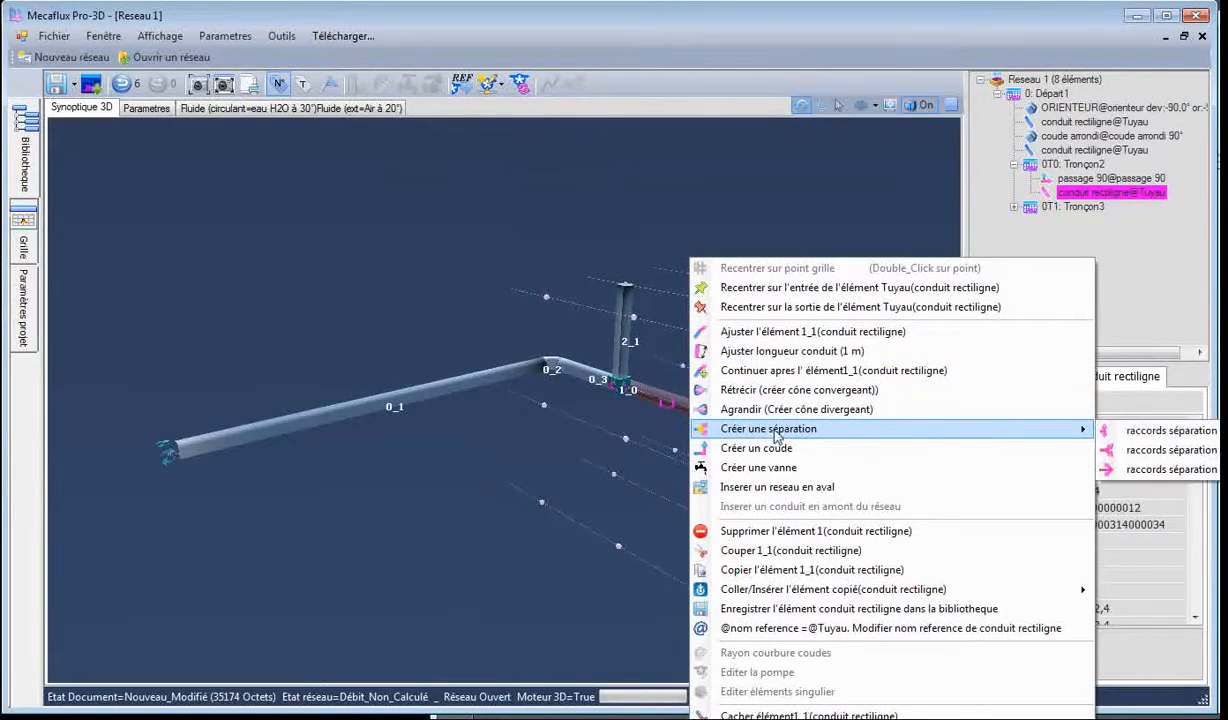
click(1110, 431)
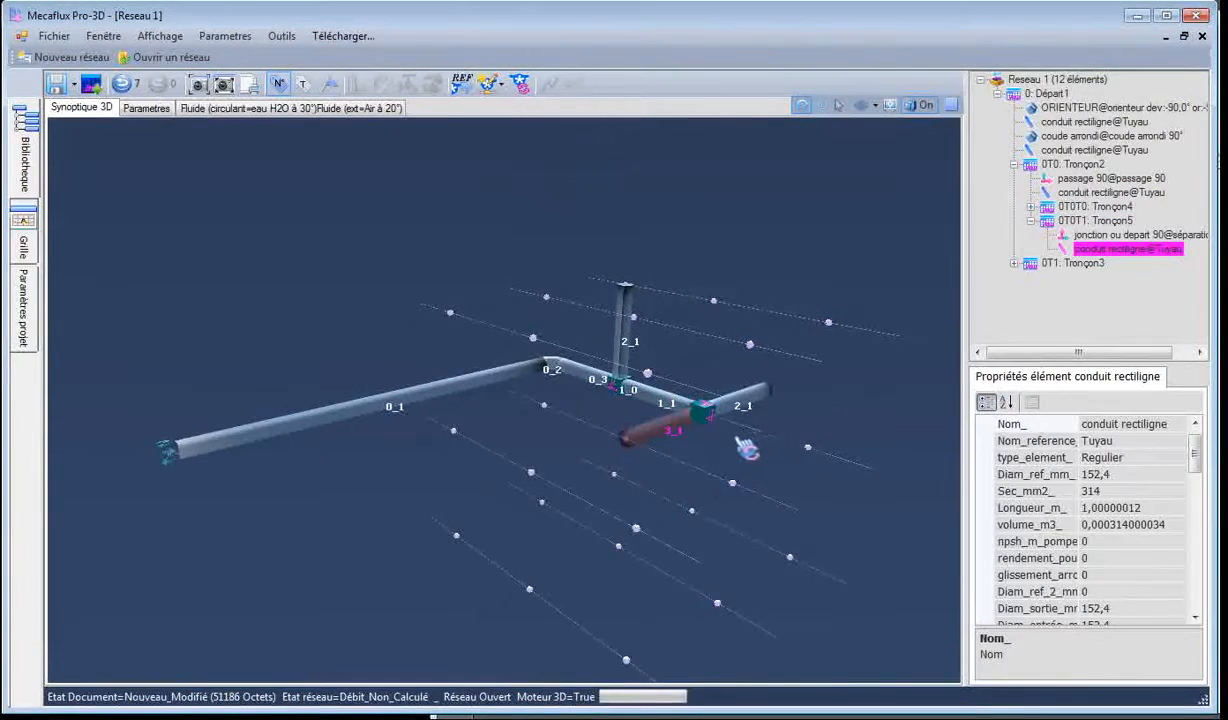
Step: Adjust one branch of the second separation into a vertical riser at X=2, Y=4 with a length of 0,4 m
click(741, 397)
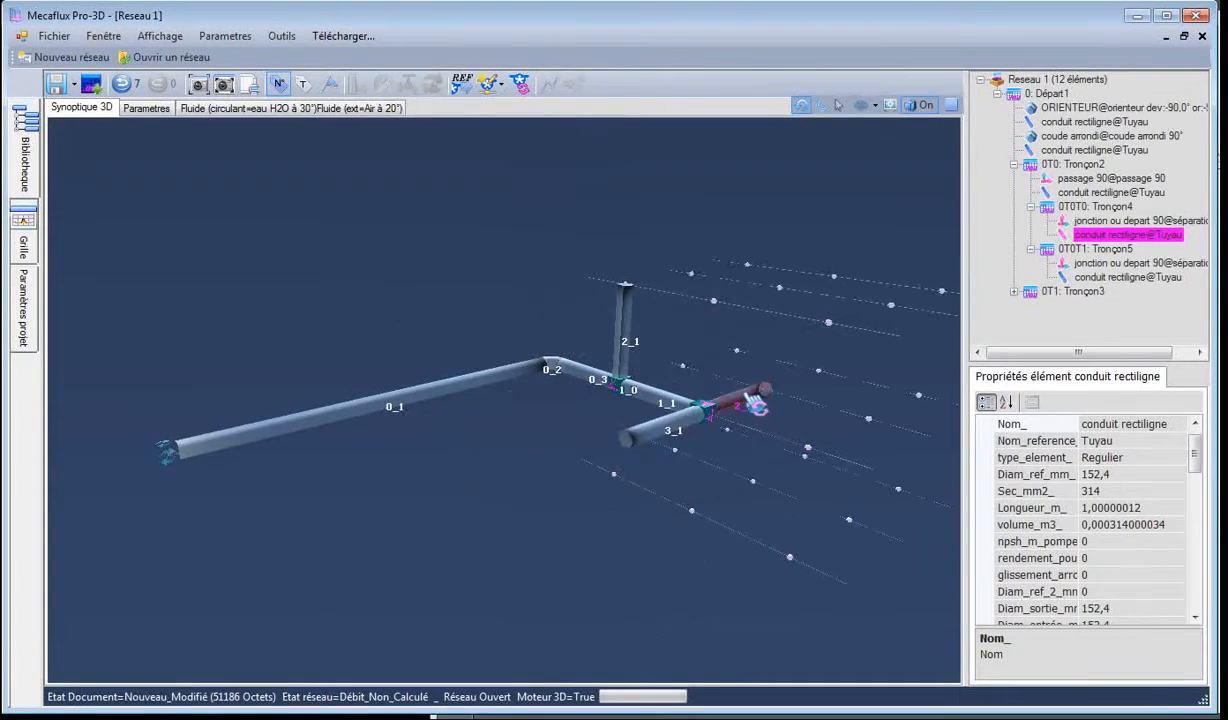
right_click(744, 397)
click(787, 331)
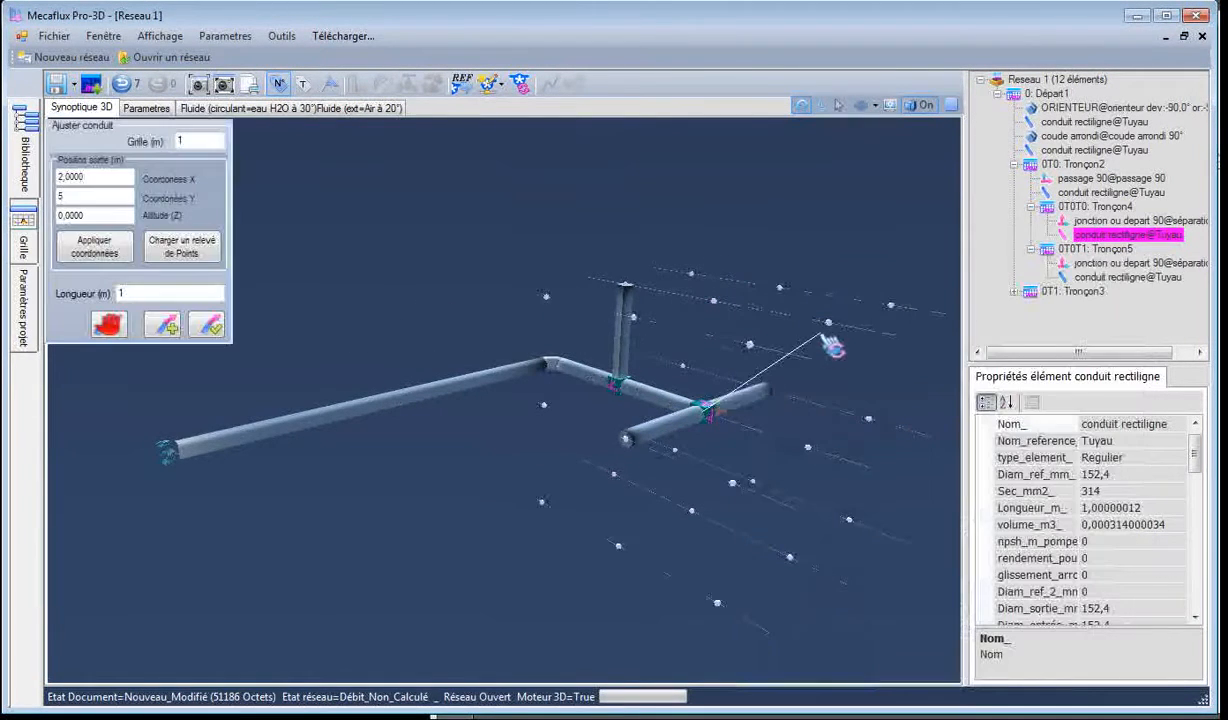
drag(808, 348, 832, 352)
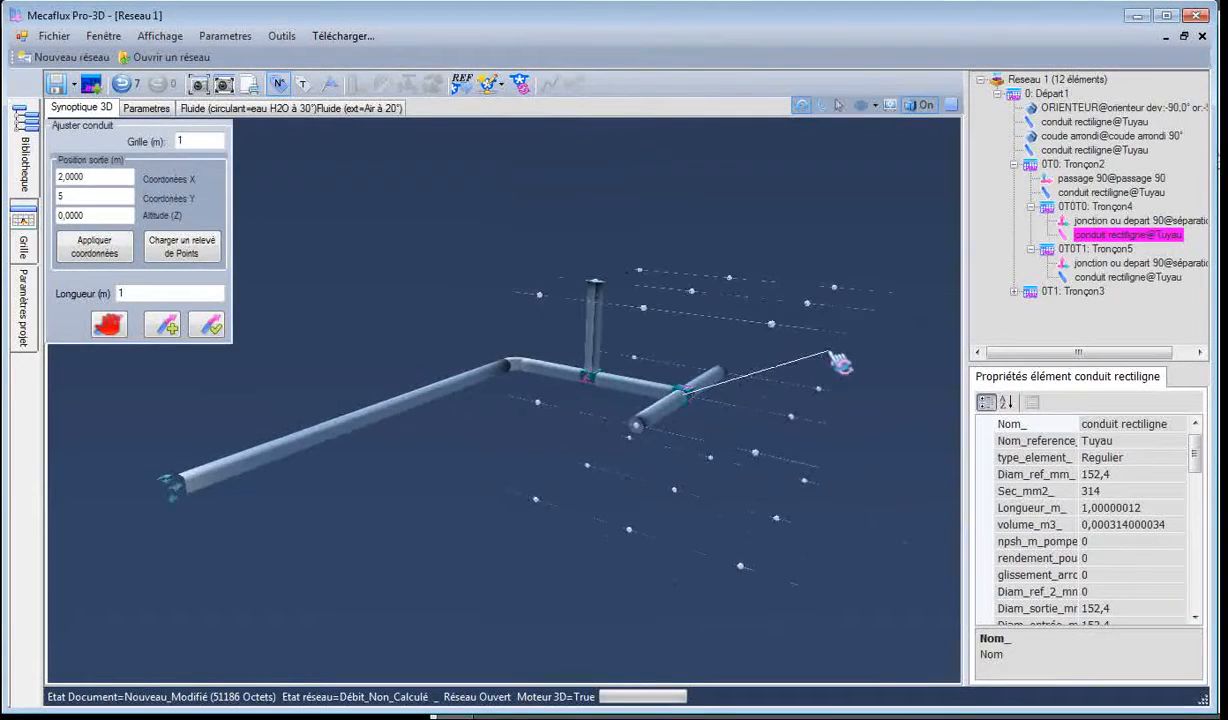
click(705, 303)
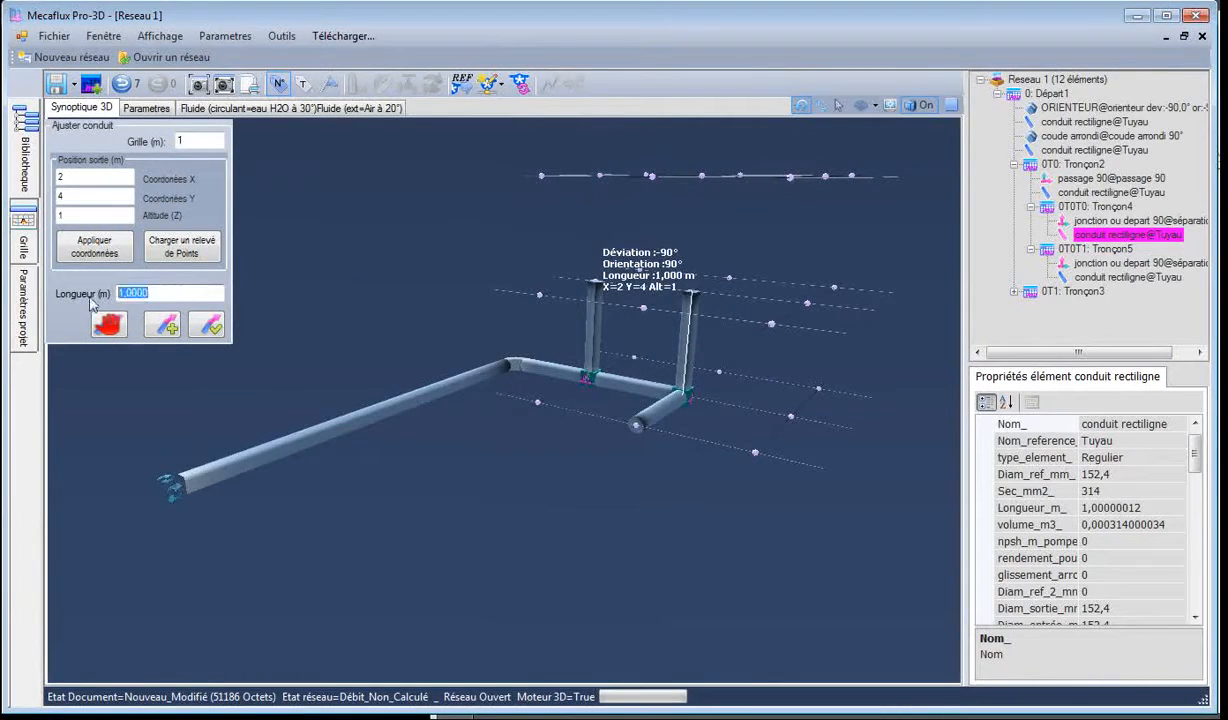
text(0,4)
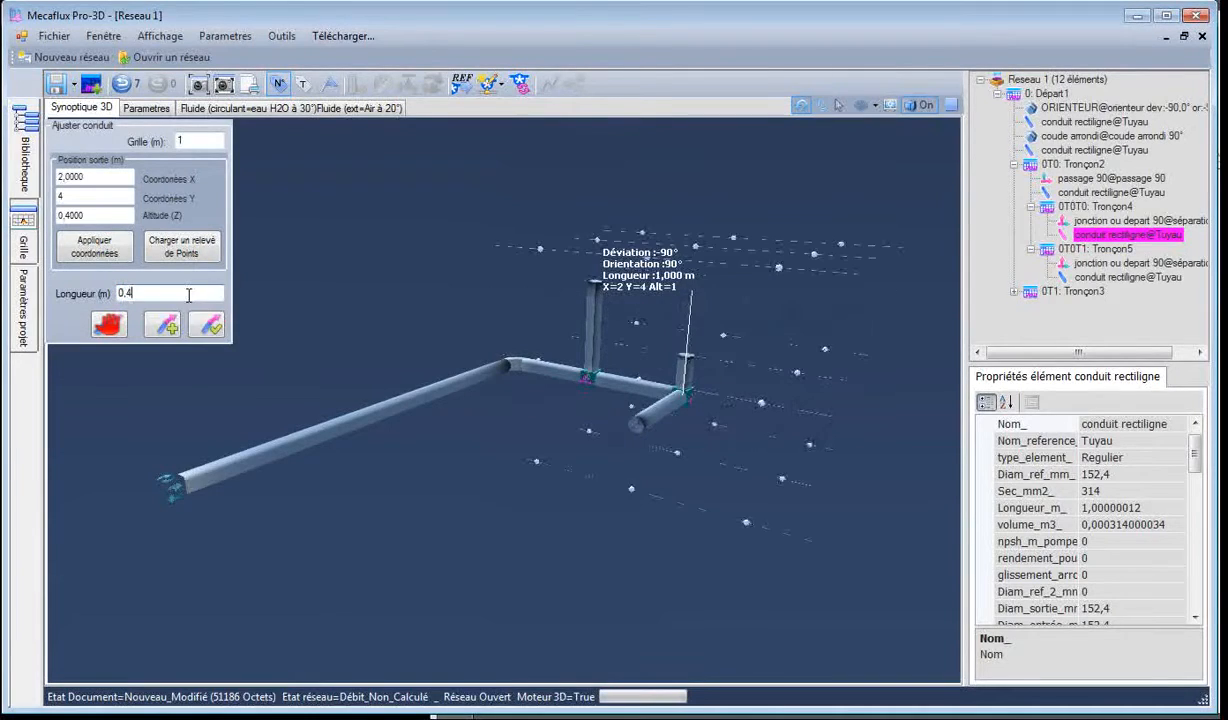
click(211, 332)
Step: Adjust the second separation's other branch into a 2 m horizontal pipe extending the main run to X=4, Y=4, altitude 0
mouse_move(612, 580)
mouse_down()
mouse_move(635, 403)
mouse_move(660, 385)
mouse_move(638, 392)
mouse_up()
click(639, 398)
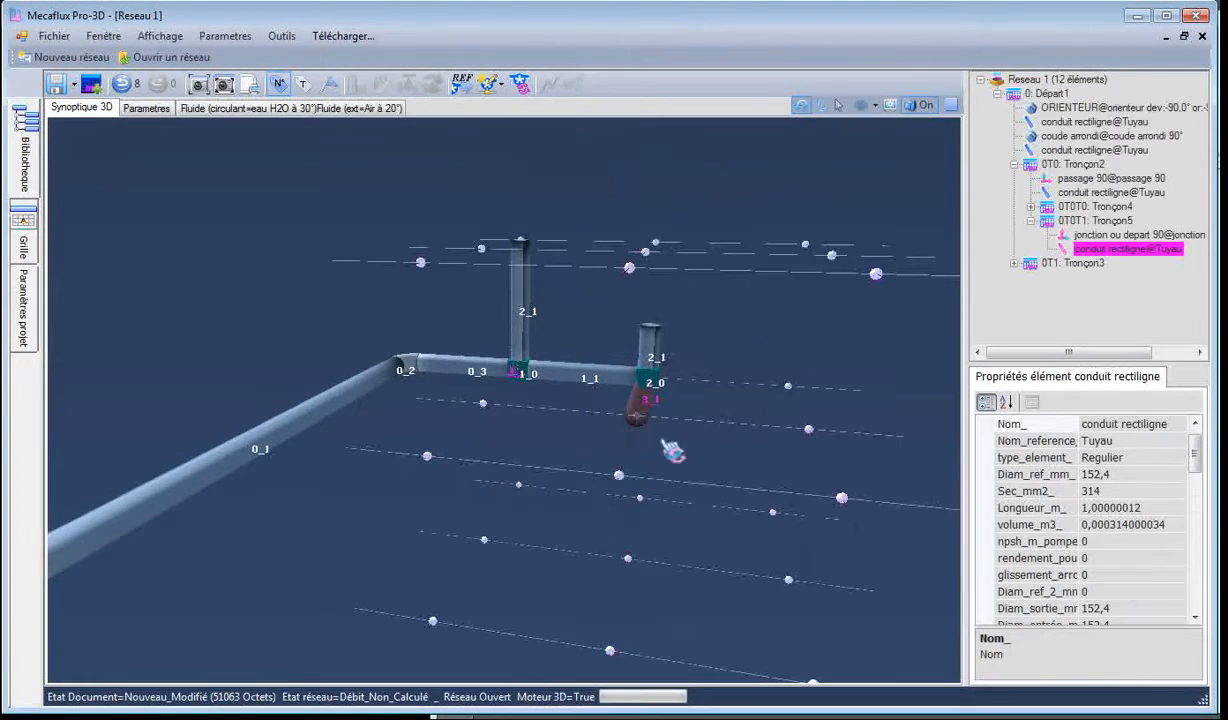
click(1222, 490)
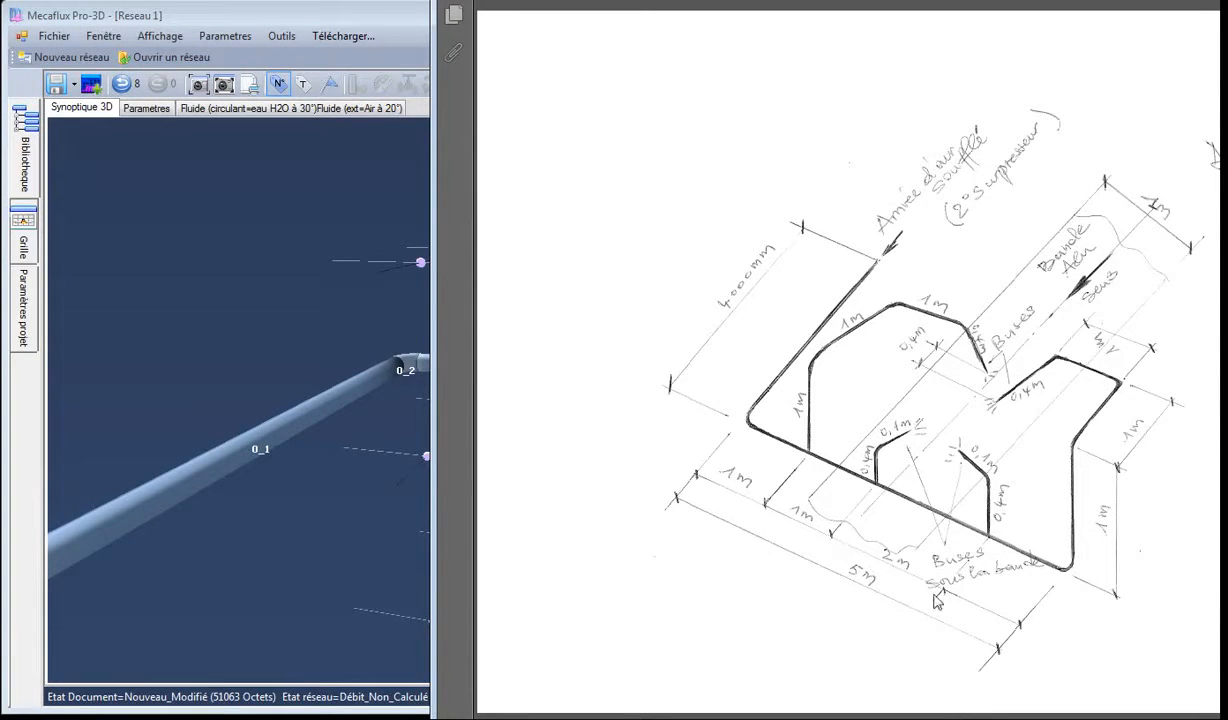
click(356, 512)
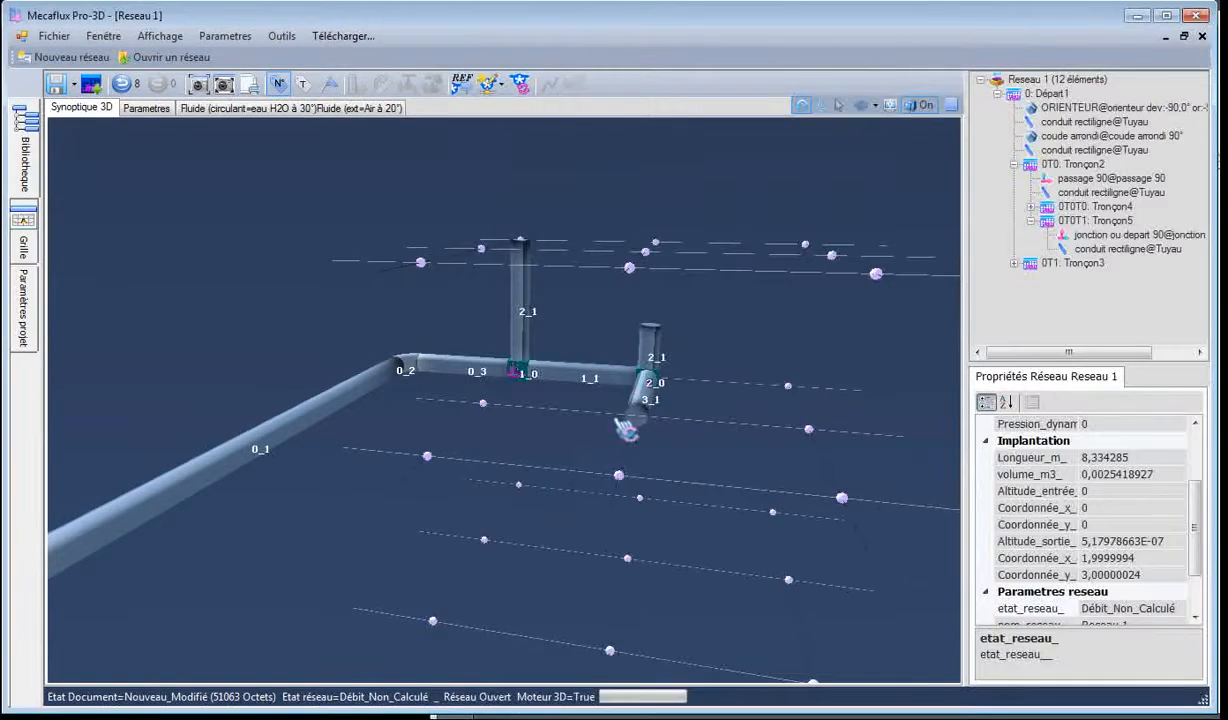
click(645, 405)
right_click(638, 405)
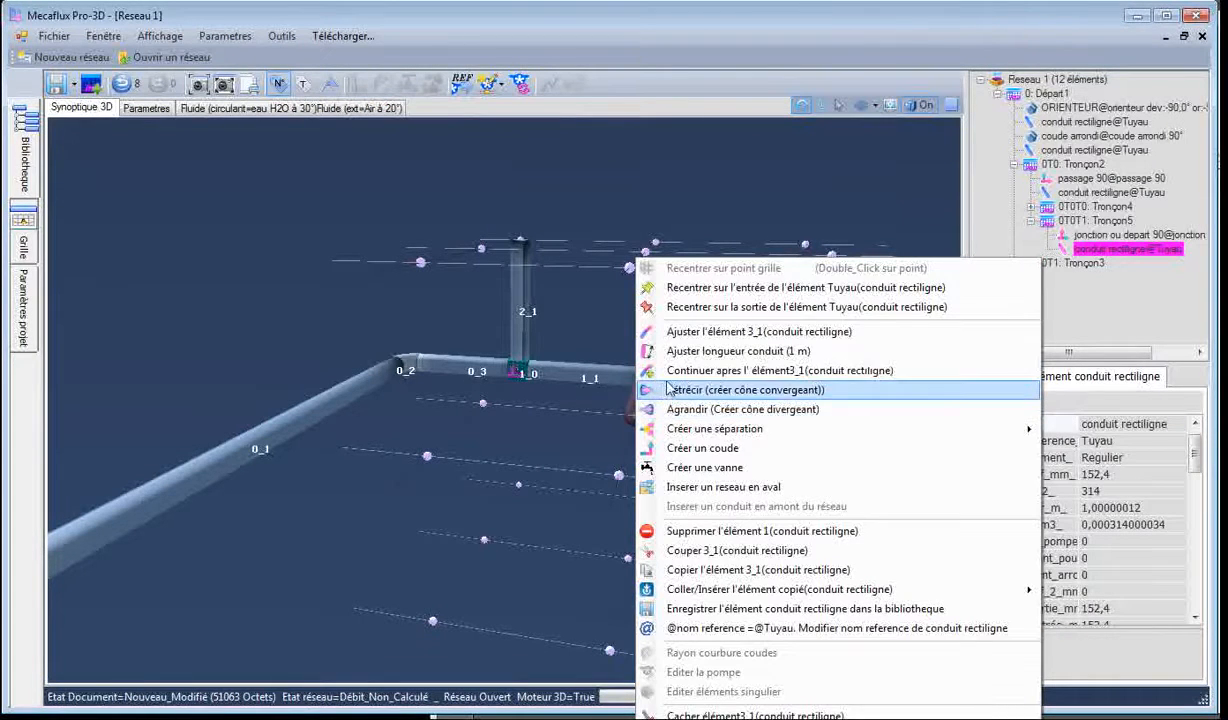
click(707, 350)
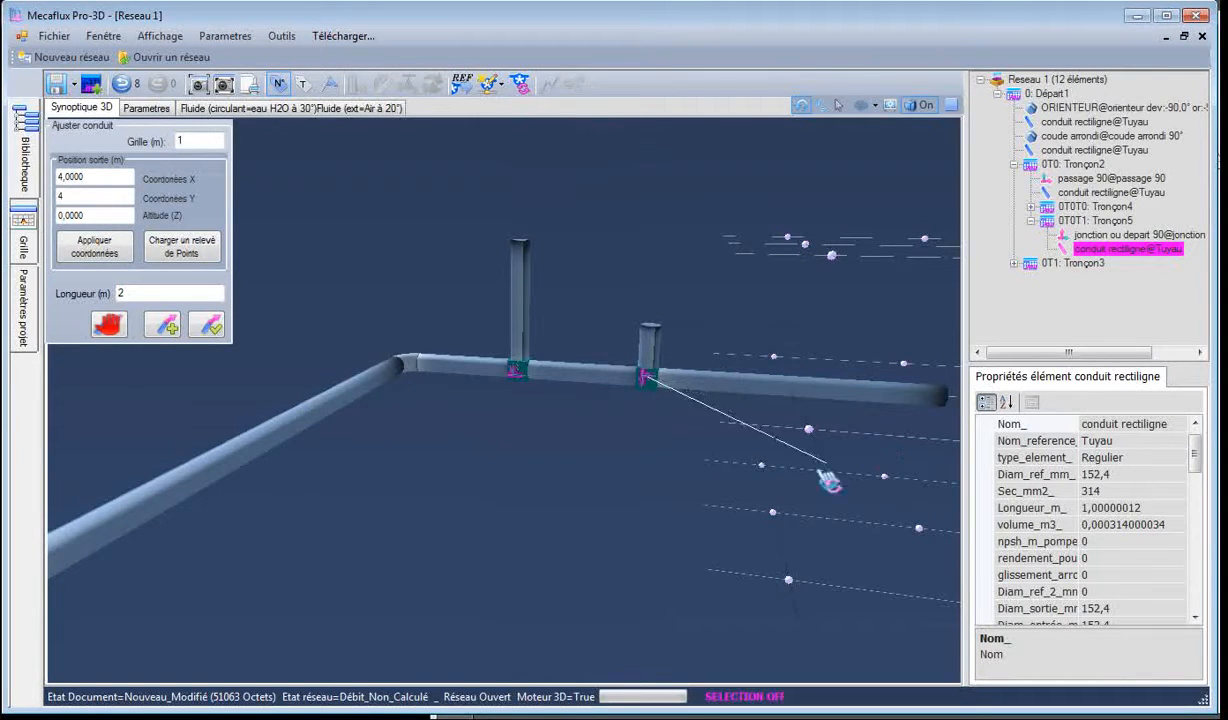
key(Escape)
Step: Check the sketch and create a 90° separation at the outlet of the 2 m conduit
drag(444, 517, 946, 450)
key(alt+Tab)
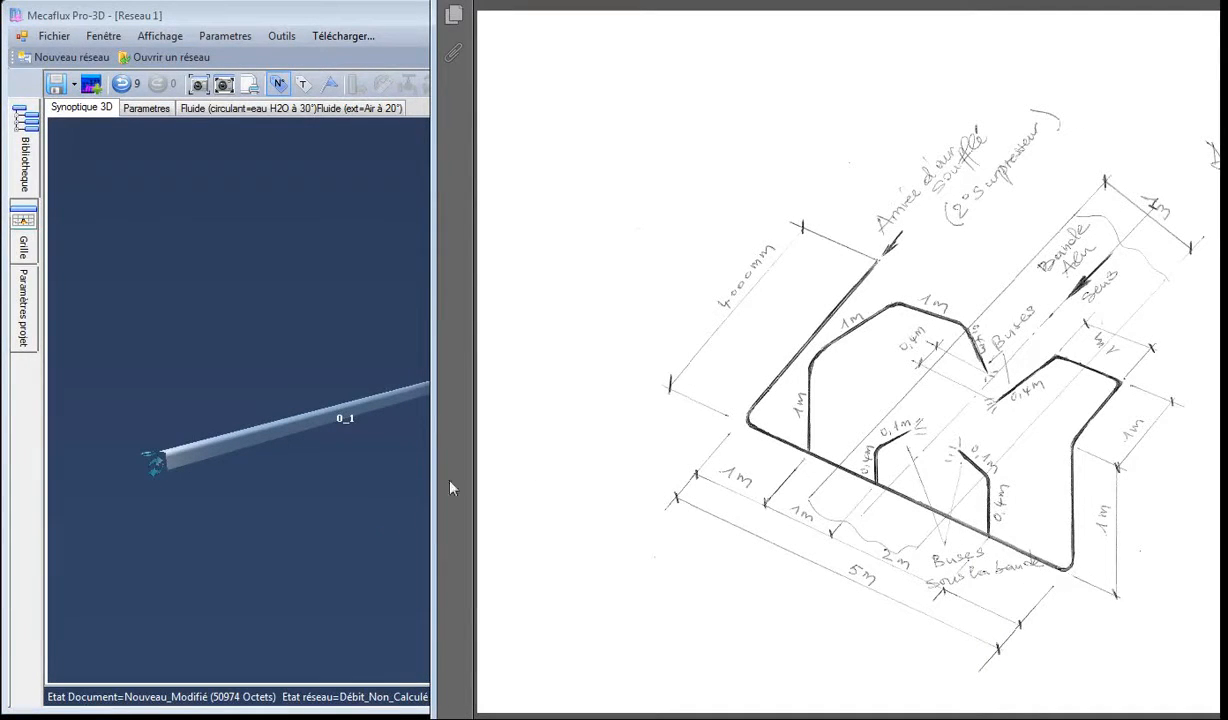
key(alt+Tab)
right_click(792, 416)
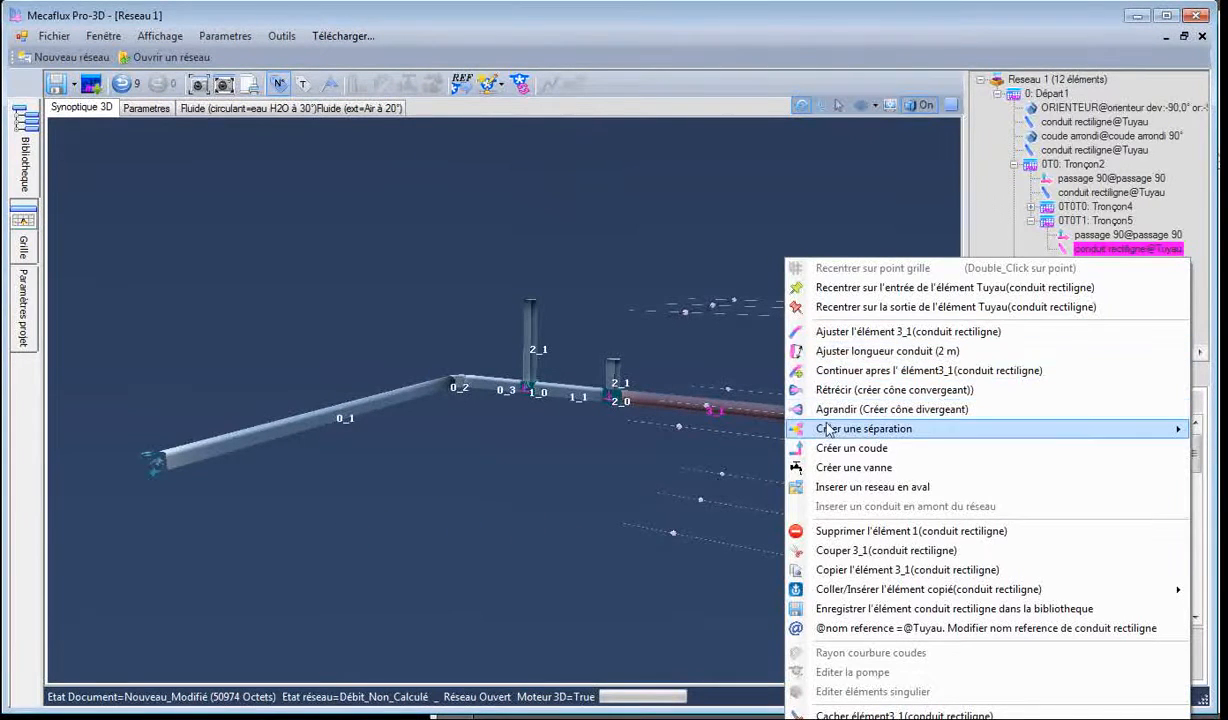
mouse_move(836, 432)
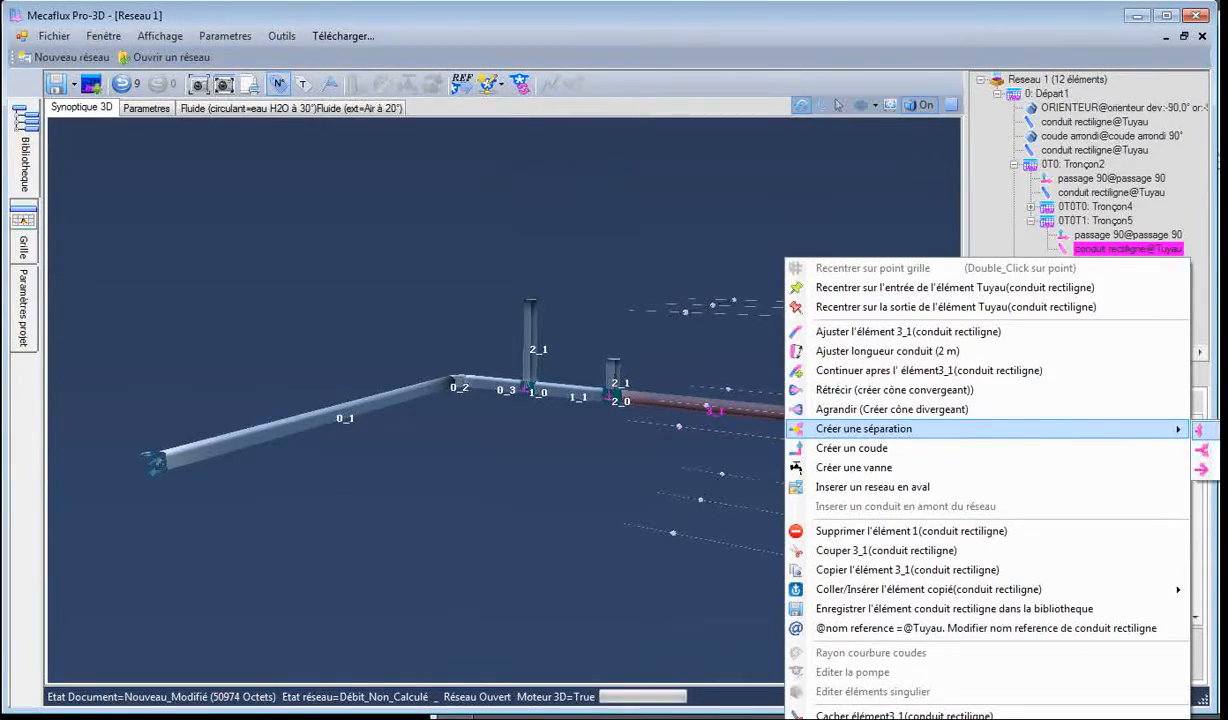
click(1202, 449)
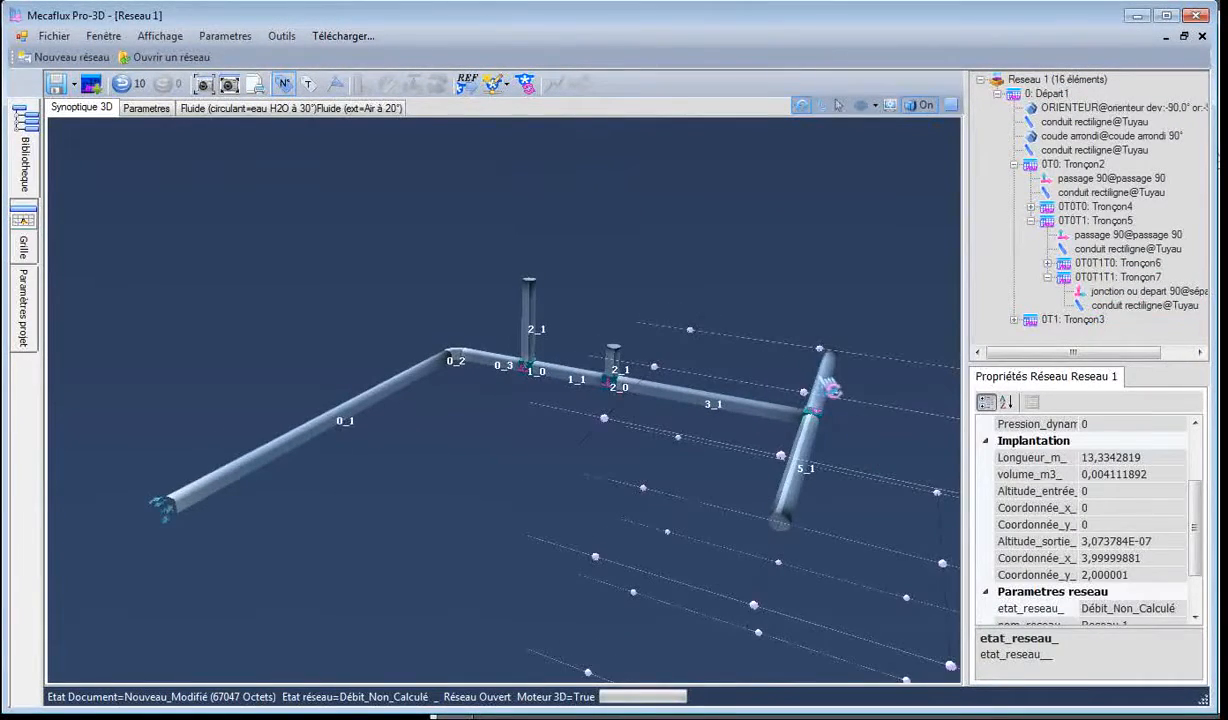
Step: Adjust one branch of the third separation into a vertical riser at X=4, Y=4 with a length of 0,4 m
right_click(833, 389)
click(880, 352)
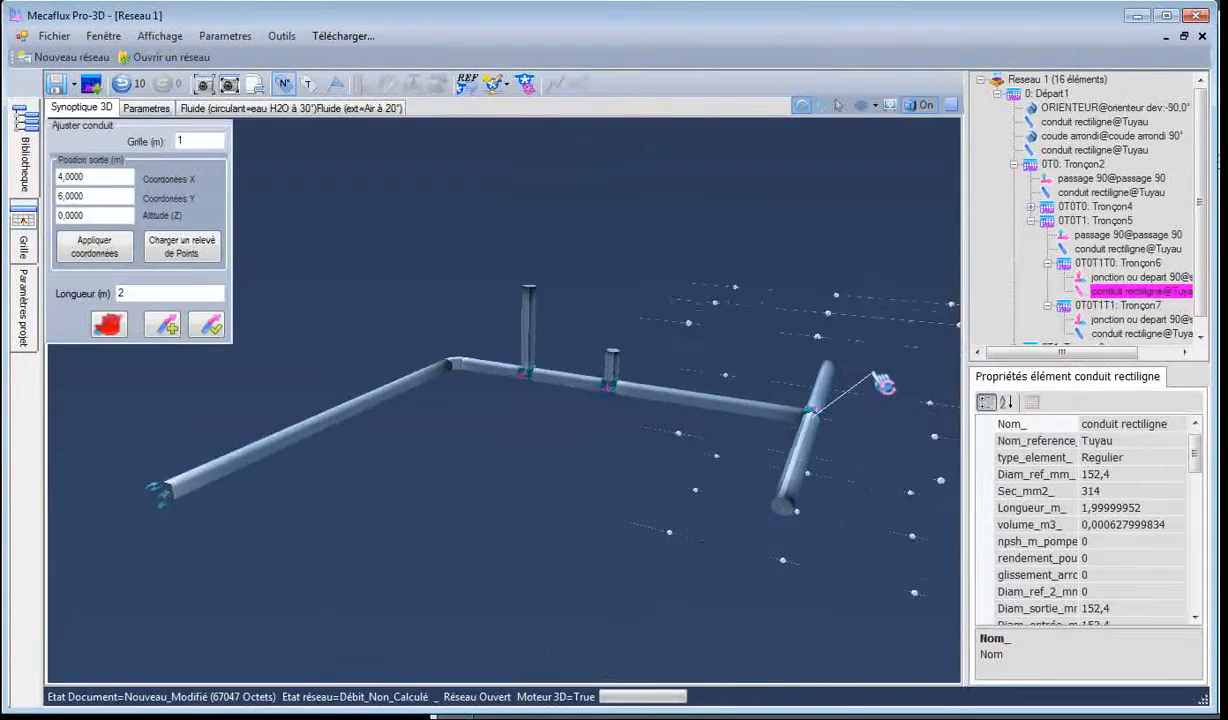
drag(883, 383, 172, 297)
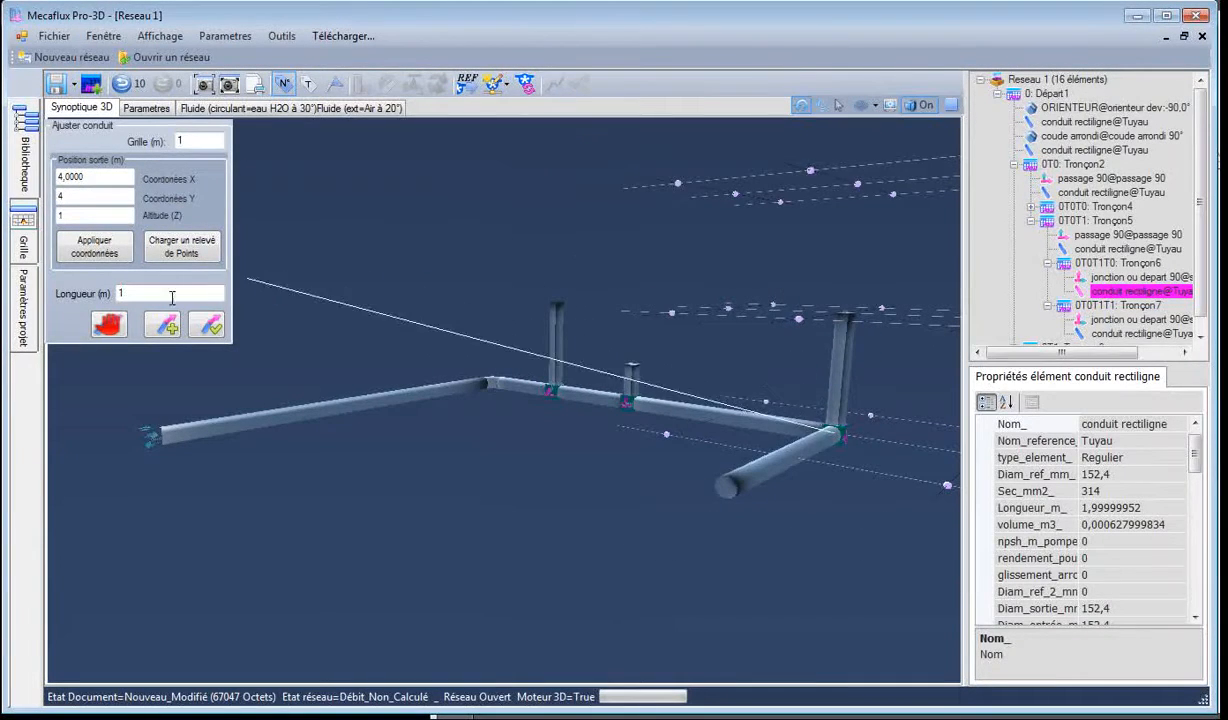
text(0)
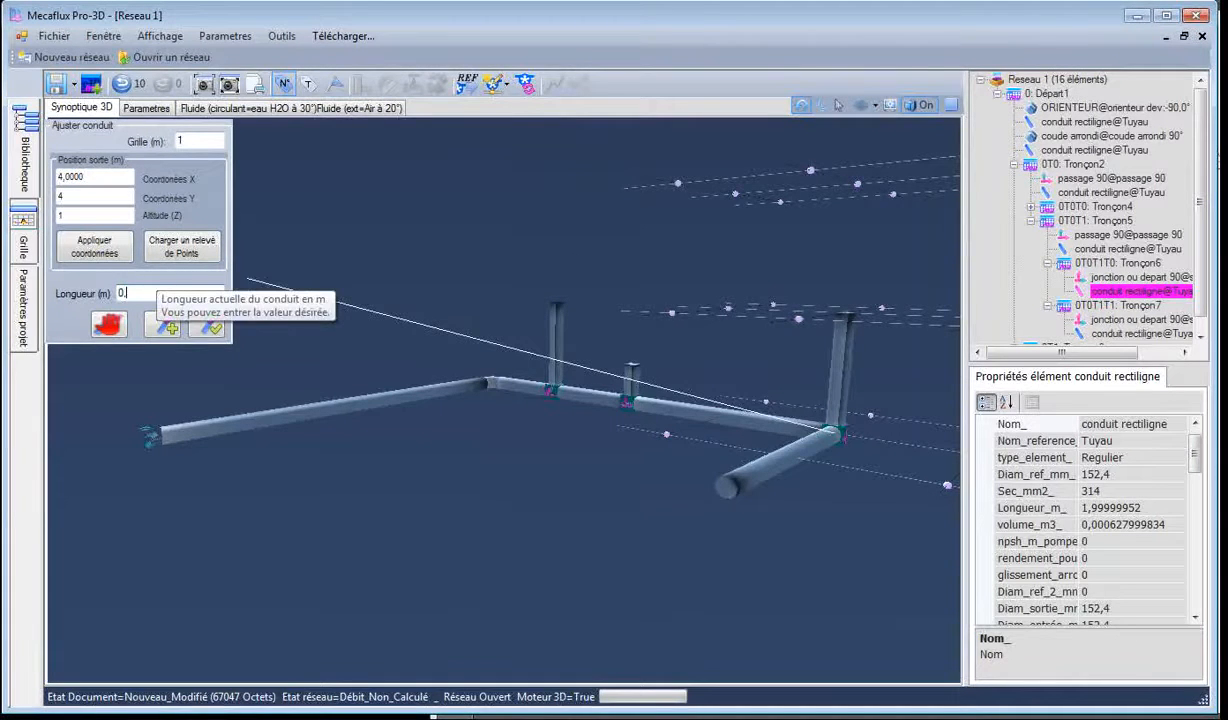
text(,4)
click(208, 328)
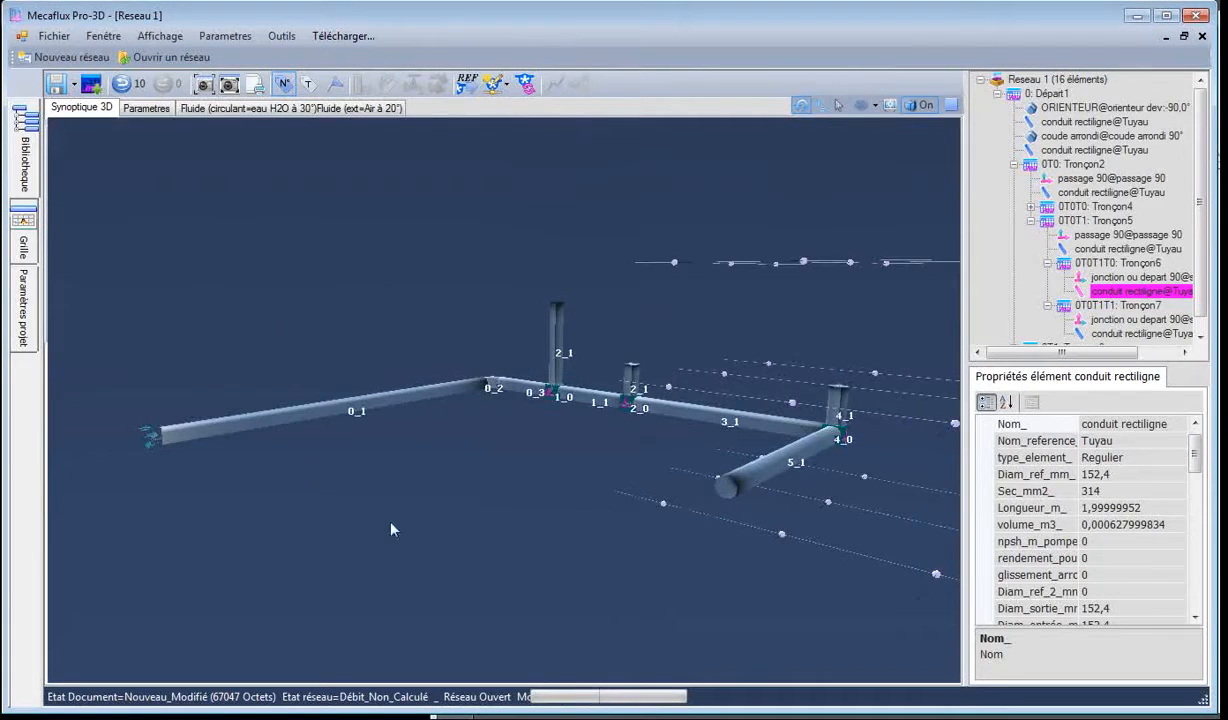
Step: Adjust the third separation's other branch into a 1 m horizontal pipe ending at X=5, Y=4, altitude 0, and continue from its outlet
right_click(792, 430)
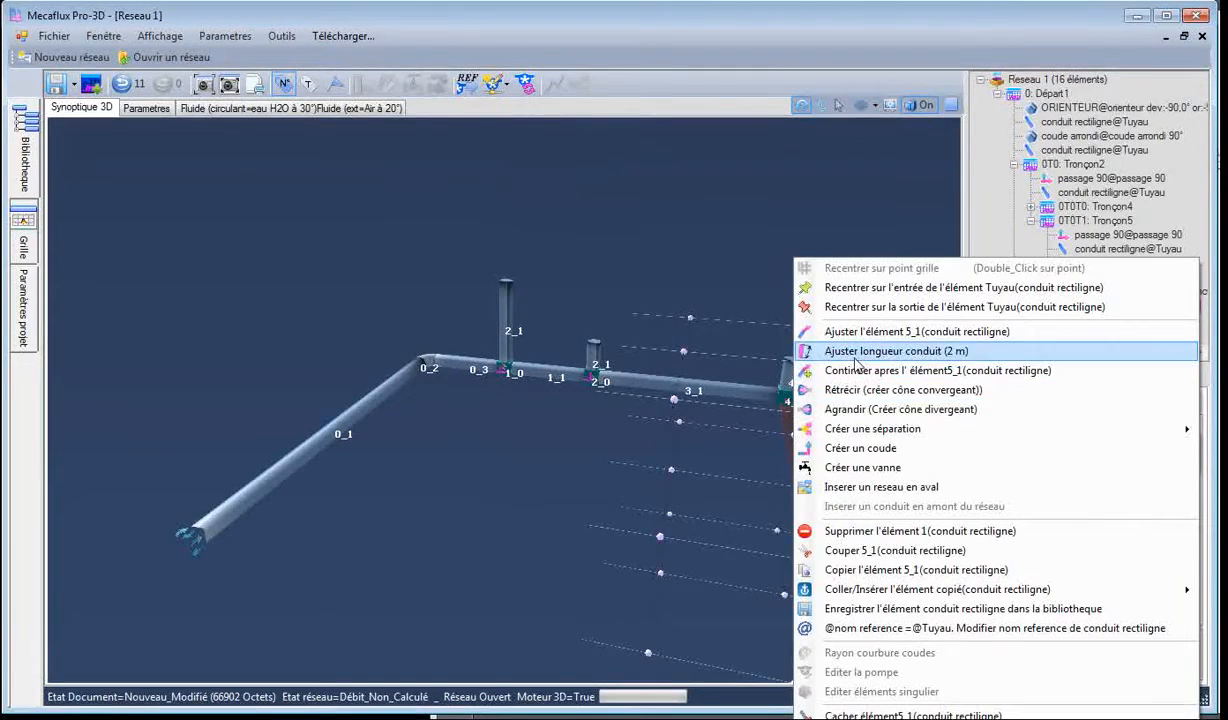
click(857, 352)
click(207, 175)
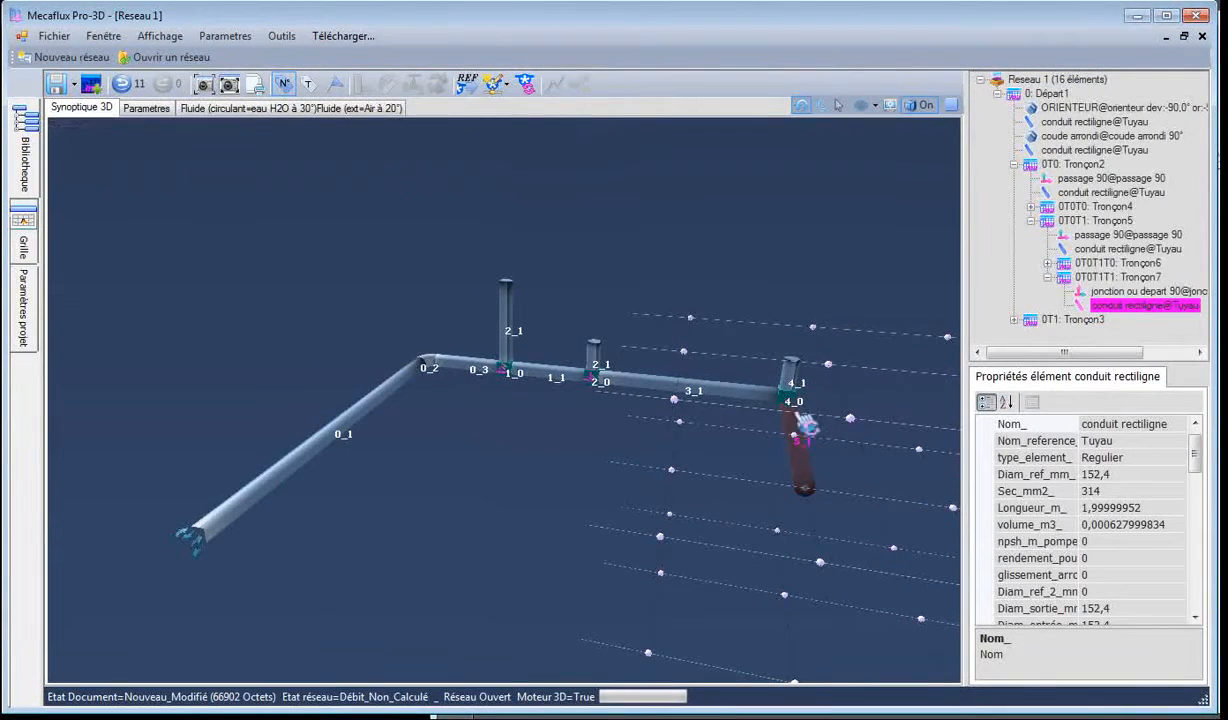
right_click(803, 435)
click(830, 329)
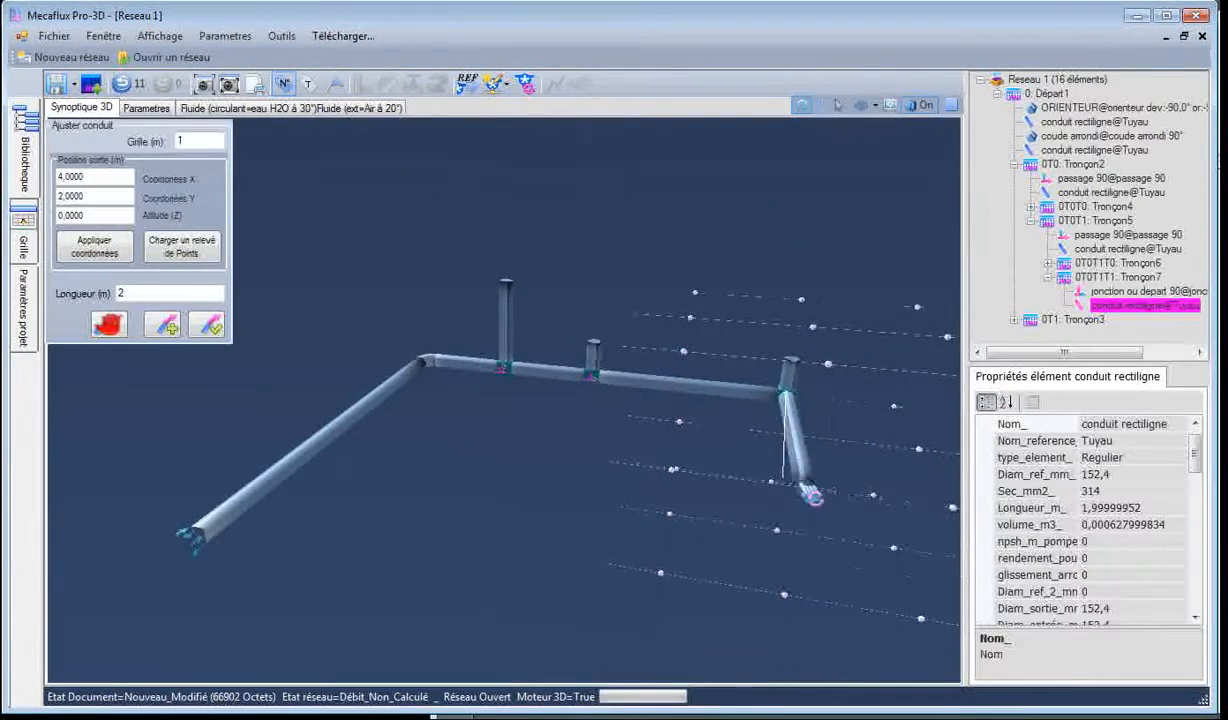
scroll(838, 447, down, 1)
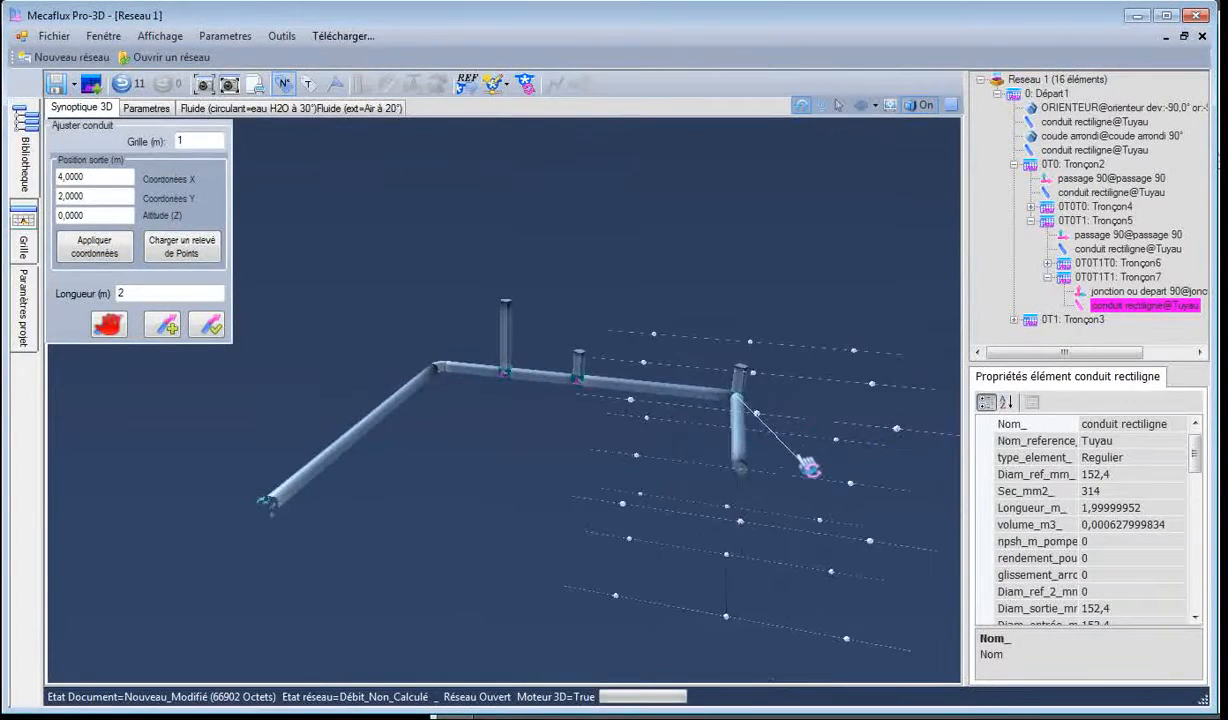
click(738, 398)
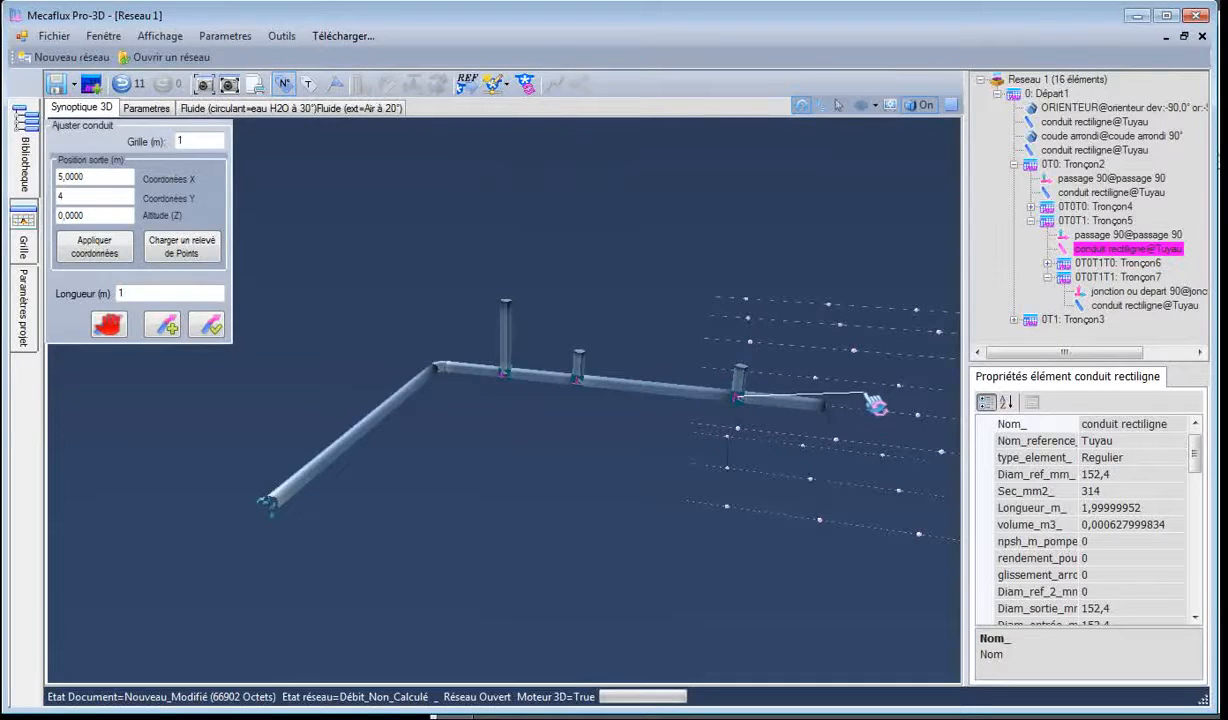
click(873, 403)
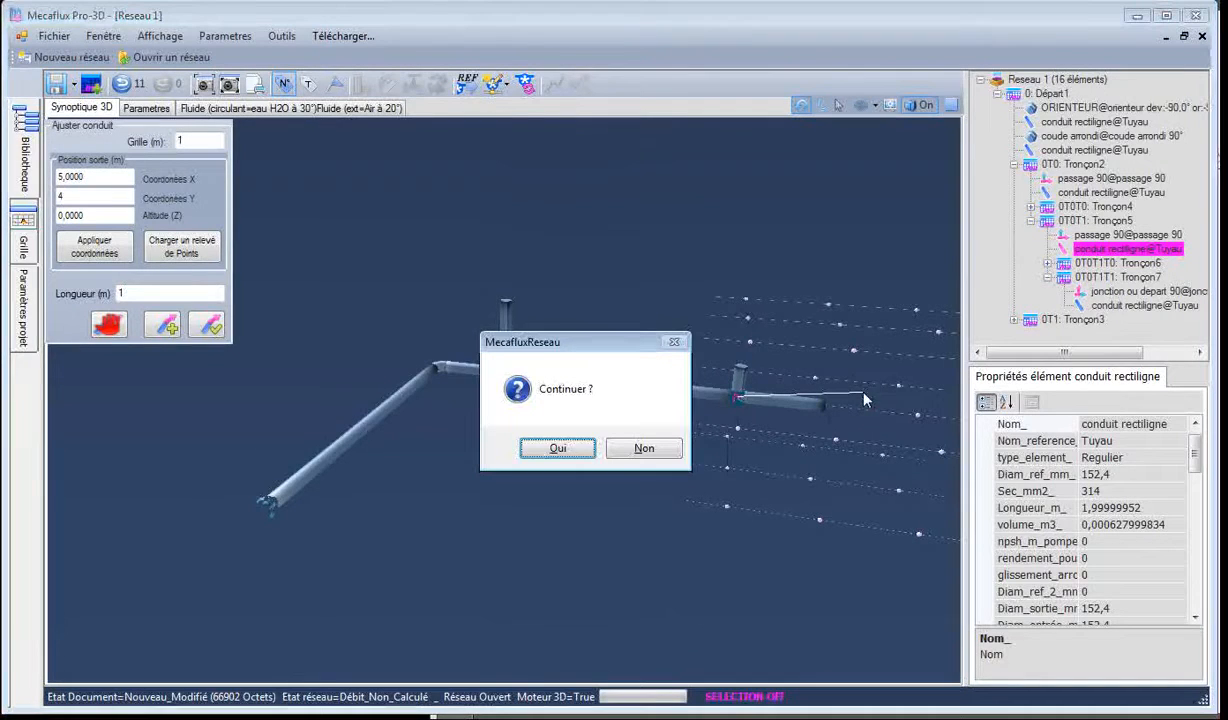
click(580, 455)
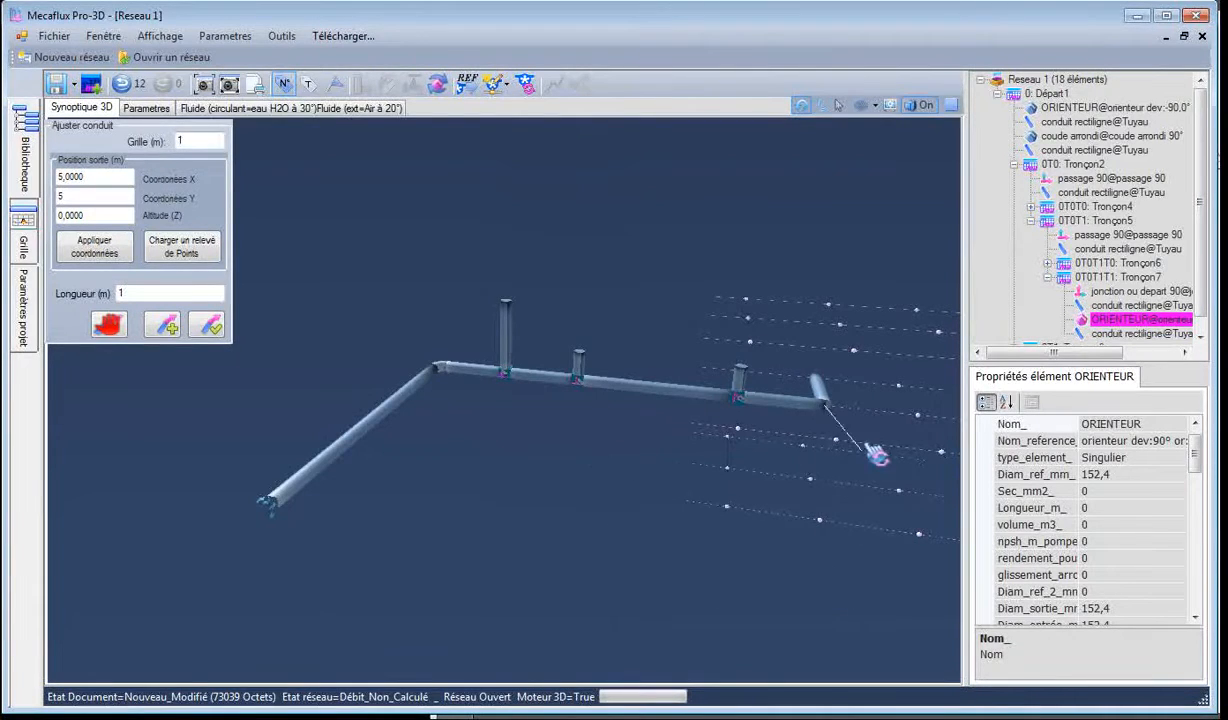
Step: Set the new end conduit as a 1 m vertical riser to X=5, Y=4, altitude 1, and continue from its top
drag(866, 404, 800, 368)
click(801, 386)
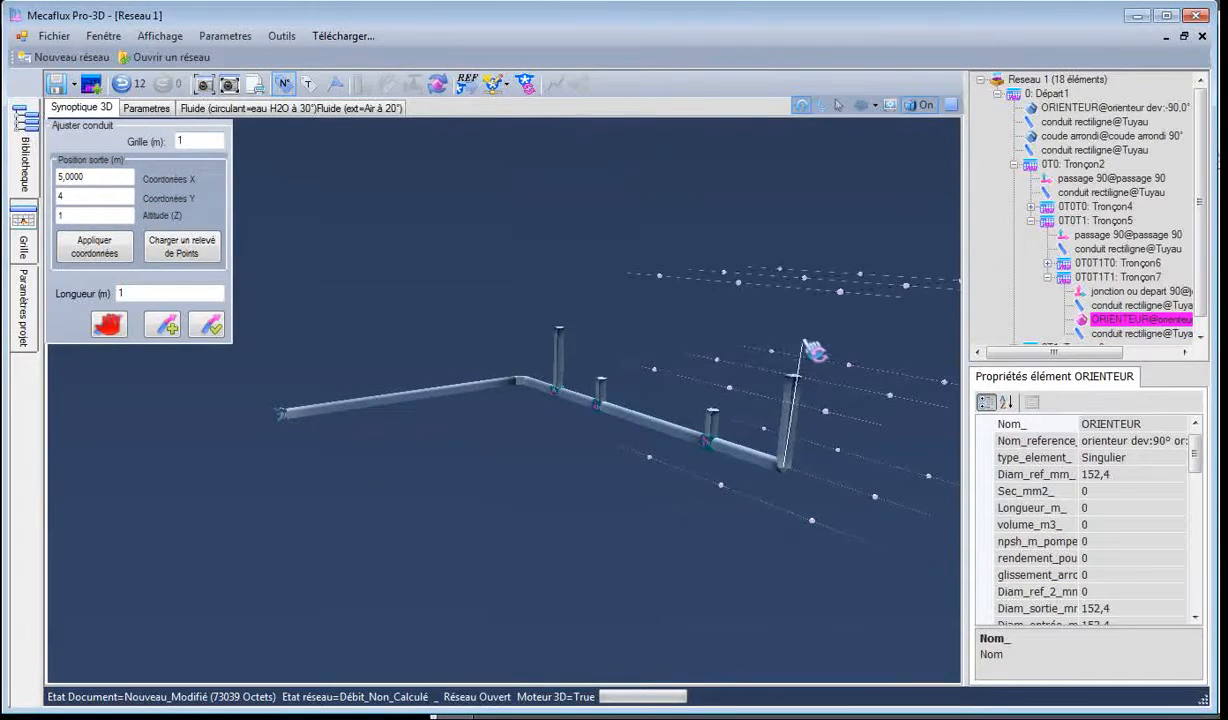
click(381, 313)
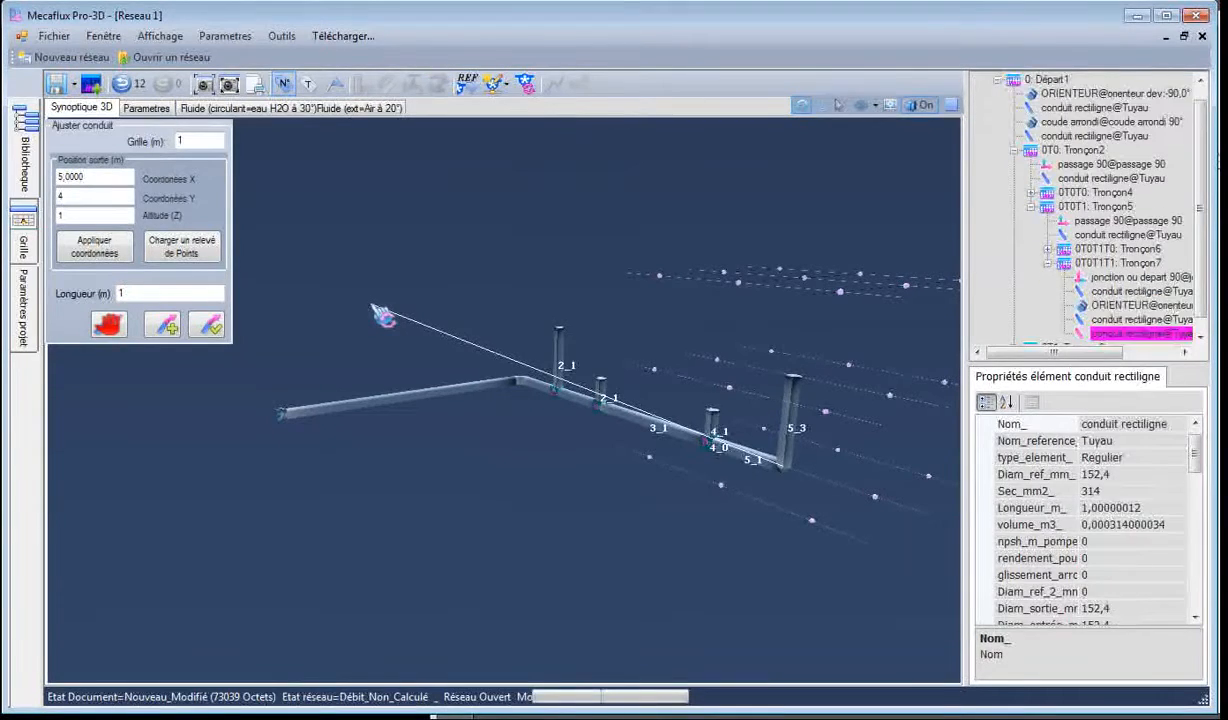
Step: Check the sketch and run the next 1 m conduit horizontally to X=5, Y=5, altitude 1, continuing from its outlet
key(alt+Tab)
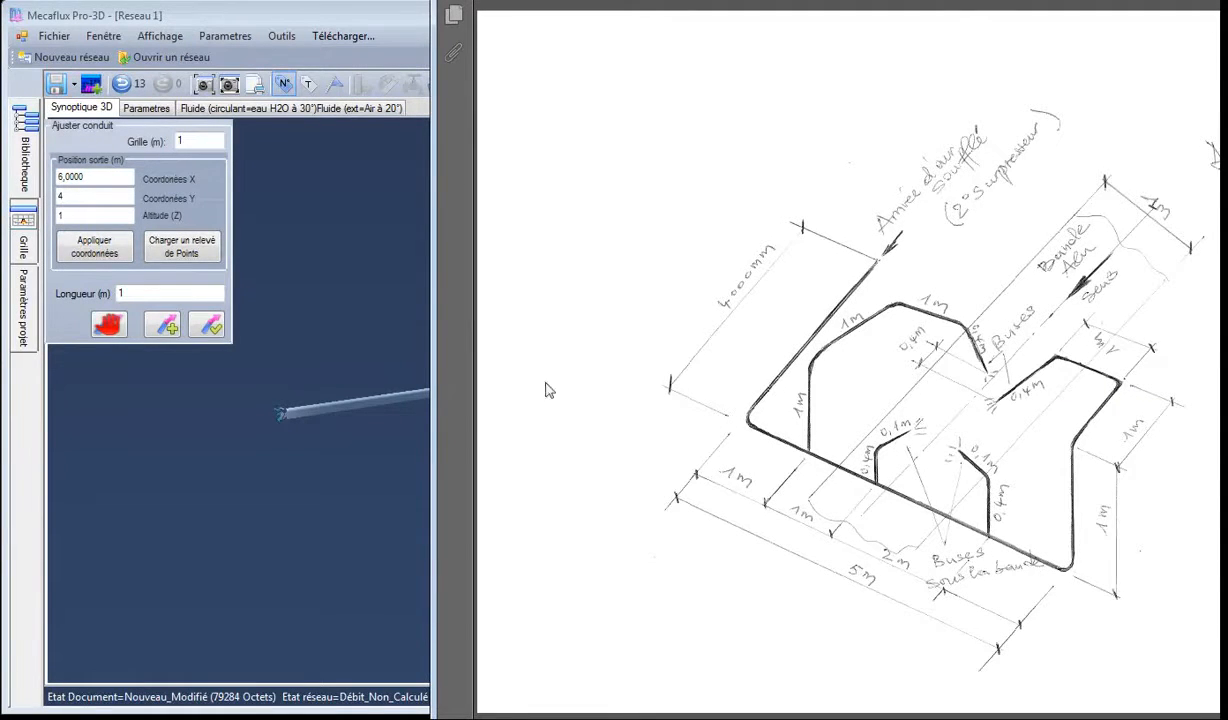
click(344, 458)
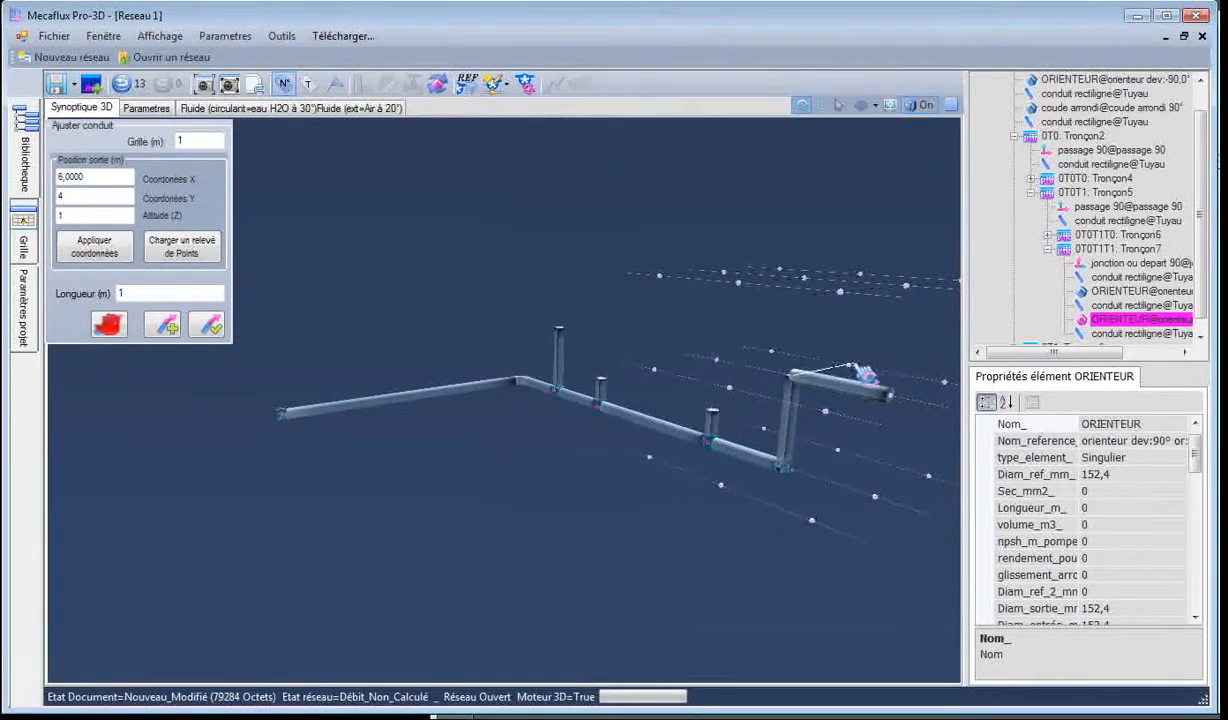
click(853, 363)
click(882, 348)
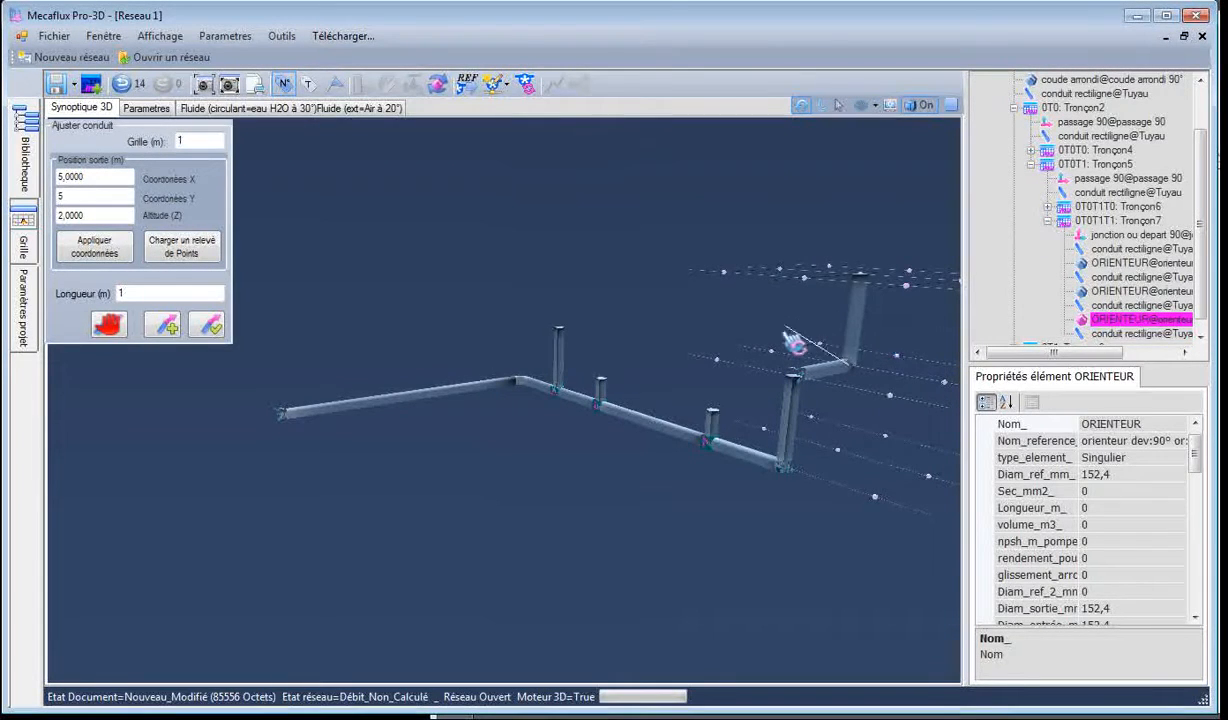
Step: Finish the end branch with a 1 m conduit to X=4, Y=5, altitude 1
middle_drag(757, 354, 787, 397)
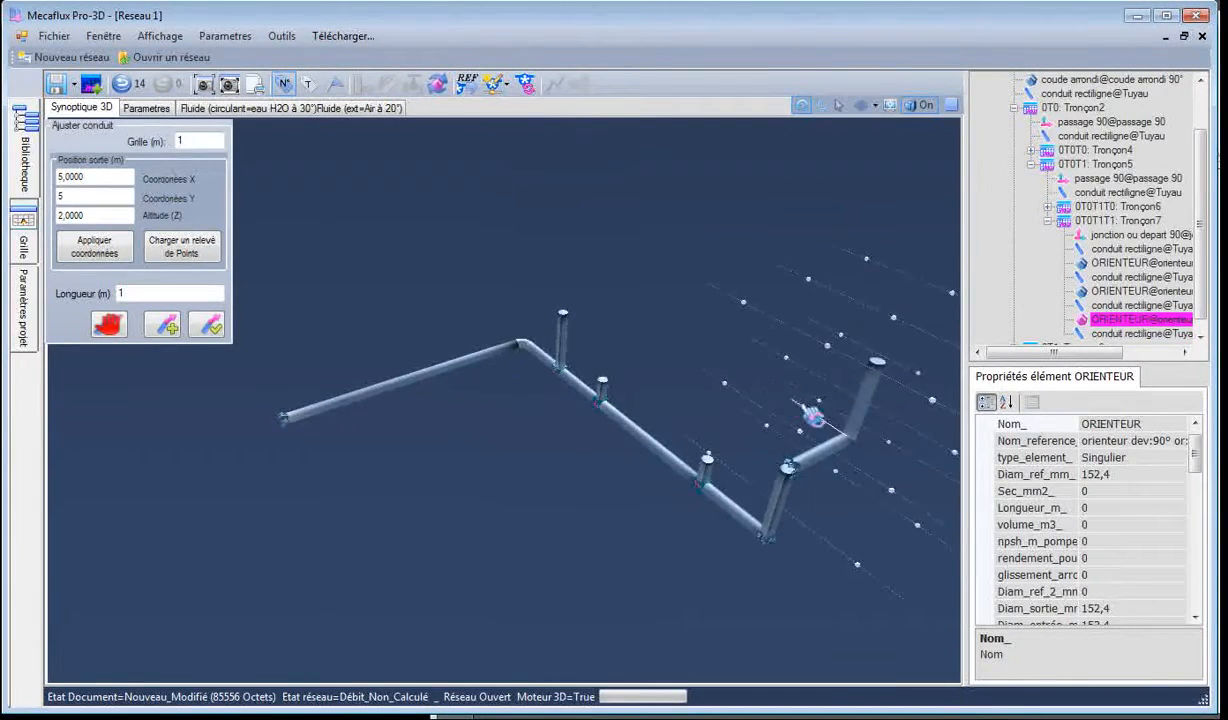
scroll(778, 415, up, 5)
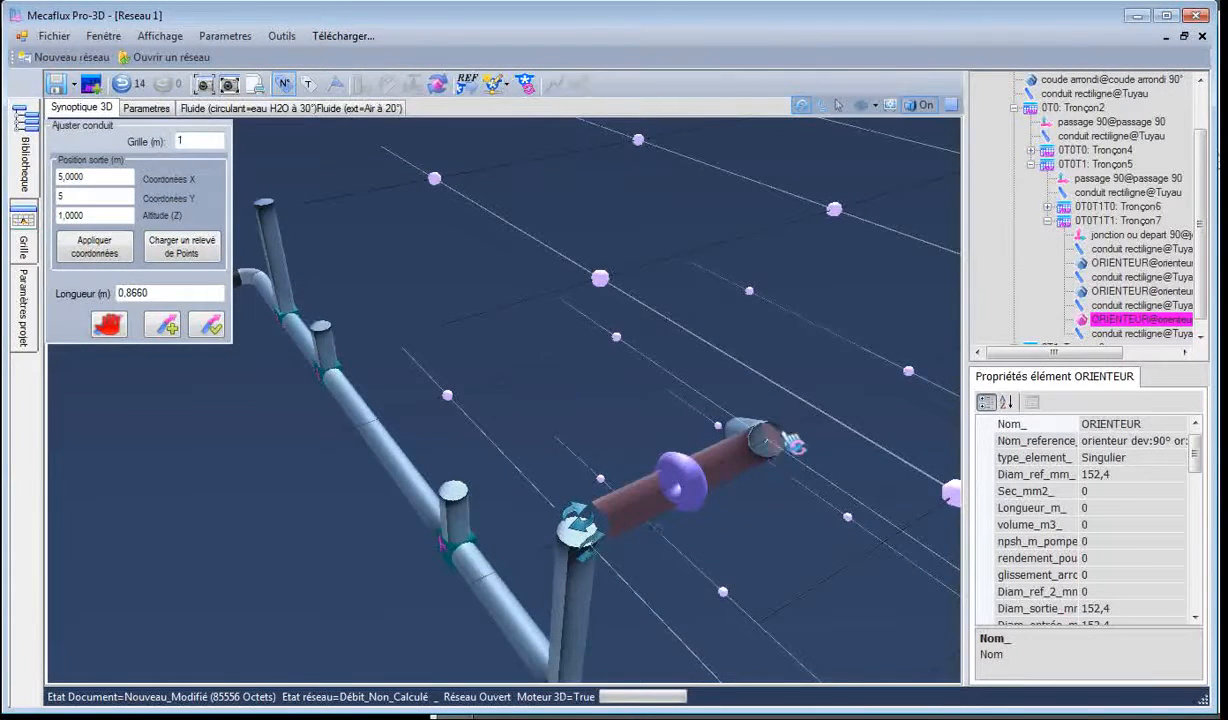
click(776, 447)
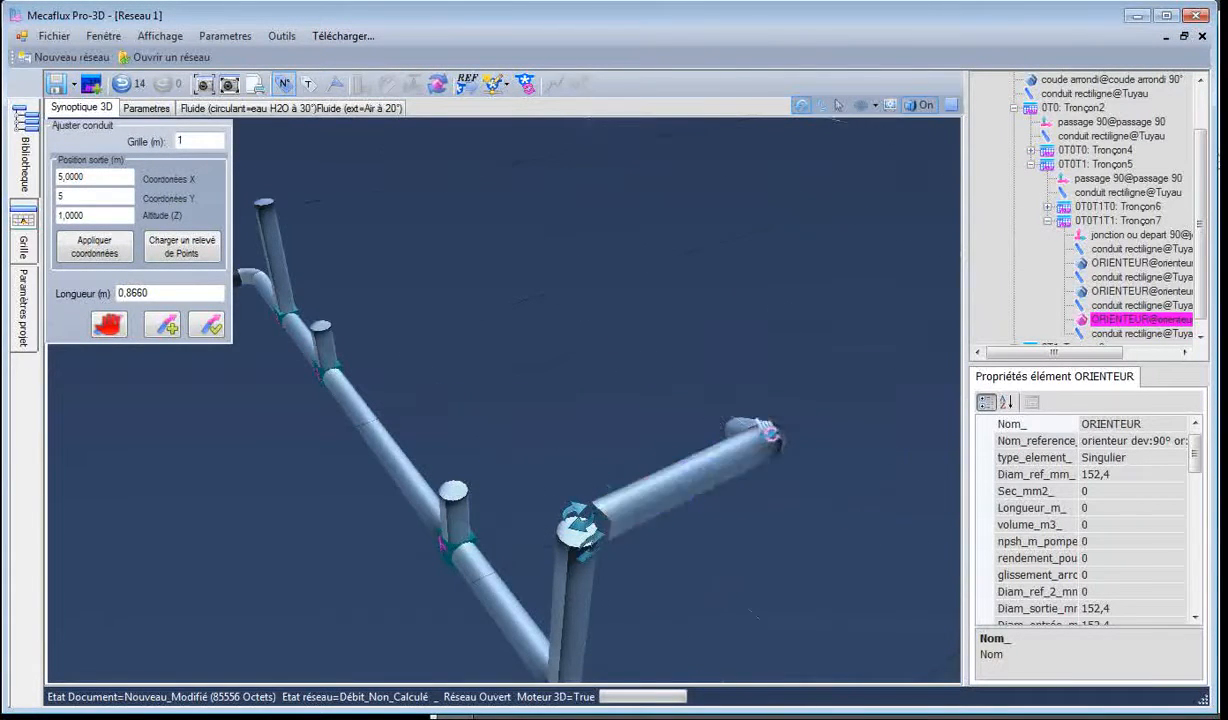
click(624, 350)
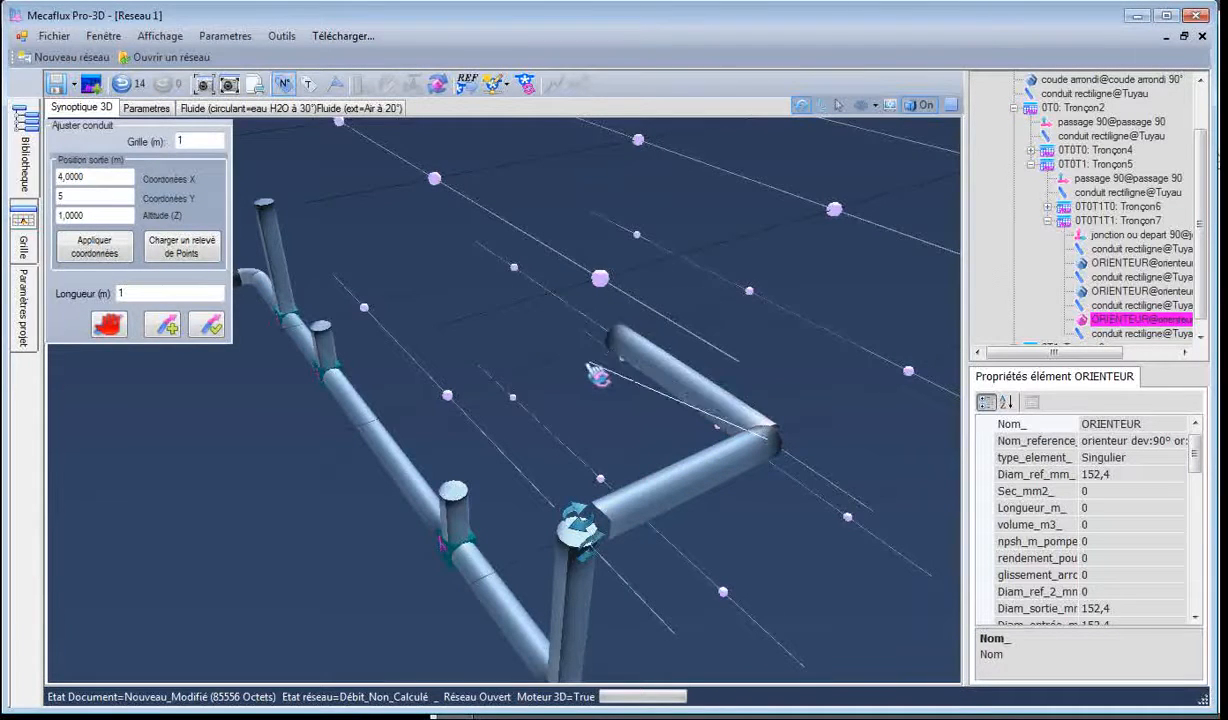
click(526, 340)
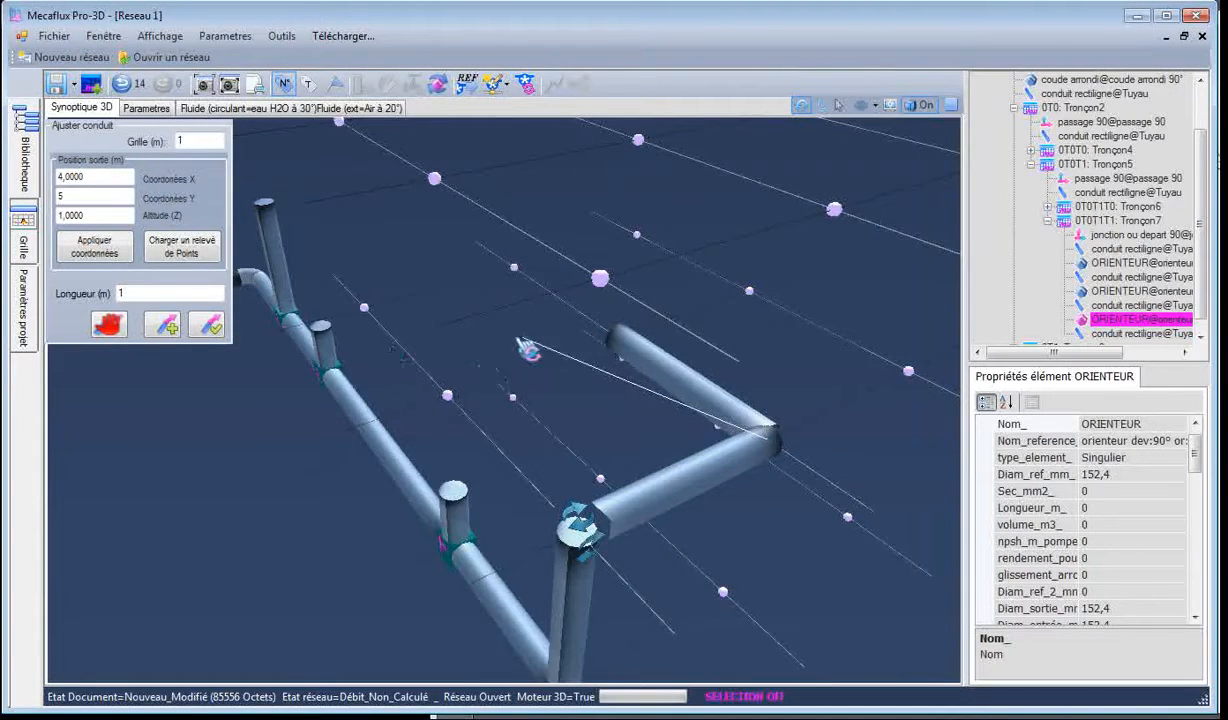
click(208, 326)
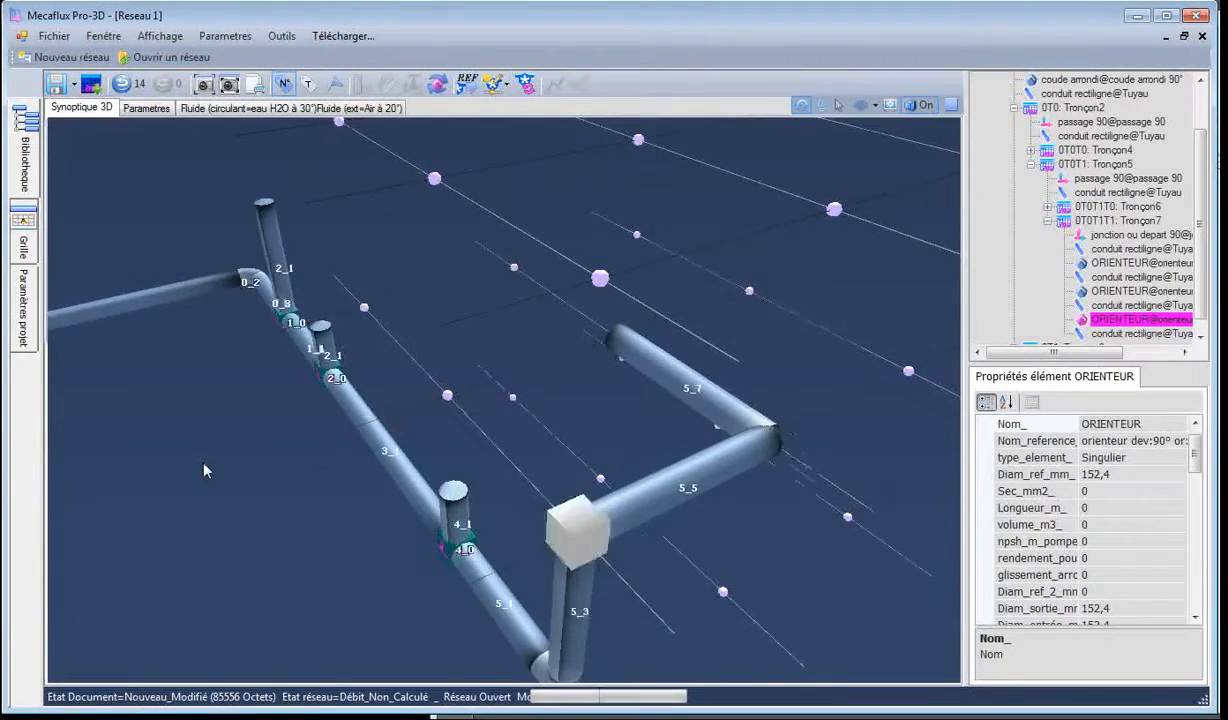
Step: Check the sketch and continue the 1 m riser of the first separation with 1 m conduits to X=1, Y=5 and X=2, Y=5 at altitude 1
drag(285, 433, 312, 451)
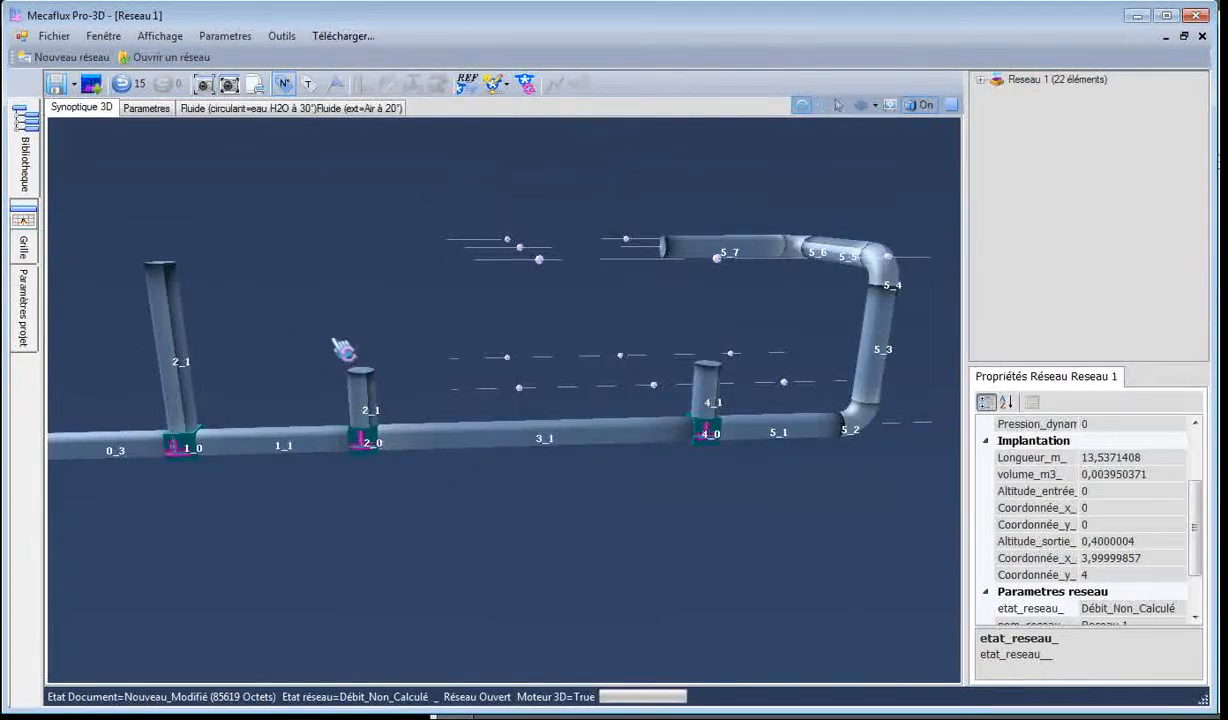
drag(340, 348, 285, 360)
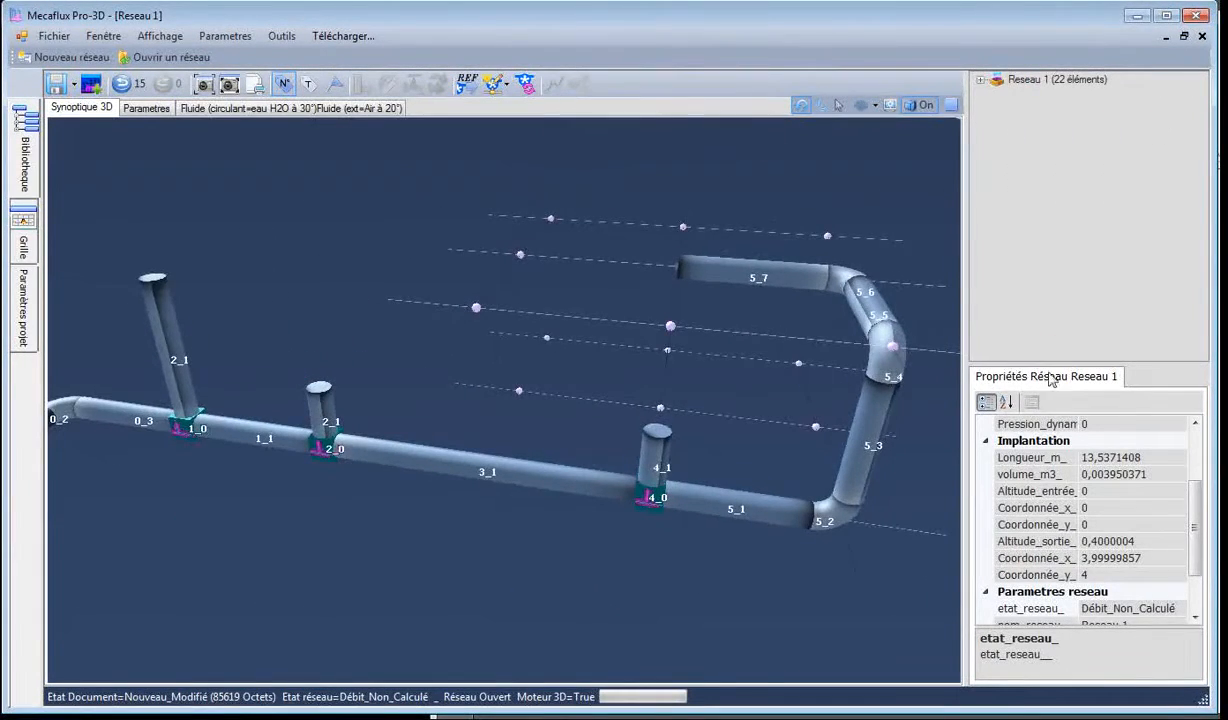
key(alt+Tab)
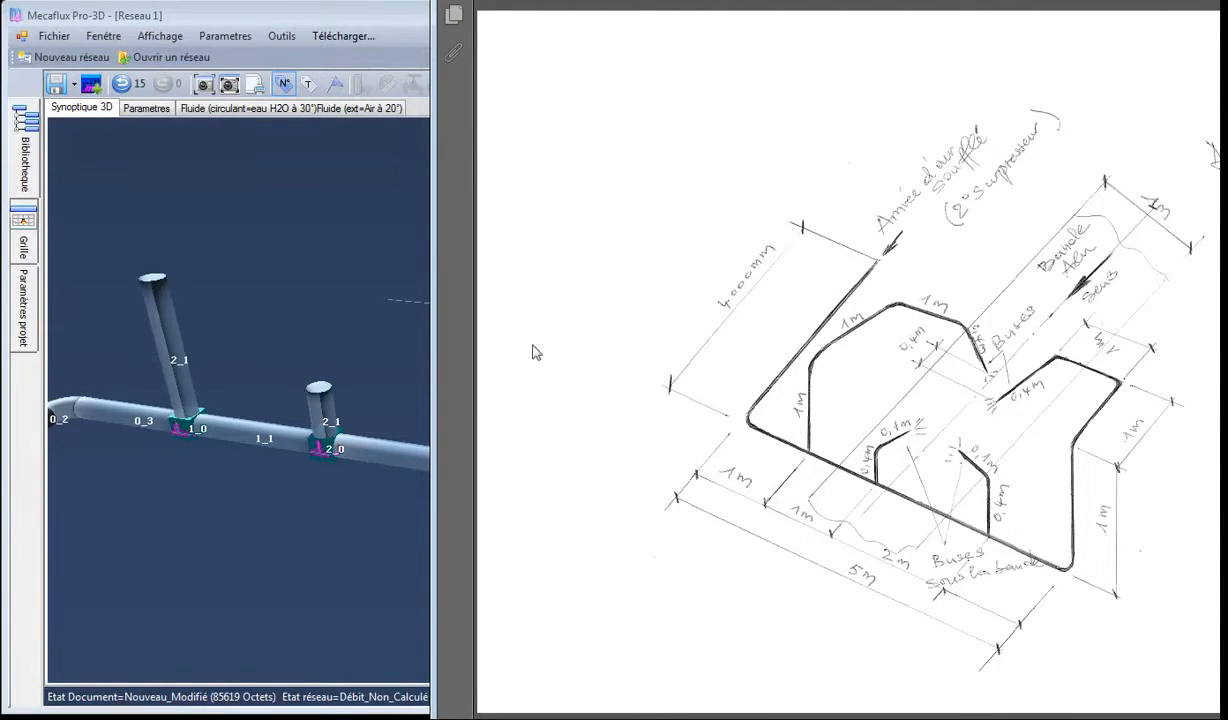
click(318, 350)
right_click(172, 325)
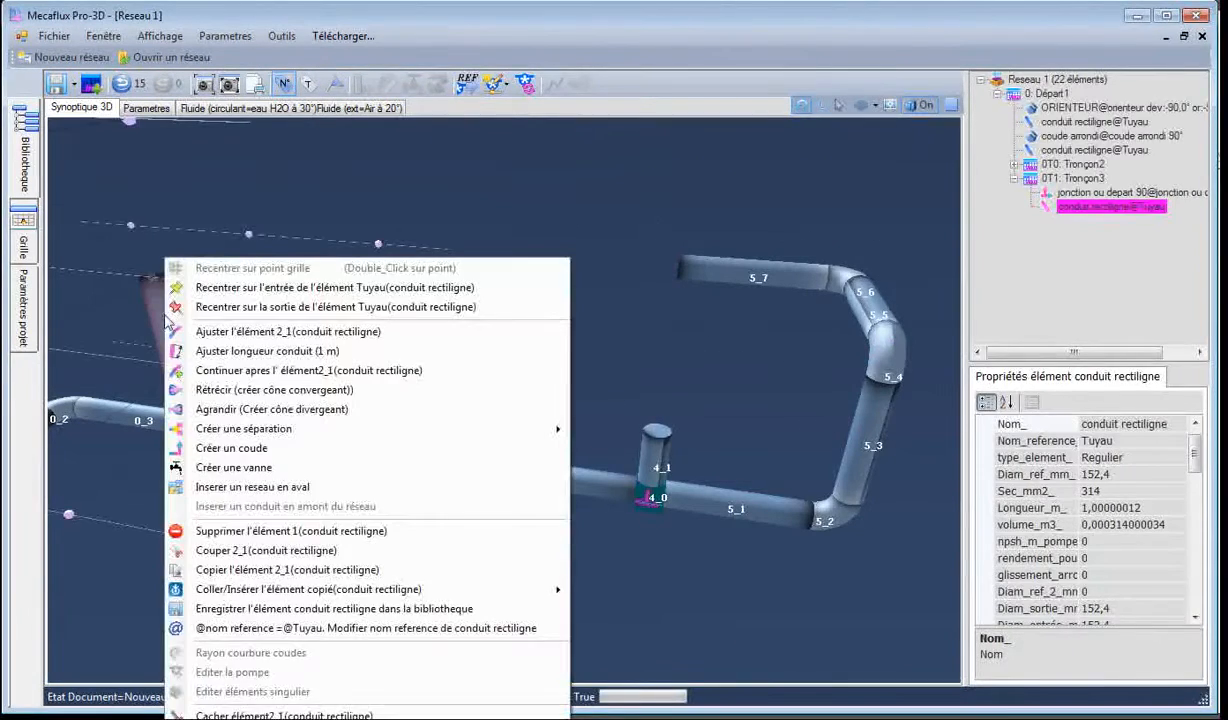
click(222, 371)
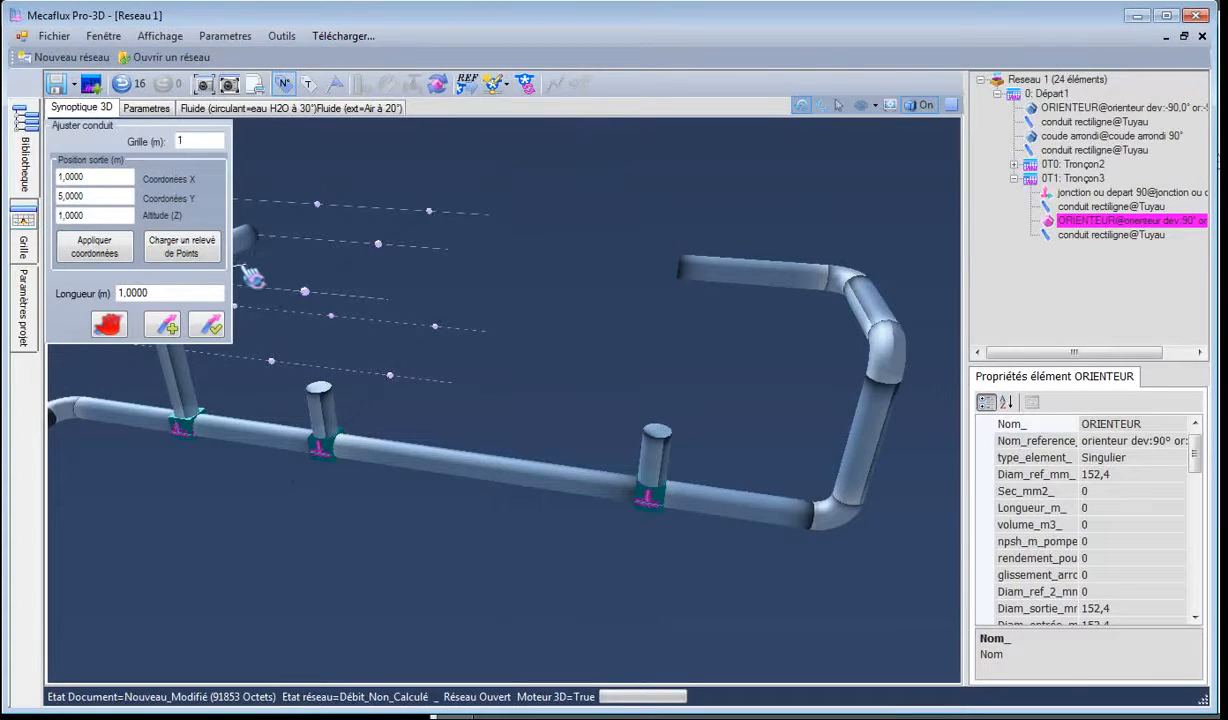
click(169, 330)
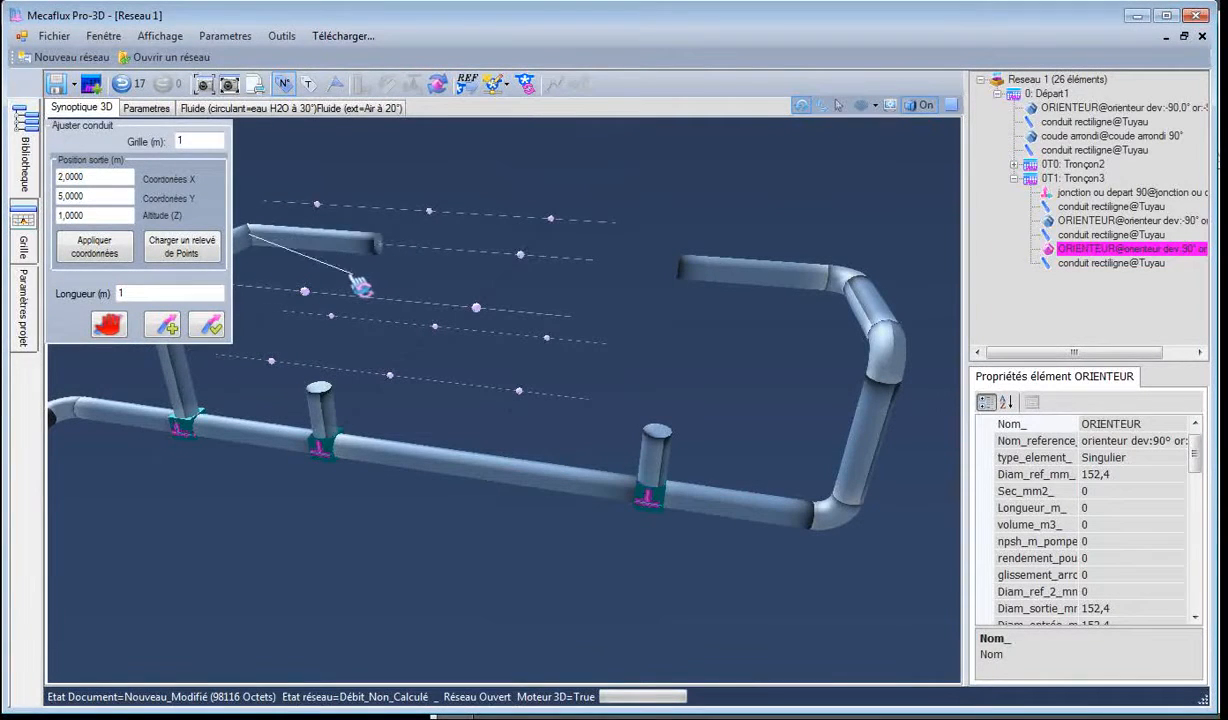
click(212, 326)
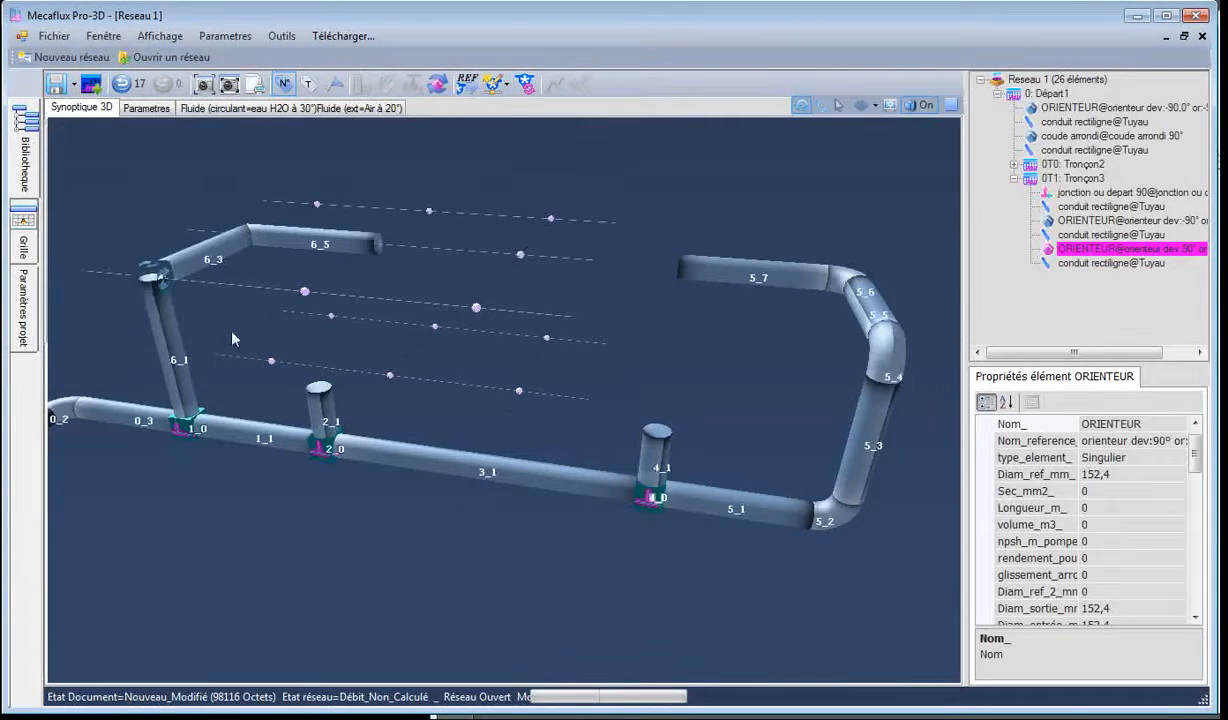
Step: Check the sketch and try to continue the 0,4 m riser of the second separation with a 0,1 m horizontal conduit
drag(468, 338, 460, 580)
scroll(483, 340, down, 4)
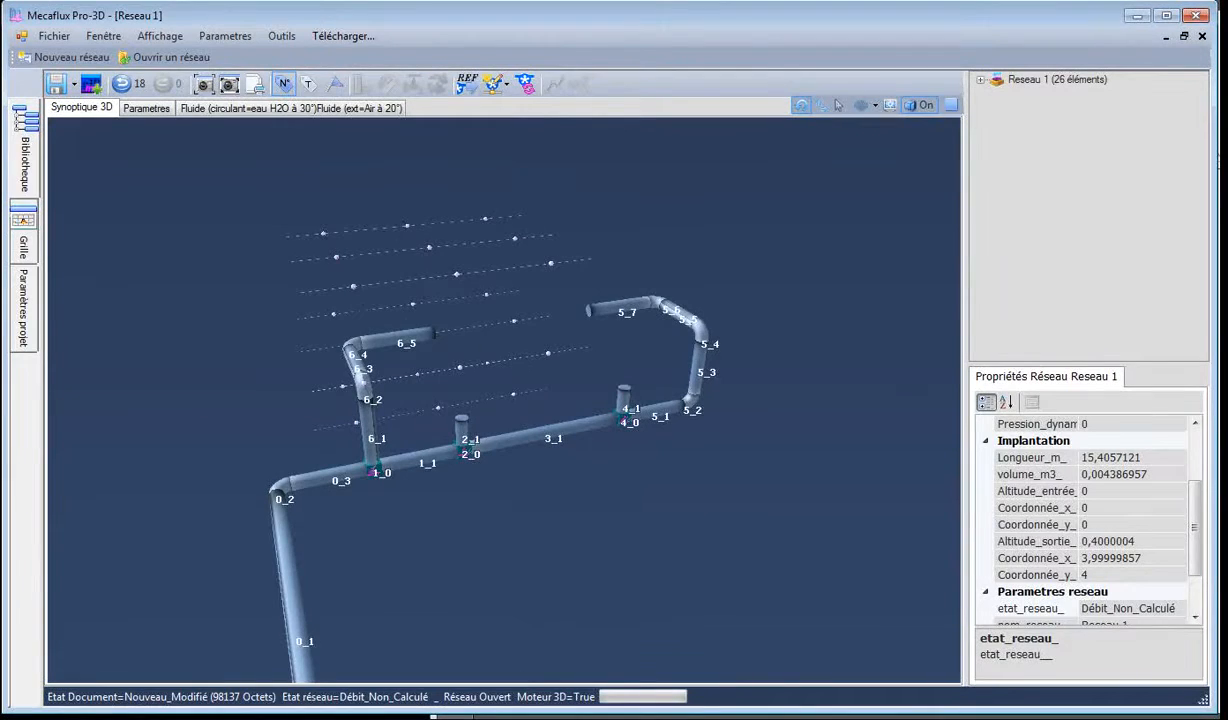
key(alt+Tab)
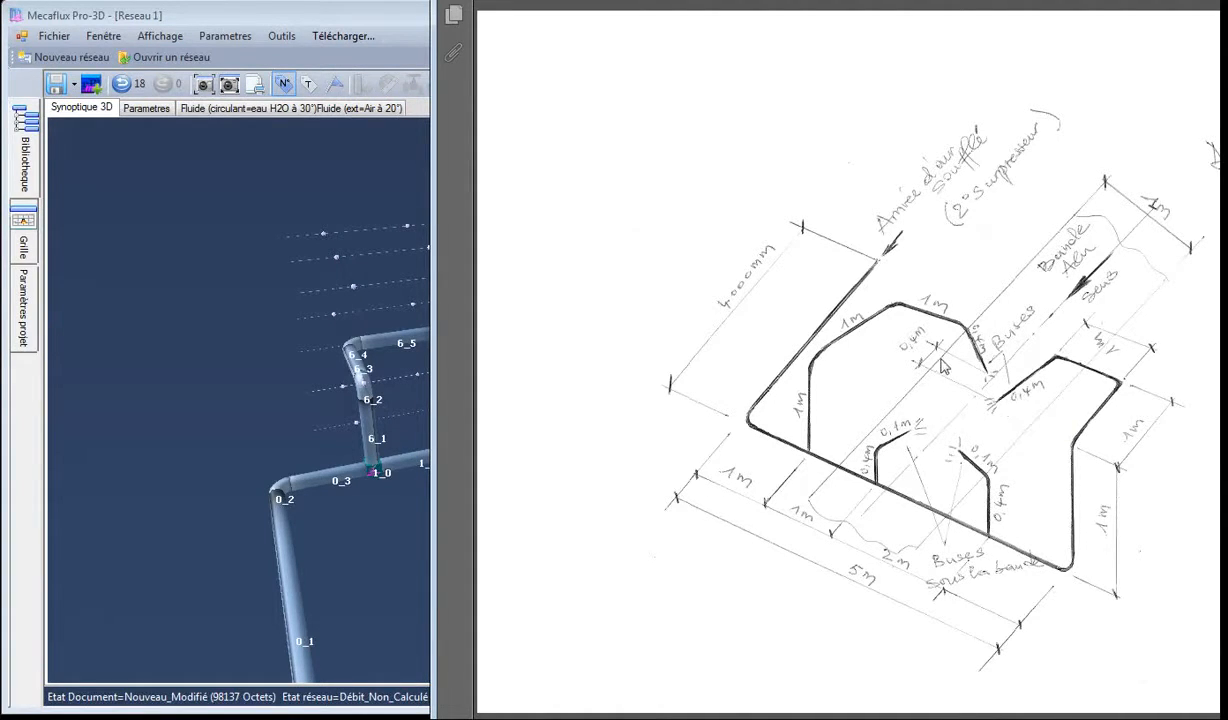
click(299, 406)
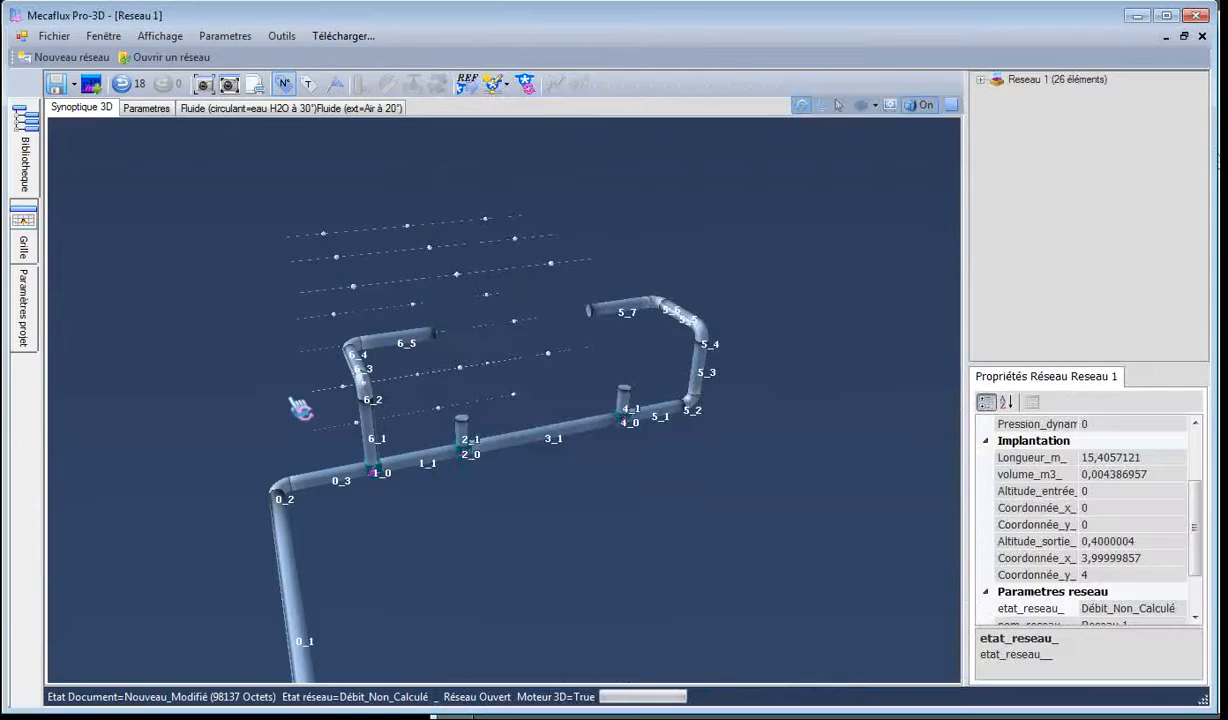
click(466, 425)
right_click(462, 418)
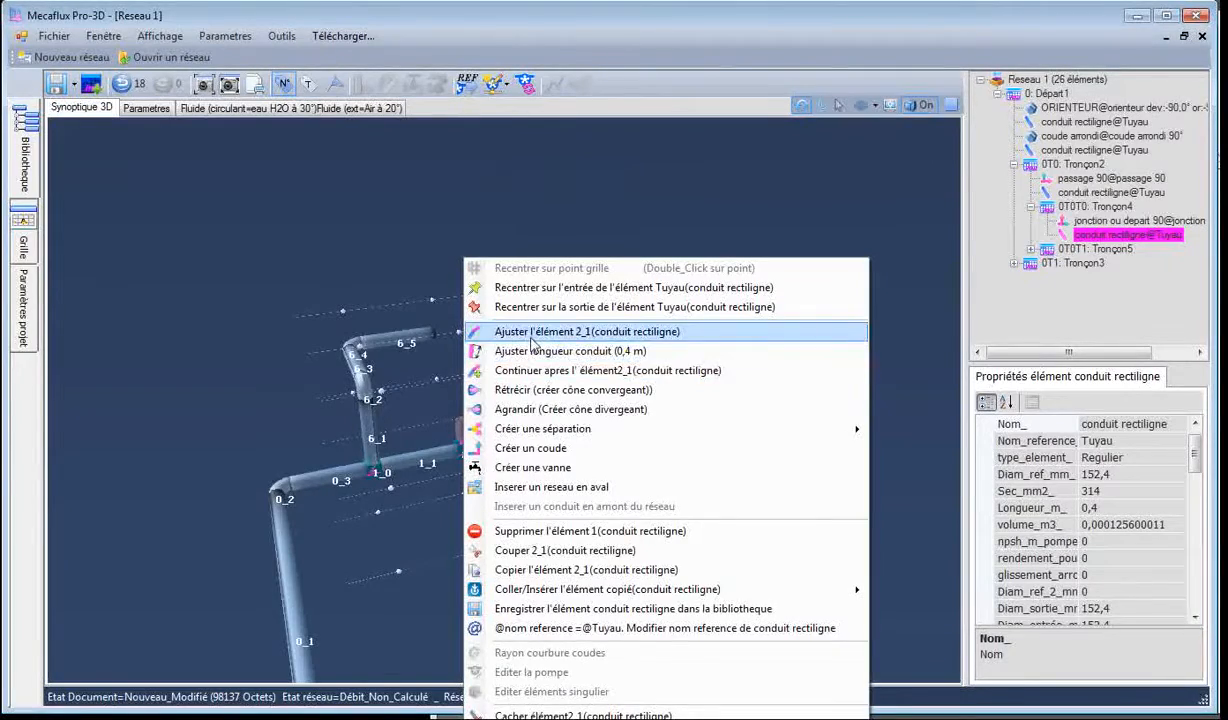
click(531, 370)
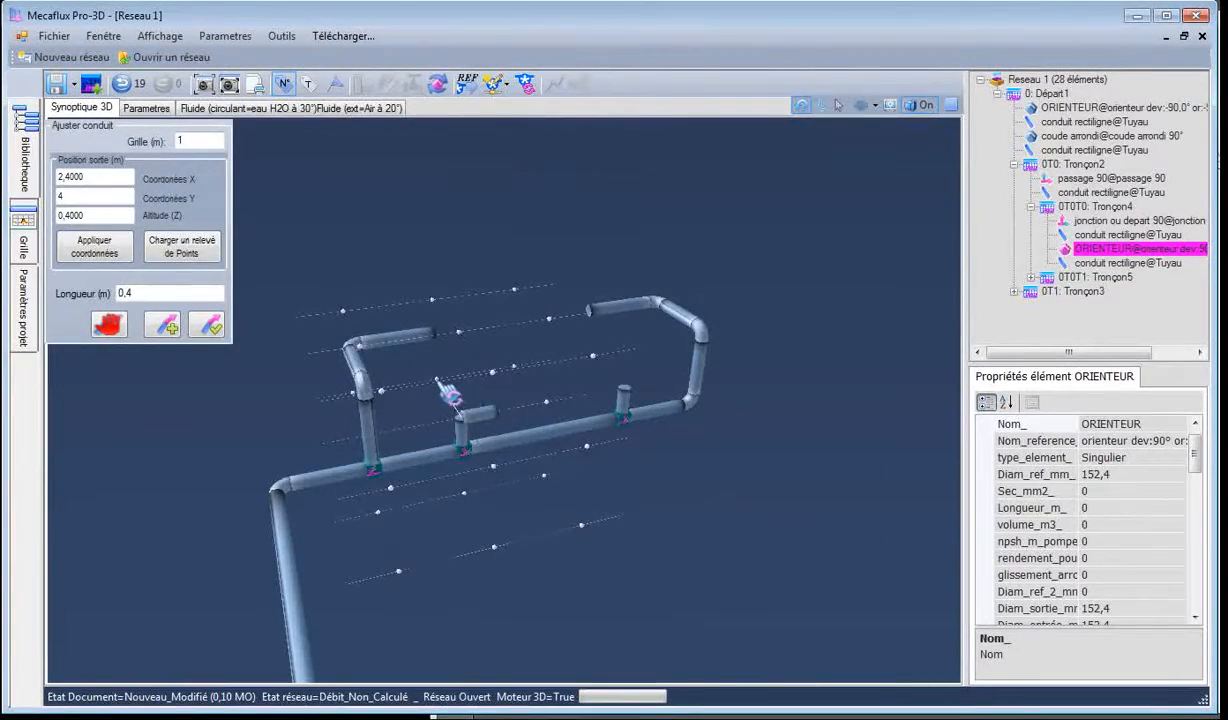
scroll(440, 402, up, 3)
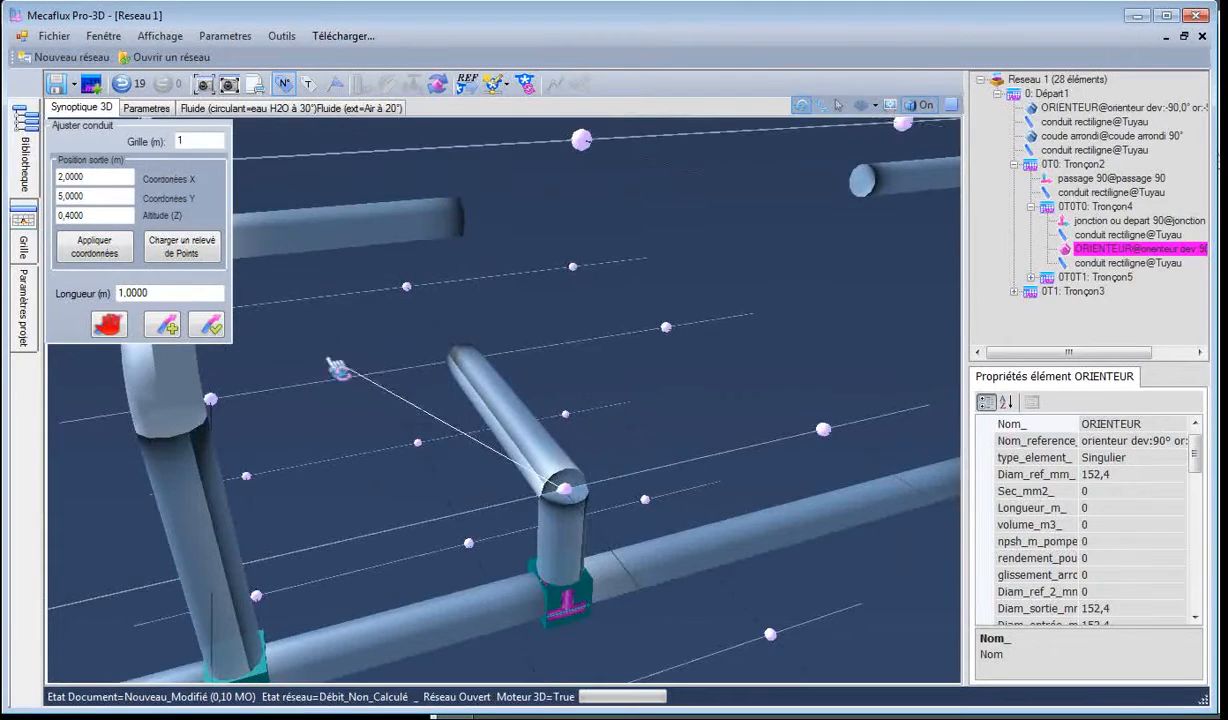
text(0,1)
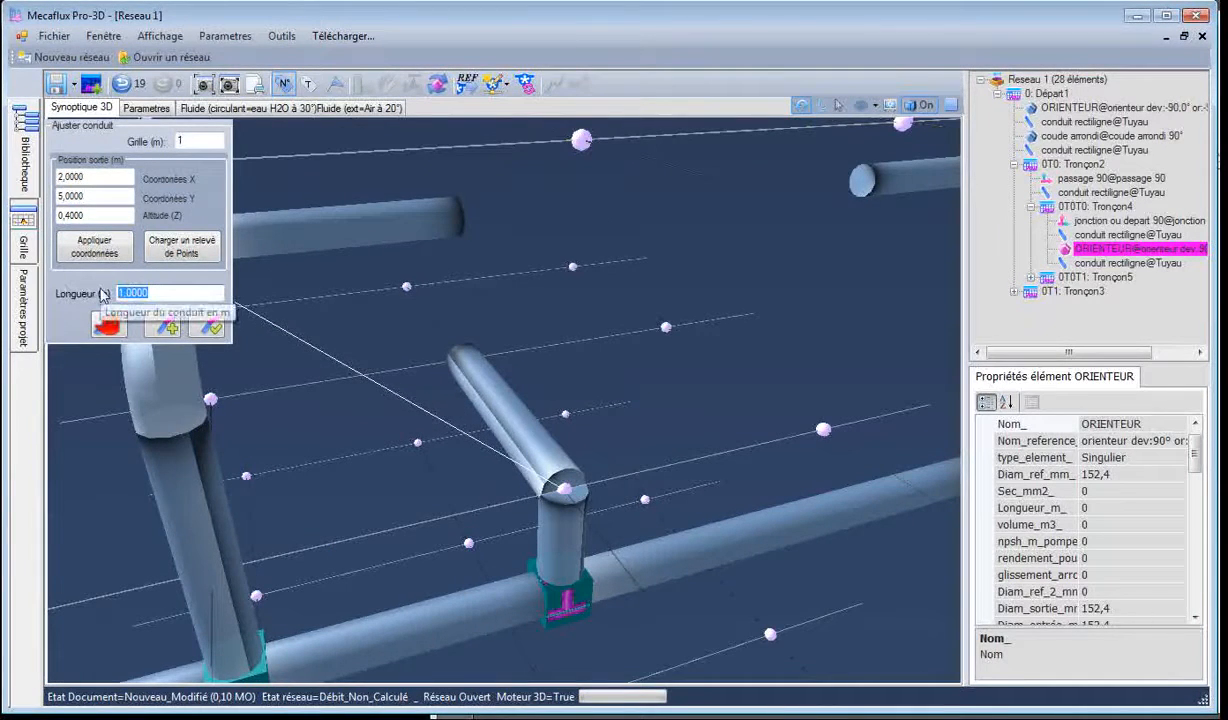
click(207, 326)
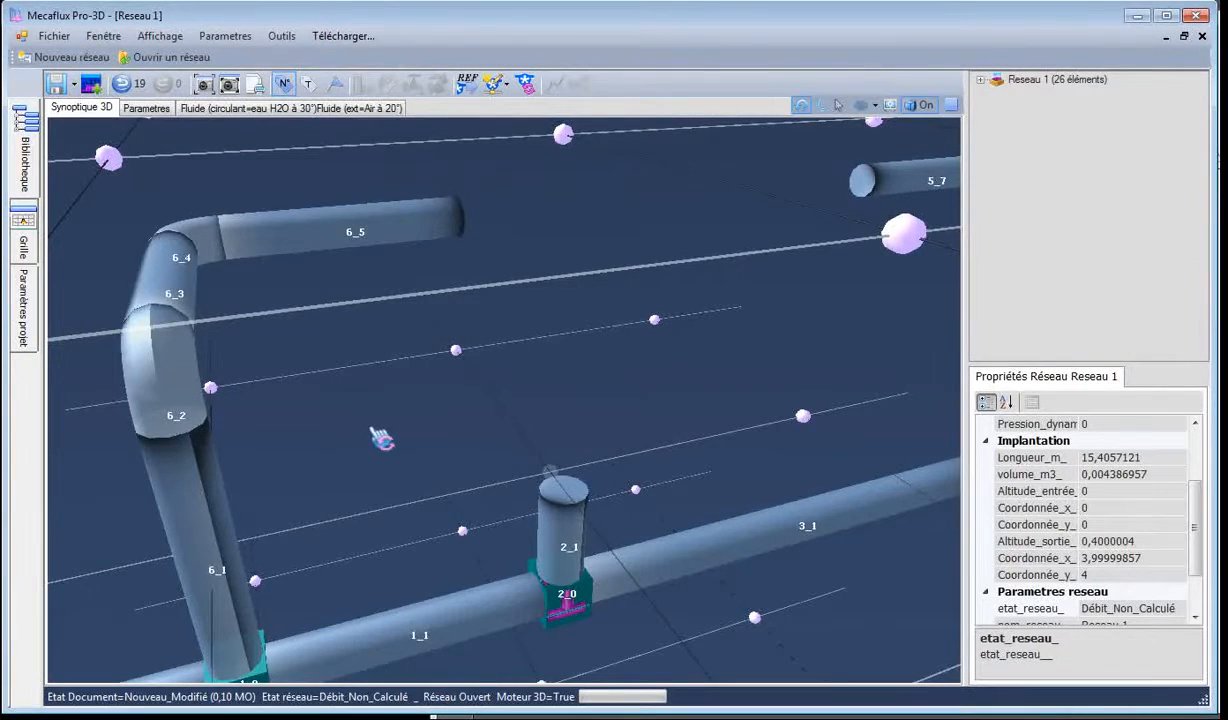
Step: Continue the riser of the second separation with a 0,2 m conduit to X=2, Y=4,2, altitude 0,4
click(545, 440)
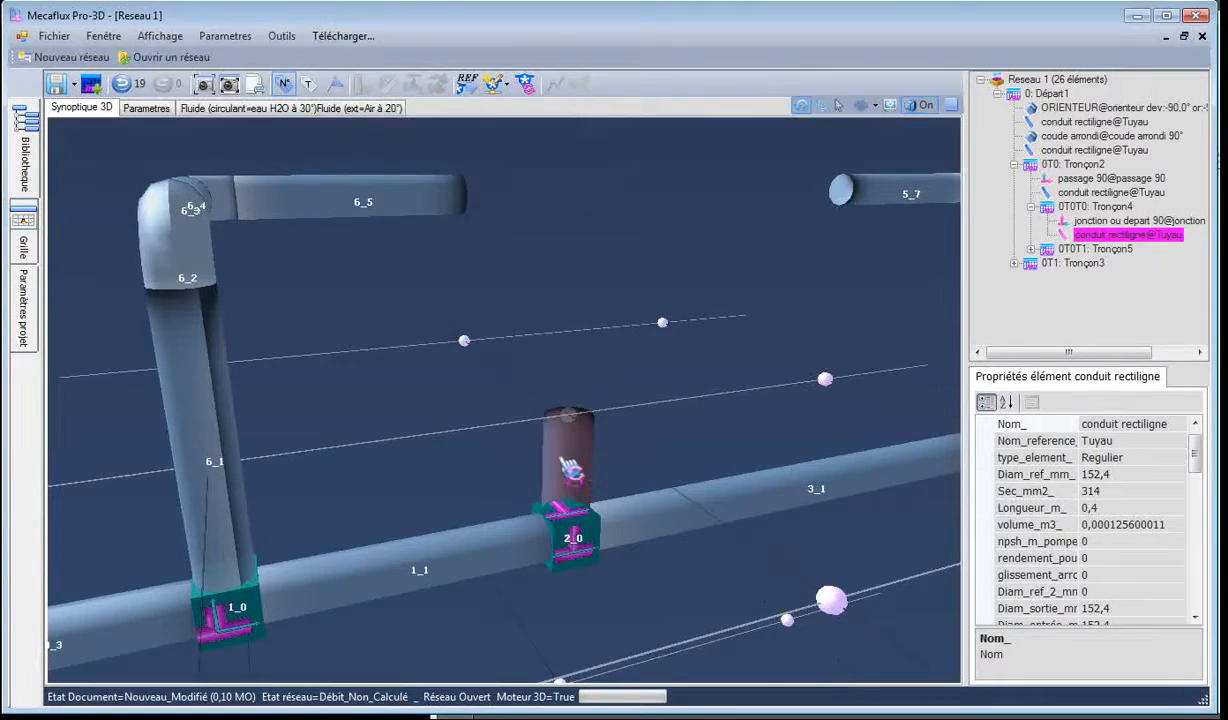
right_click(575, 455)
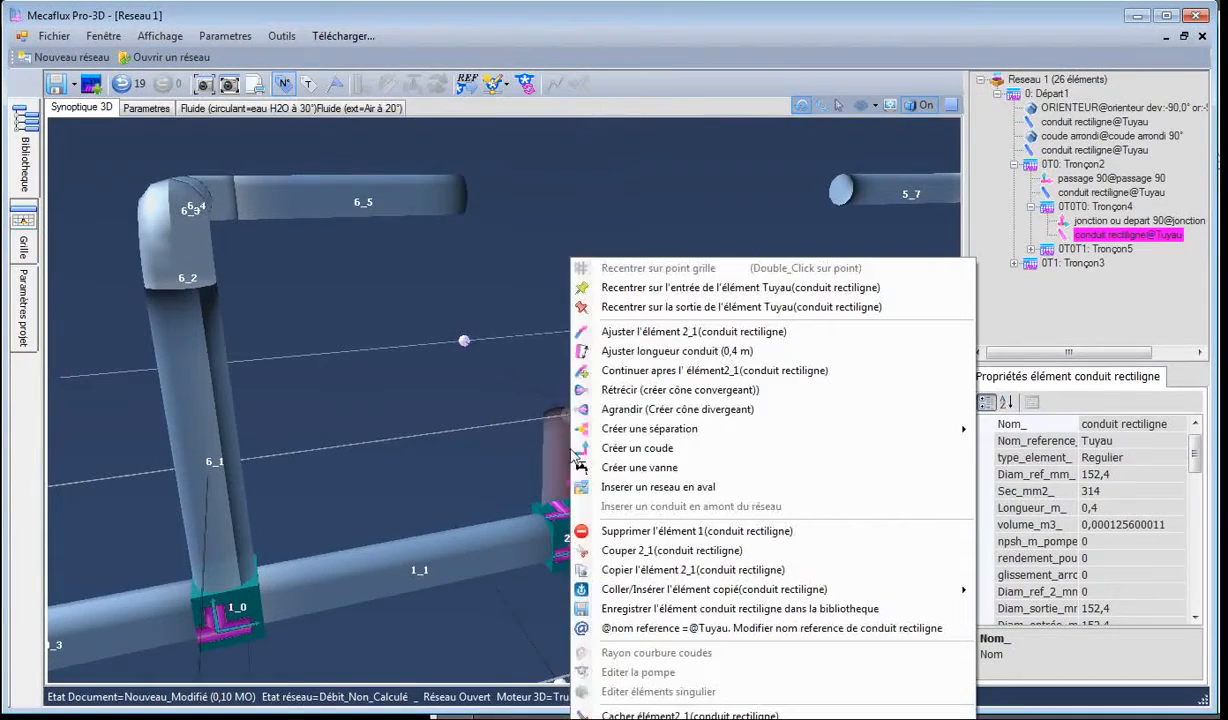
click(625, 371)
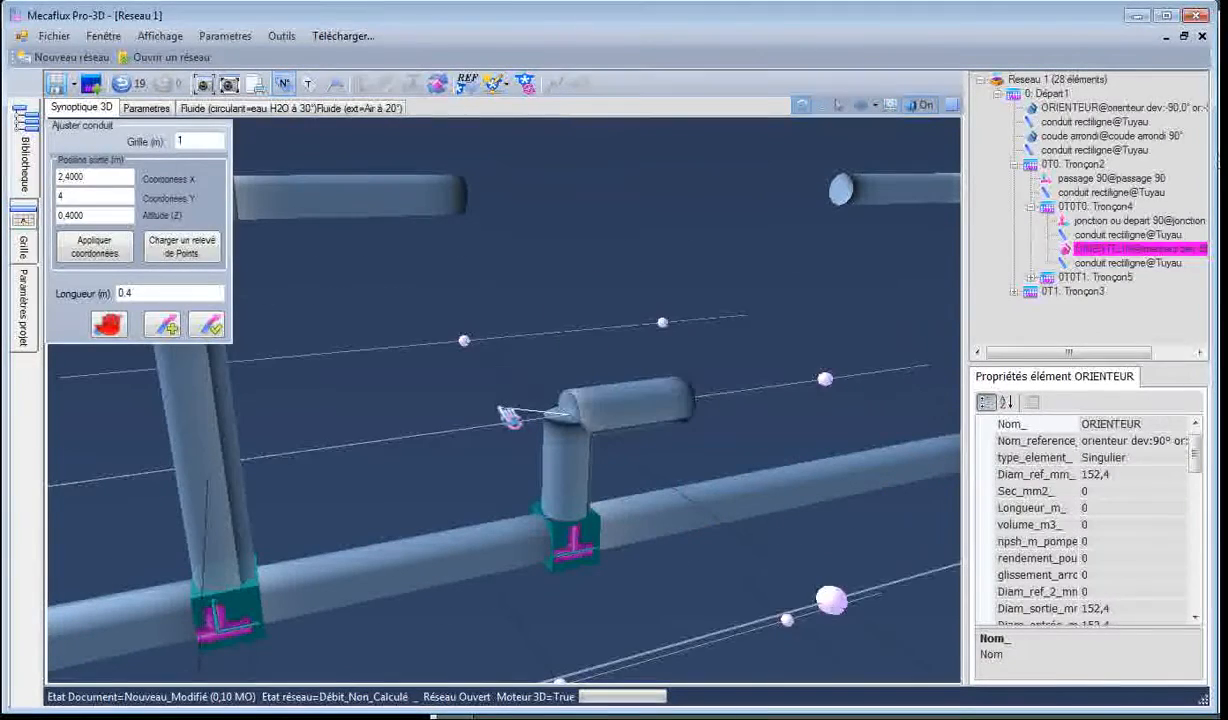
click(464, 342)
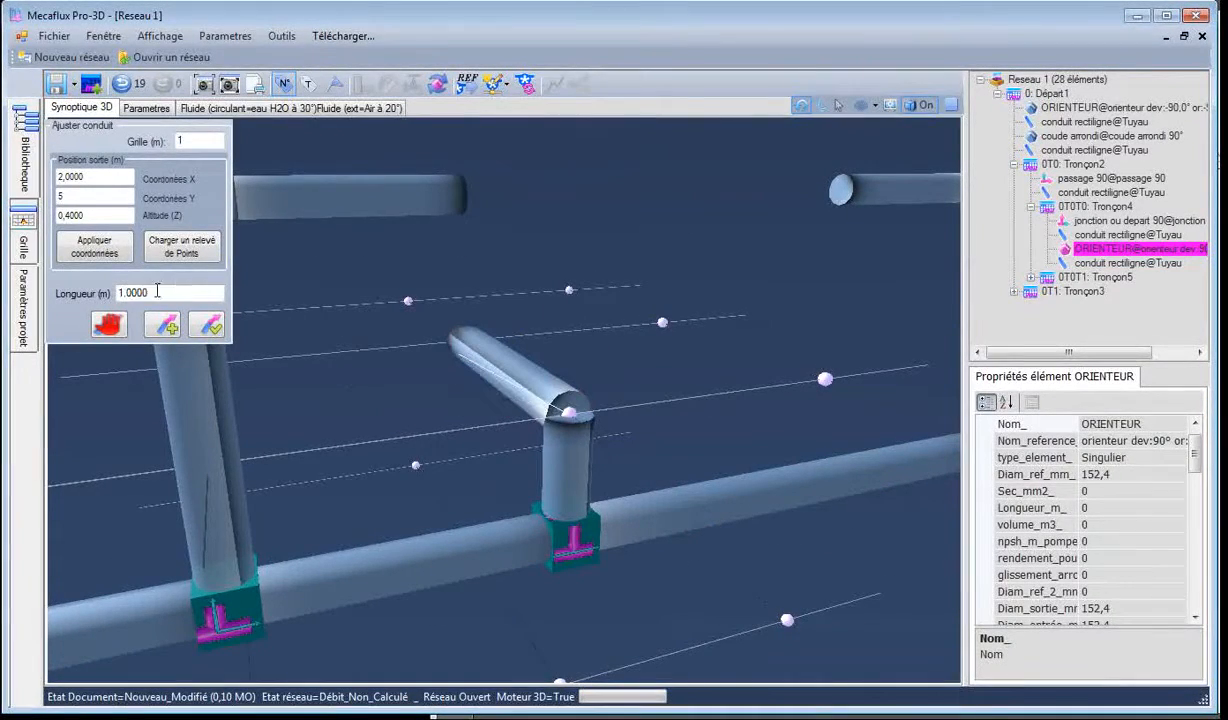
text(0,2)
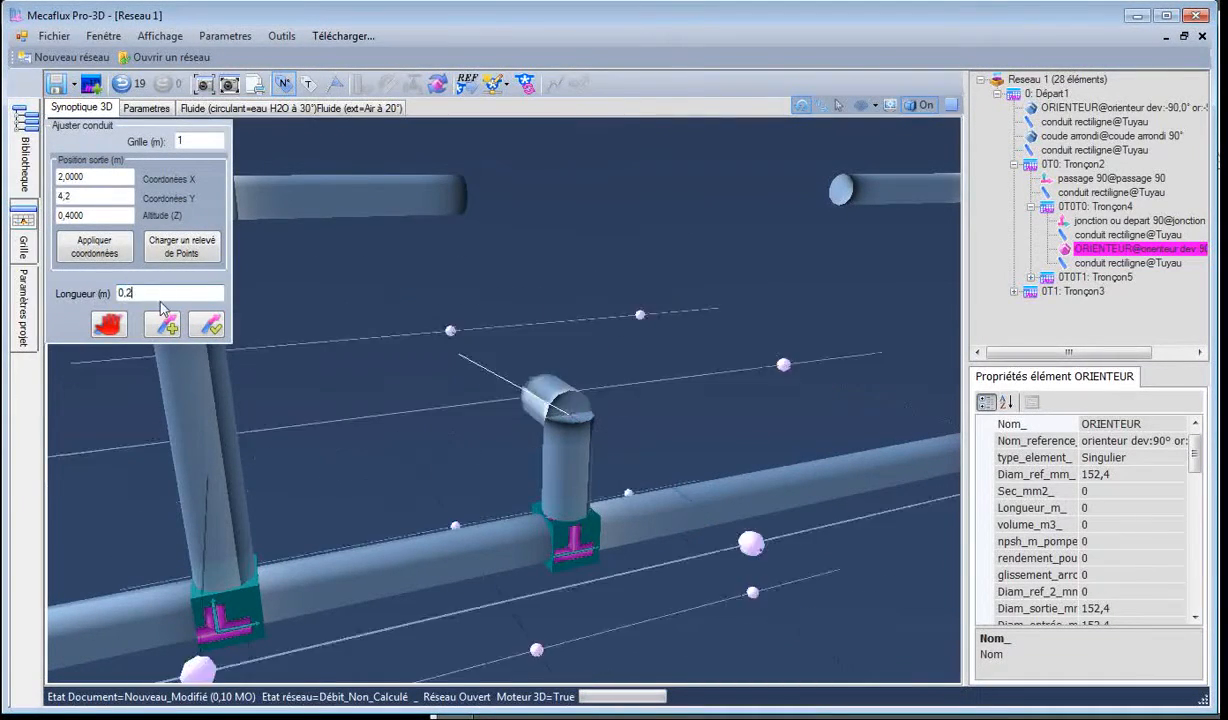
click(212, 325)
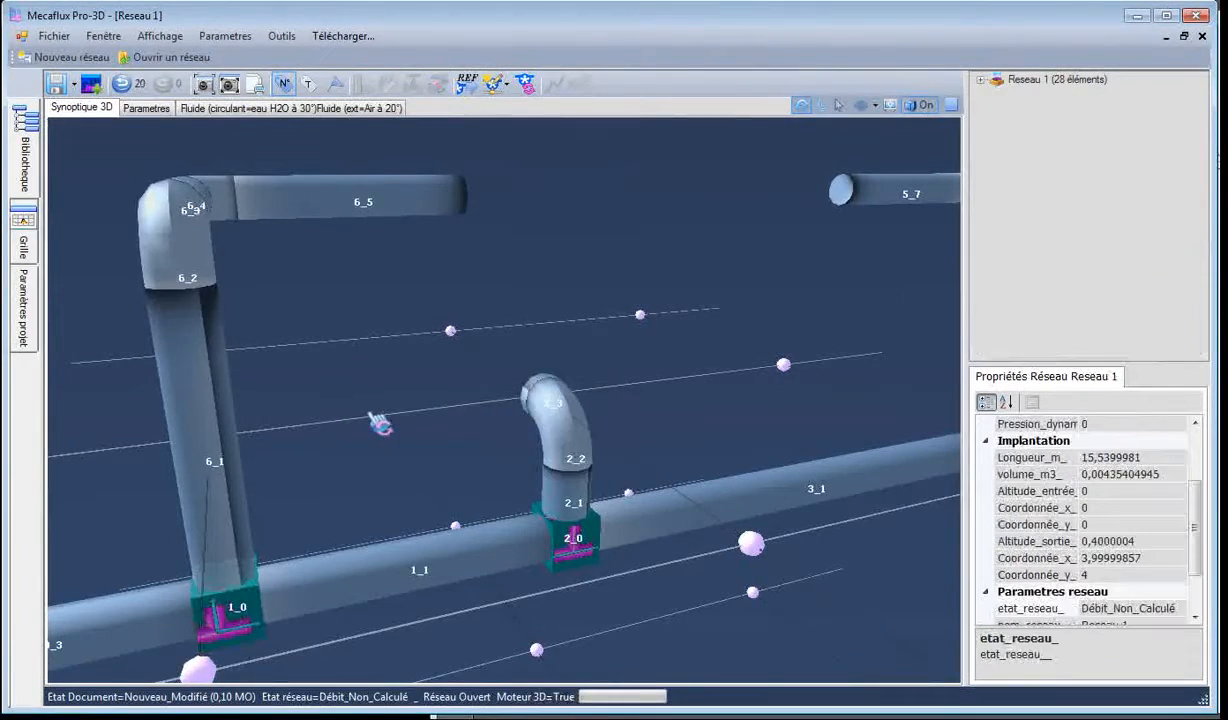
Step: Continue the riser of the third separation with a 0,2 m conduit to X=4, Y=4,2, altitude 0,4
mouse_move(388, 423)
mouse_down()
mouse_move(412, 420)
mouse_move(367, 420)
mouse_up()
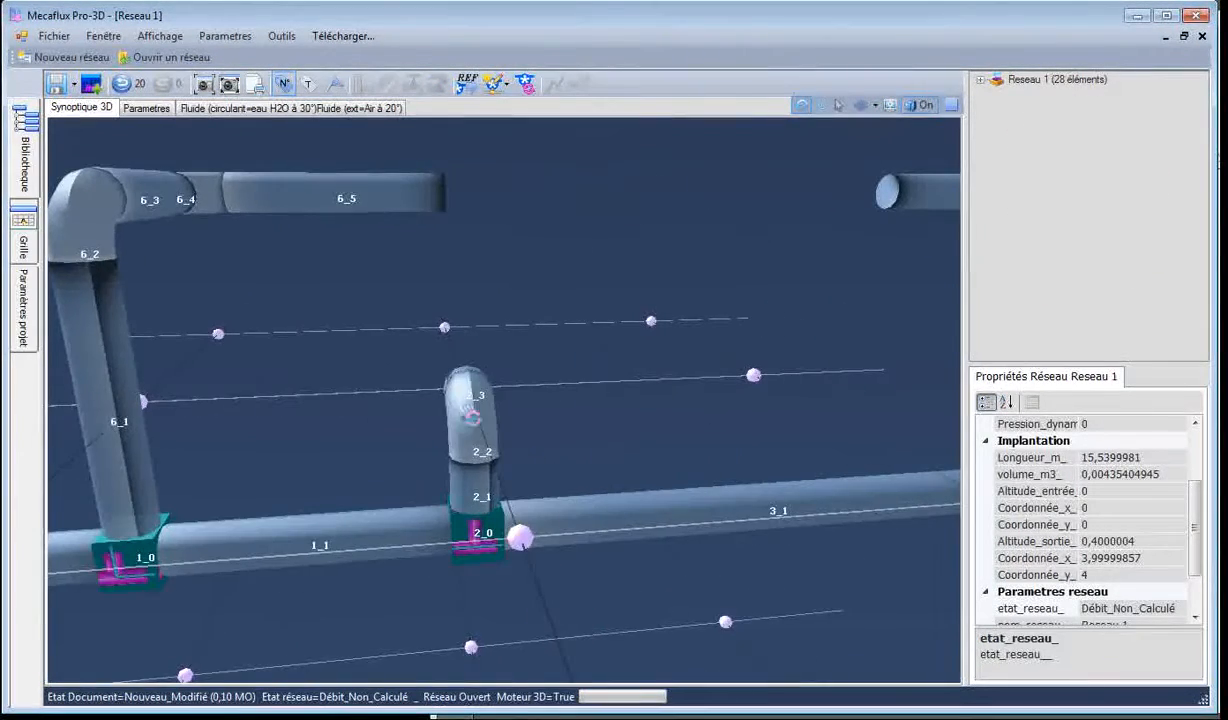
drag(580, 405, 515, 428)
scroll(456, 395, down, 5)
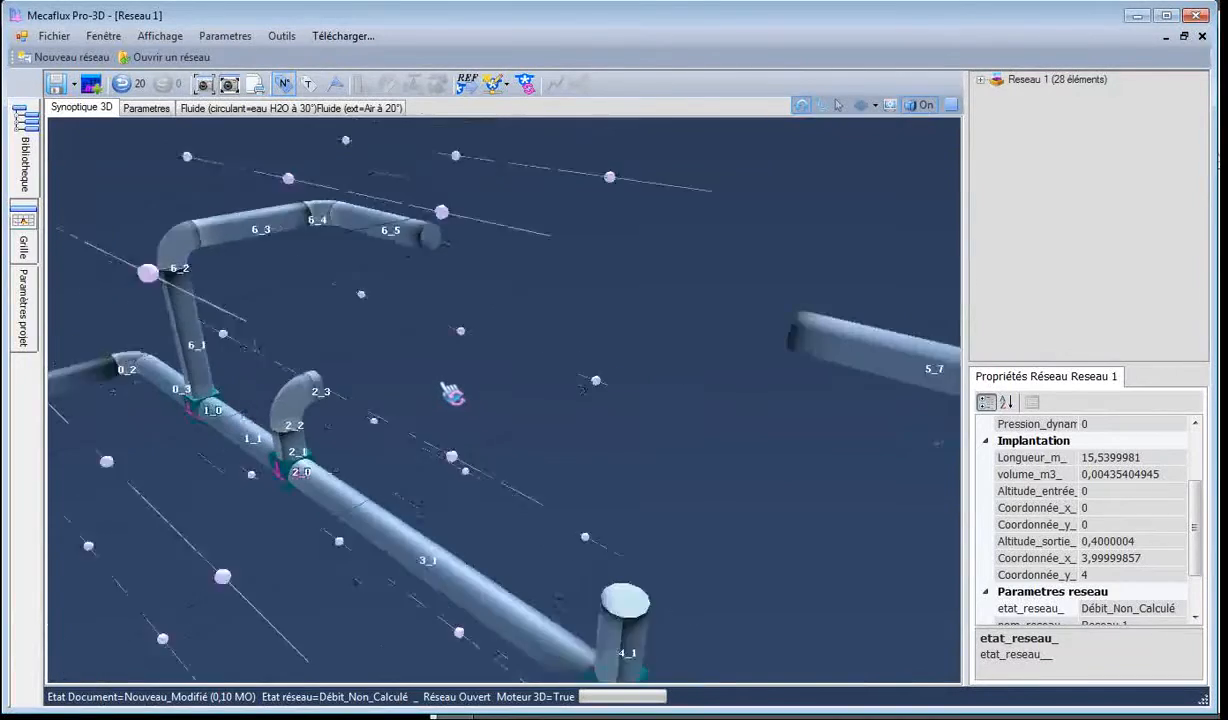
click(606, 590)
right_click(588, 590)
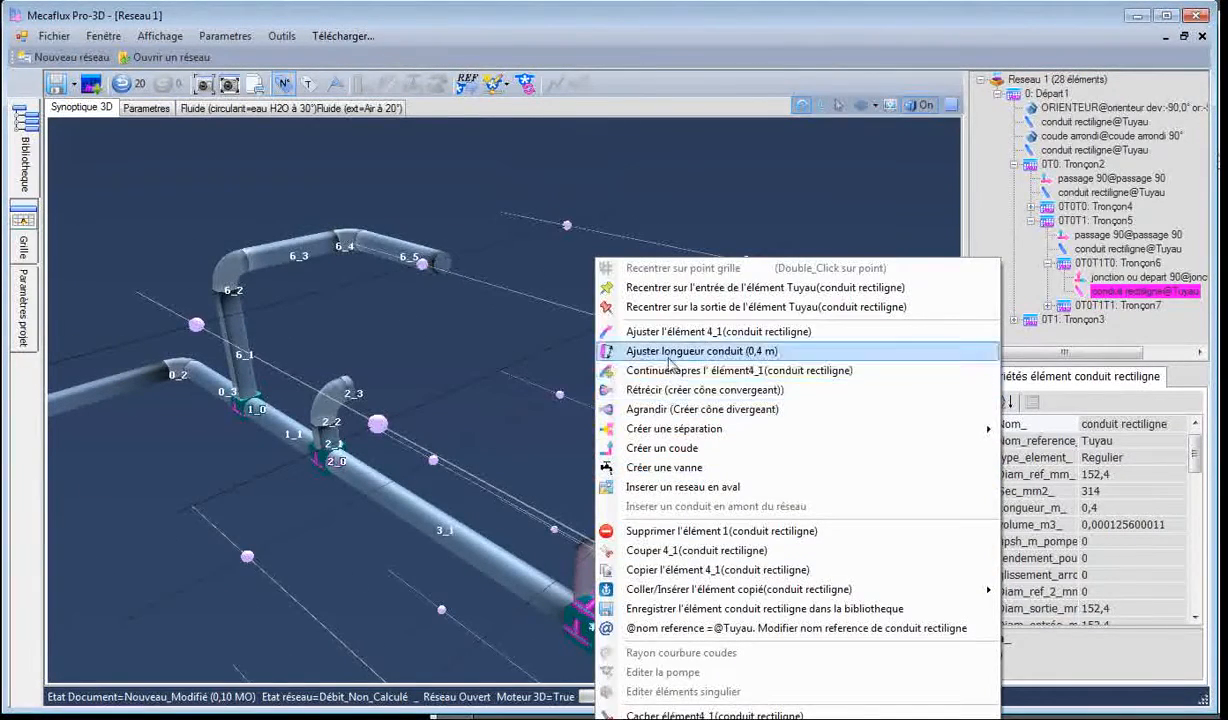
click(636, 370)
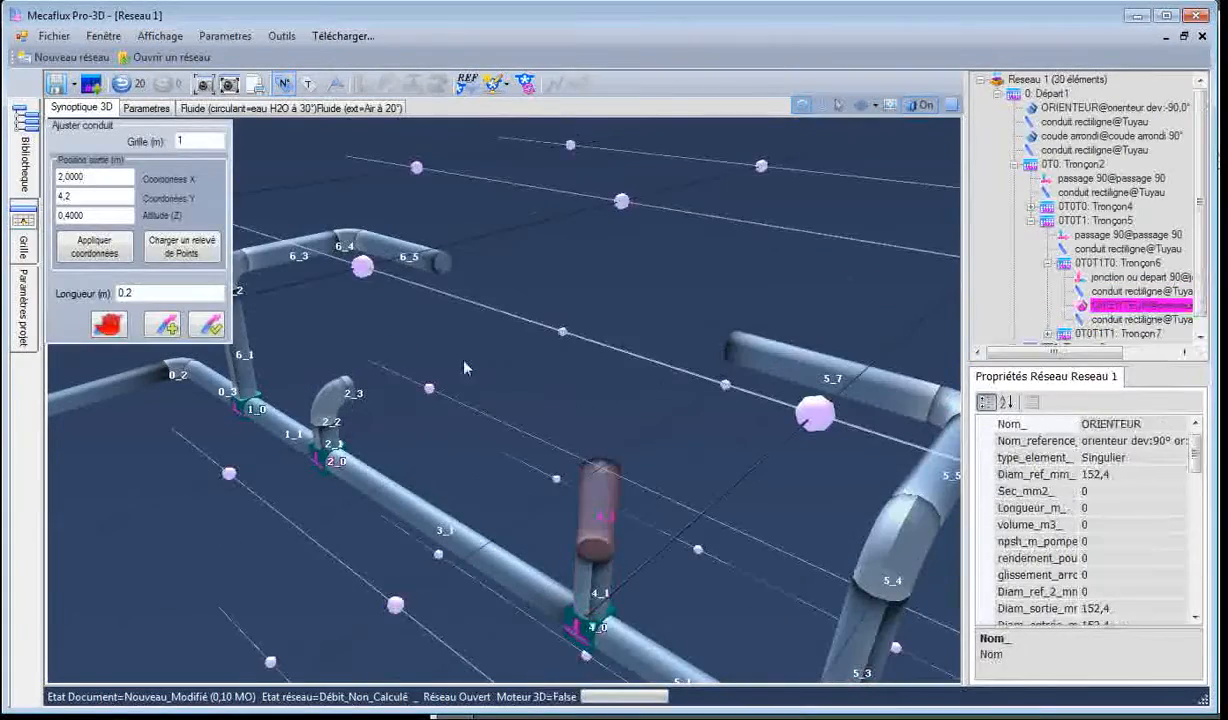
click(255, 349)
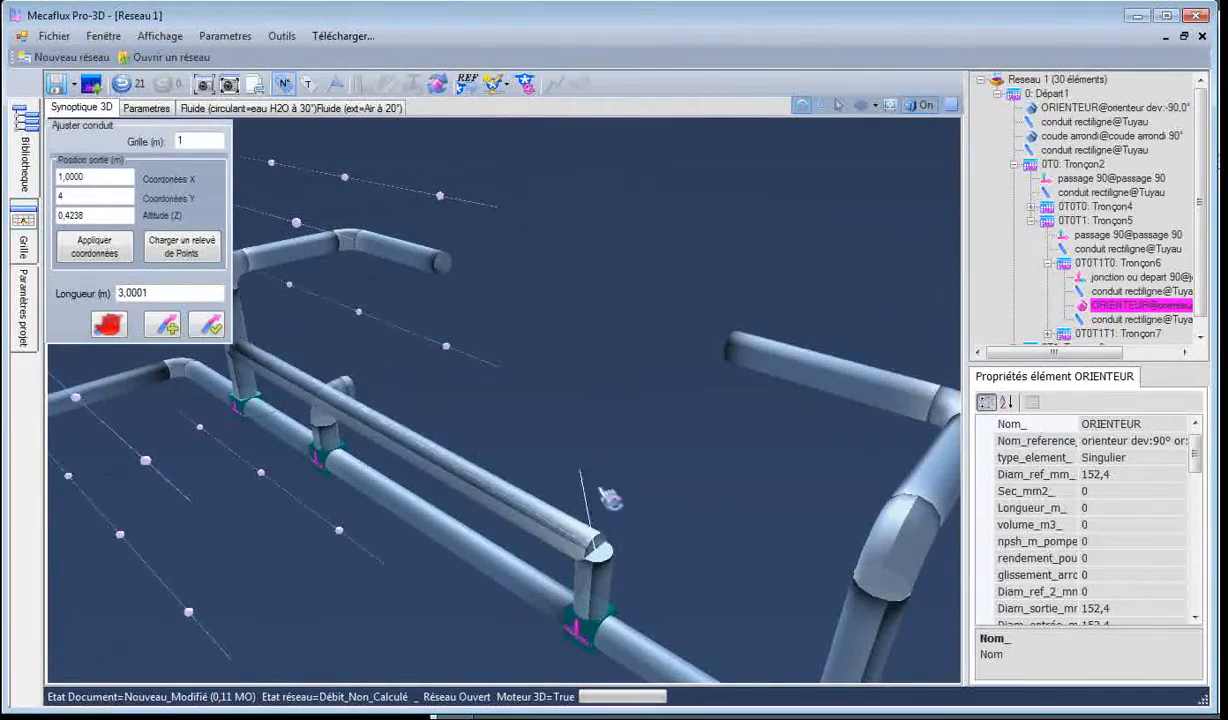
click(715, 457)
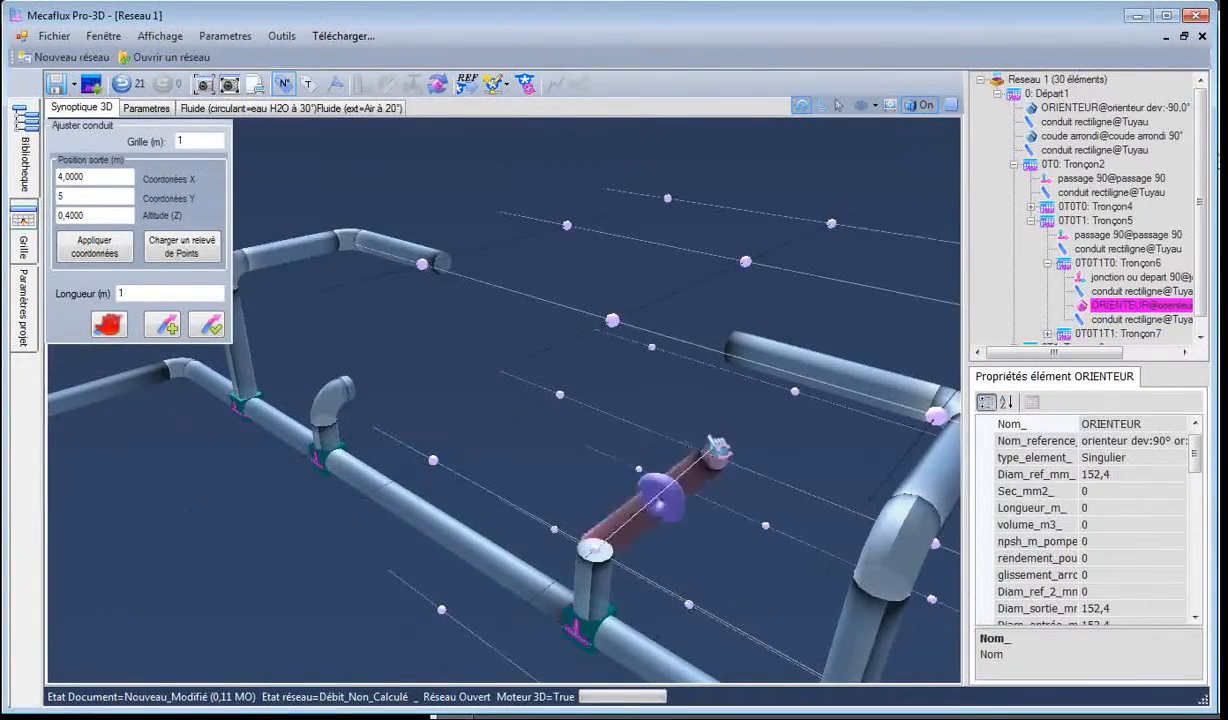
click(718, 450)
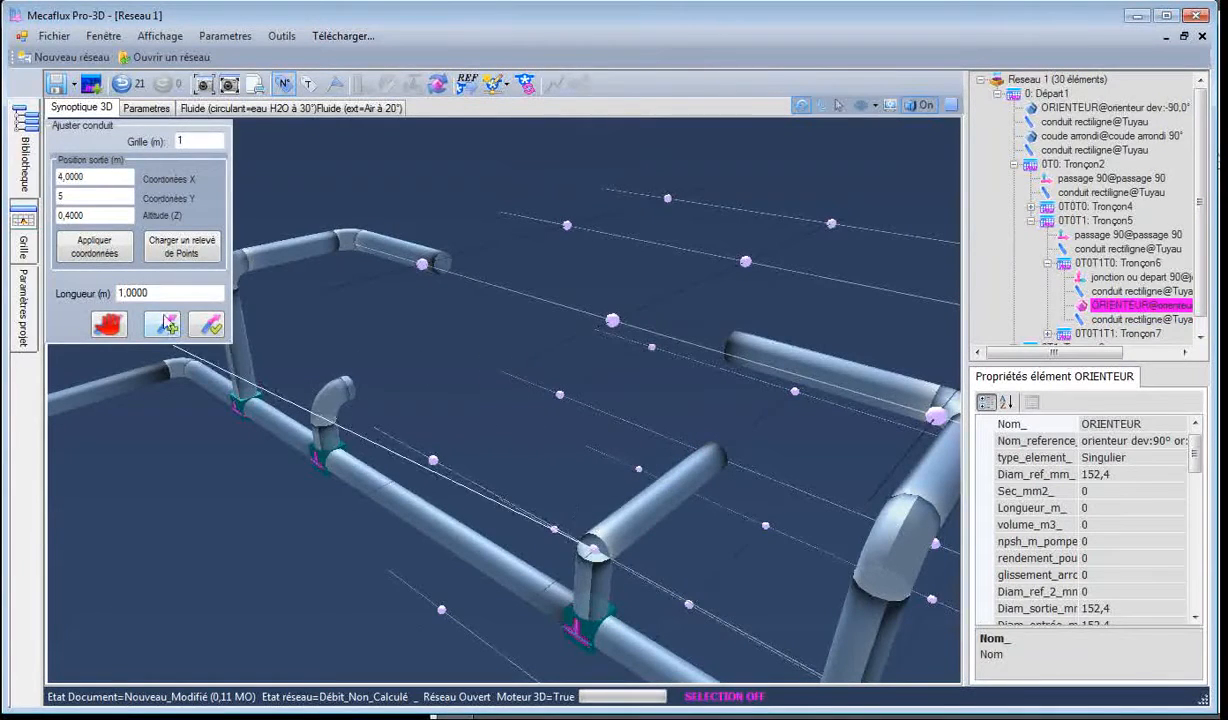
text(0,1)
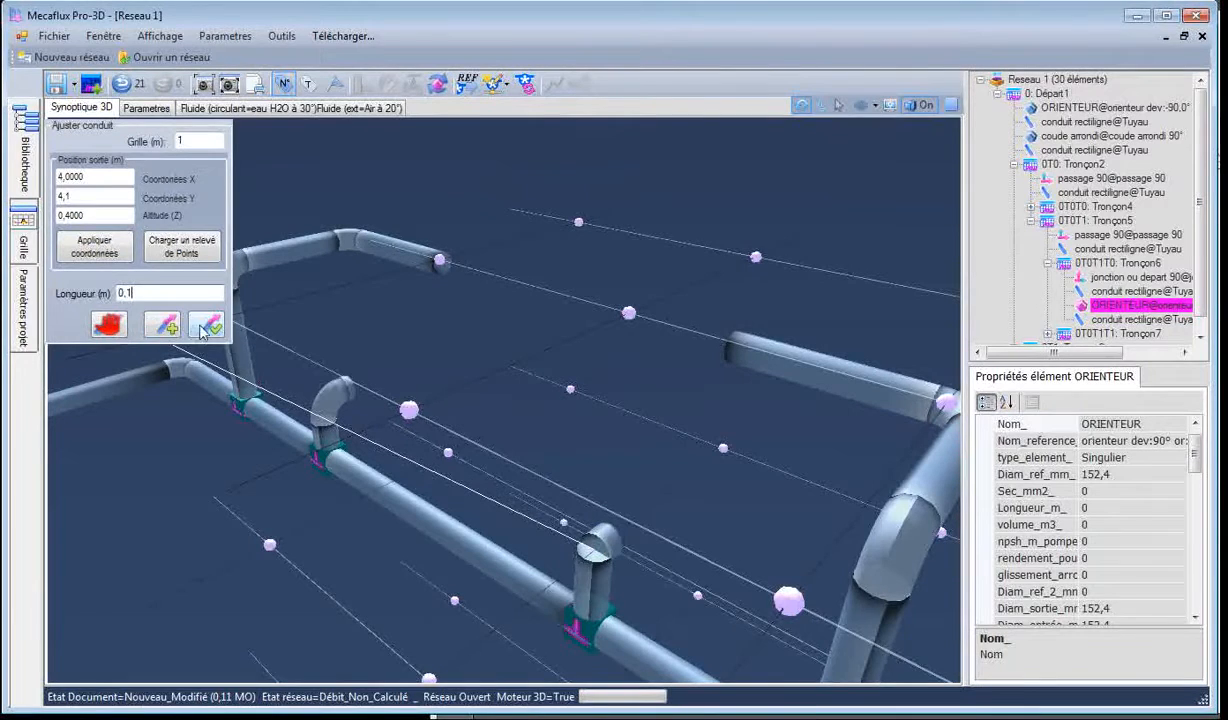
drag(128, 290, 139, 289)
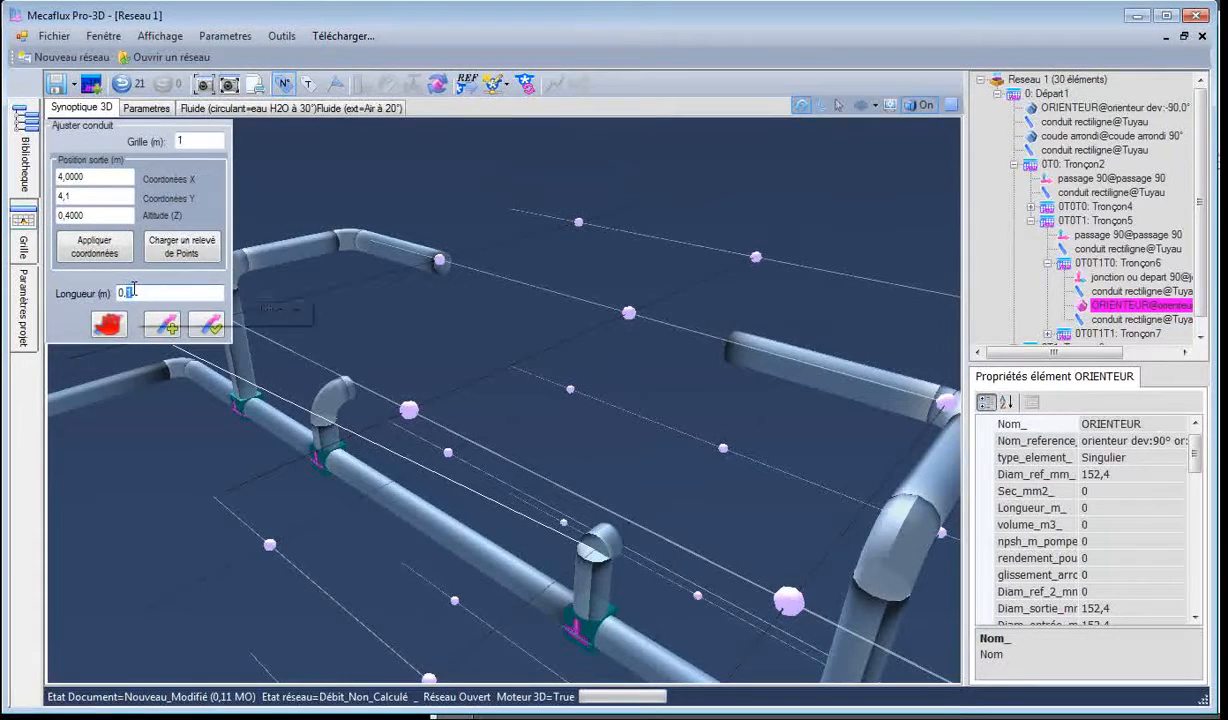
text(2)
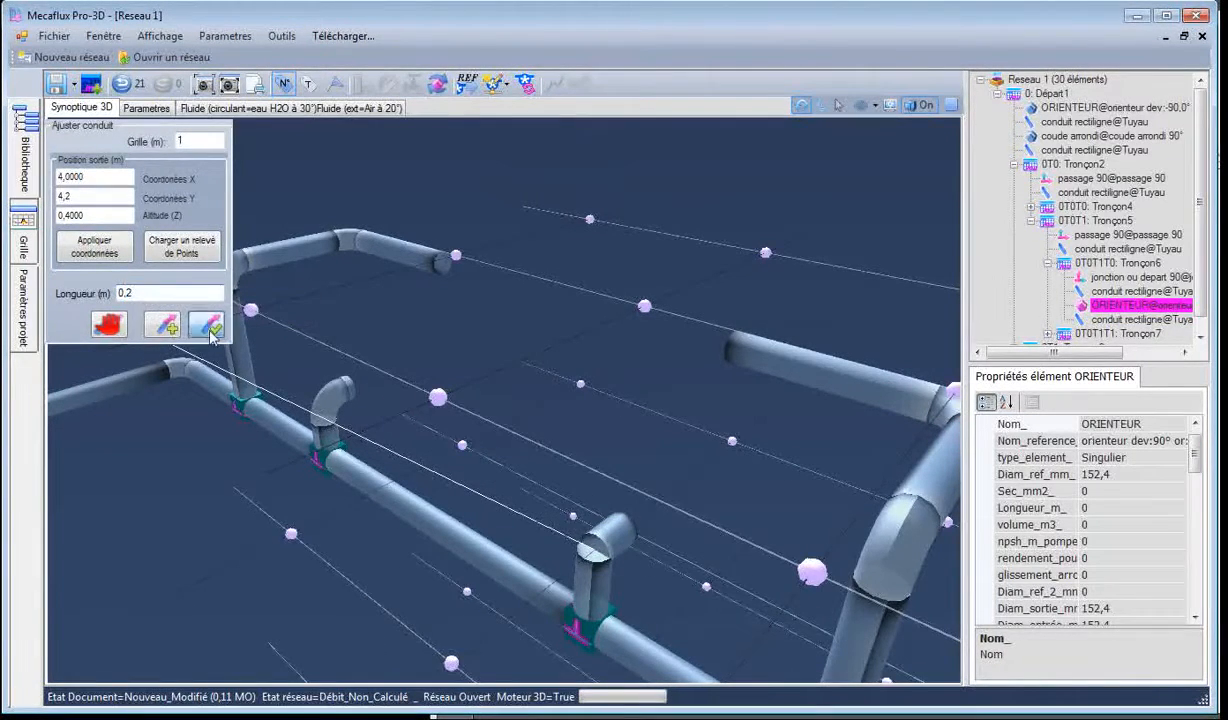
click(203, 320)
Step: Check the sketch and continue the open end of the first separation's branch with a 0,4 m vertical drop to X=2, Y=5, altitude 0,6
mouse_move(545, 462)
mouse_down()
mouse_move(581, 441)
mouse_move(448, 451)
mouse_move(544, 442)
mouse_up()
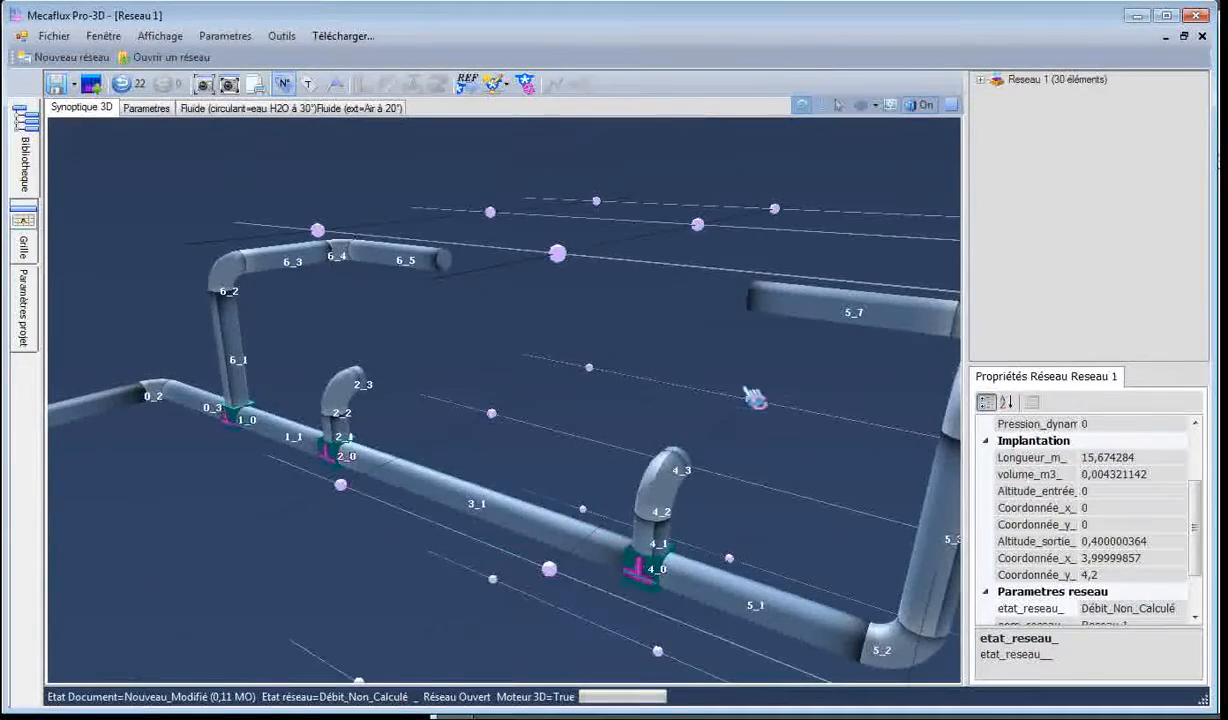
key(alt+Tab)
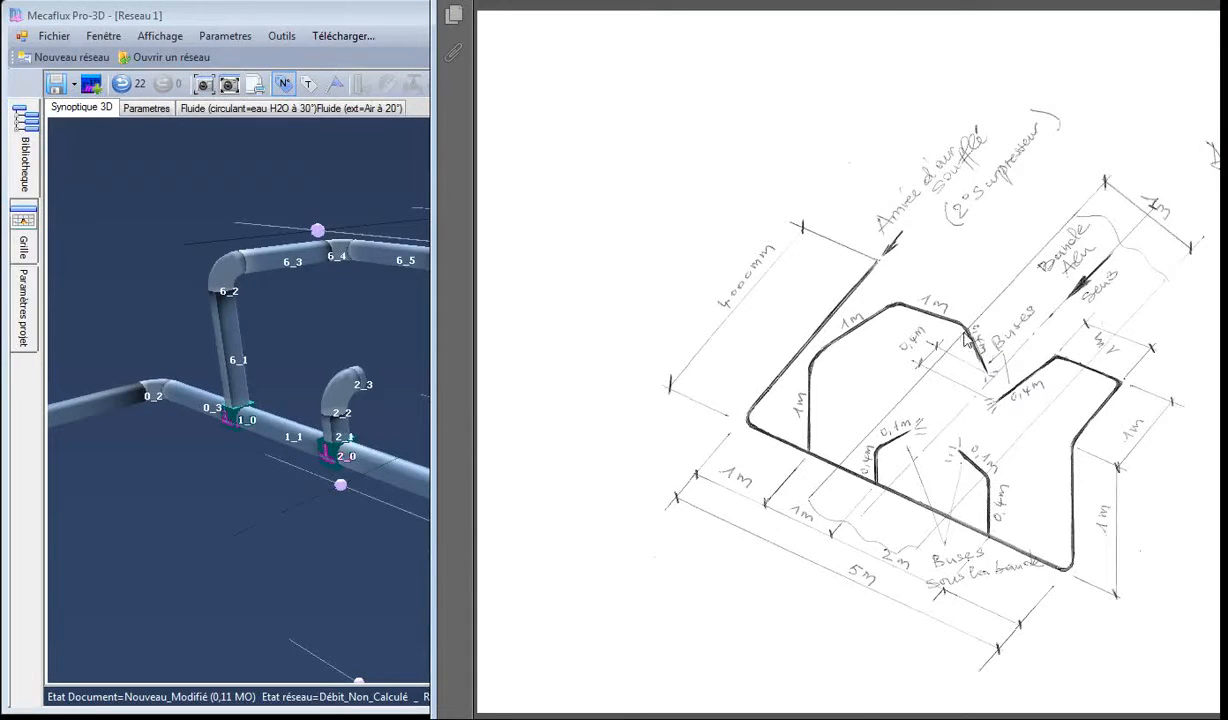
click(375, 350)
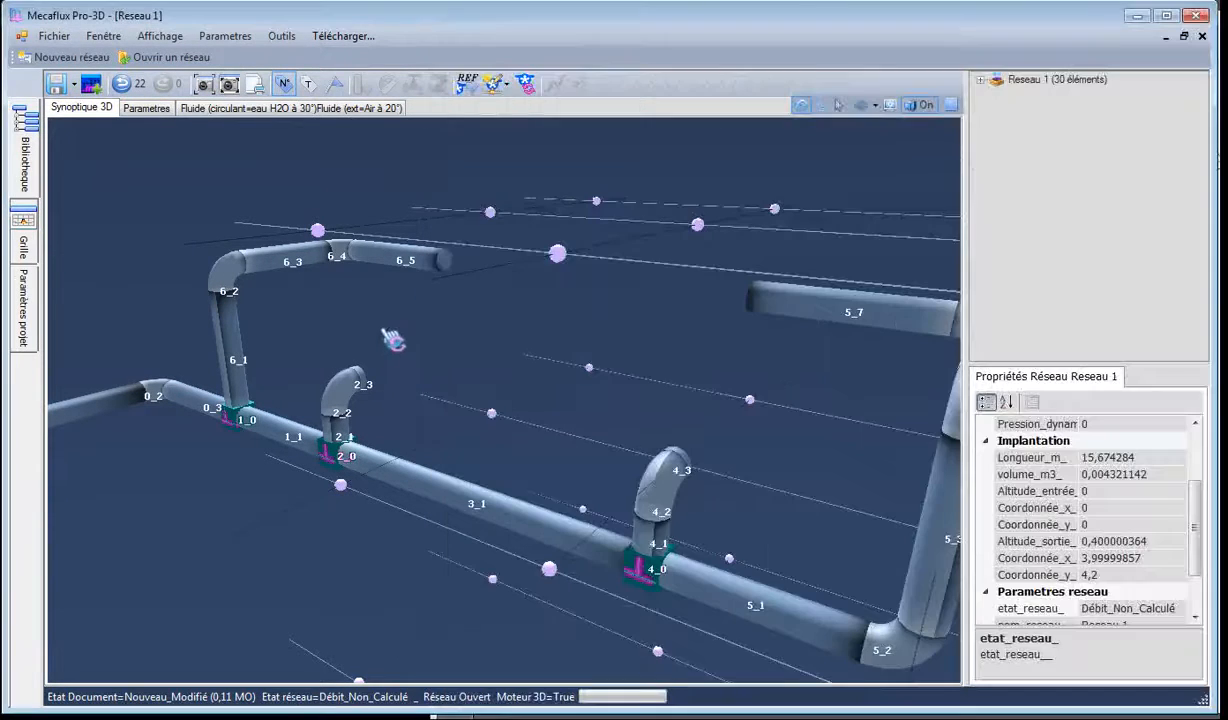
click(424, 265)
right_click(422, 258)
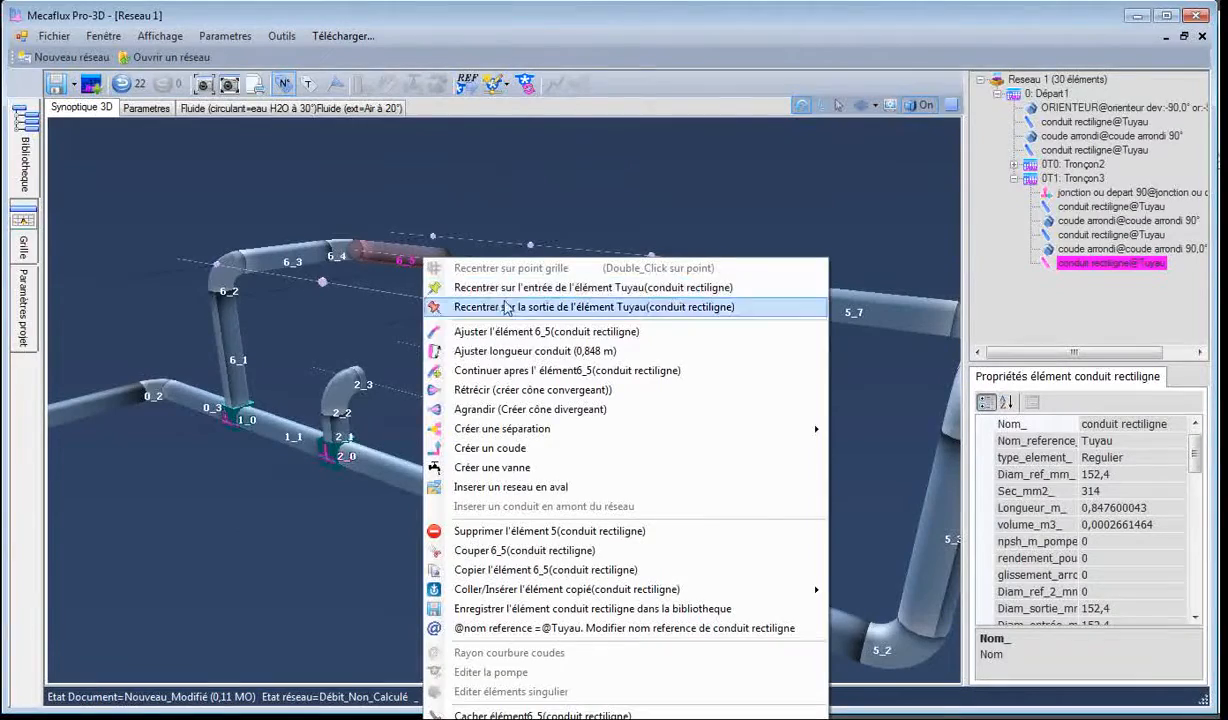
click(486, 370)
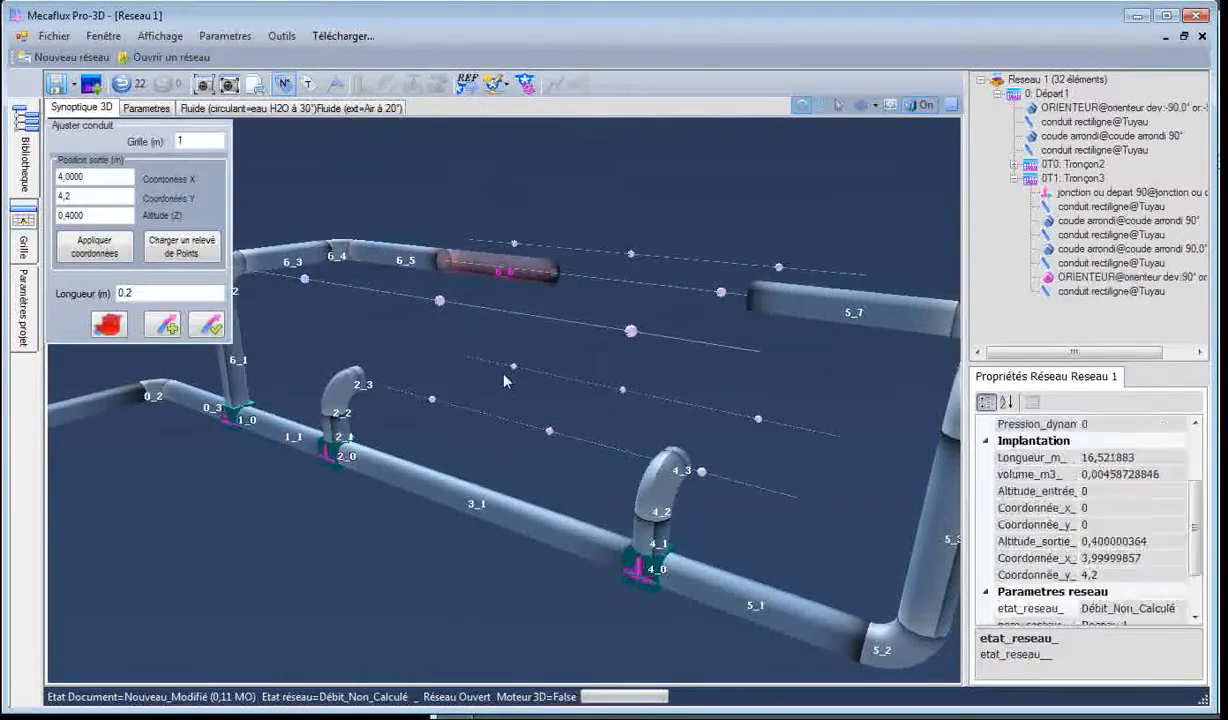
drag(504, 376, 537, 395)
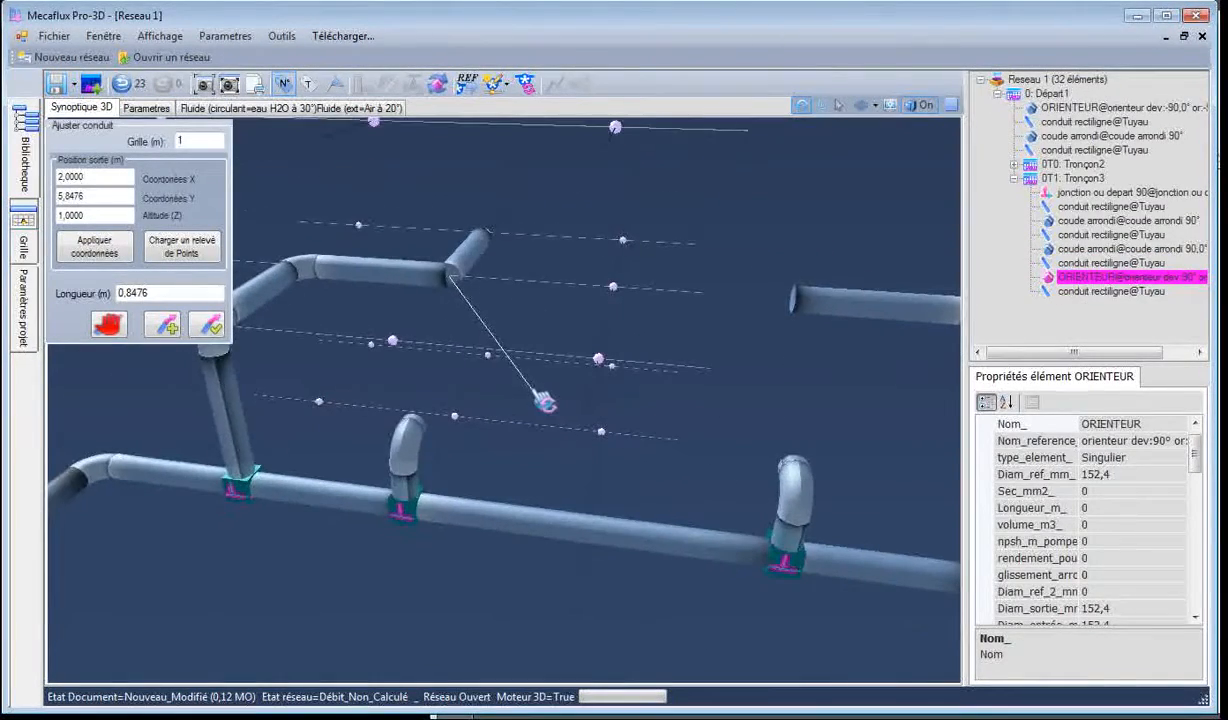
drag(457, 319, 425, 348)
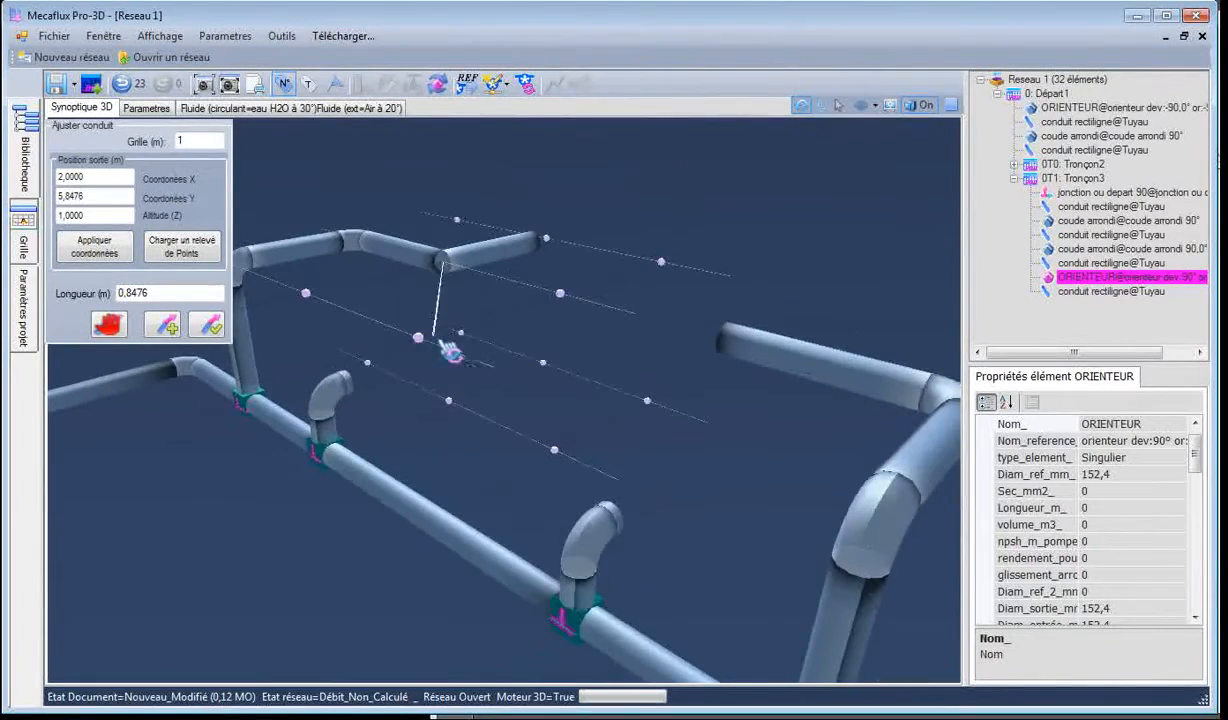
click(466, 414)
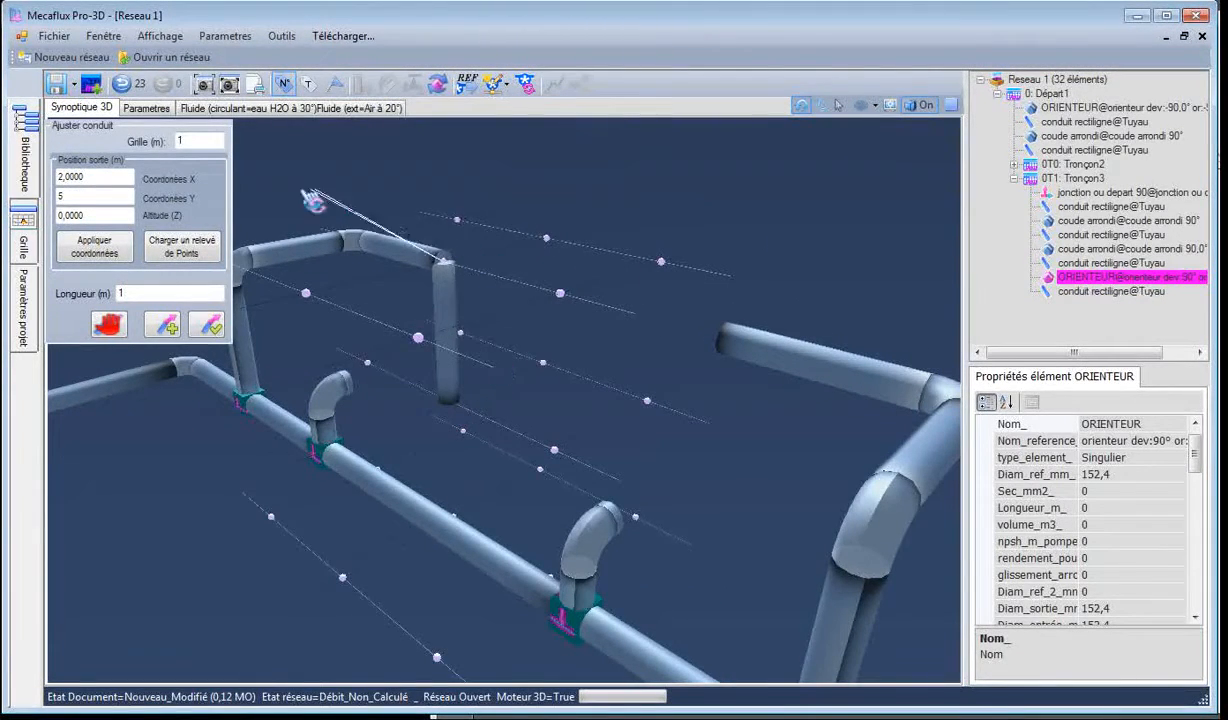
drag(136, 293, 103, 293)
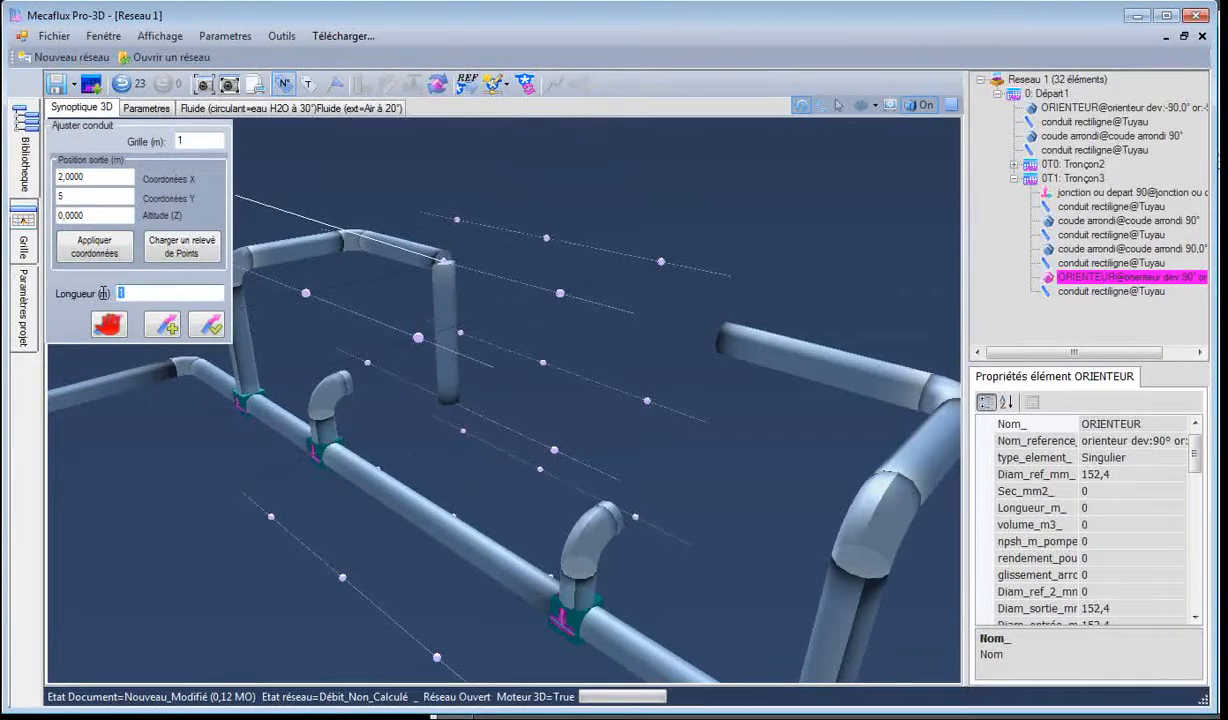
text(0.4)
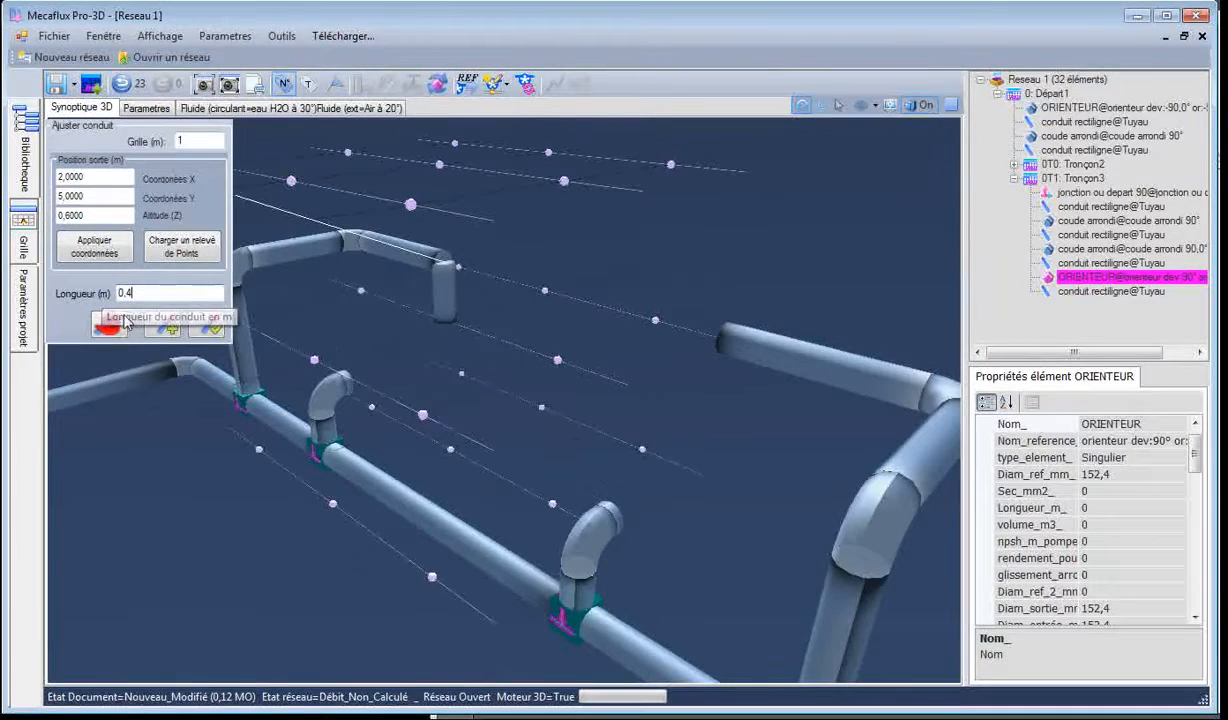
click(205, 327)
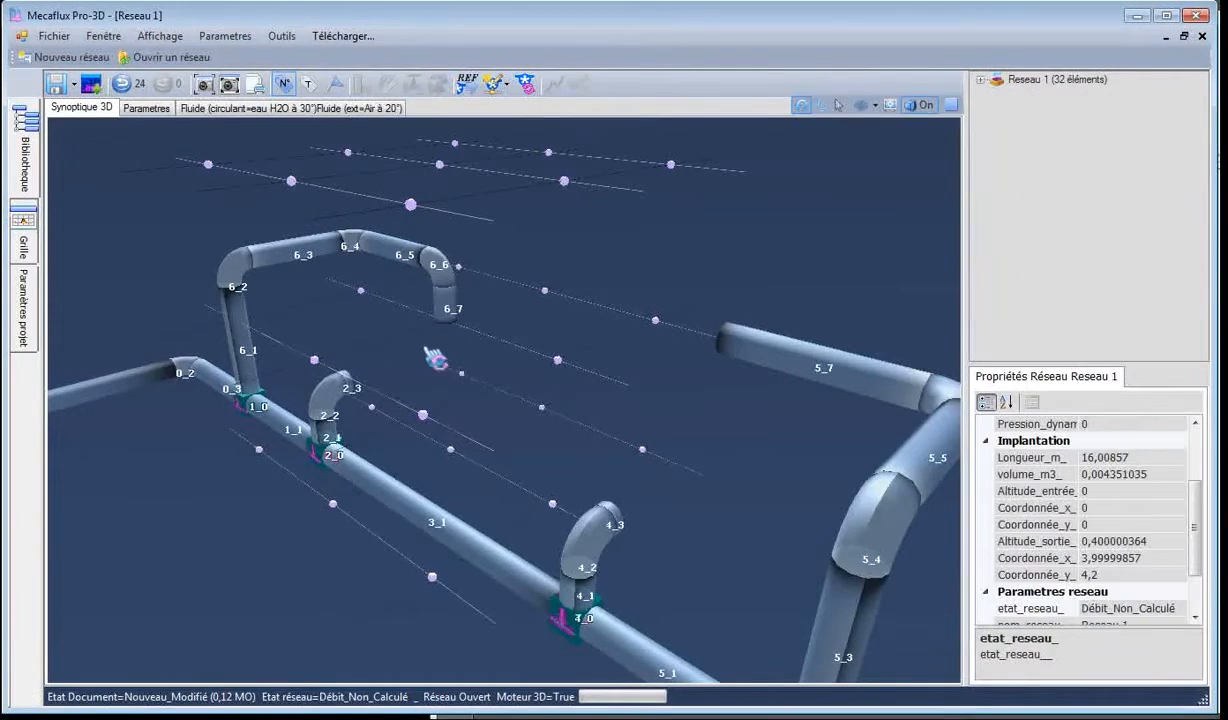
Step: Continue the open end of the third separation's branch with a 0,4 m vertical drop to X=4, Y=5, altitude 0,6
right_click(745, 343)
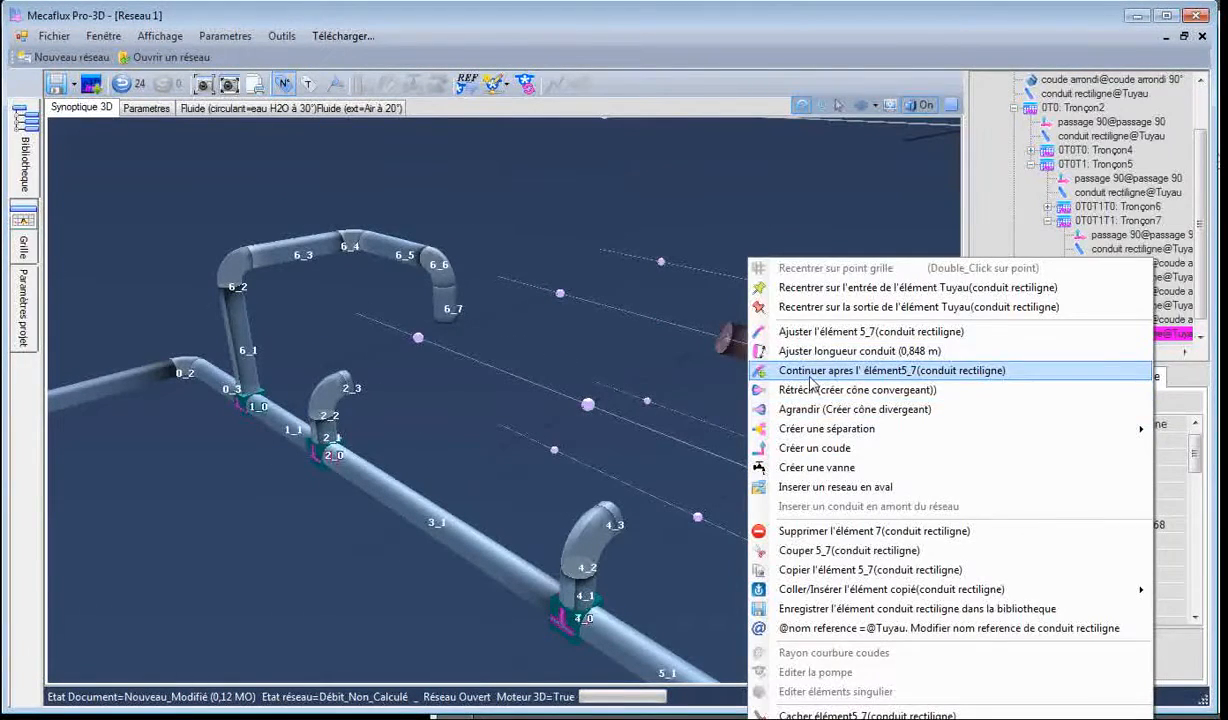
click(812, 380)
scroll(740, 430, up, 2)
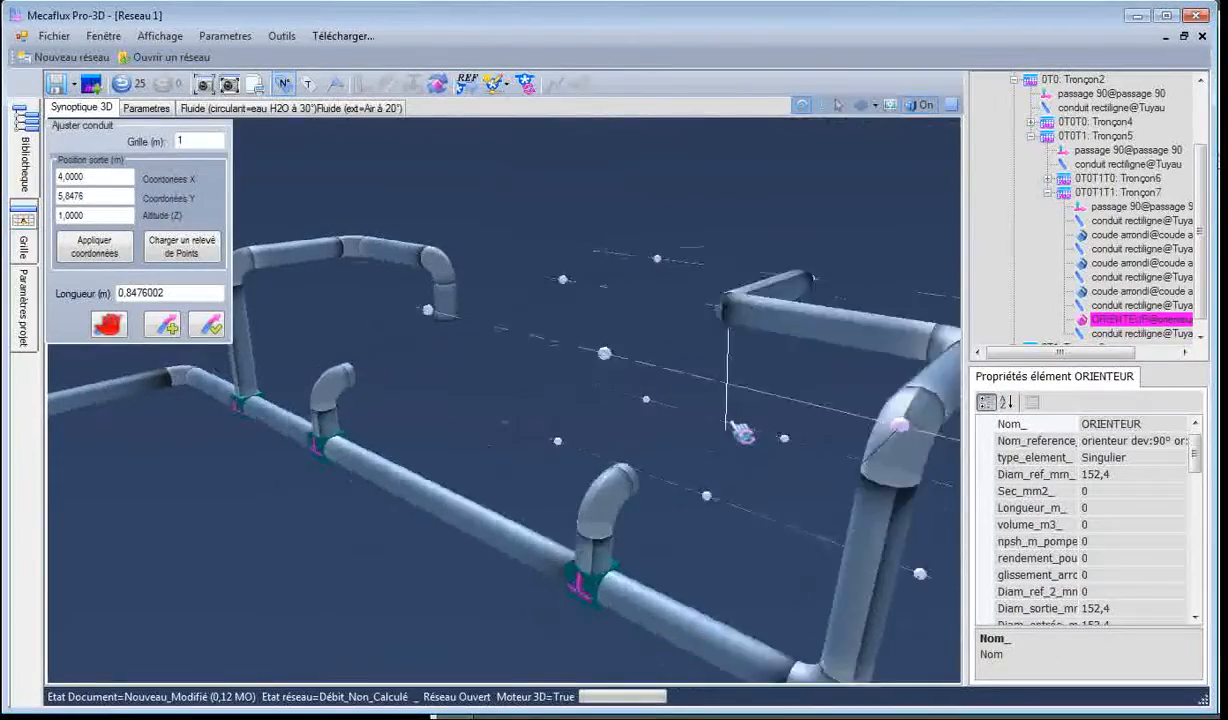
mouse_move(735, 425)
middle_down()
mouse_move(740, 412)
mouse_move(736, 428)
middle_up()
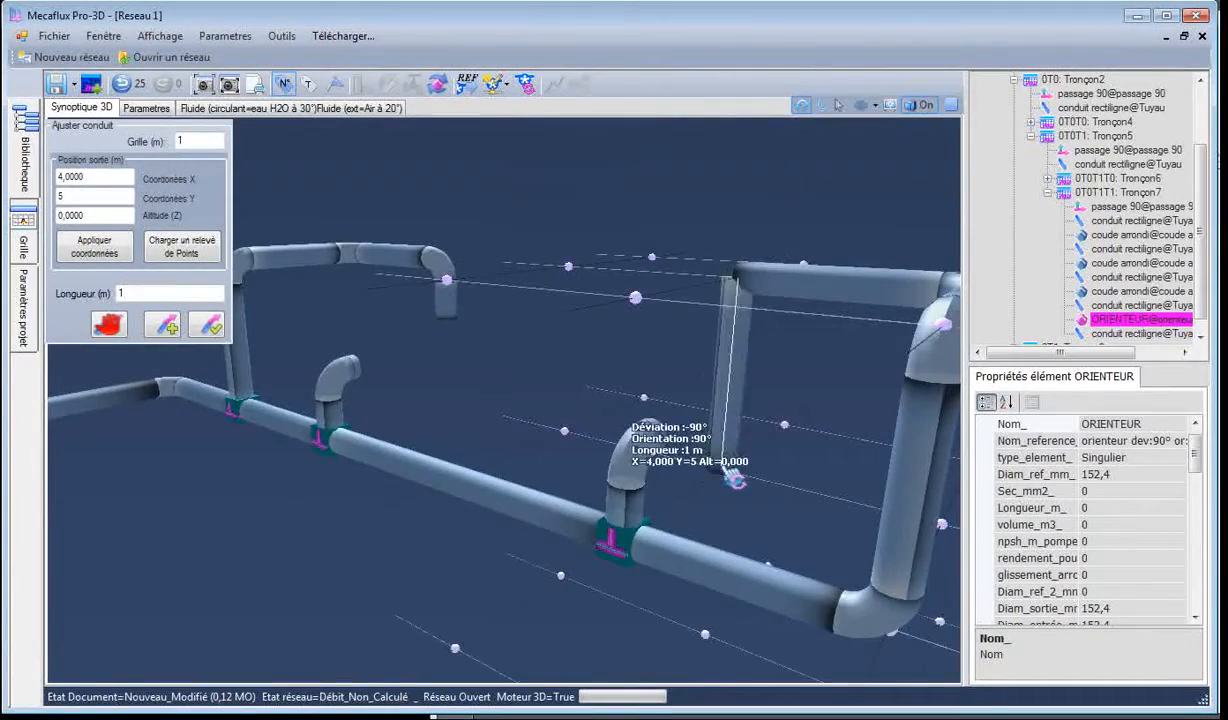
middle_drag(618, 374, 629, 380)
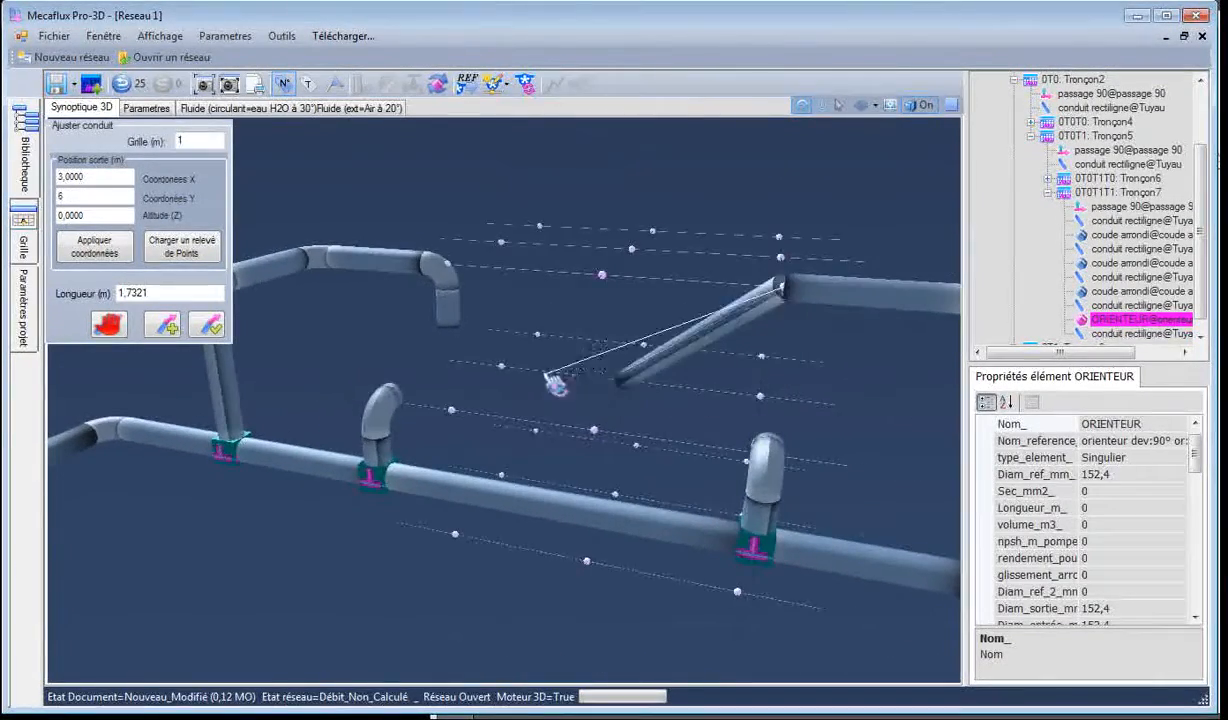
middle_drag(792, 405, 746, 438)
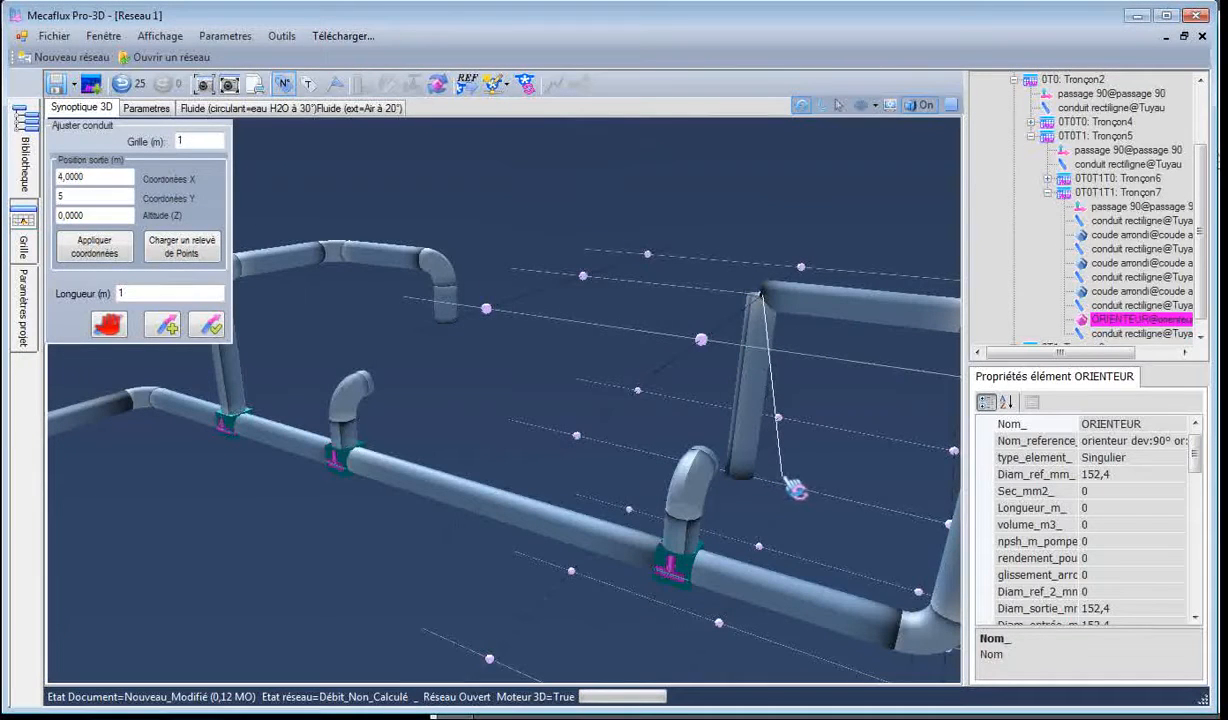
click(788, 484)
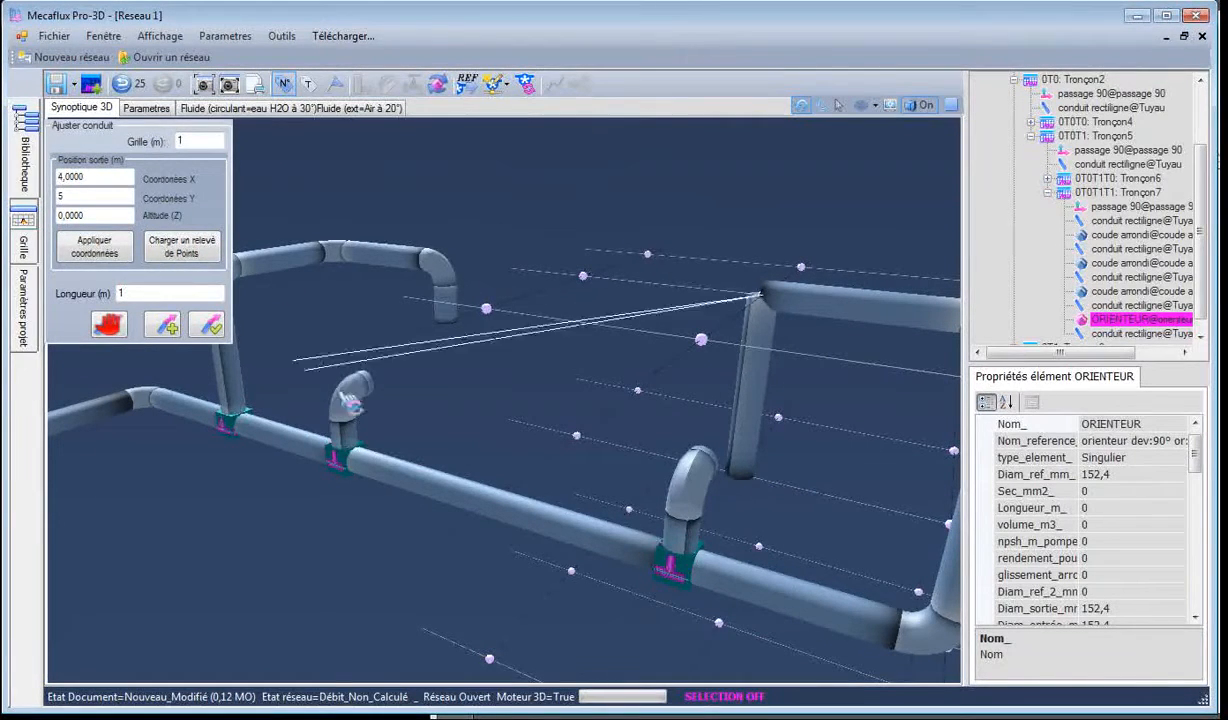
click(120, 292)
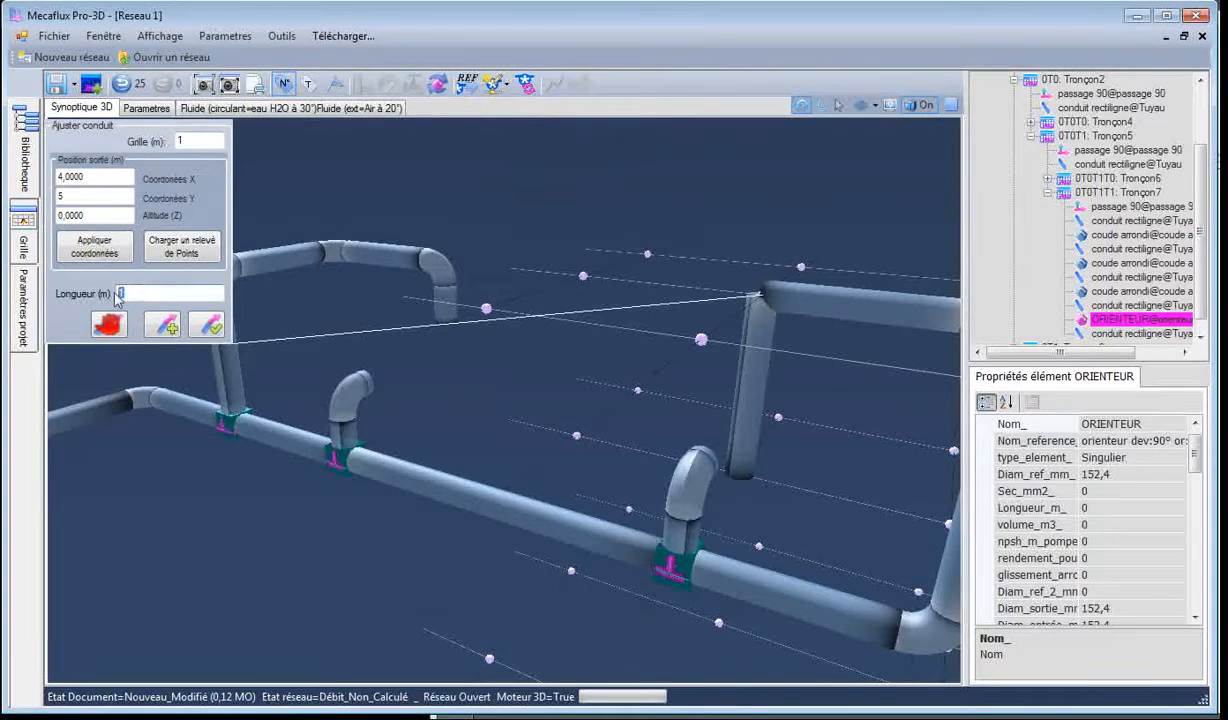
text(0,4)
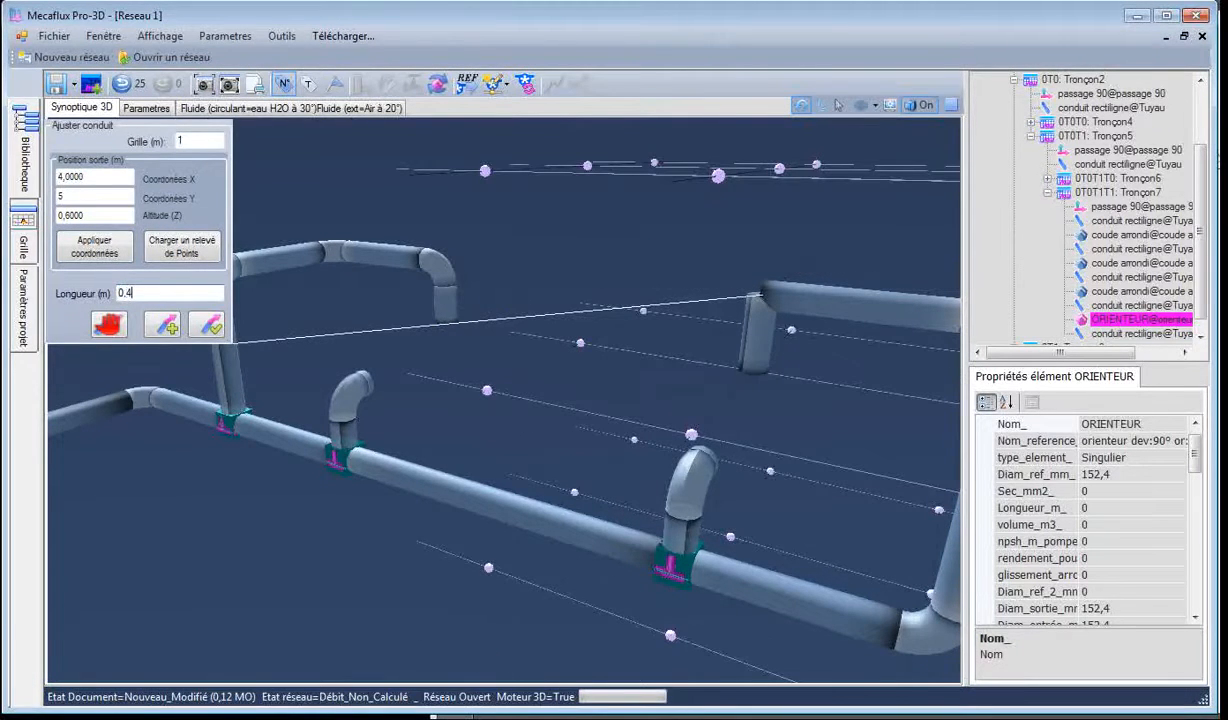
click(197, 316)
drag(596, 388, 570, 392)
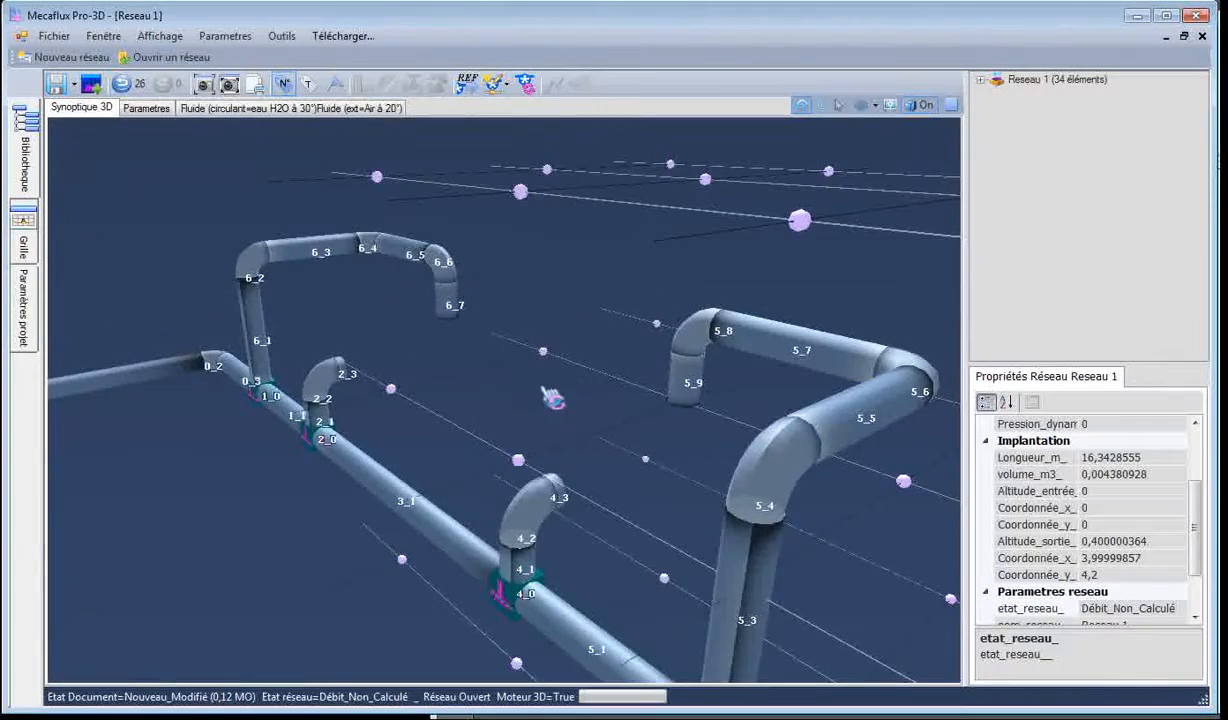
Step: Inspect the whole pipe network and check the recommended blowing speed in the customer's e-mail
scroll(478, 482, down, 5)
drag(366, 502, 532, 402)
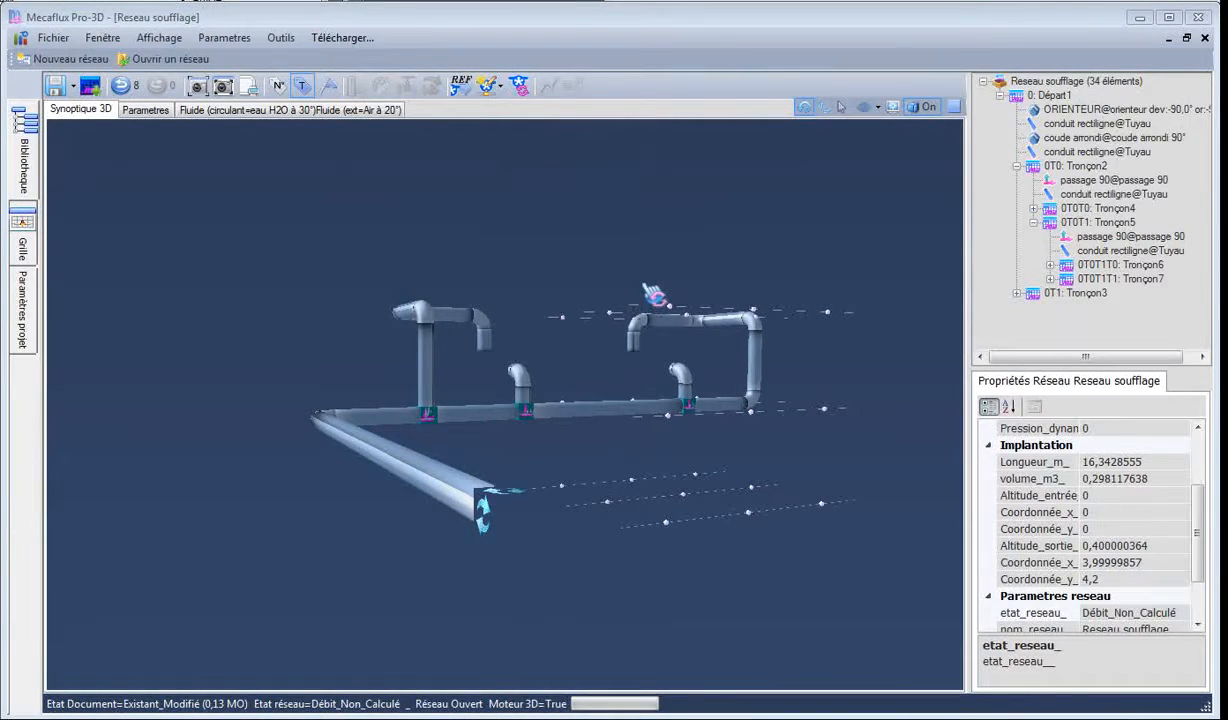
drag(633, 287, 540, 271)
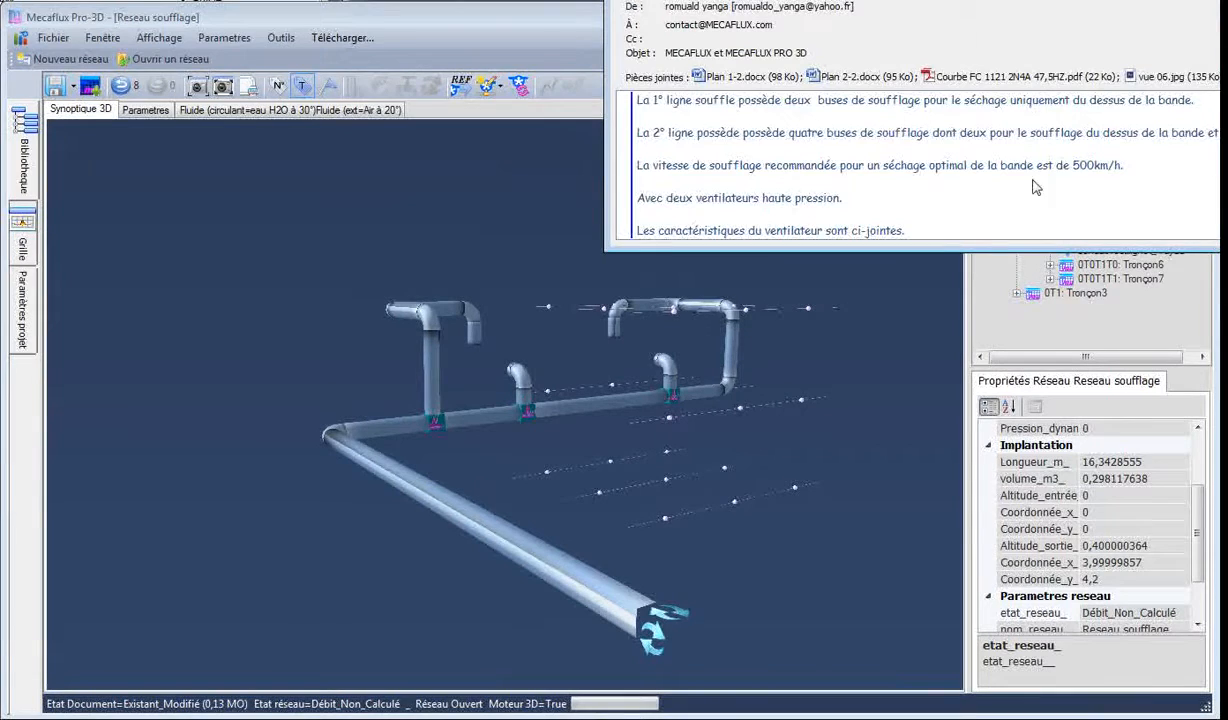
drag(1069, 163, 1107, 163)
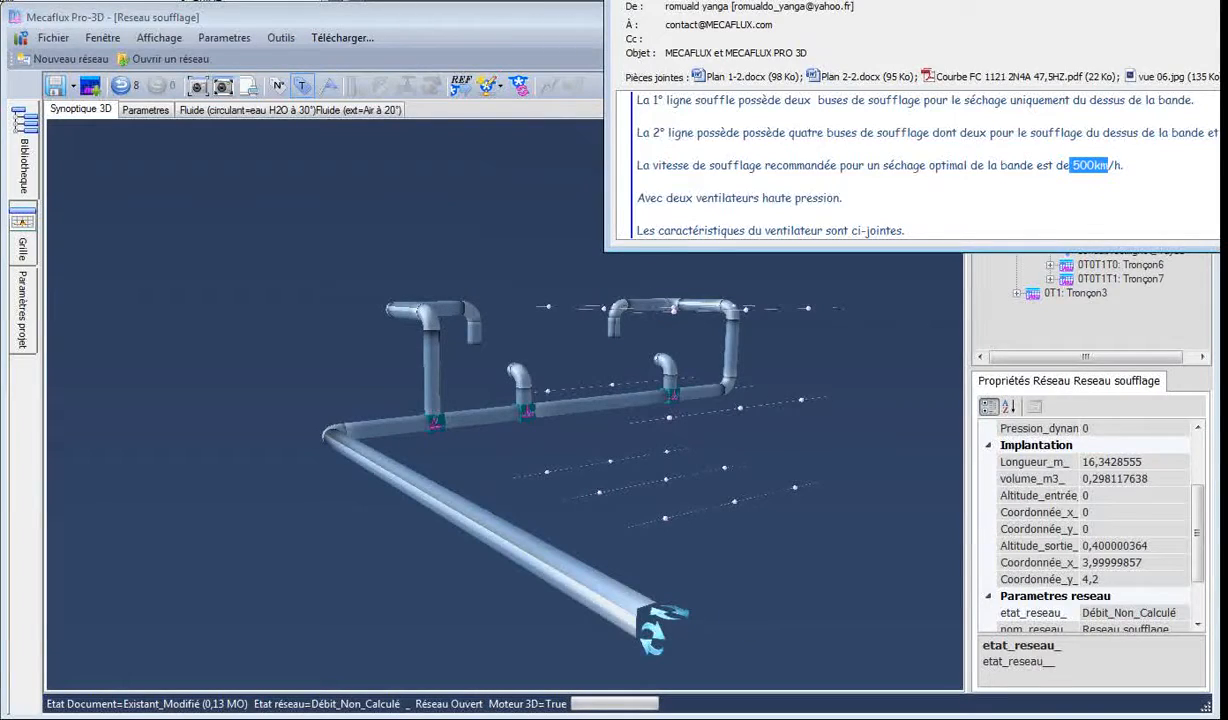
Step: Switch to the physical data converter and check the conversion of 500 kilometres per hour into metres per second
key(alt+Tab)
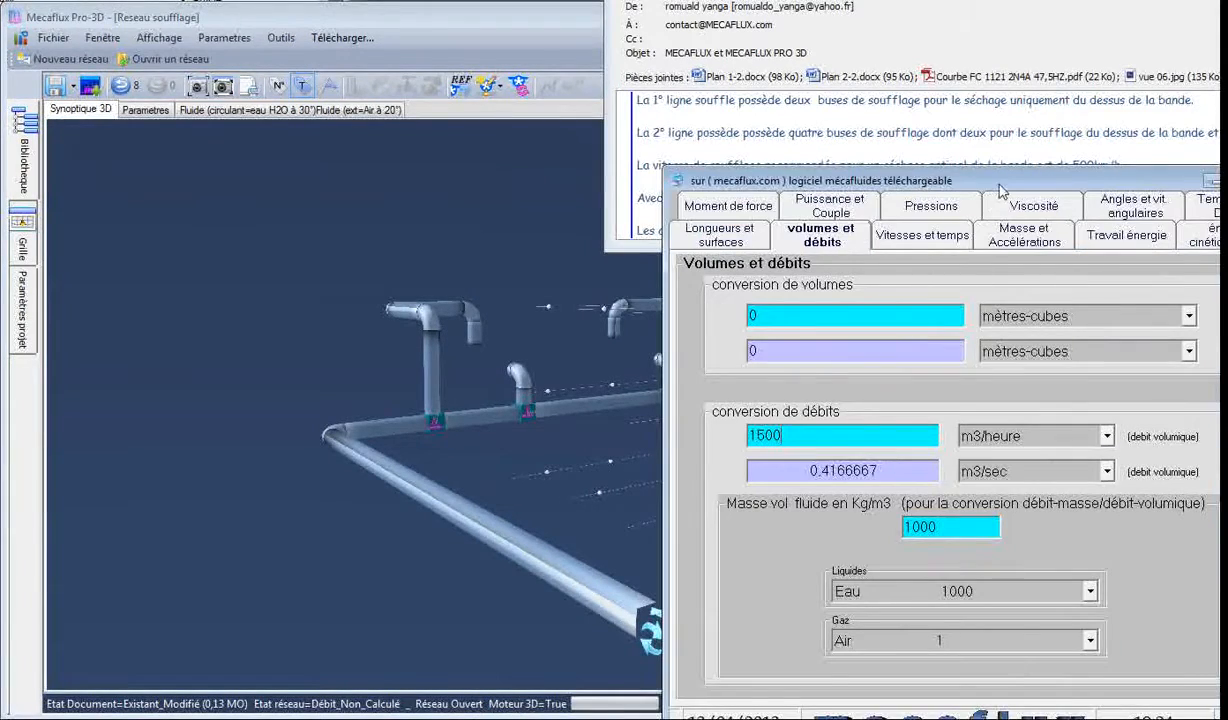
drag(1004, 183, 653, 163)
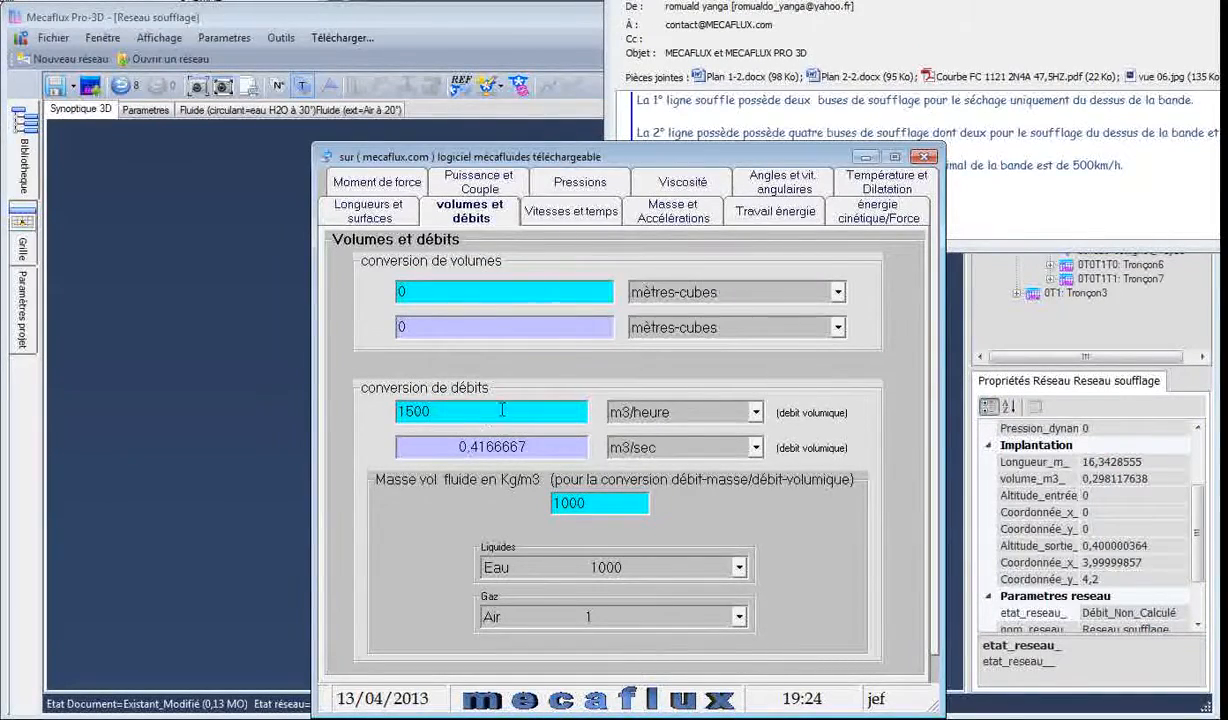
click(548, 211)
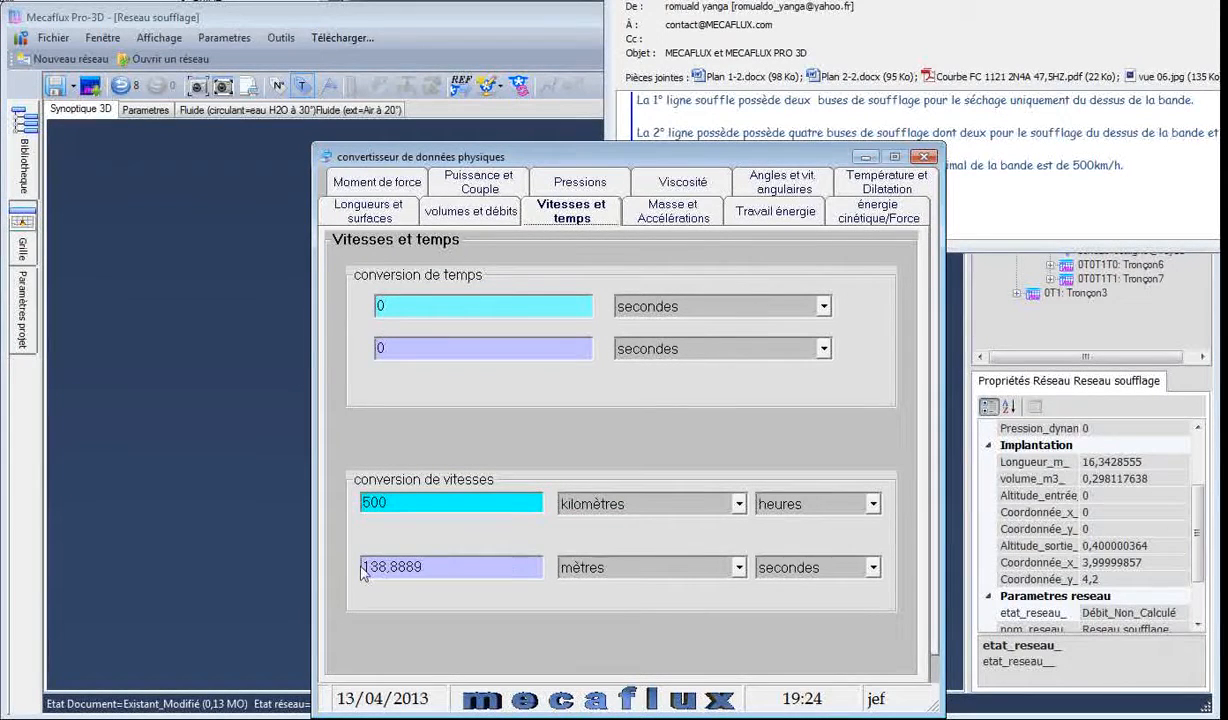
drag(357, 566, 387, 567)
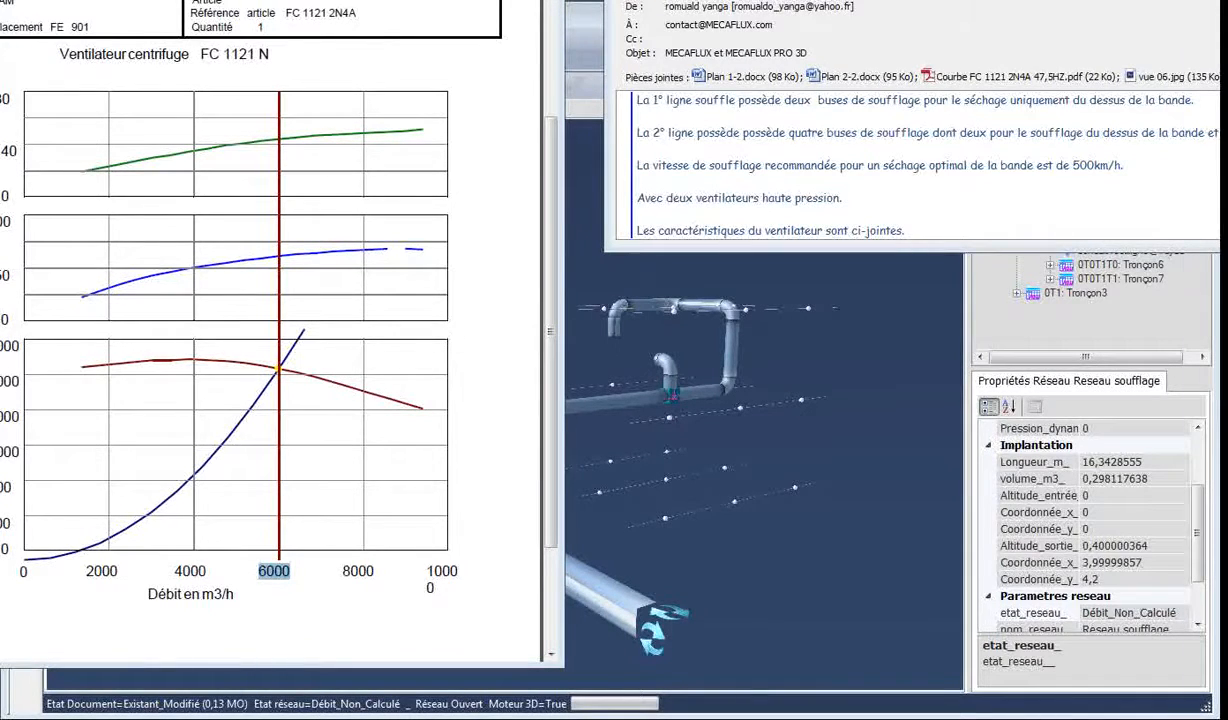
Step: Switch to an empty Notepad document and write "6000 m3/h / 4 buses = 1500 m3/h => 0.416 m3/sec"
drag(1224, 142, 967, 148)
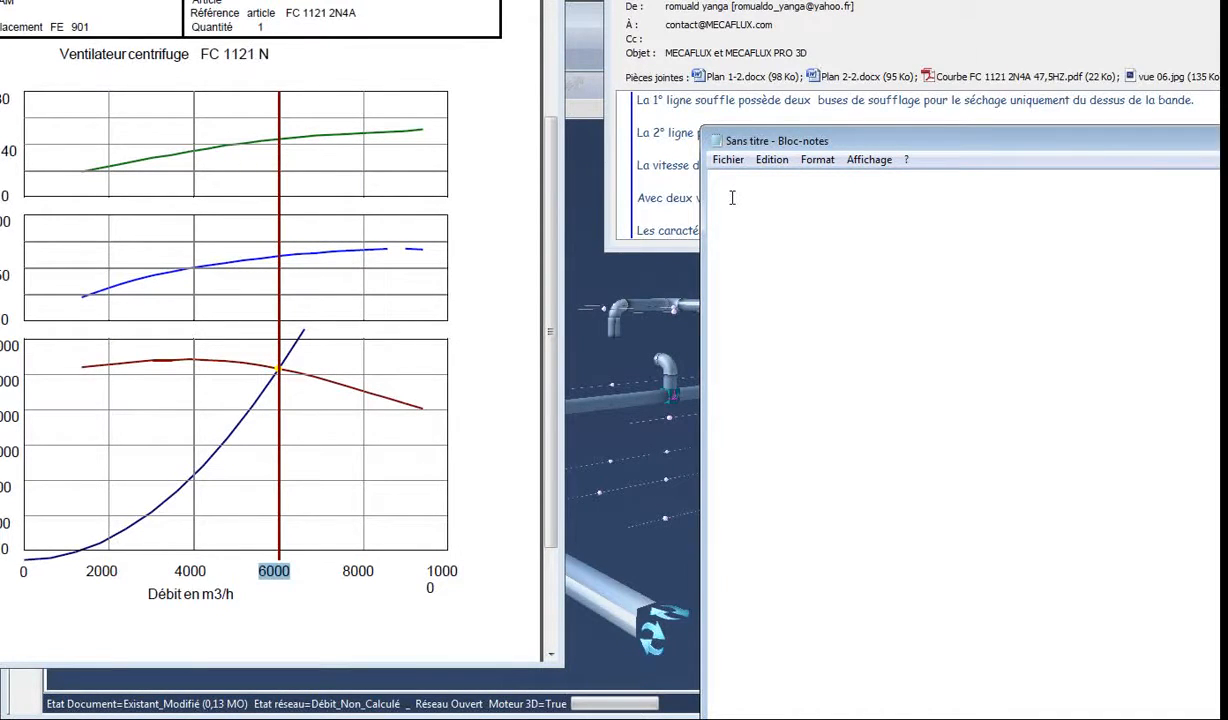
text(6000 m3/h)
text(/ 4 buses = 1500)
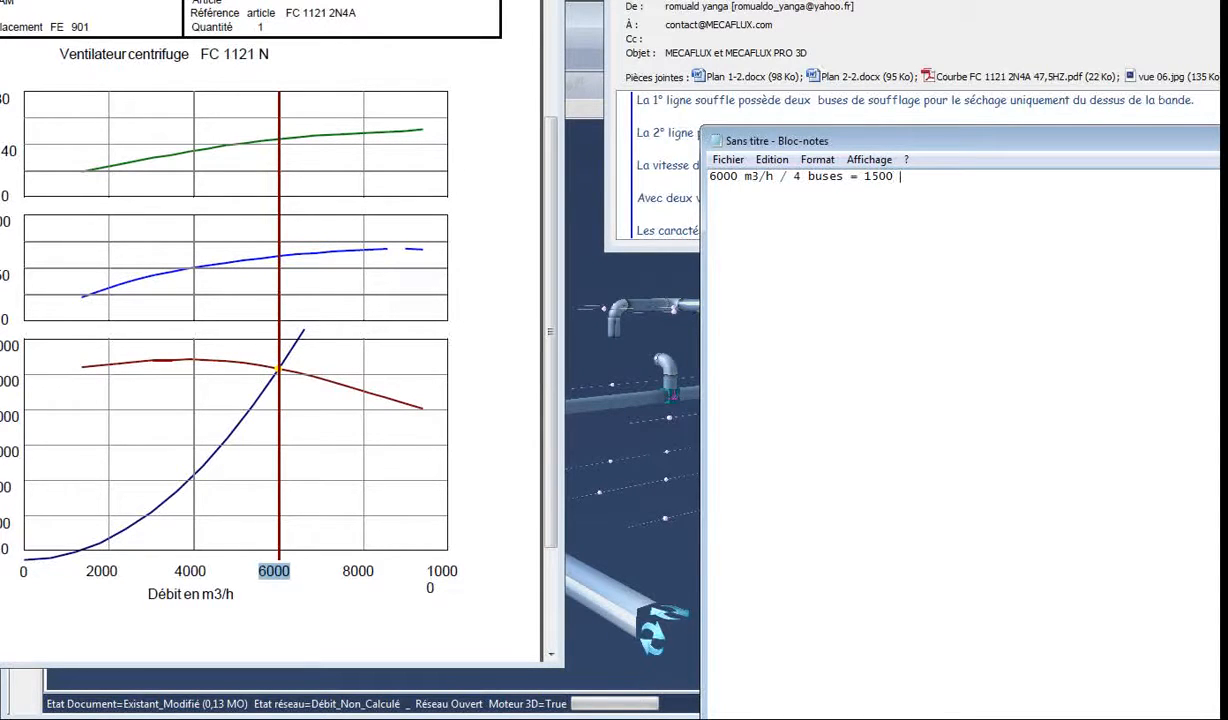
text( m3/h)
text(=> 0.416 m3/sec)
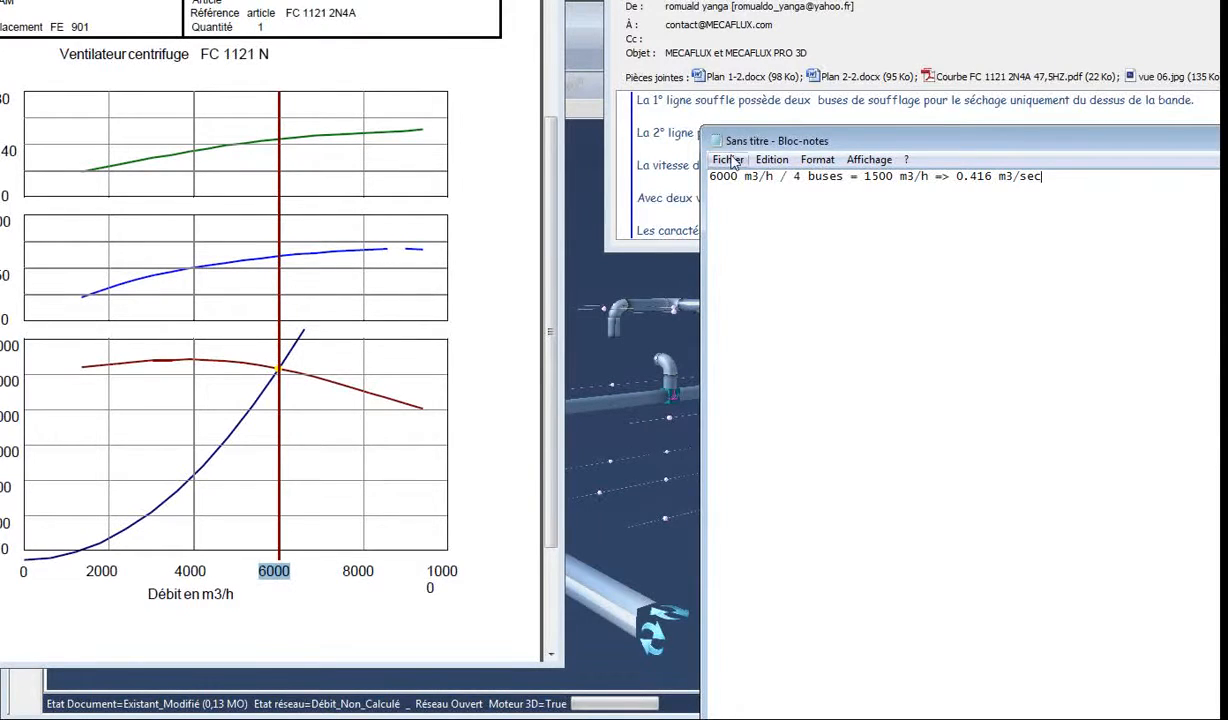
drag(952, 177, 1043, 177)
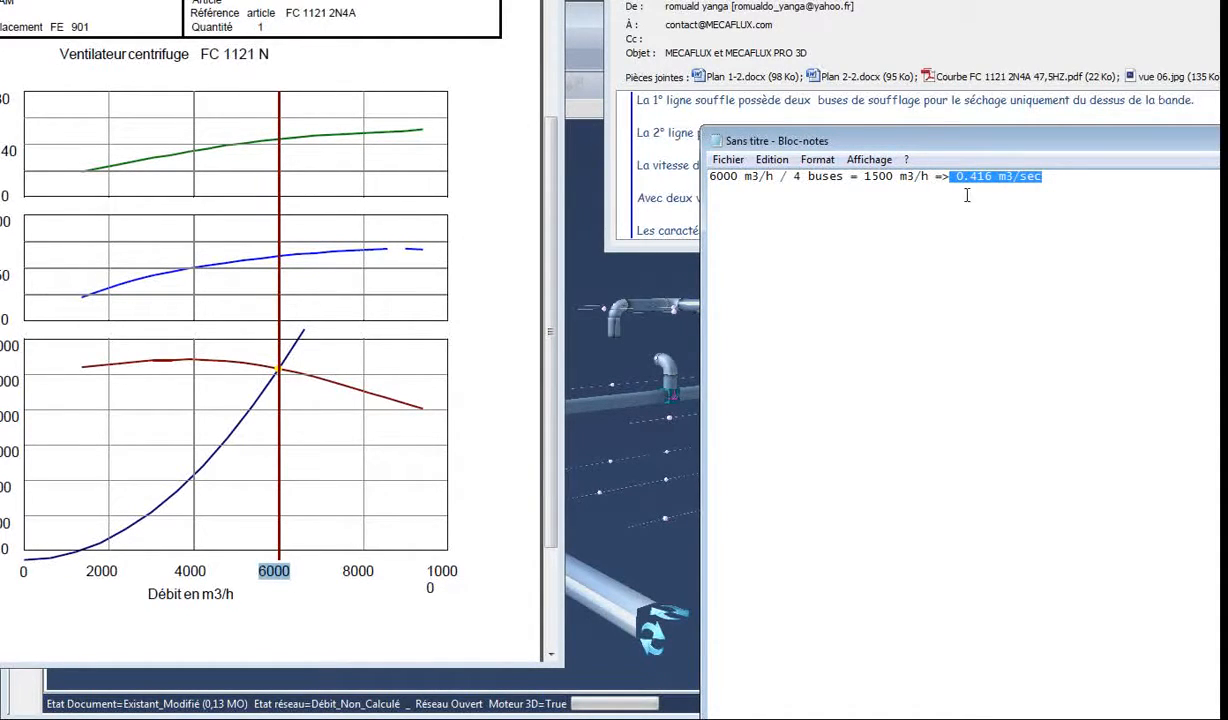
Step: Add the note line "V= 500 km/h => 140 m/sec", checking the sketch and the speed converter for the value
click(1054, 179)
key(Return)
text(V)
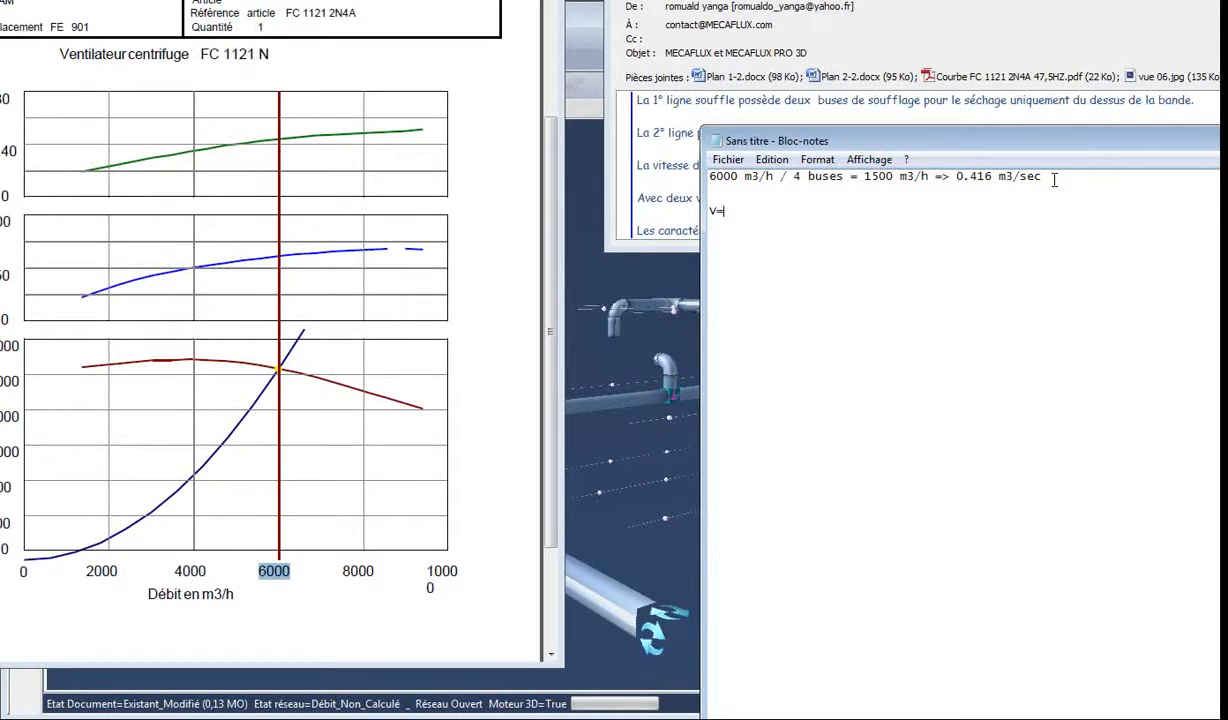
text(= 500 km/h =>)
click(573, 716)
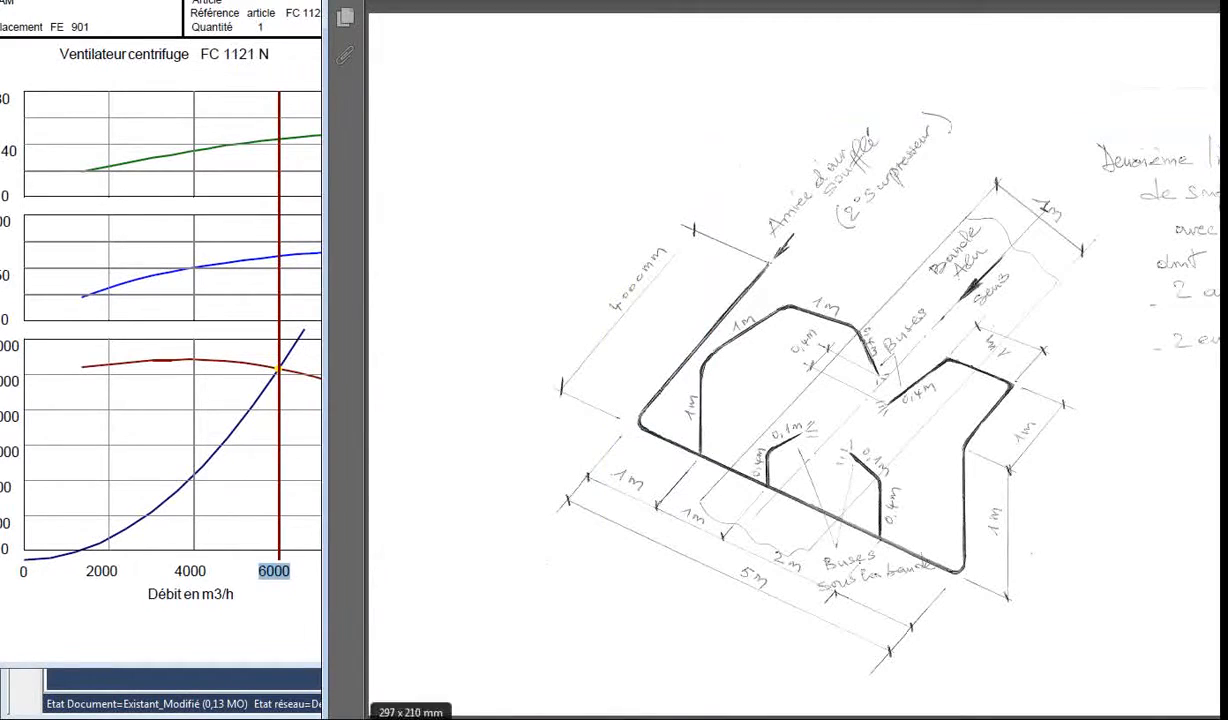
click(890, 716)
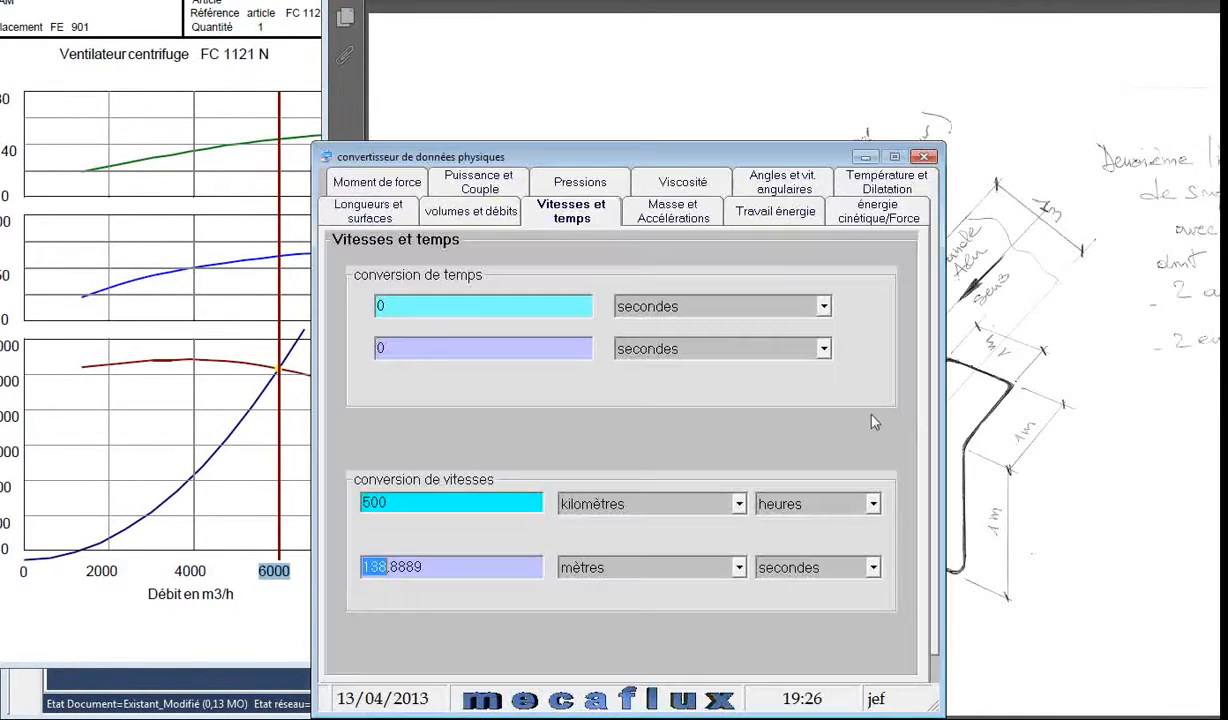
click(406, 505)
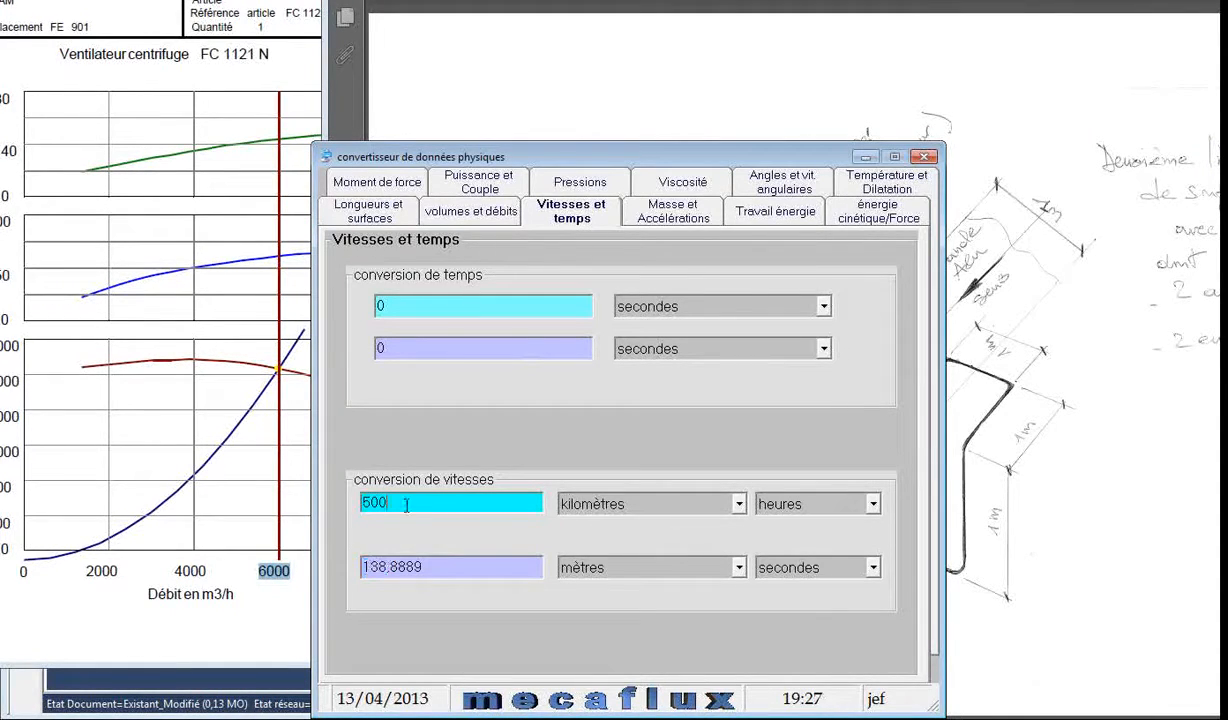
drag(392, 505, 328, 481)
key(alt+Tab)
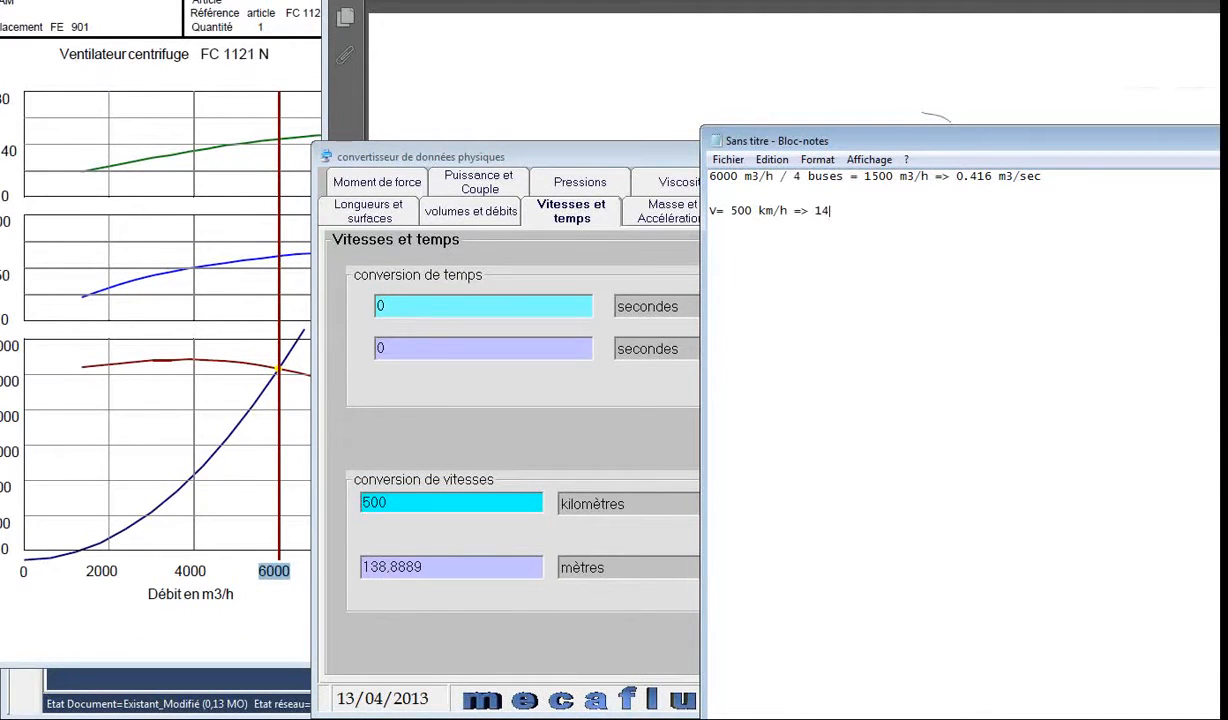
text(m/sec)
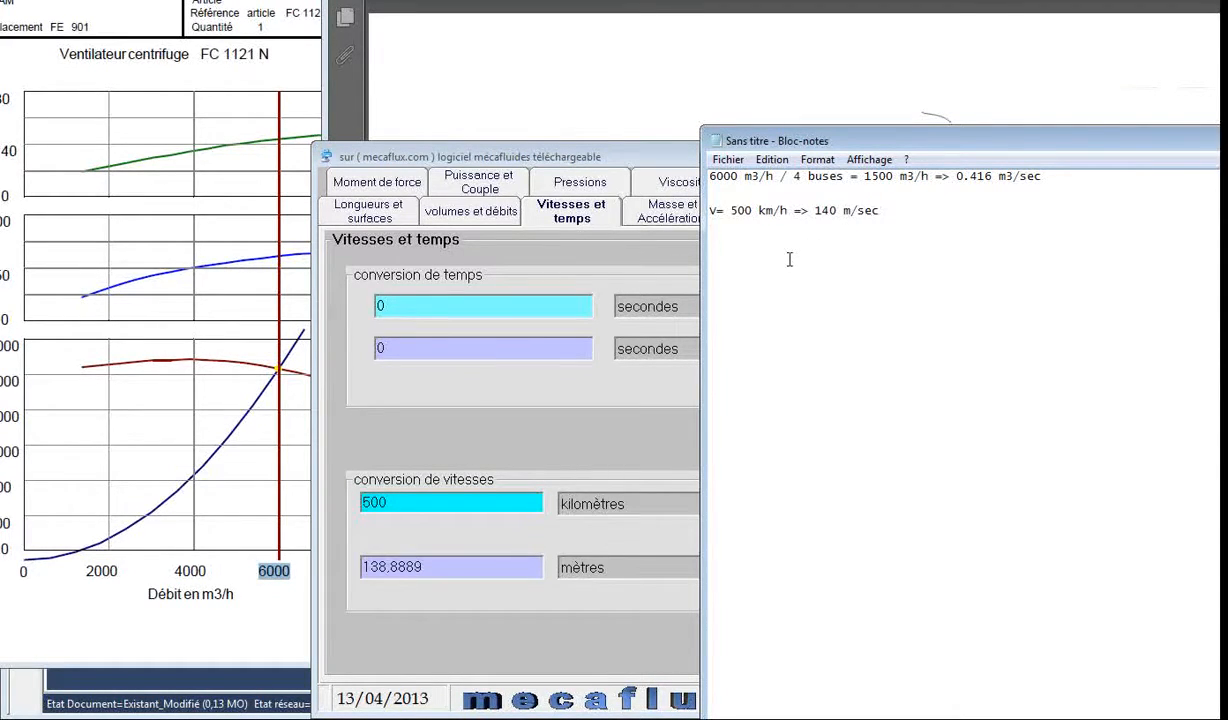
Step: Add the velocity formula "v= qv/section" on a new line of the notes
key(Return)
text(v=)
text(qv/)
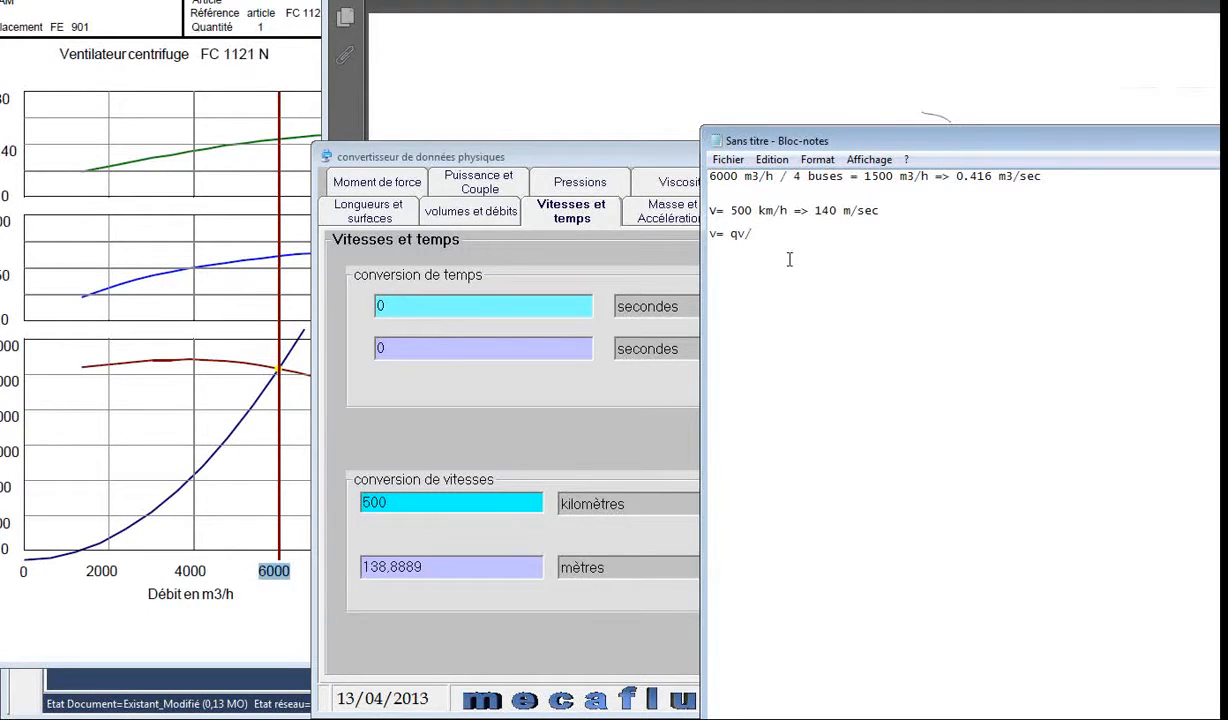
text(section)
key(Return)
Step: Write the section calculation "section = Qv/v= 0.416/140", copying the speed from the line above
text(section =)
text(Qv/v= 0.416)
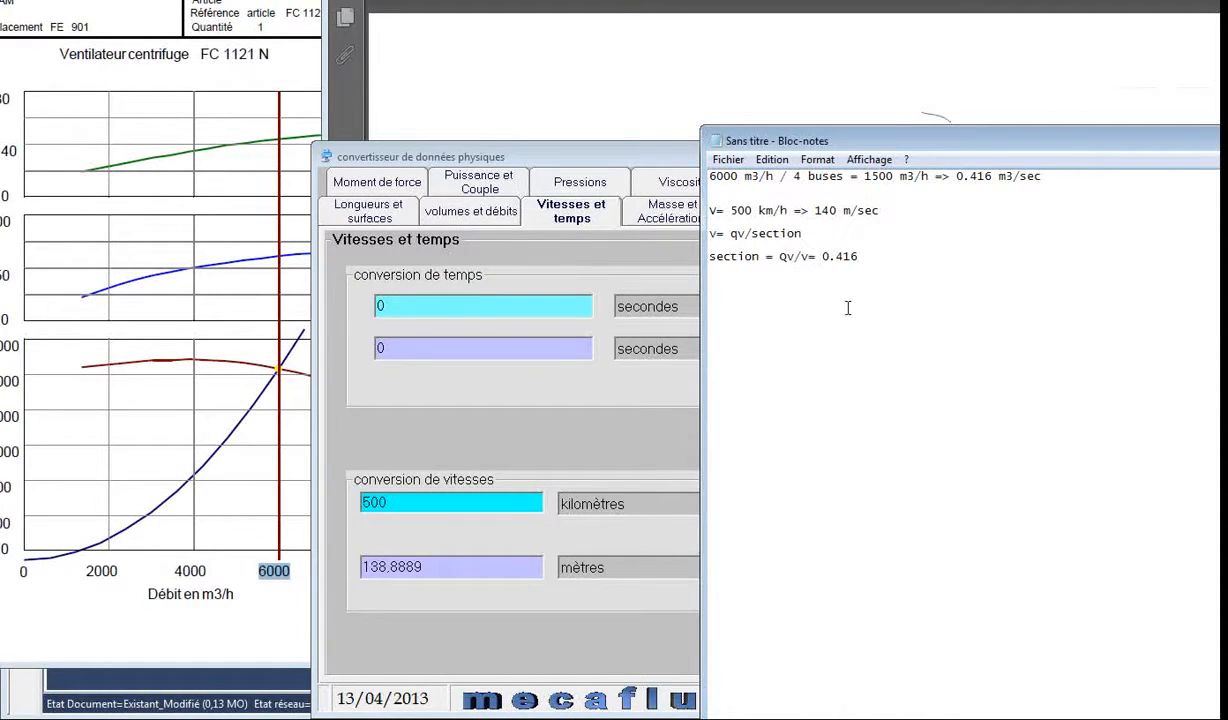
text(/)
drag(815, 204, 838, 209)
click(830, 211)
double_click(820, 211)
key(ctrl+c)
click(872, 258)
key(ctrl+v)
Step: Add the section result to the calculation, with its digits separated by dots as "= 0.00.29.70 =>29.70"
text(= 0.0029)
text(7 =>)
click(927, 257)
text(.)
click(953, 257)
text(.)
click(965, 257)
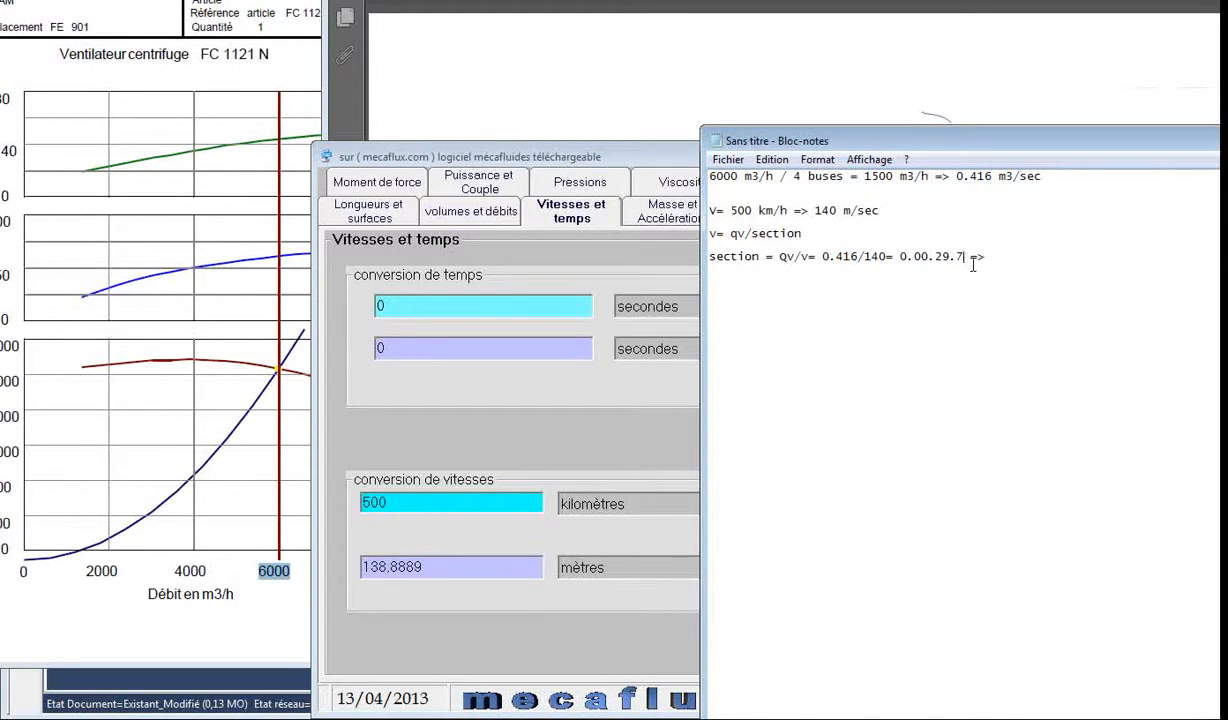
text(0)
click(1005, 257)
text(29.70)
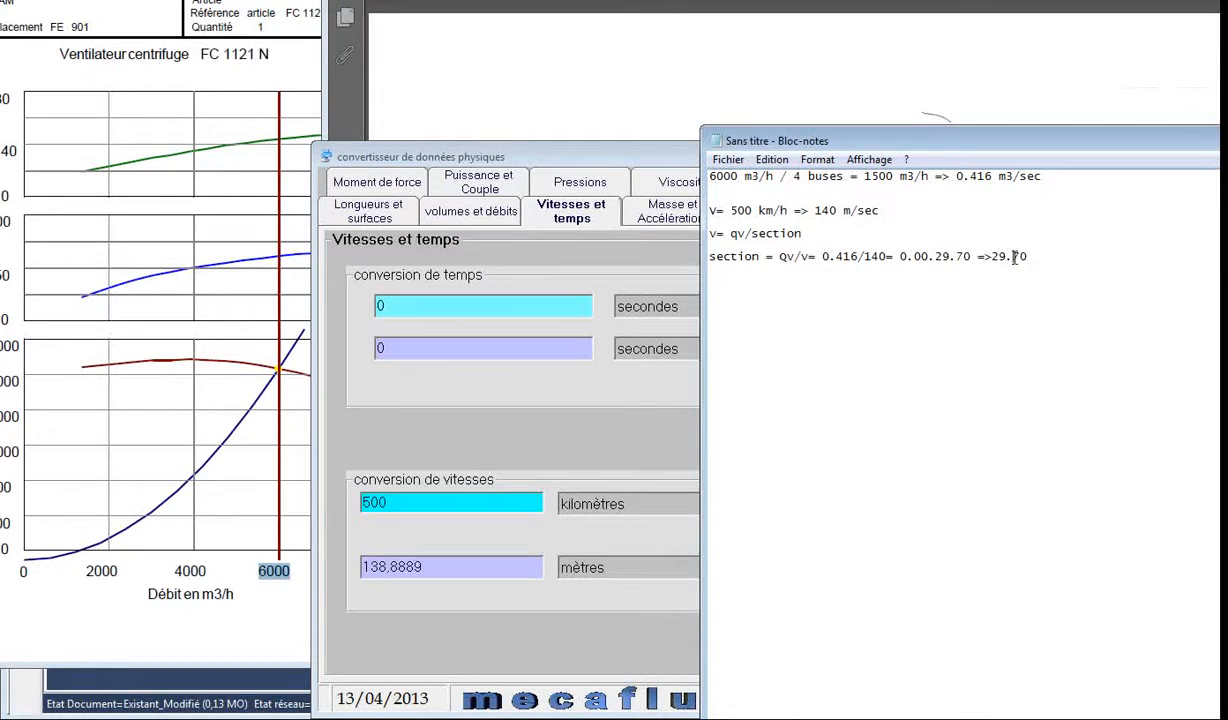
Step: Remove the separator dots and add the unit so the result reads "0.002970 =>2970 mm2"
key(Left)
key(Left)
key(BackSpace)
click(955, 258)
key(BackSpace)
click(935, 257)
key(BackSpace)
text(mm)
double_click(981, 256)
click(990, 256)
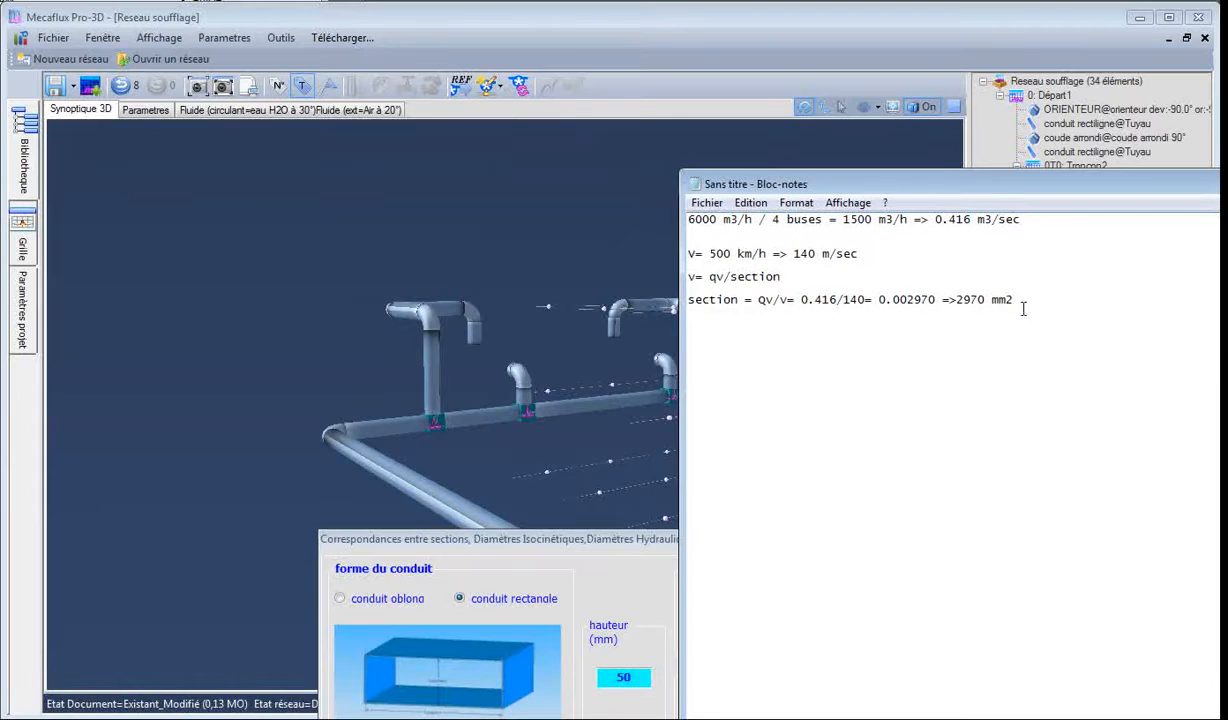
Step: Review the calculated section against the speed and flow-rate values in the notes
double_click(968, 299)
drag(793, 253, 816, 254)
drag(936, 219, 970, 220)
click(1018, 298)
key(Return)
drag(957, 299, 985, 298)
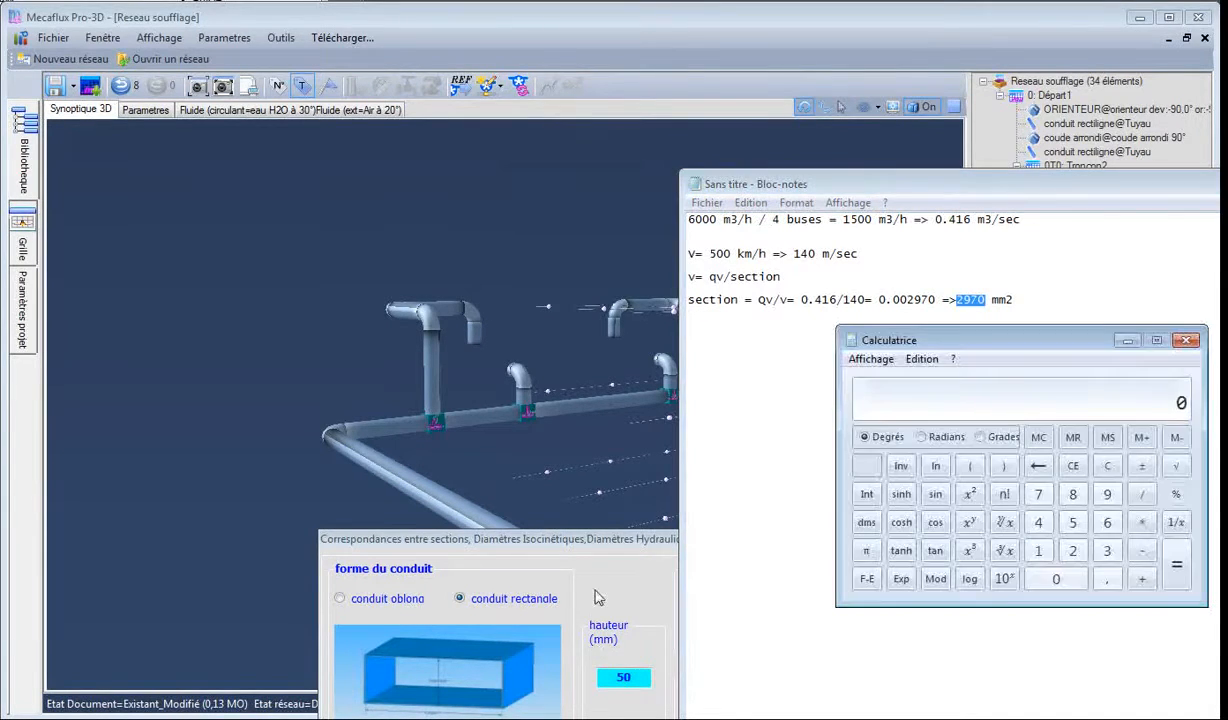
Step: Calculate the square root of 2970 in the calculator and close it
drag(1031, 344, 960, 361)
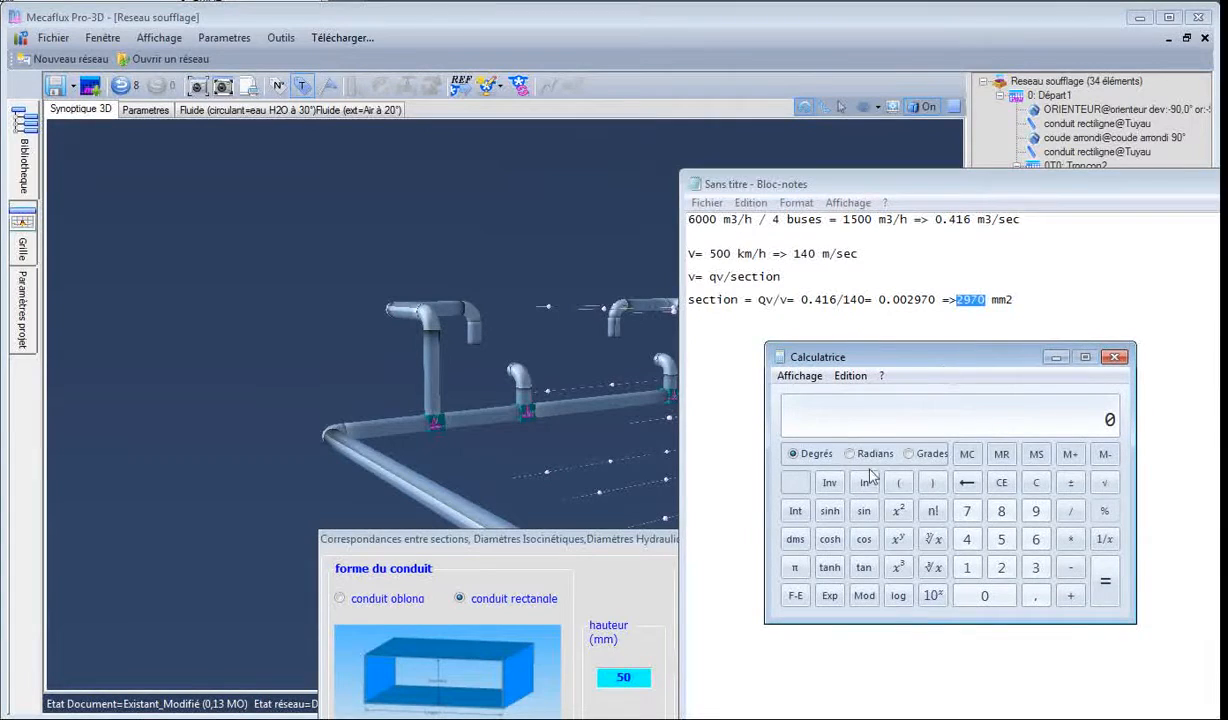
text(2)
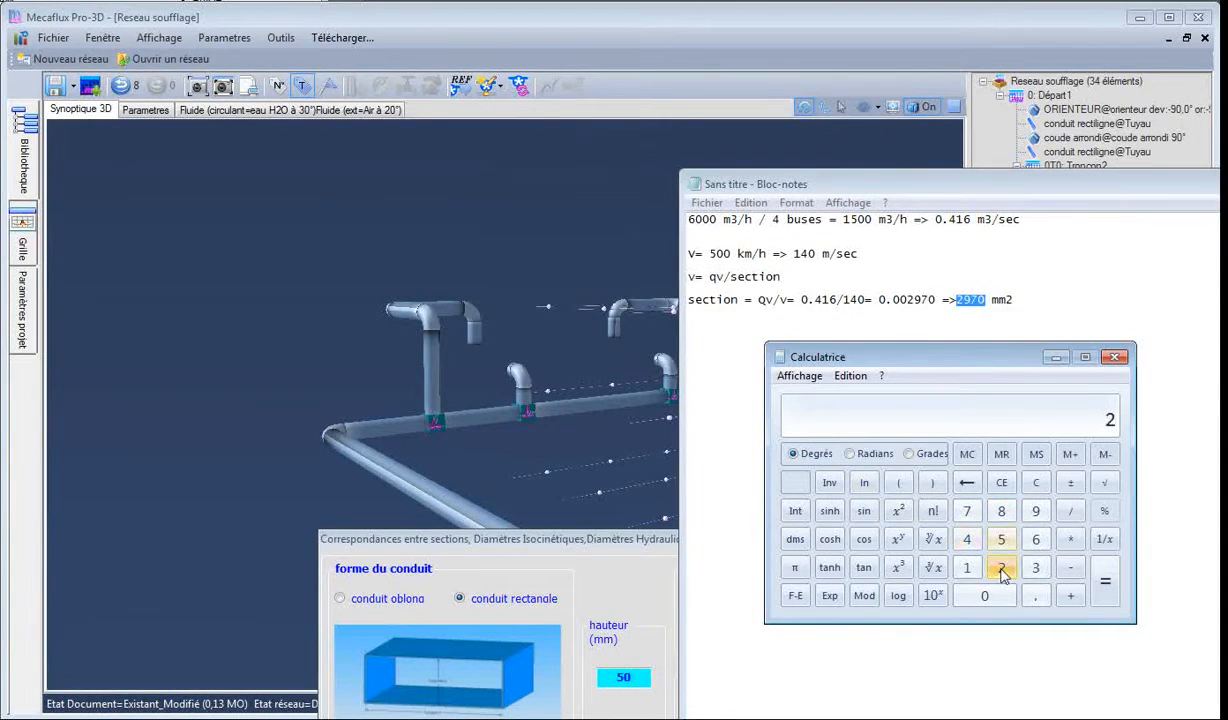
text(970)
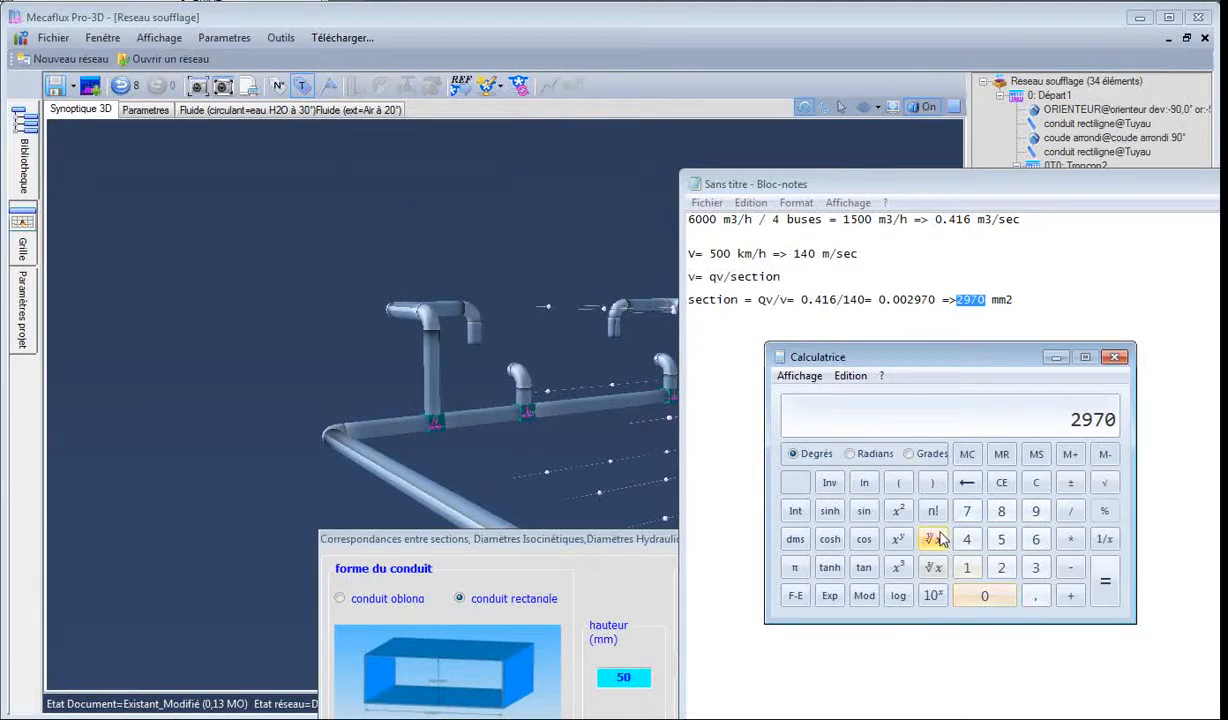
click(1104, 482)
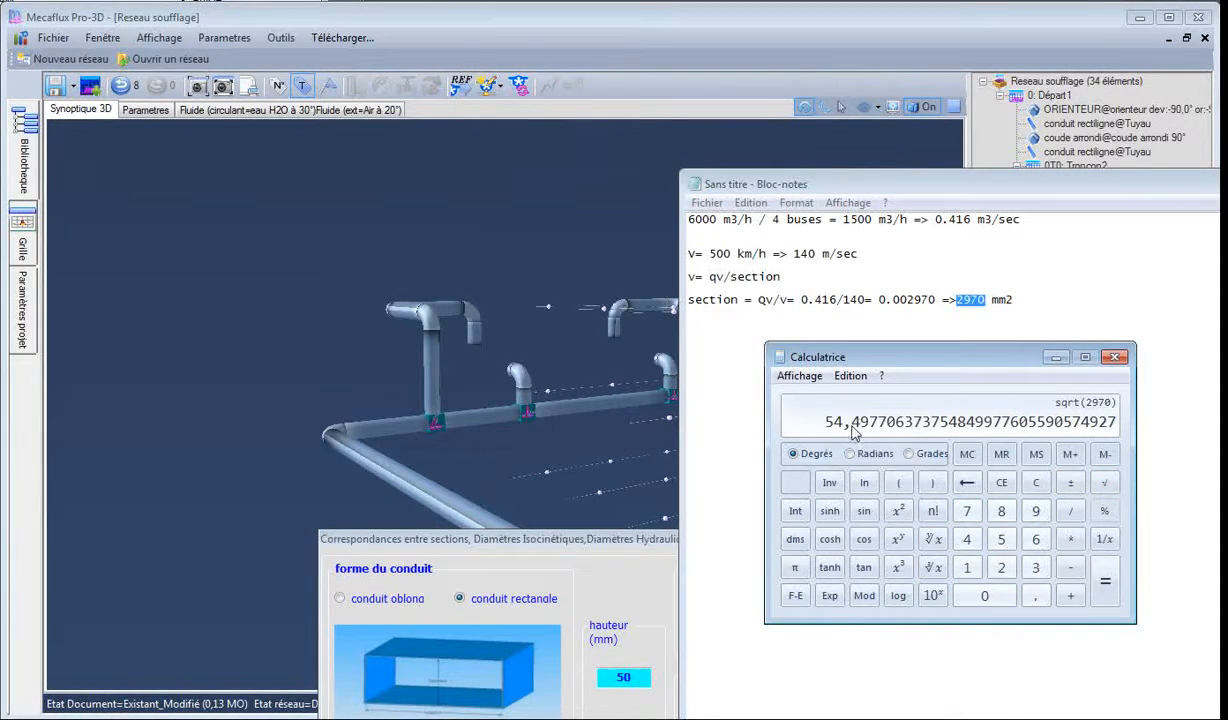
drag(1006, 354, 1002, 391)
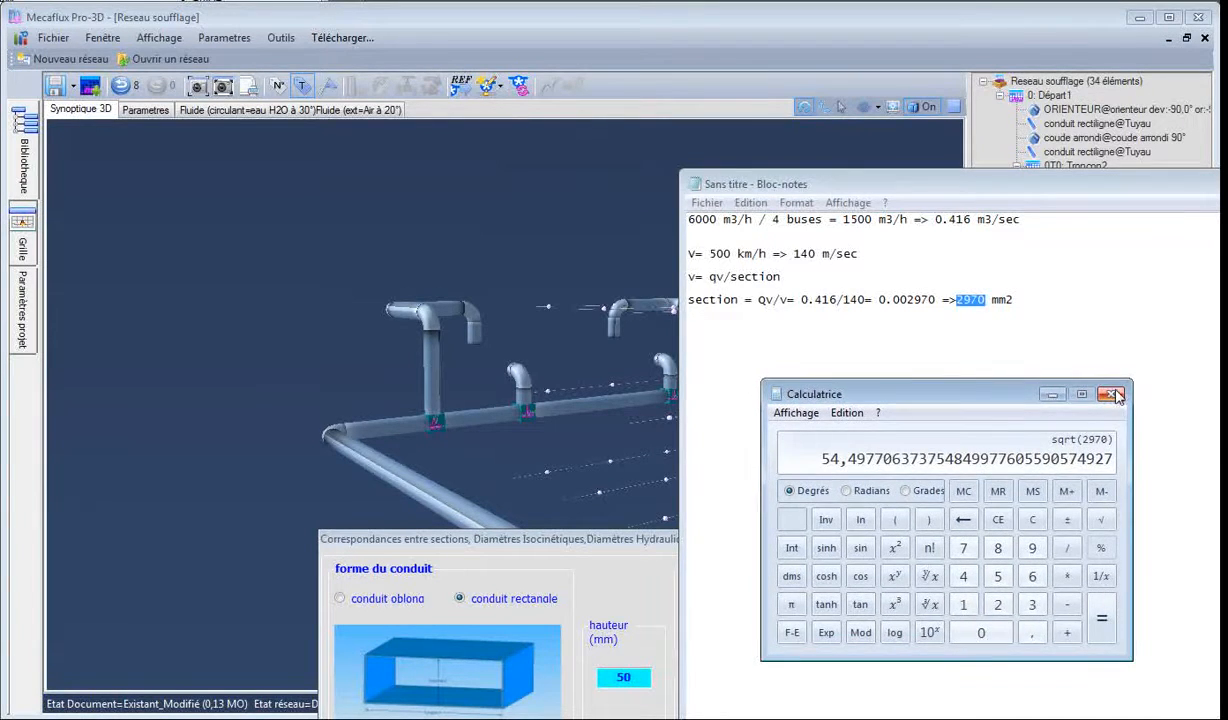
click(1112, 394)
Step: Add the line "=> 54.5 mm" below the section calculation in the notes
click(1034, 300)
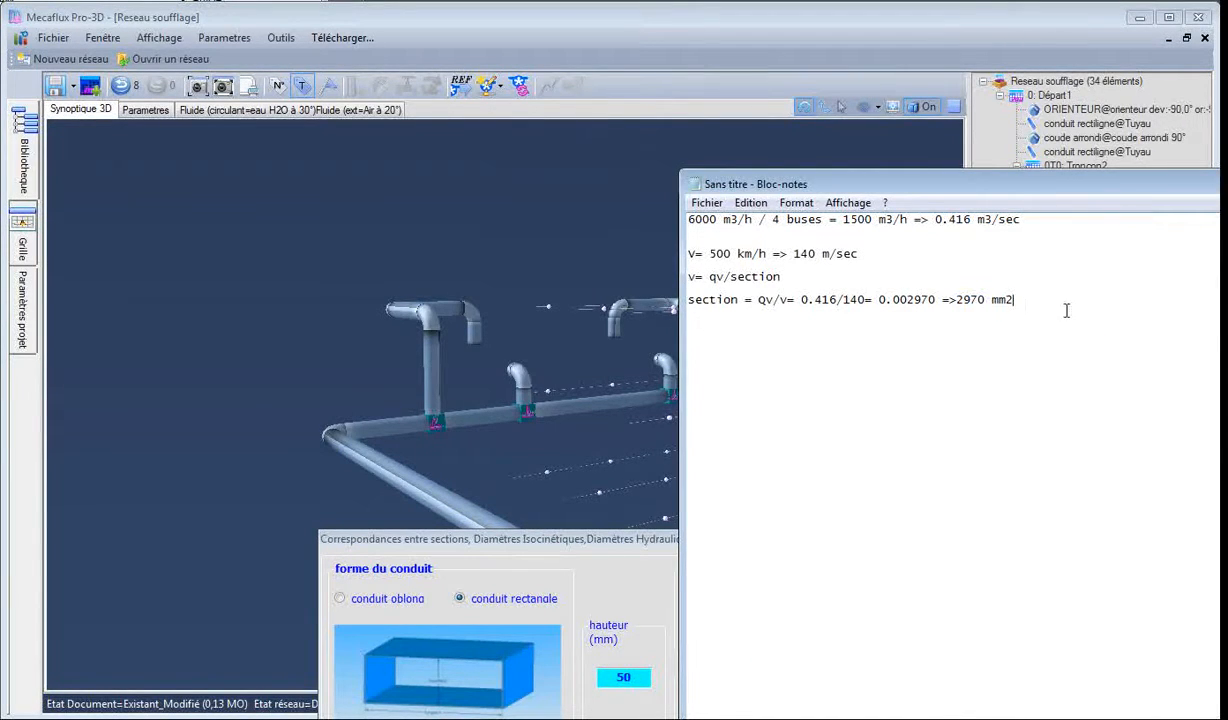
key(Return)
text(=> 54.5 mm)
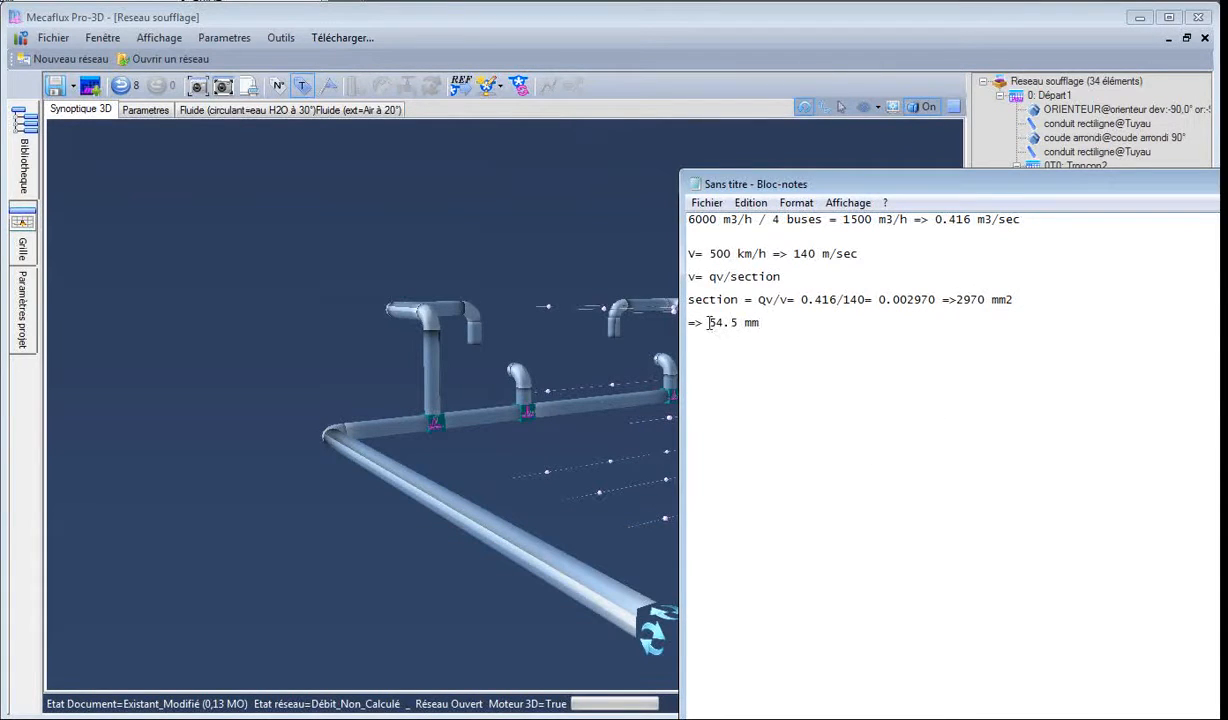
drag(708, 323, 778, 321)
drag(709, 322, 770, 322)
click(770, 322)
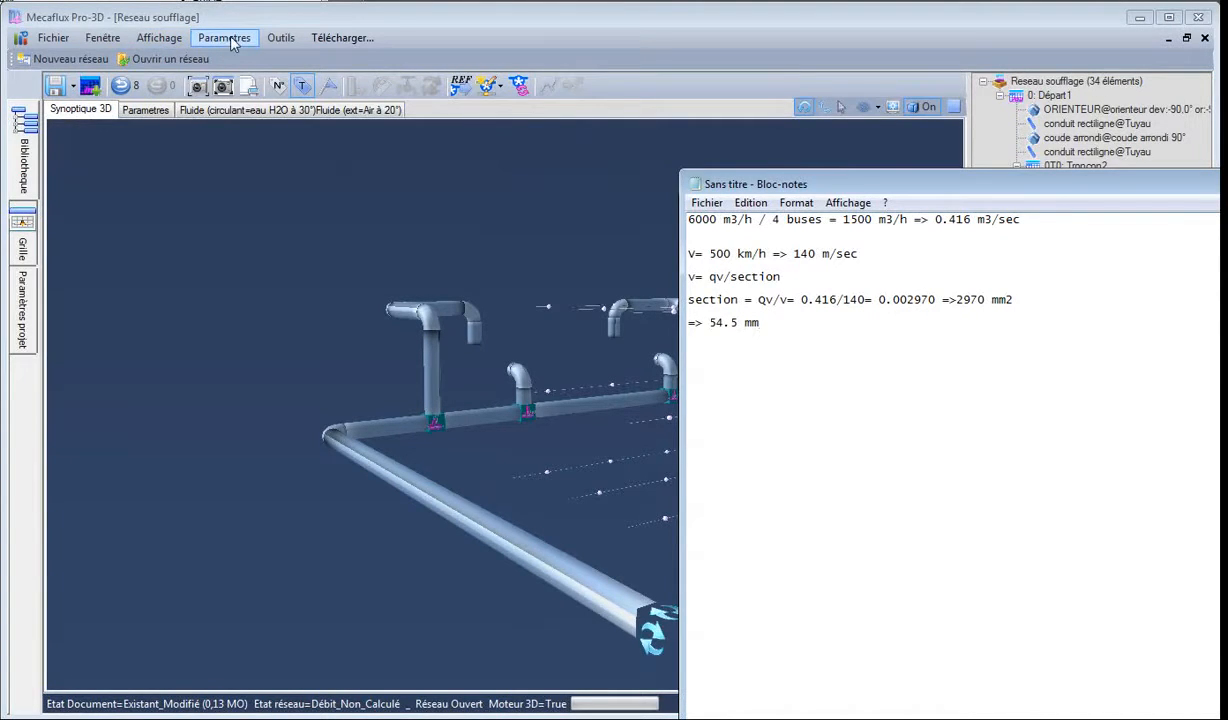
Step: Open the equivalent diameter converter in Mecaflux Pro-3D and set the rectangular duct's width and height to 54,5 mm
click(279, 40)
click(279, 40)
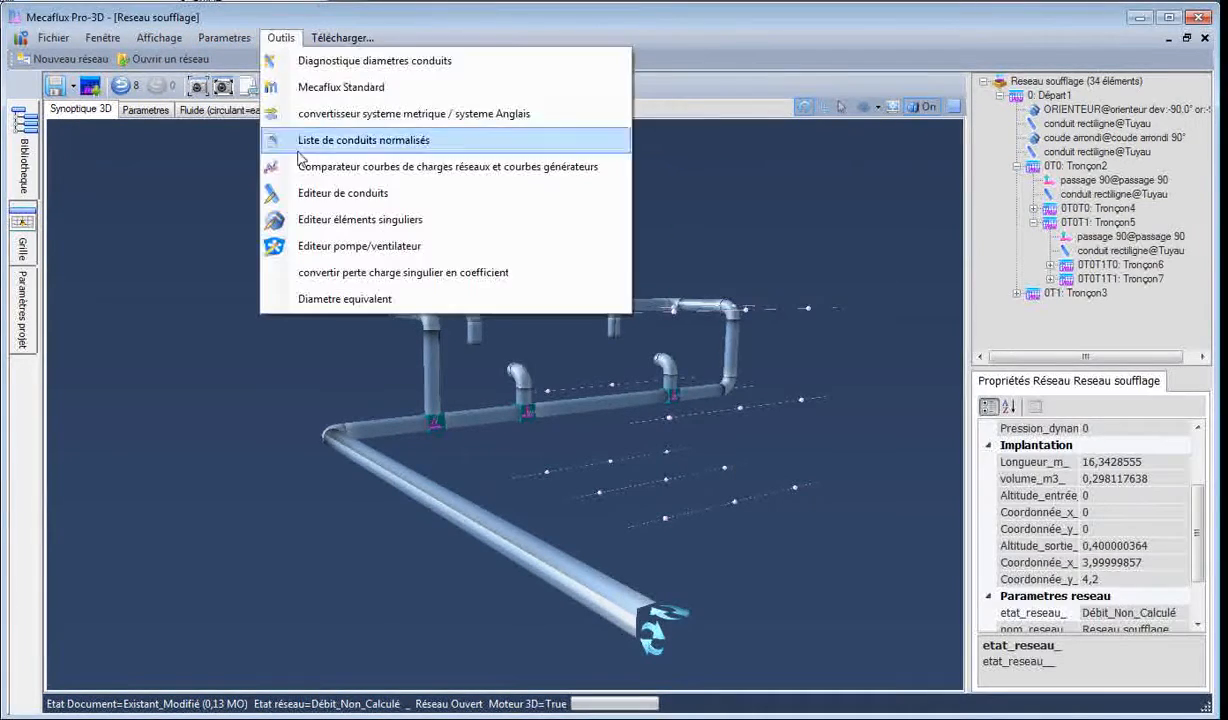
click(340, 292)
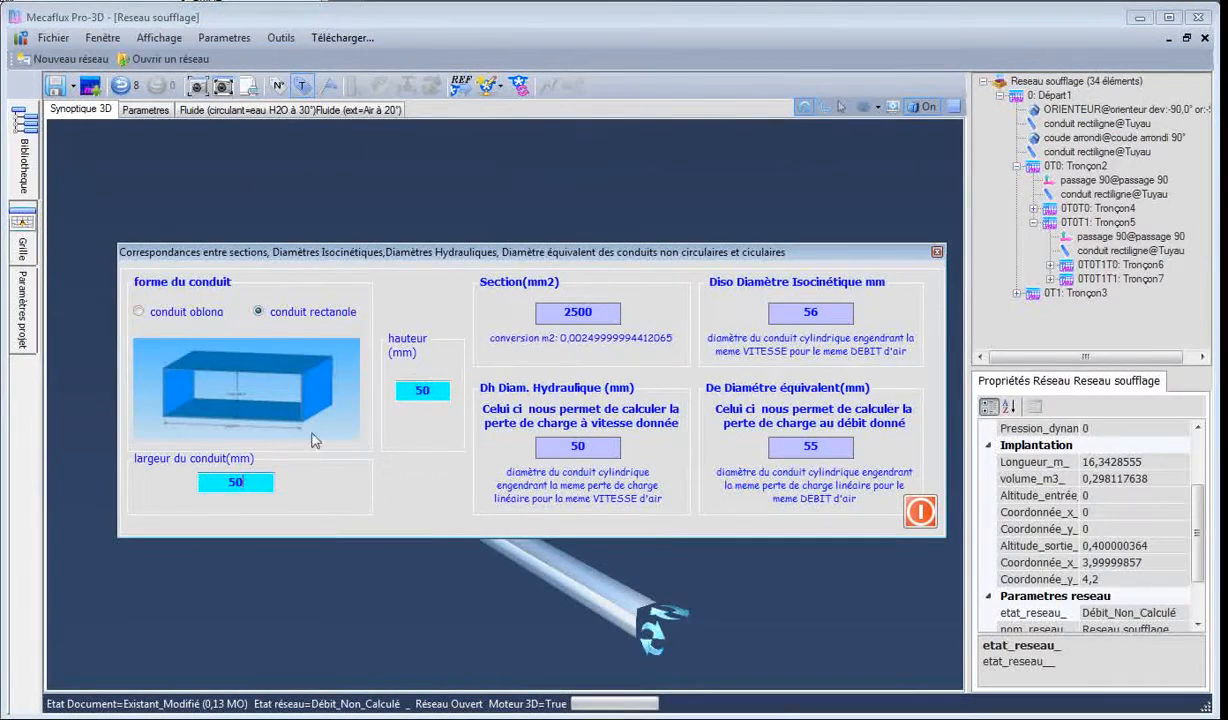
click(255, 484)
text(54,)
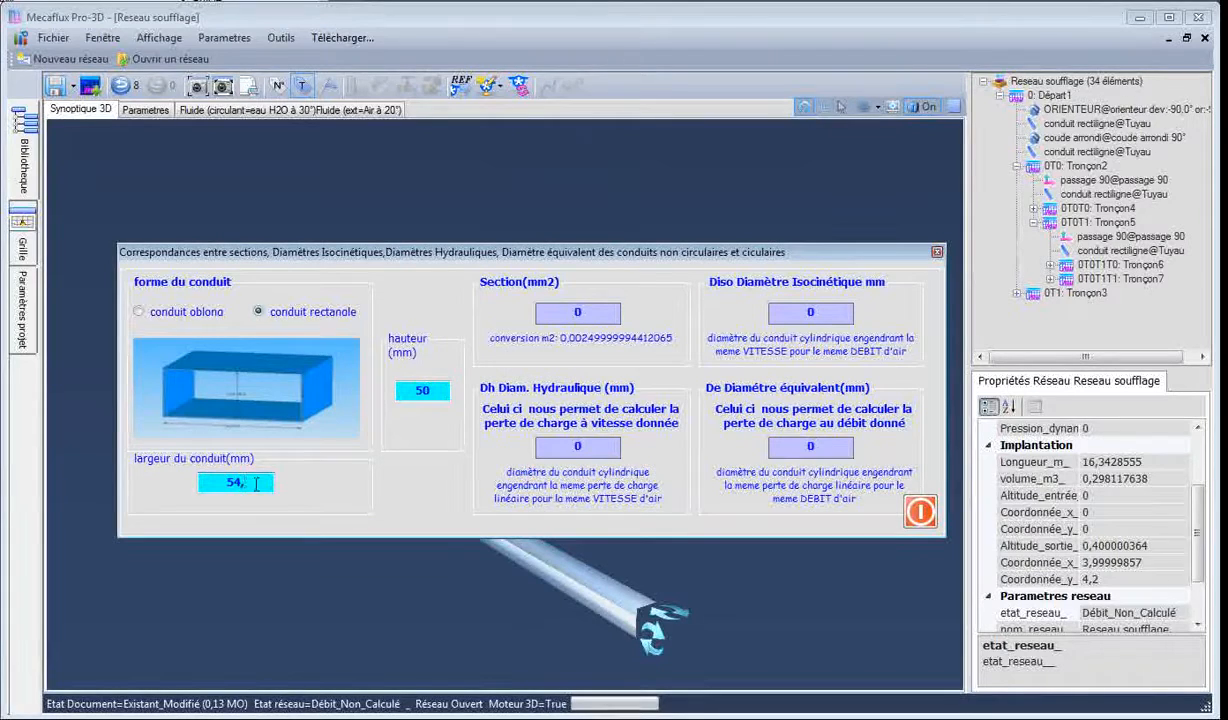
text(5)
drag(439, 393, 387, 393)
text(54,5)
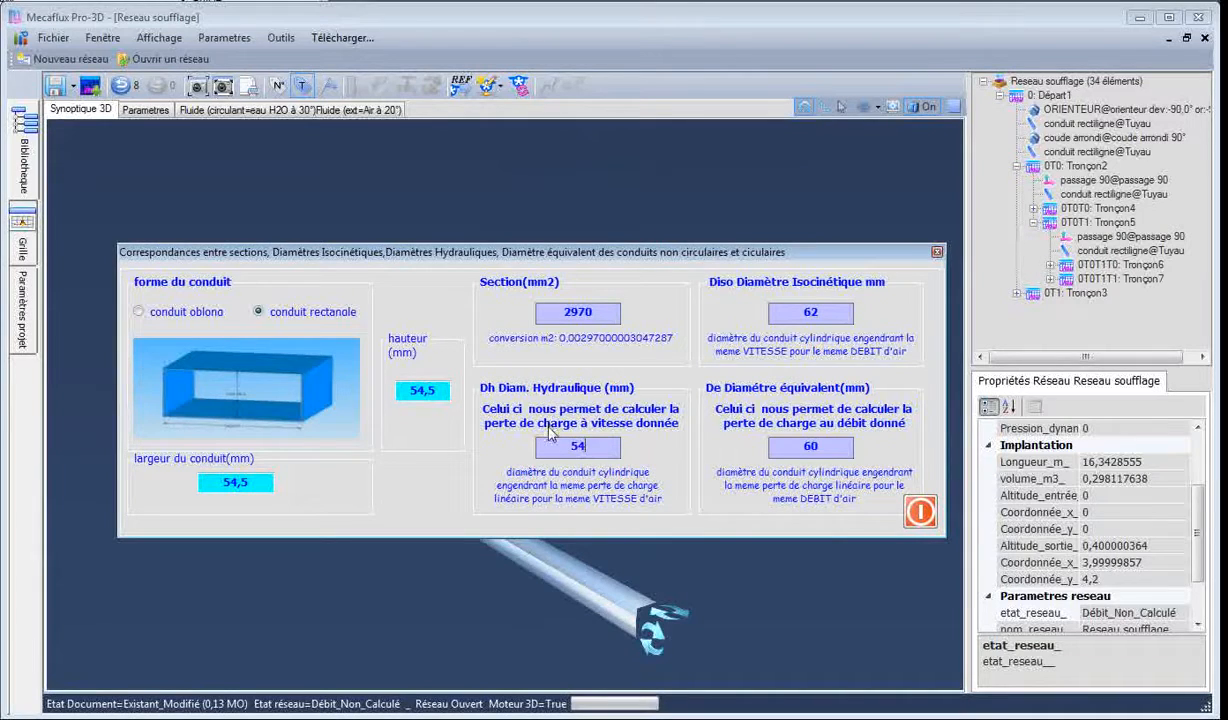
Step: Read the hydraulic diameter, close the converter and append "=> DH=54 mm" after 54.5 mm in the notes
drag(552, 446, 838, 447)
click(588, 447)
drag(561, 447, 594, 447)
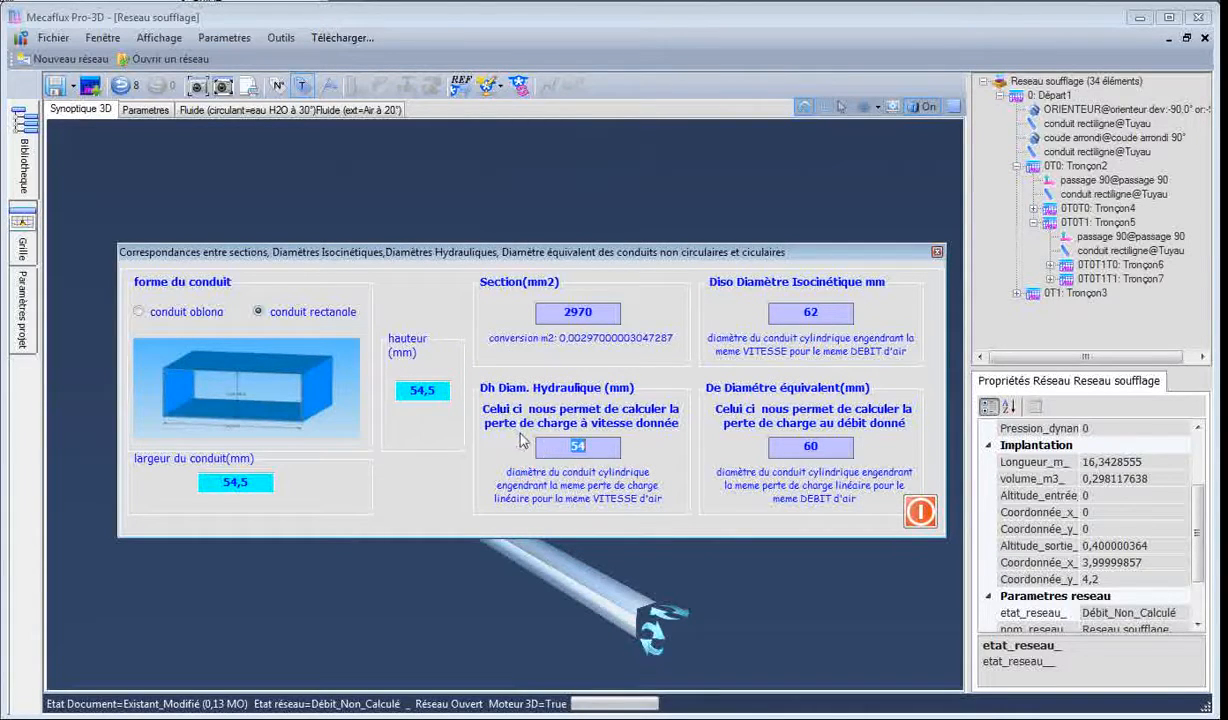
click(570, 447)
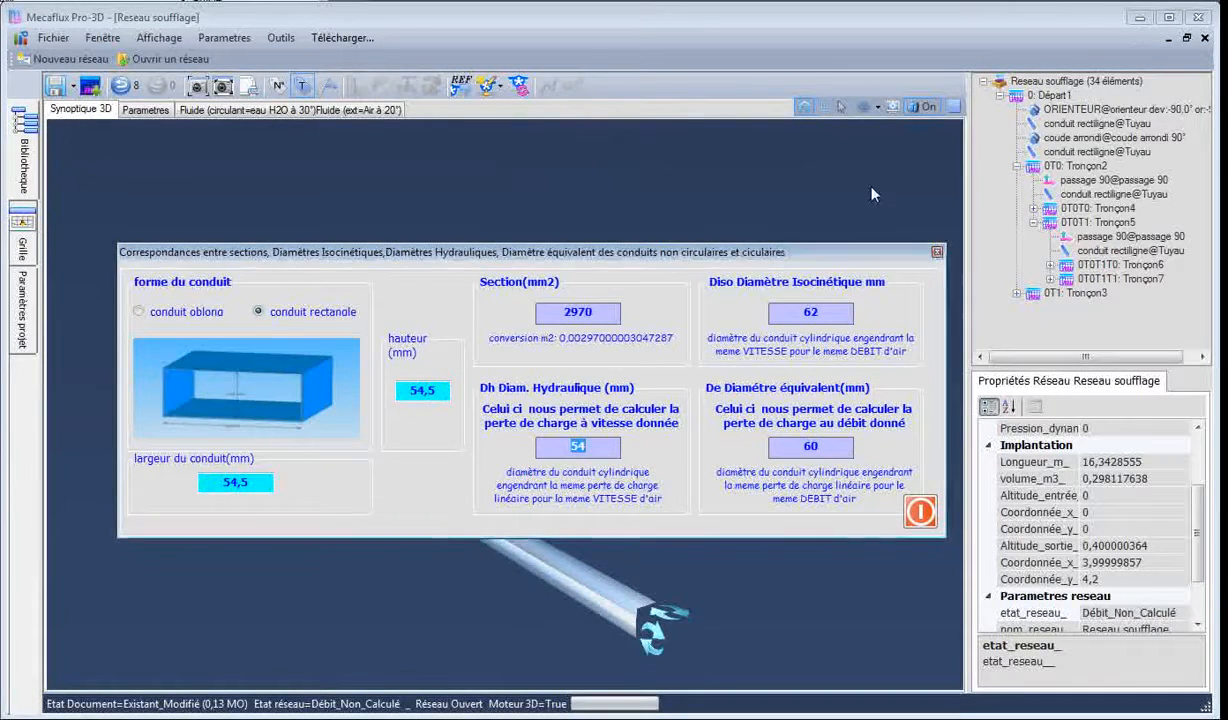
click(936, 252)
key(alt+Tab)
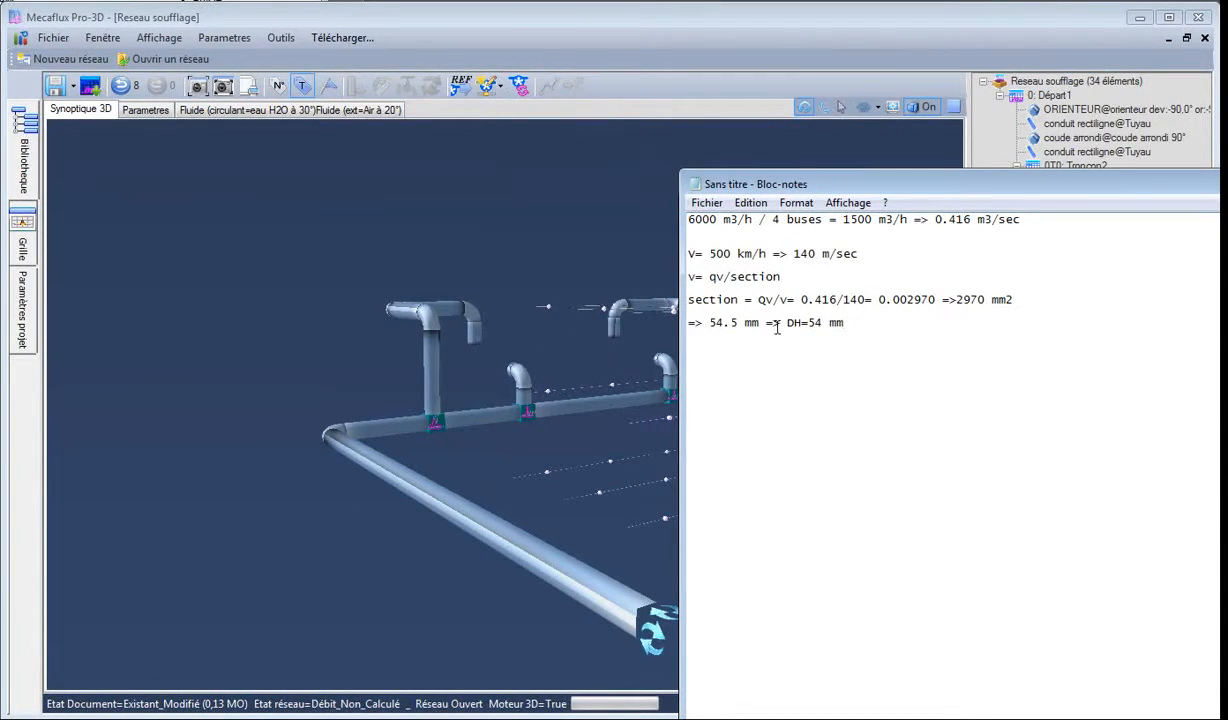
Step: Insert a convergent cone with a 54 mm outlet diameter and 30° angle after the last straight duct of Tronçon3
click(488, 352)
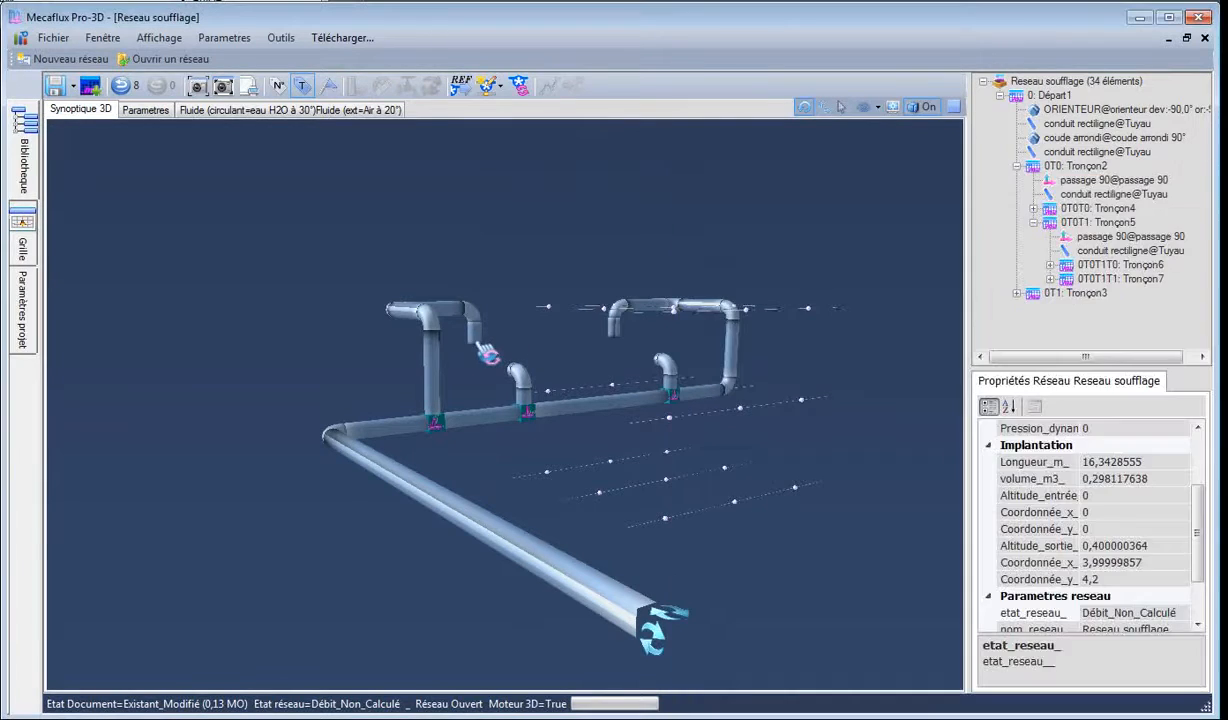
scroll(480, 350, up, 5)
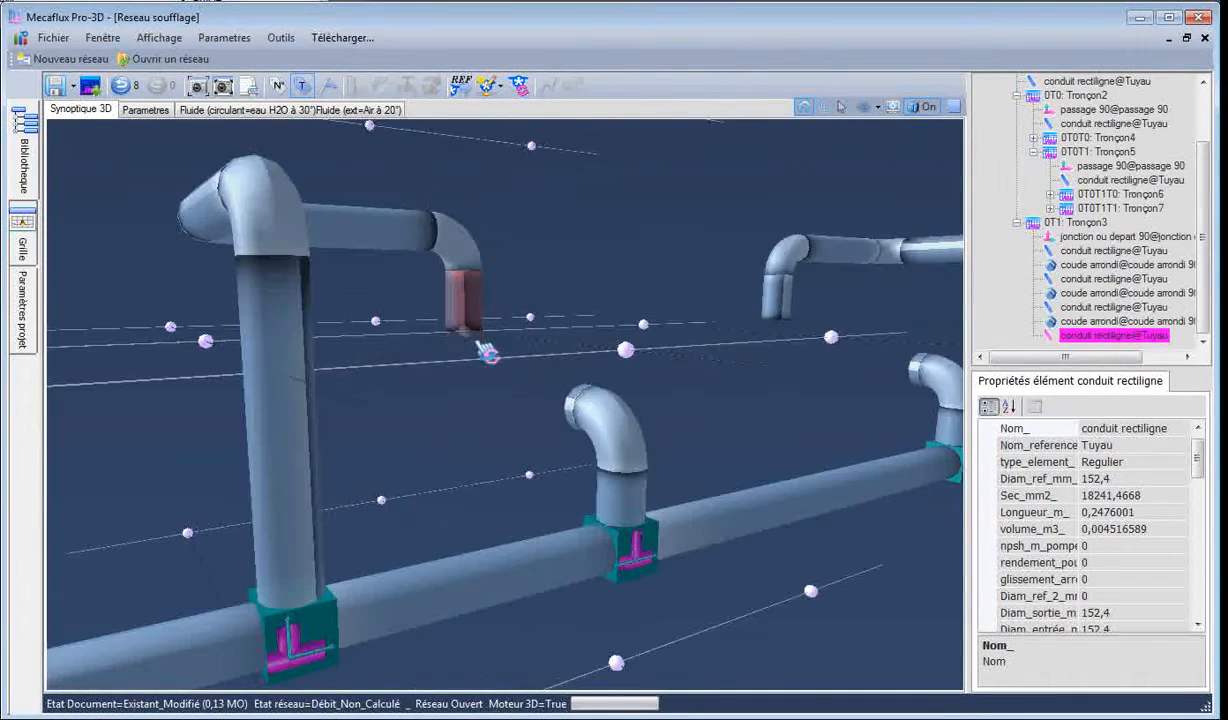
right_click(473, 322)
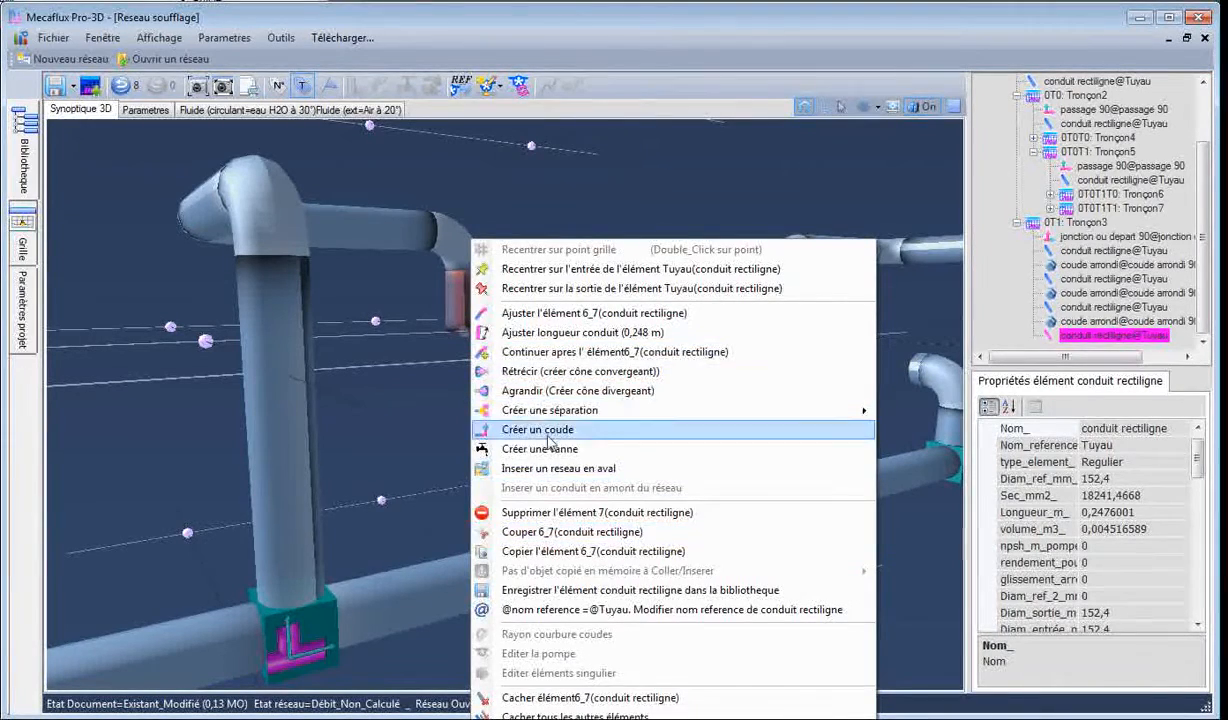
click(507, 368)
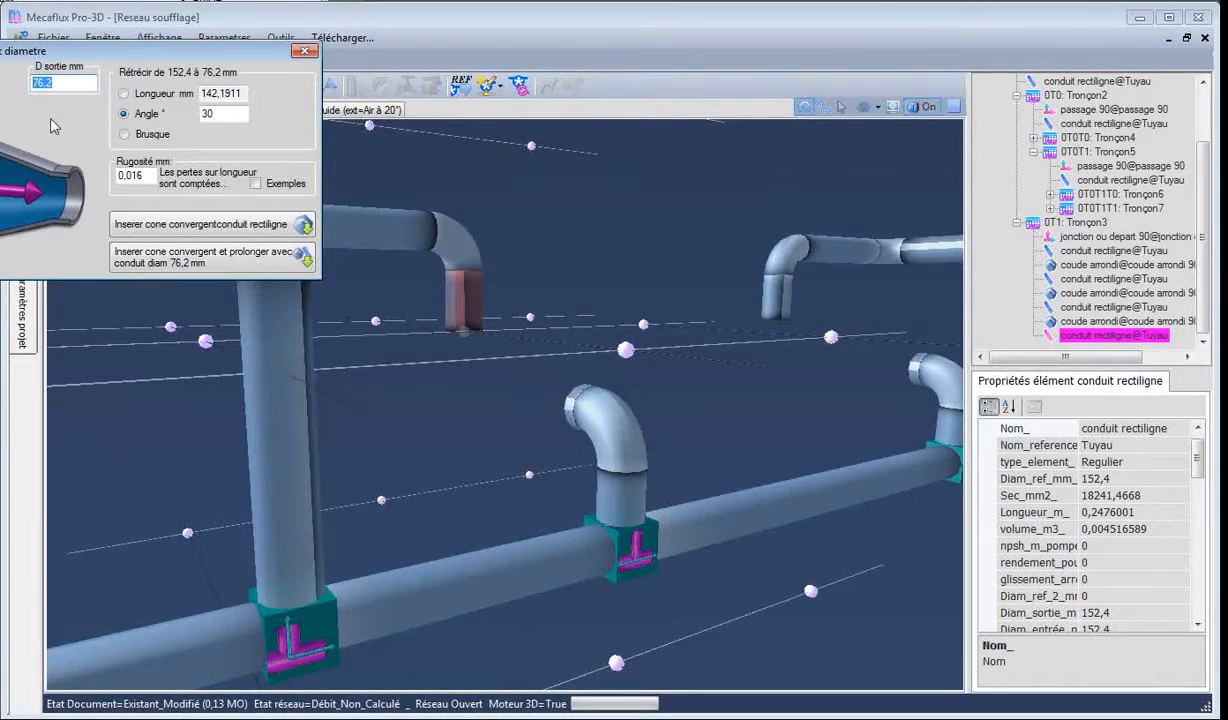
text(54)
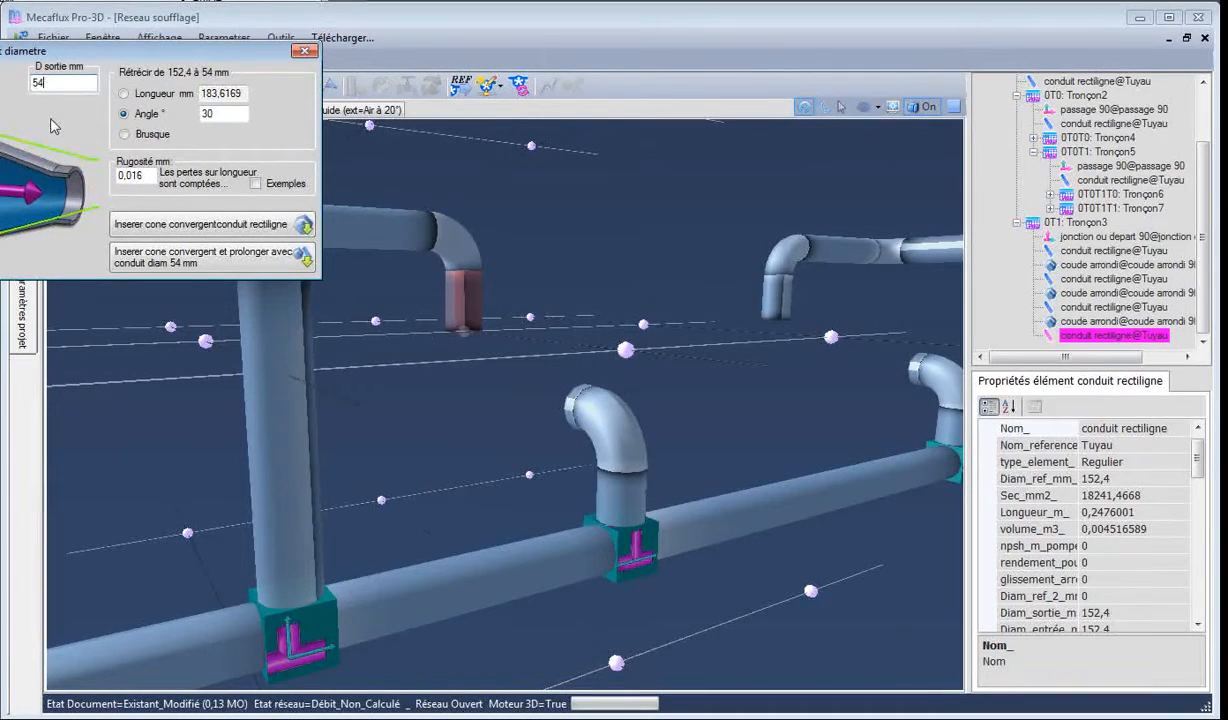
click(178, 225)
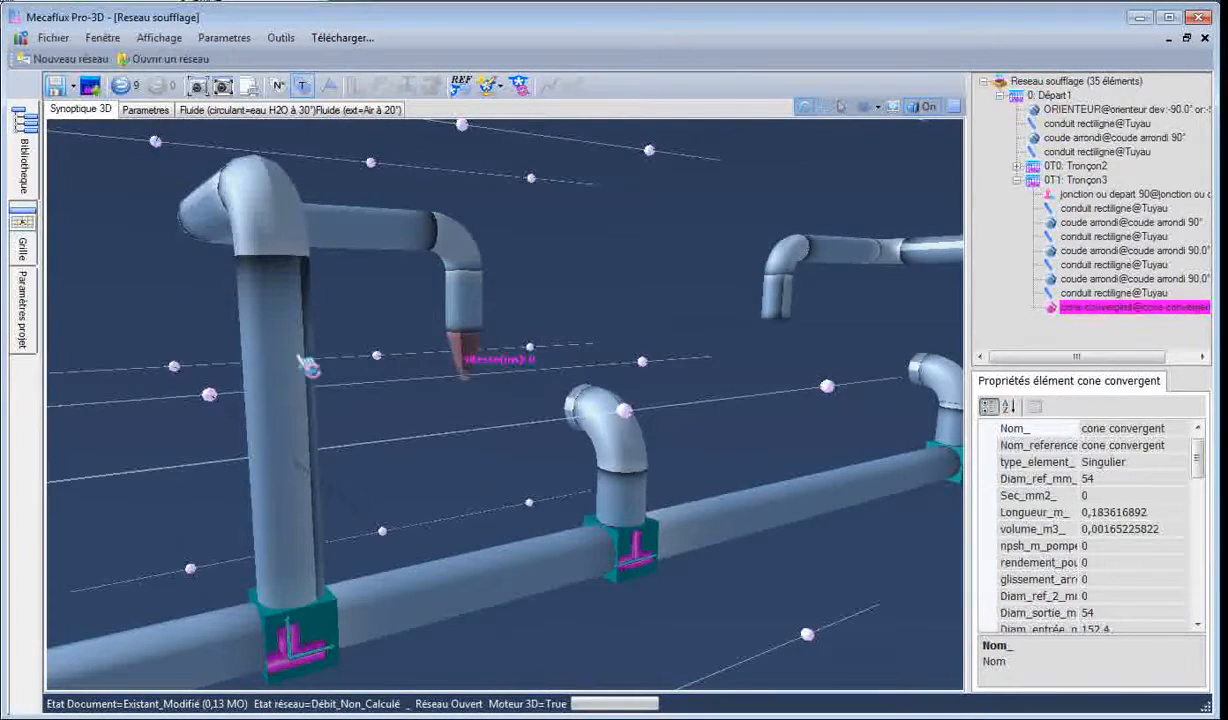
Step: Copy the new convergent cone and insert it downstream of the last straight duct of Tronçon7
click(453, 432)
scroll(466, 397, up, 2)
click(458, 338)
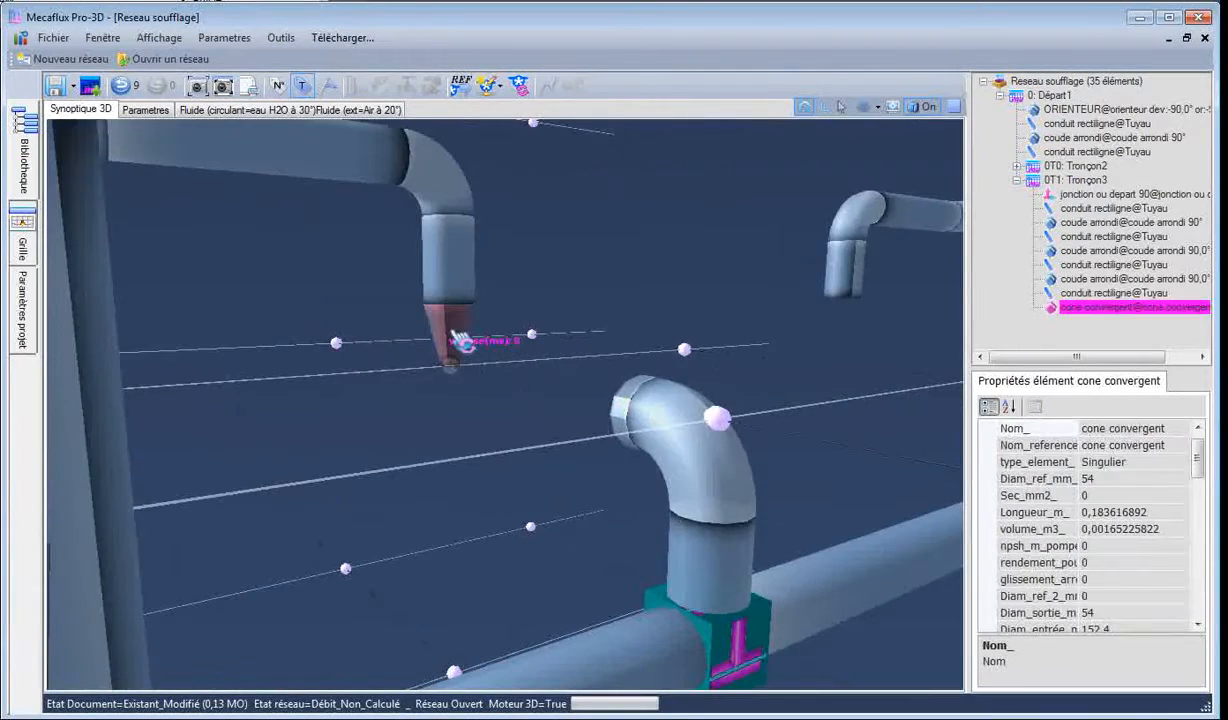
right_click(458, 338)
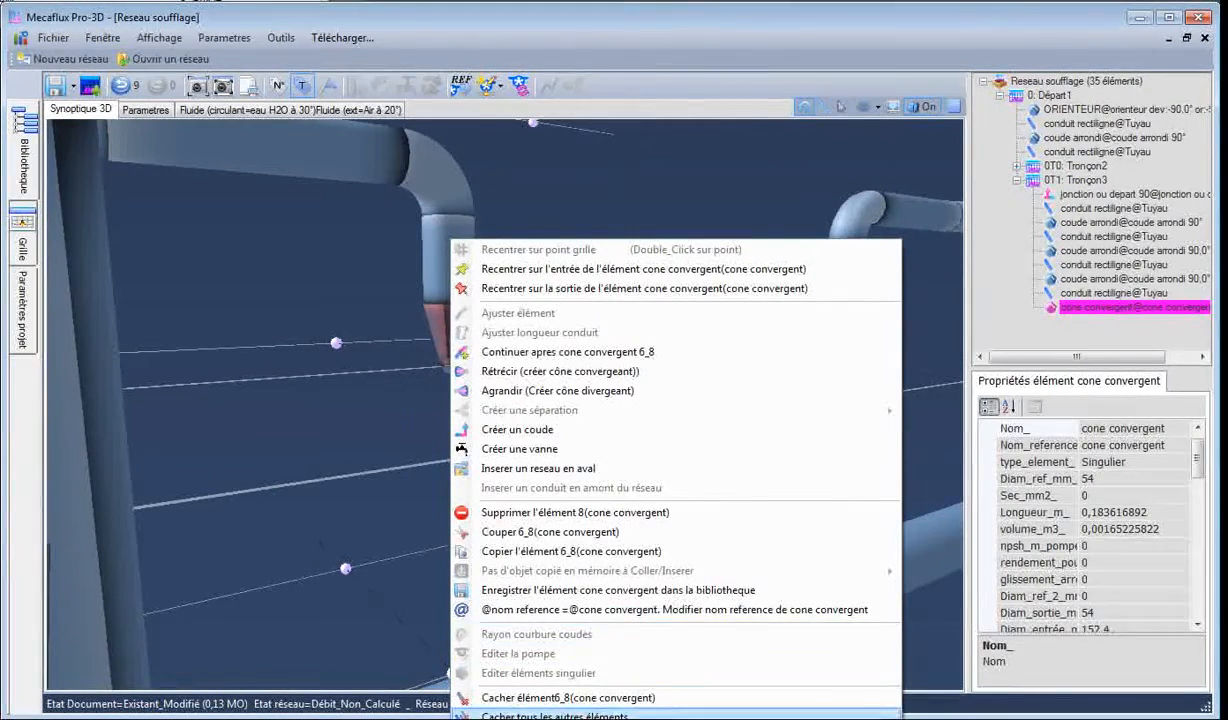
click(510, 551)
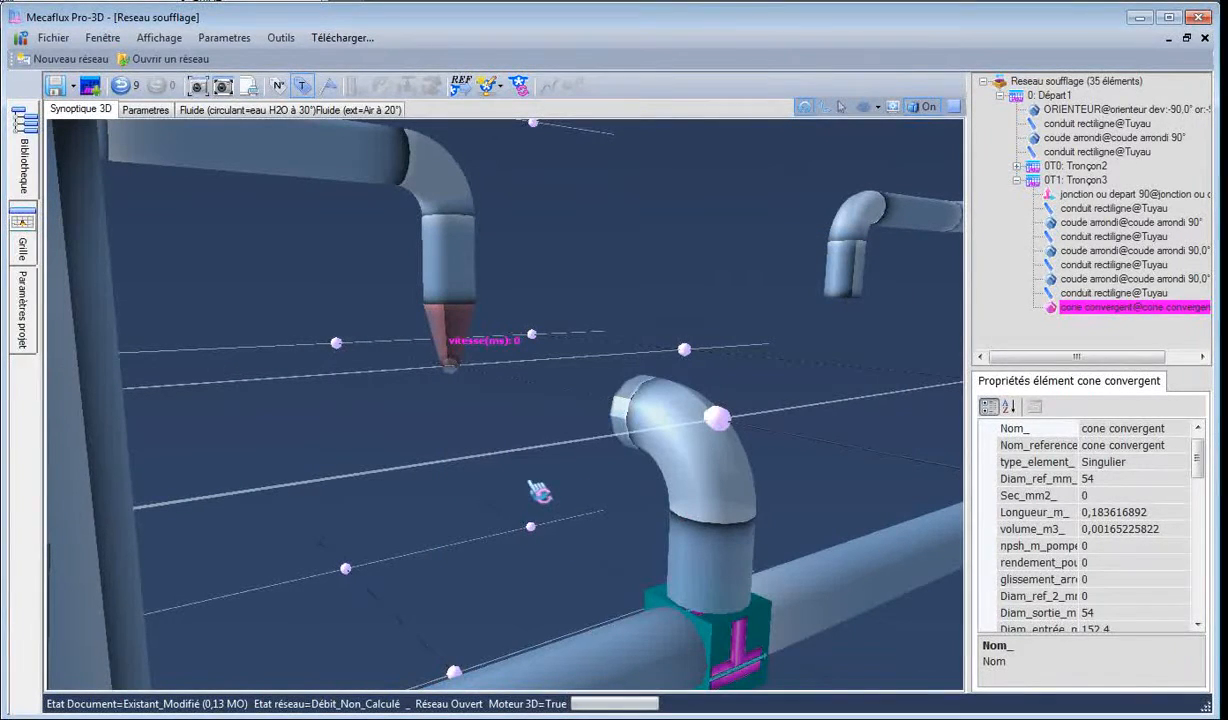
click(845, 332)
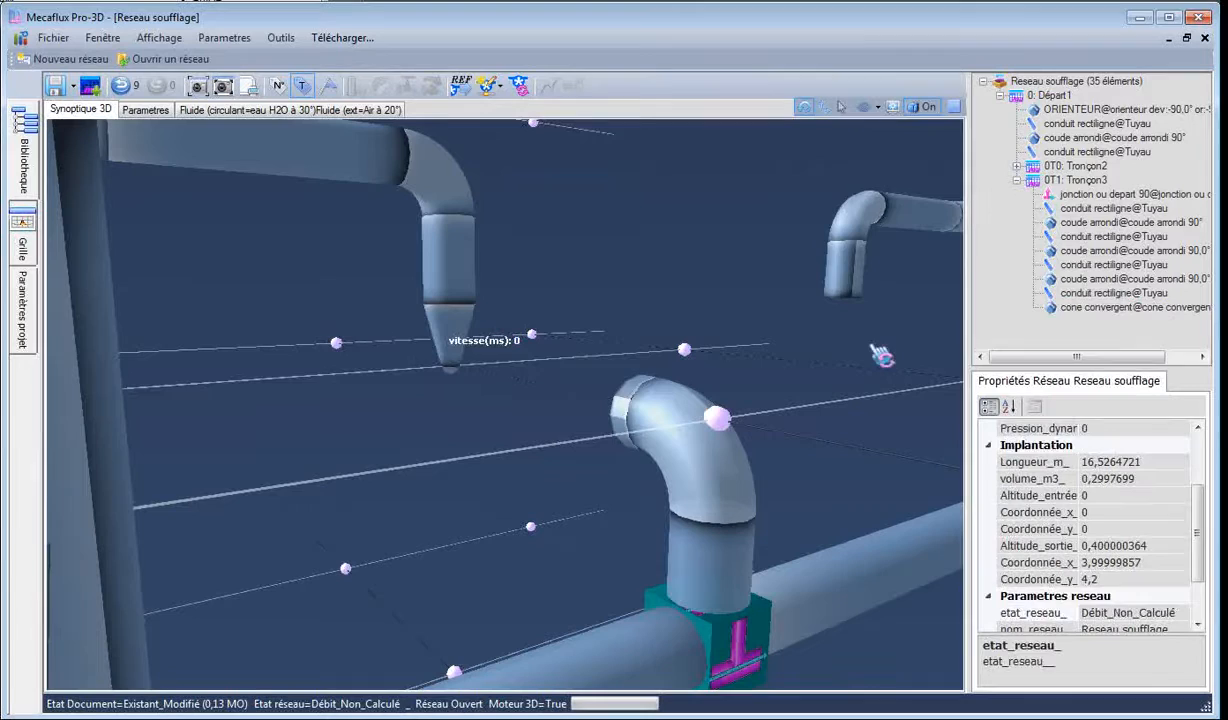
click(858, 295)
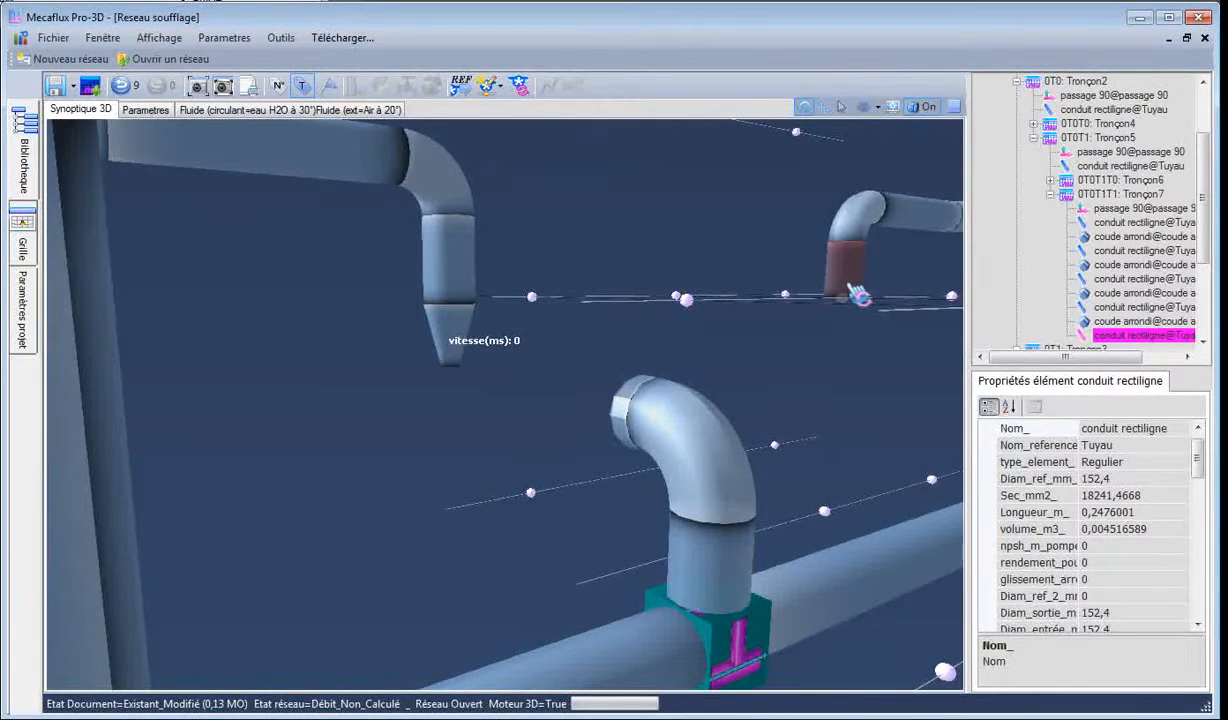
right_click(858, 295)
mouse_move(909, 574)
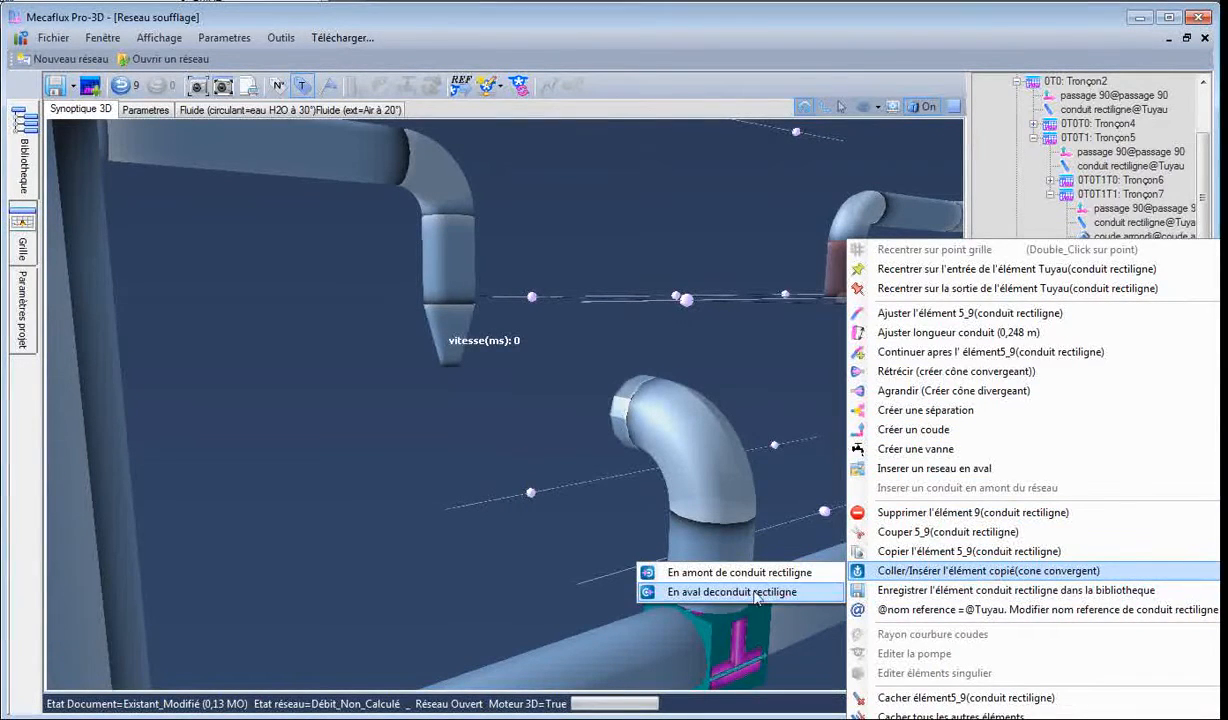
click(748, 592)
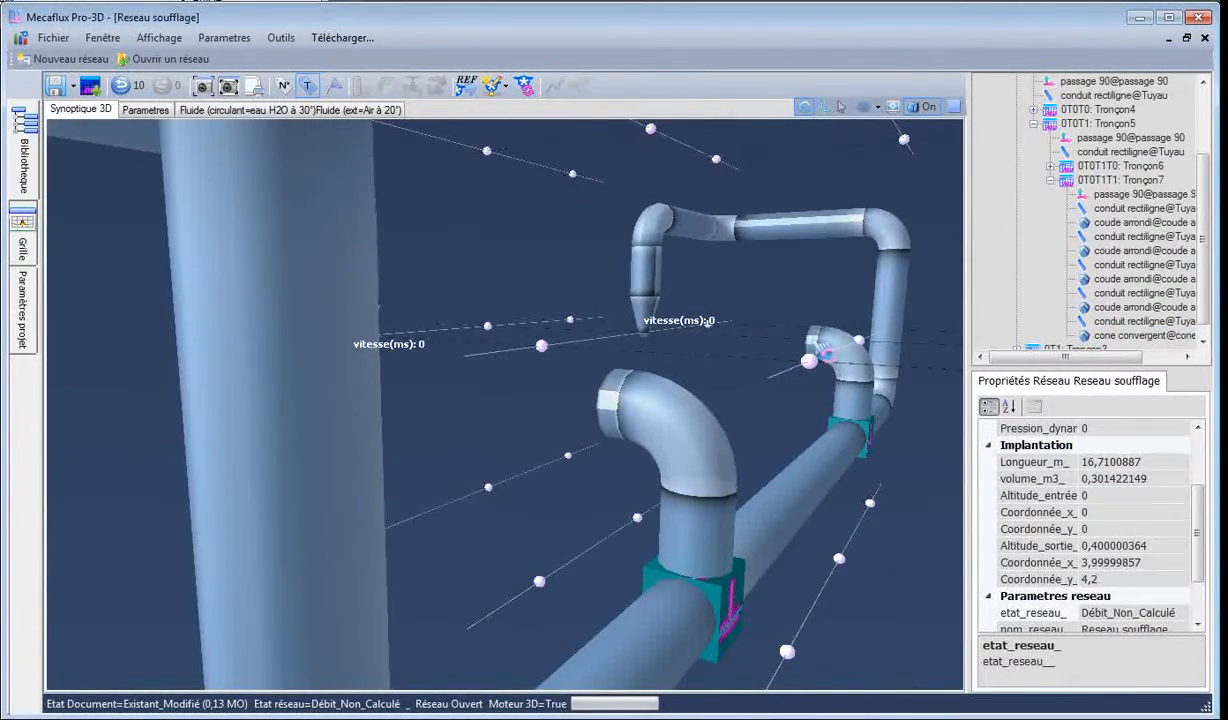
Step: Paste the copied convergent cone onto the end ducts of Tronçon6 and Tronçon4
click(818, 347)
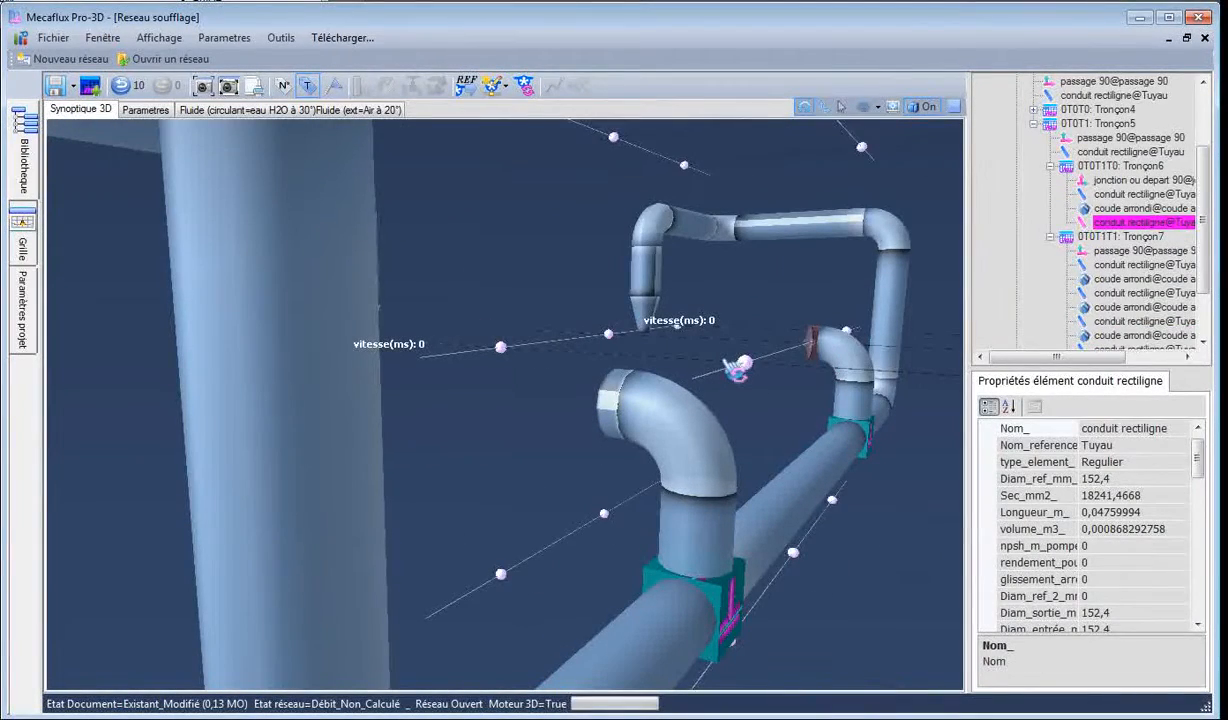
click(740, 366)
click(598, 403)
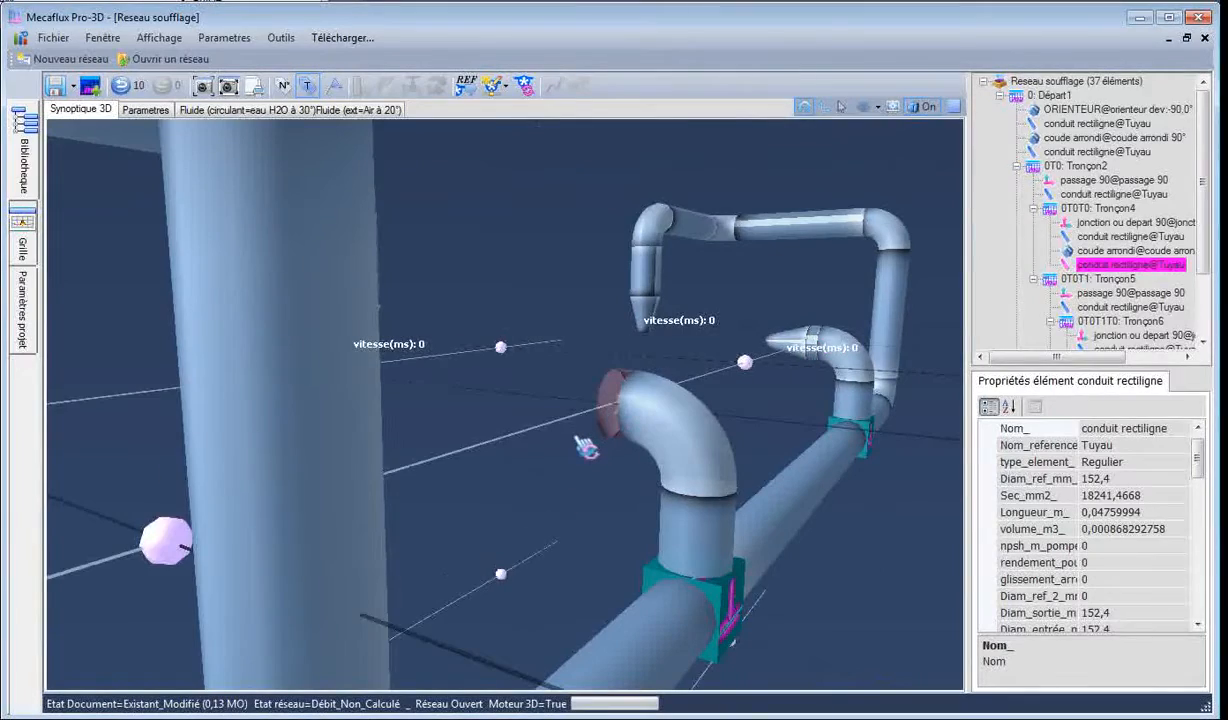
key(ctrl+v)
click(520, 334)
Step: Test the network at a flow of 6000 m3/h by creating a generator that delivers it, and acknowledge the theoretical flow result
scroll(541, 312, down, 3)
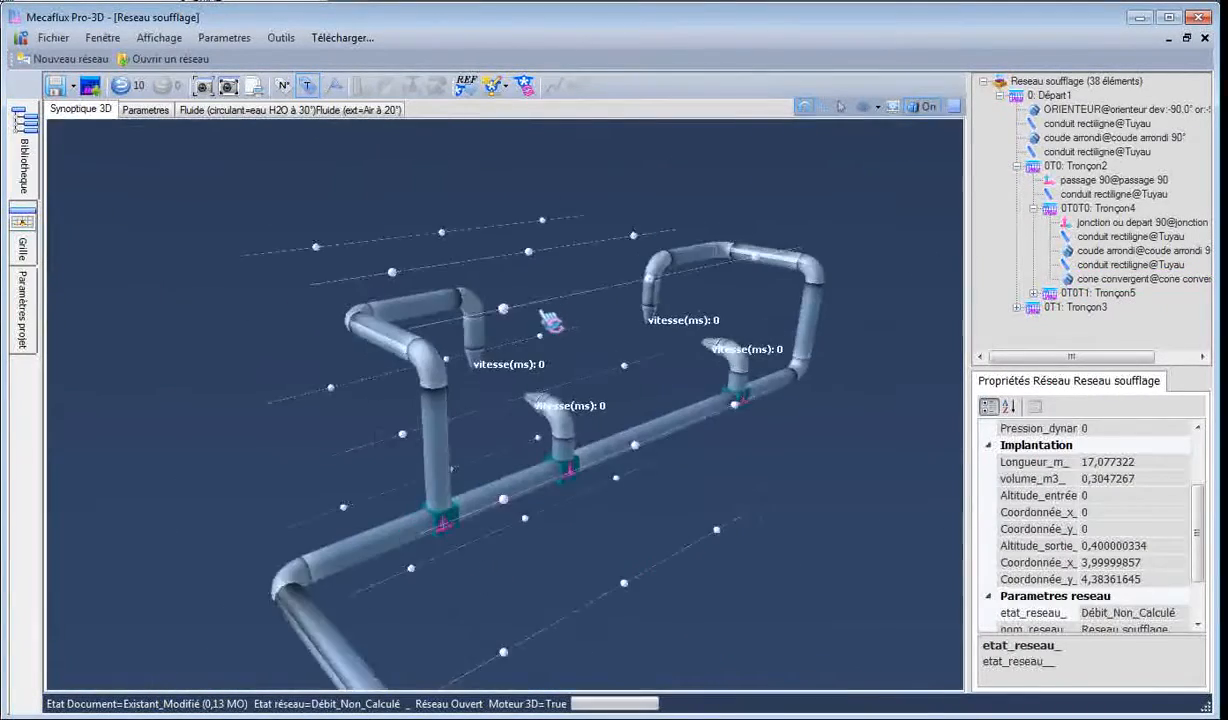
scroll(541, 312, down, 1)
drag(565, 345, 472, 354)
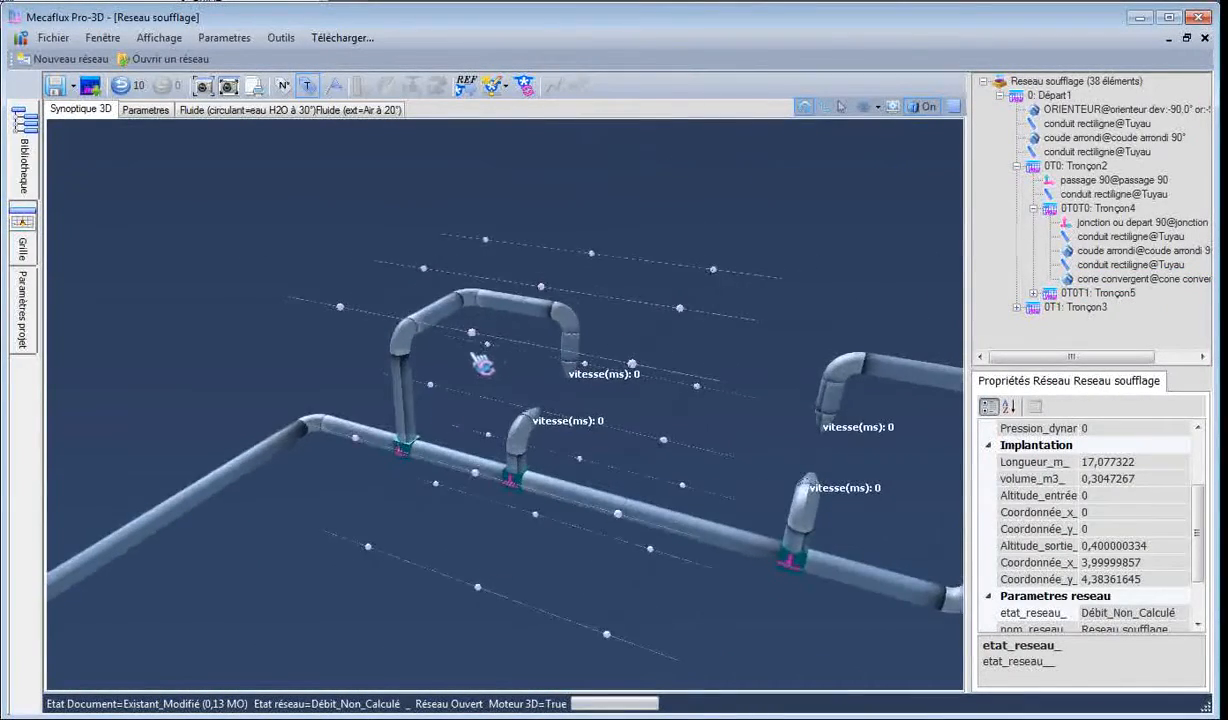
scroll(481, 365, down, 4)
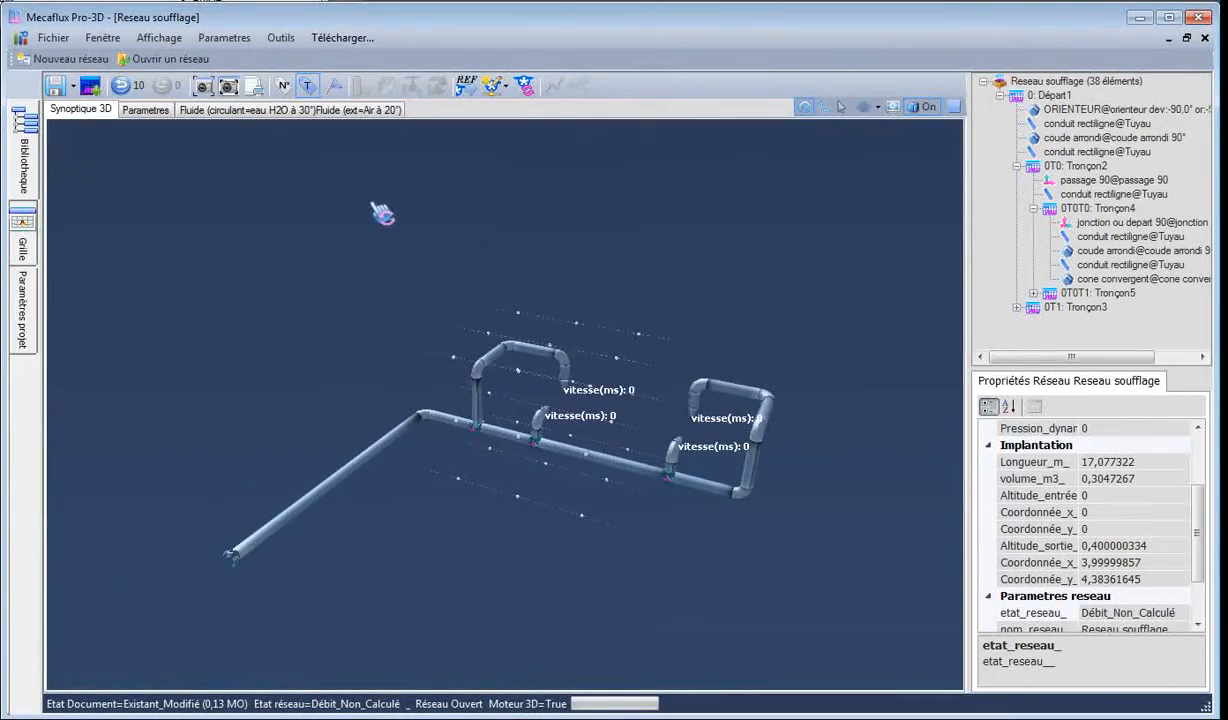
click(492, 87)
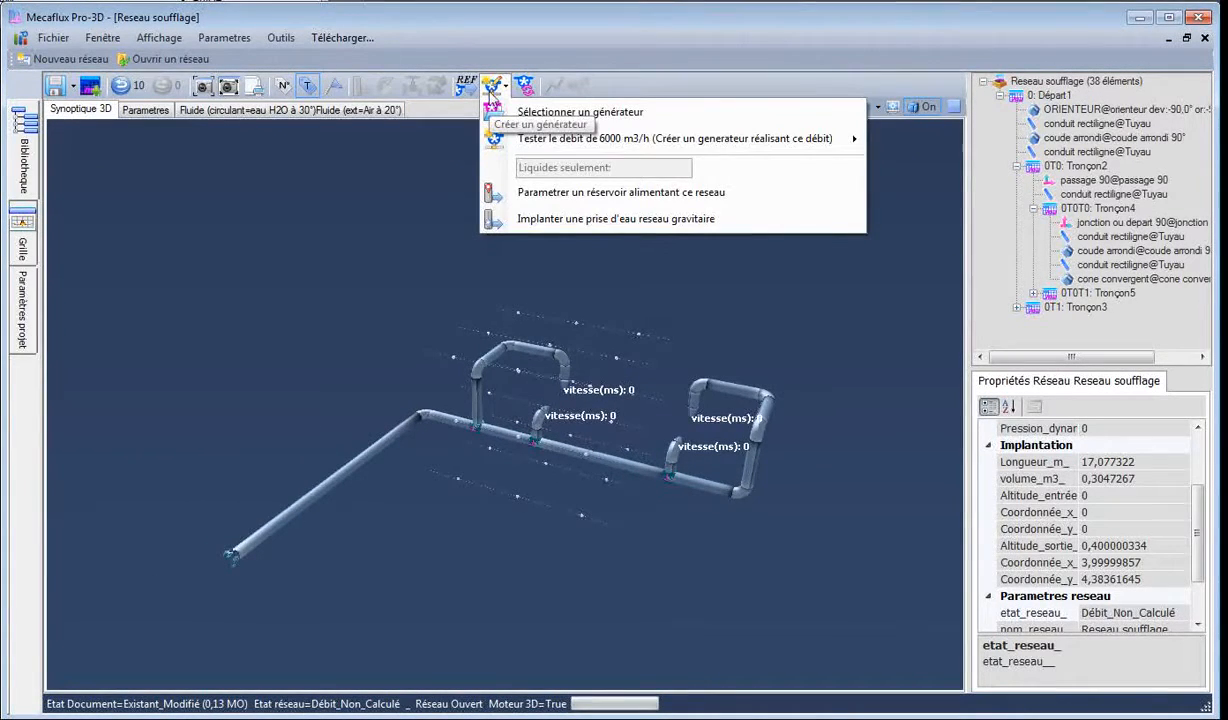
mouse_move(557, 146)
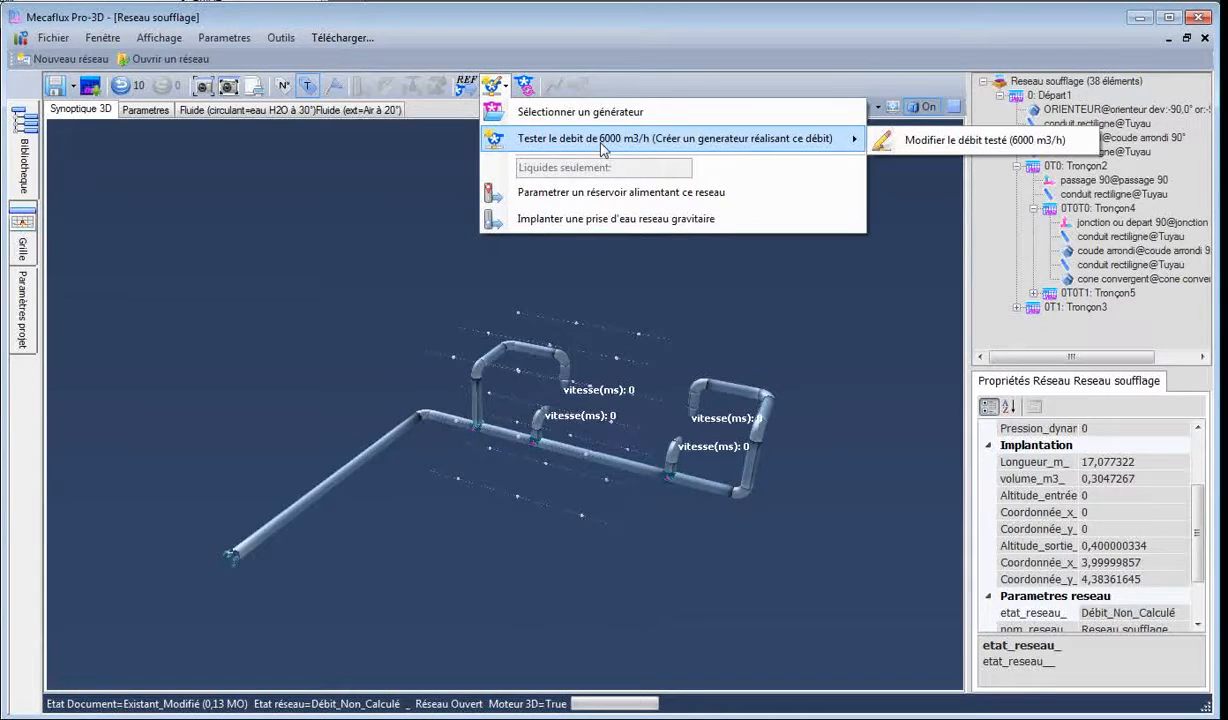
click(602, 146)
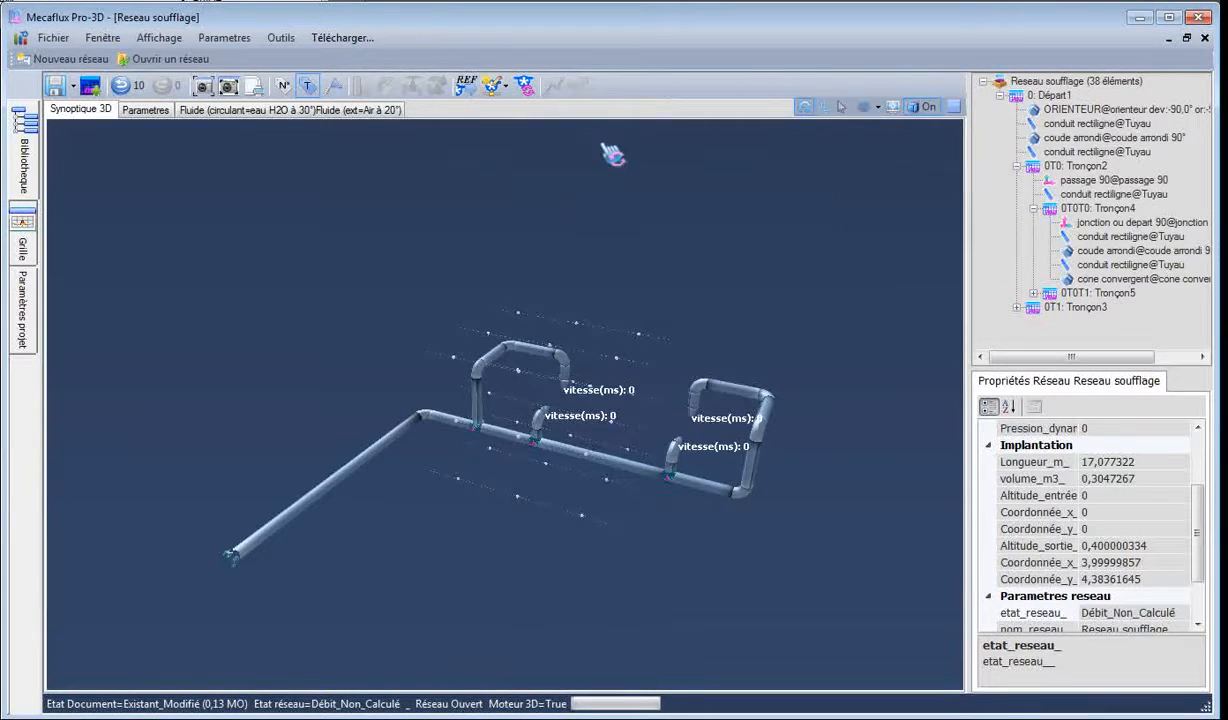
click(327, 333)
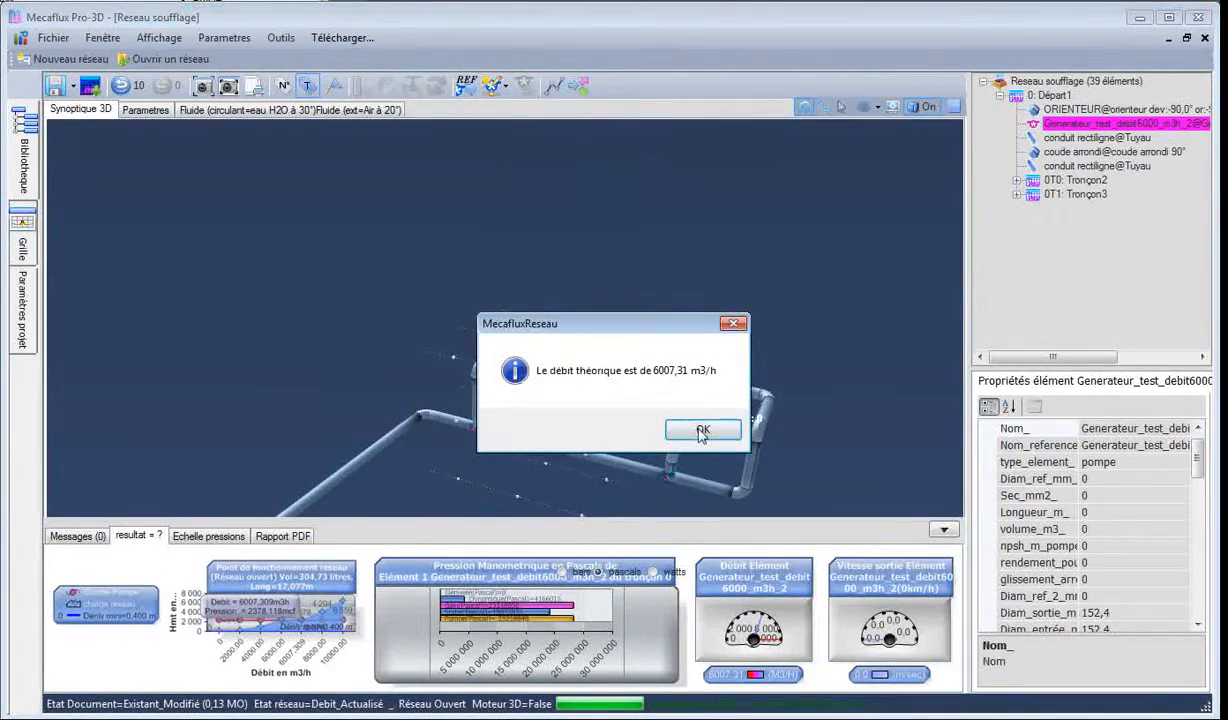
click(702, 431)
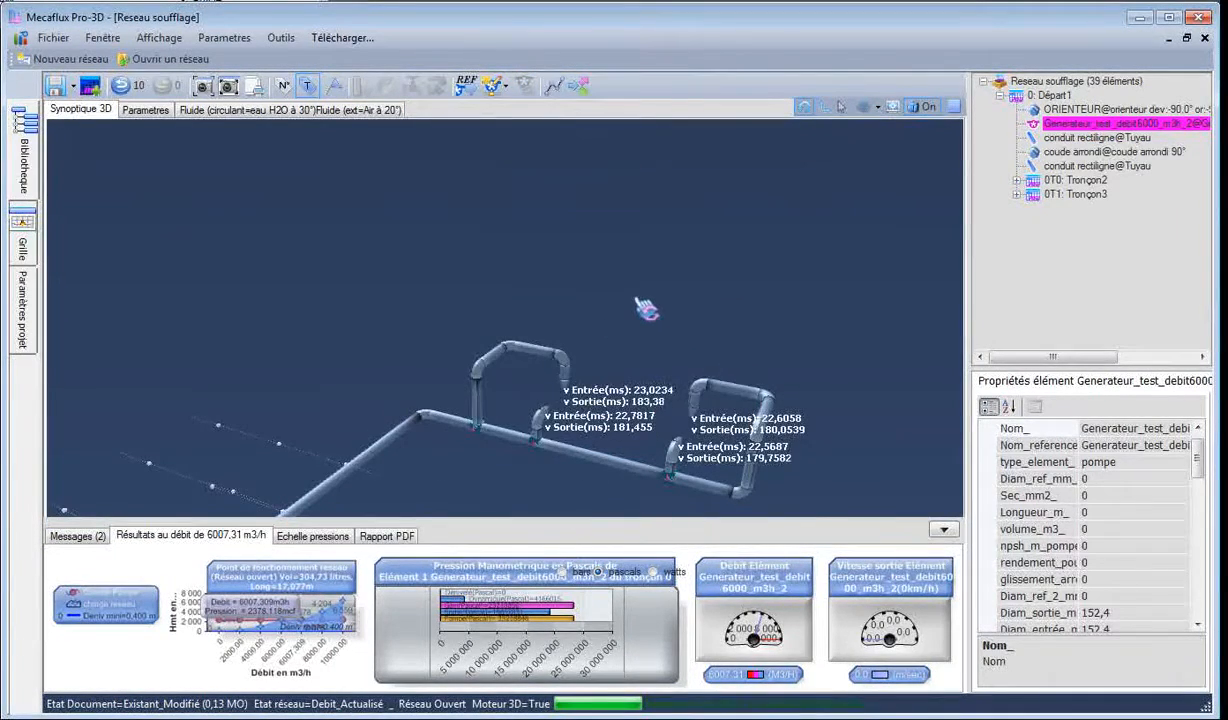
Step: Examine the outlet velocities at the four 54 mm nozzles and compare them with the 140 m/sec target in the notes
drag(645, 310, 488, 443)
scroll(372, 440, up, 3)
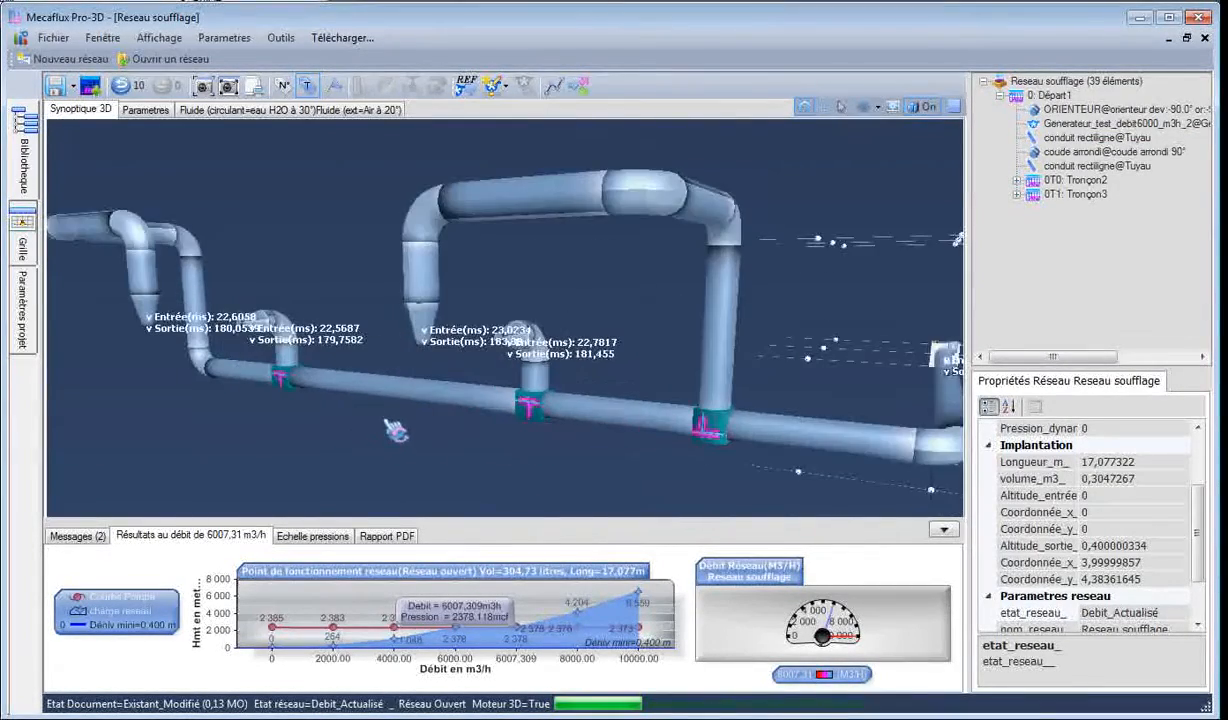
scroll(396, 430, down, 5)
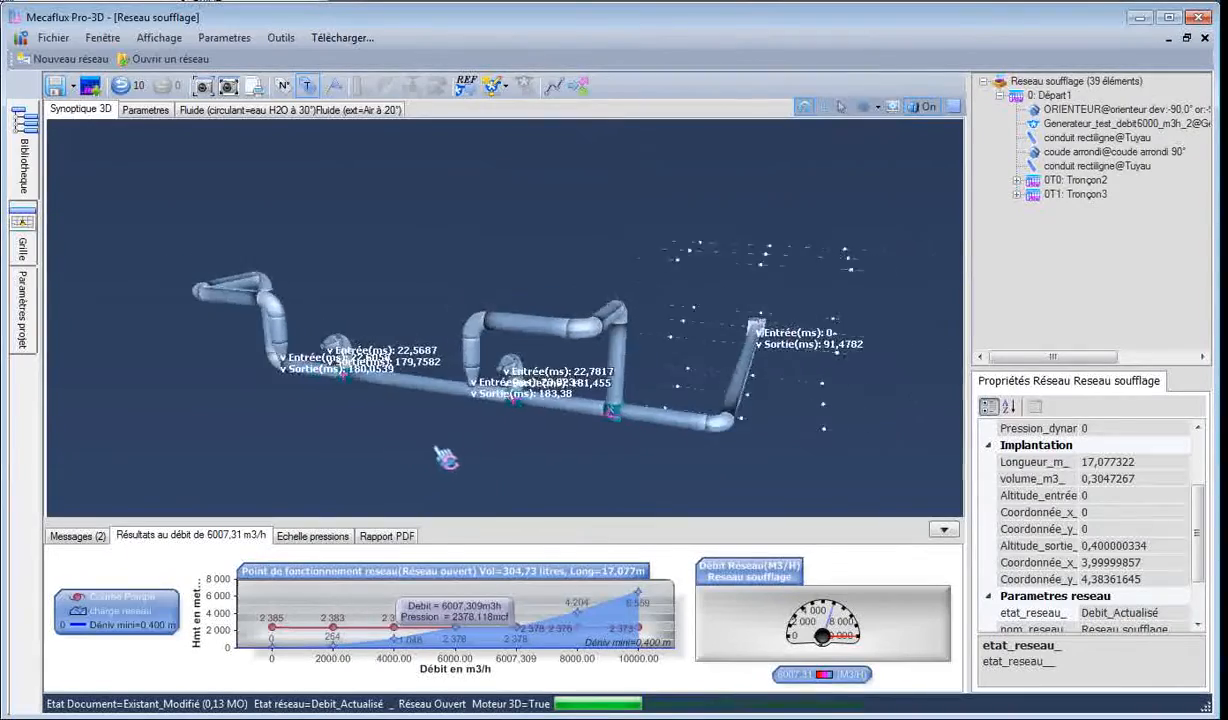
drag(445, 457, 720, 462)
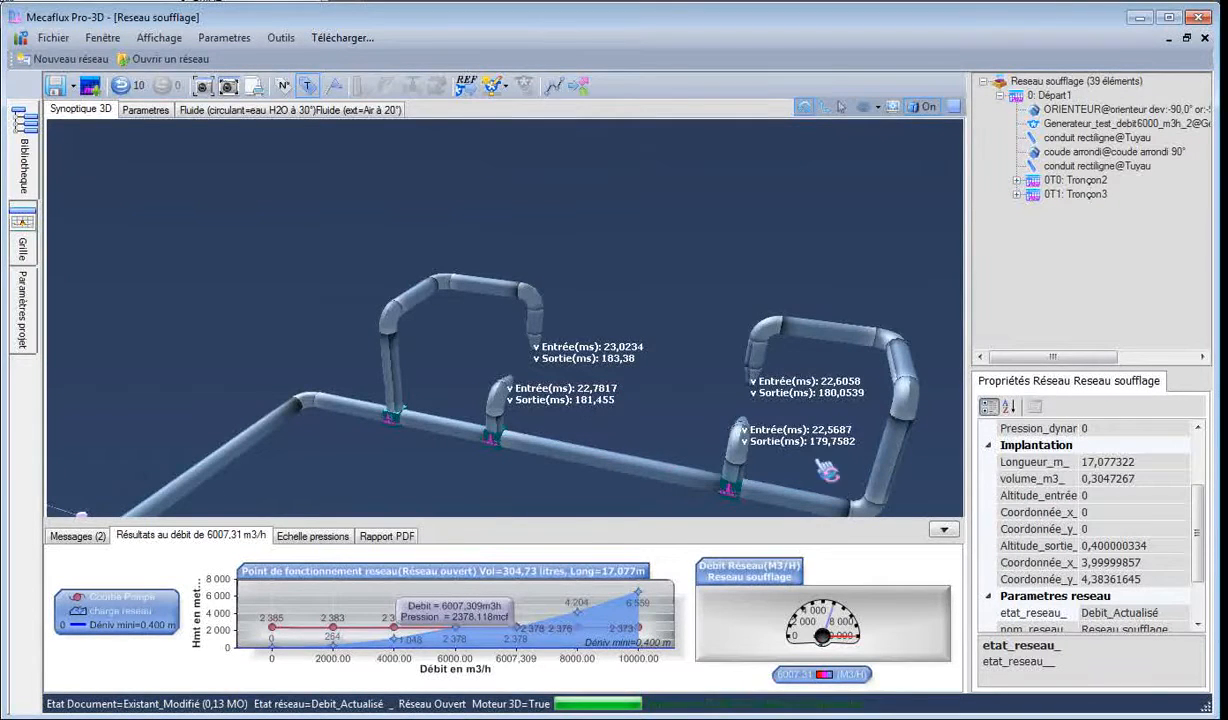
drag(619, 398, 640, 428)
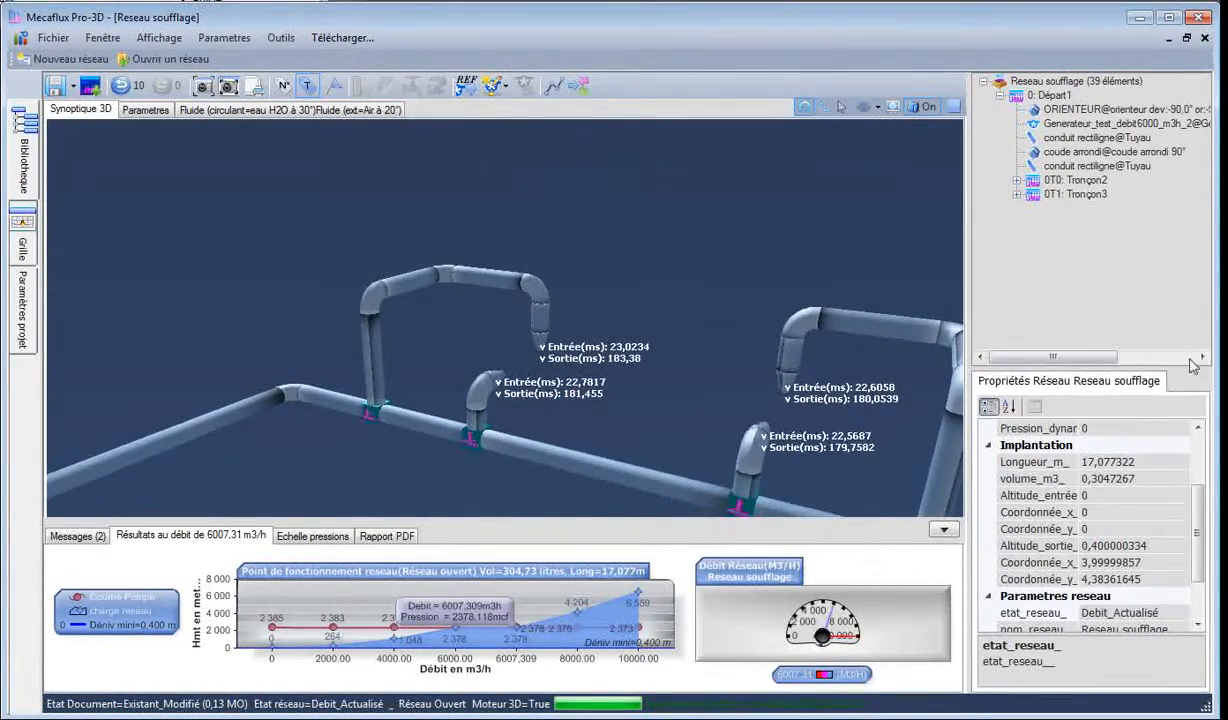
click(1222, 362)
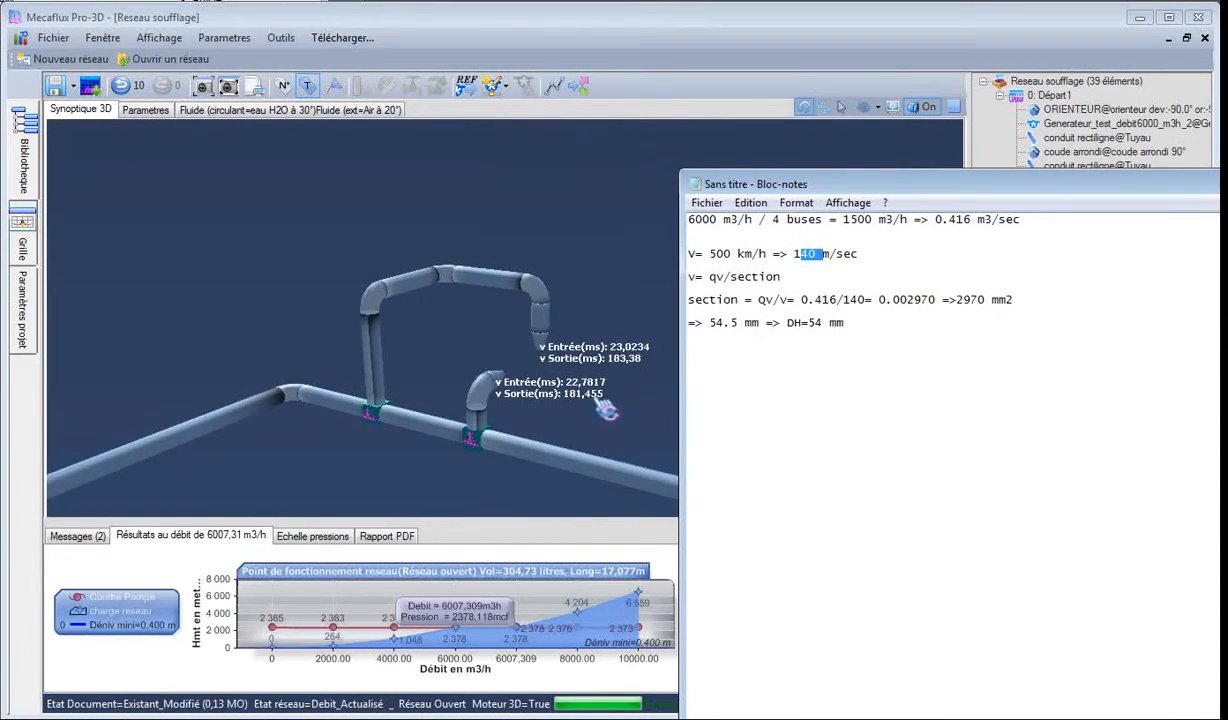
click(585, 358)
Step: Delete the 54 mm convergent cones from the ends of Tronçon3, Tronçon4, Tronçon7 and Tronçon6
scroll(584, 365, up, 5)
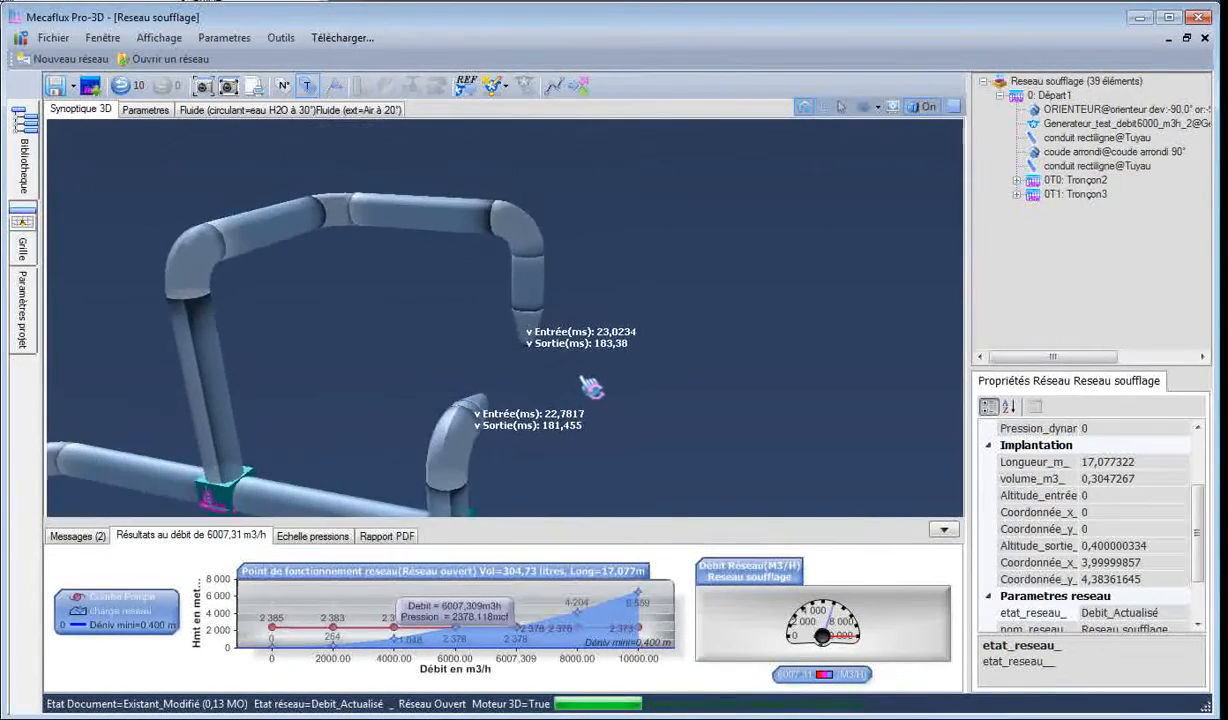
click(530, 338)
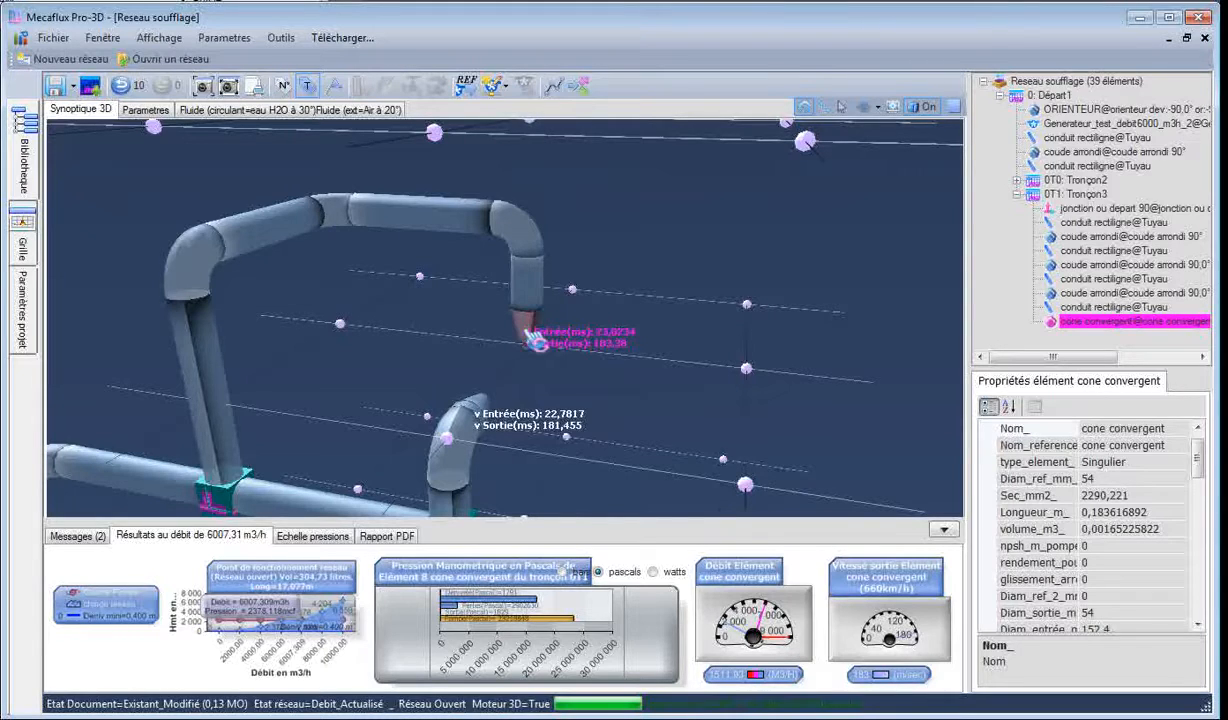
key(Delete)
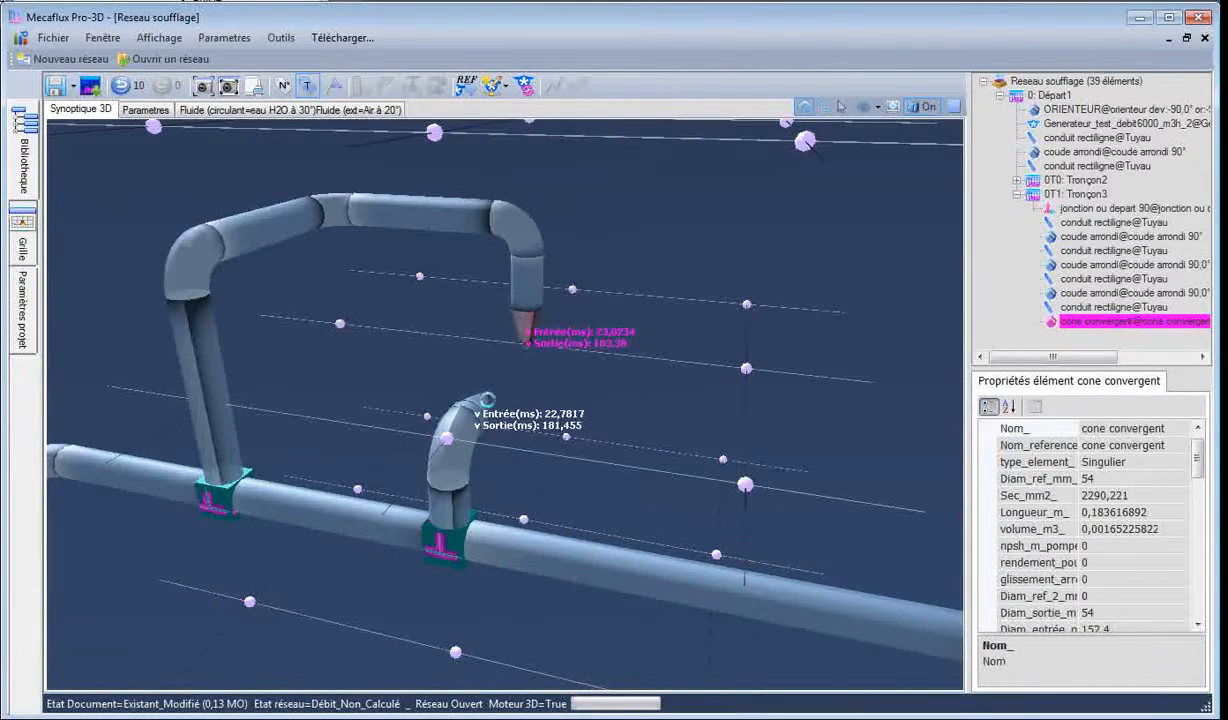
click(489, 403)
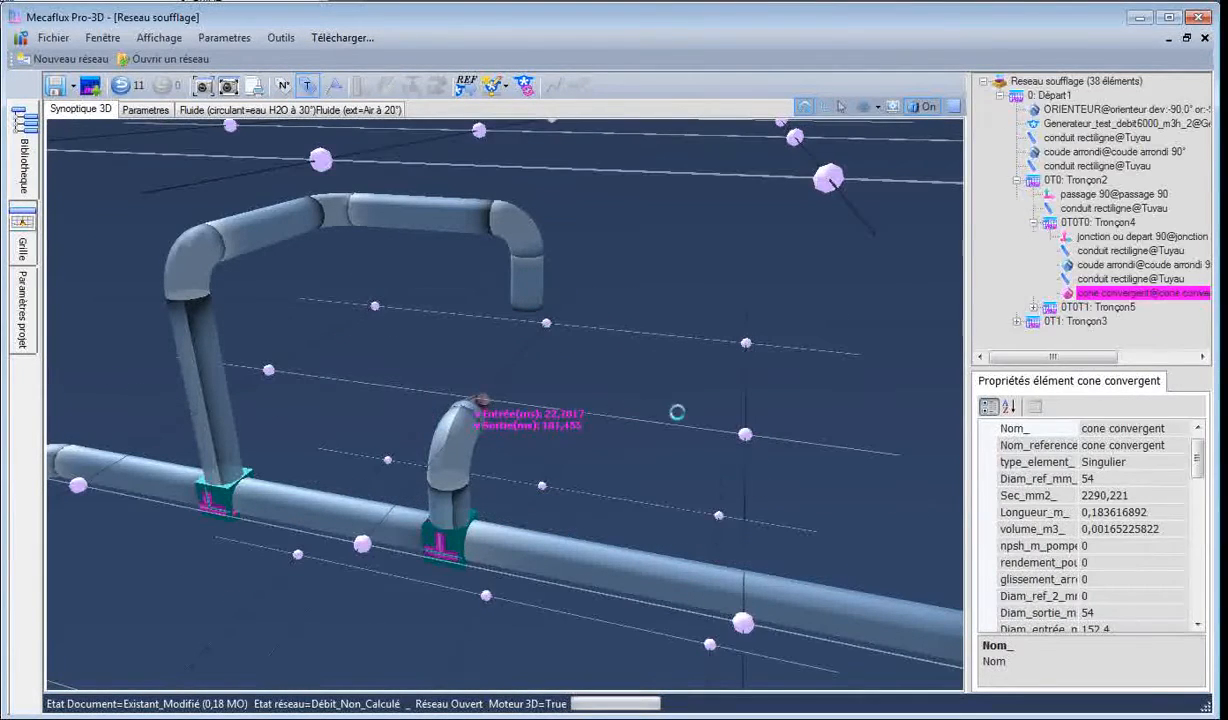
key(Delete)
click(745, 295)
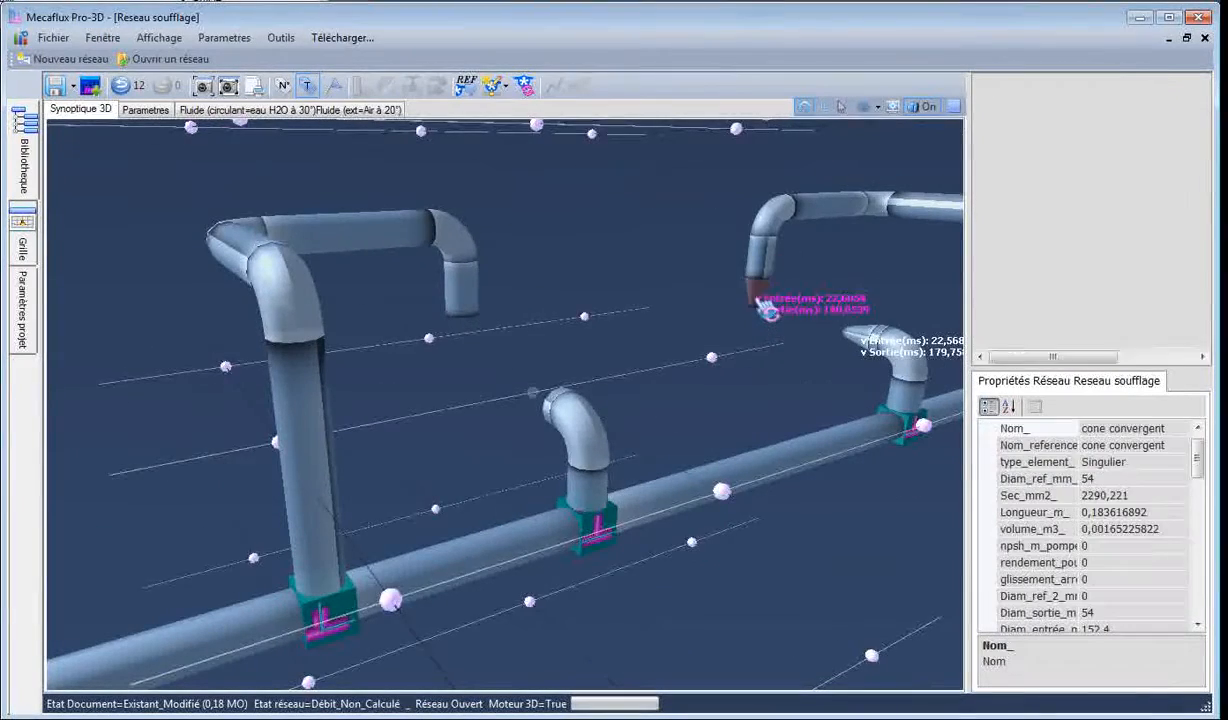
key(Delete)
click(858, 341)
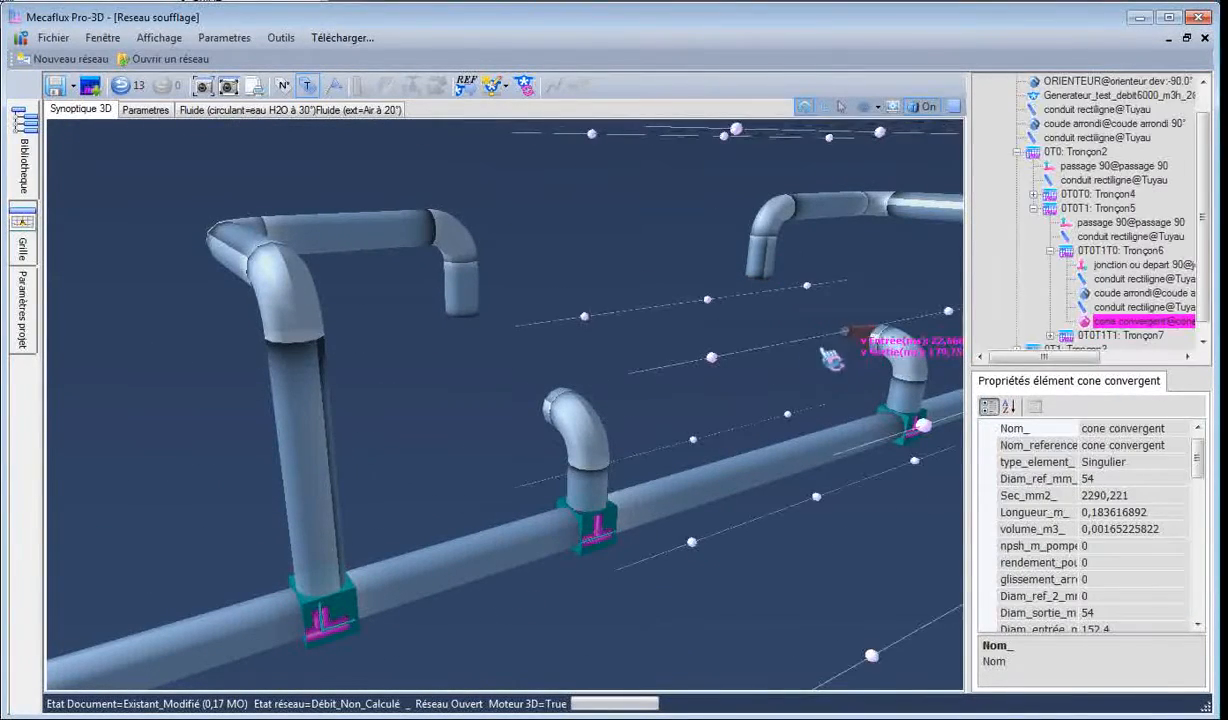
key(Delete)
Step: Insert a convergent cone with a 60 mm outlet diameter and 30° angle after the last straight duct of Tronçon7
click(765, 262)
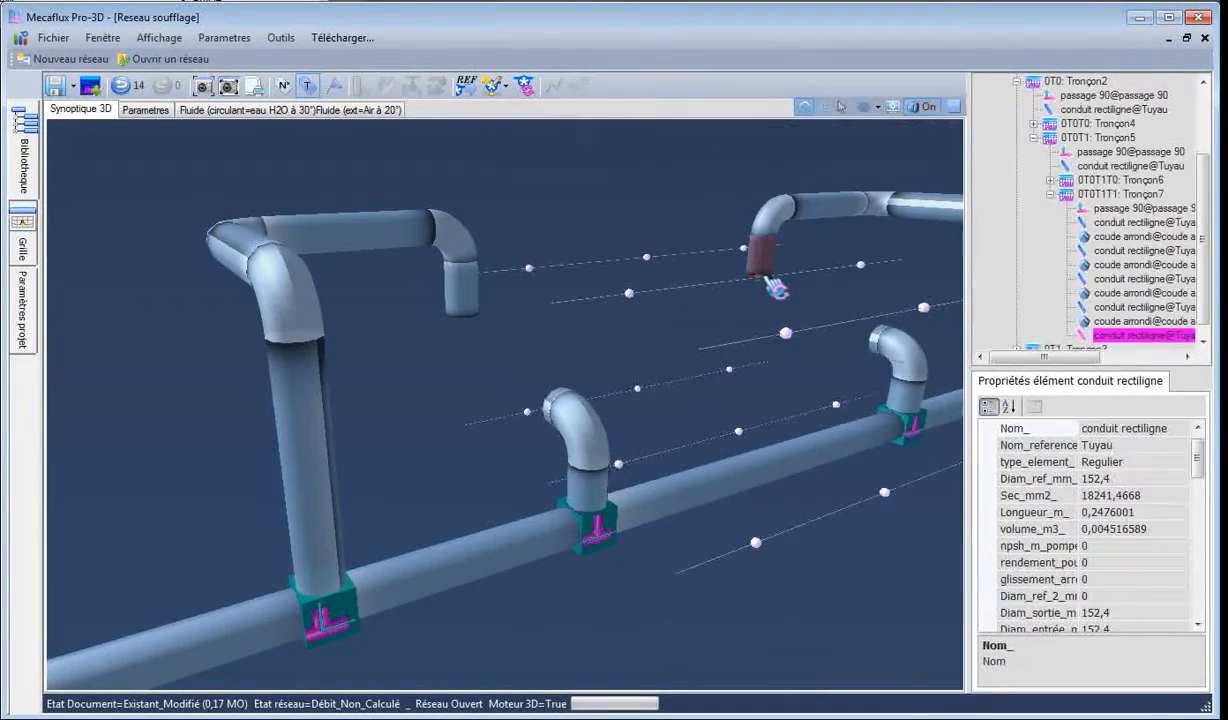
right_click(765, 244)
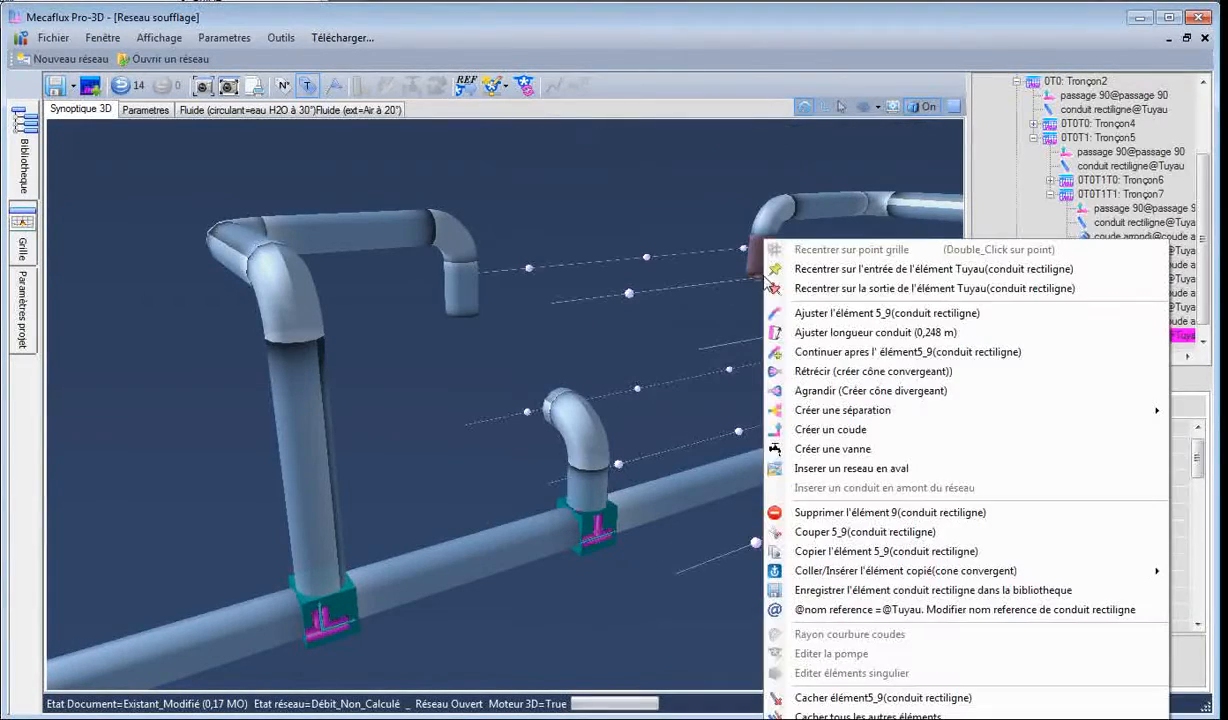
click(805, 371)
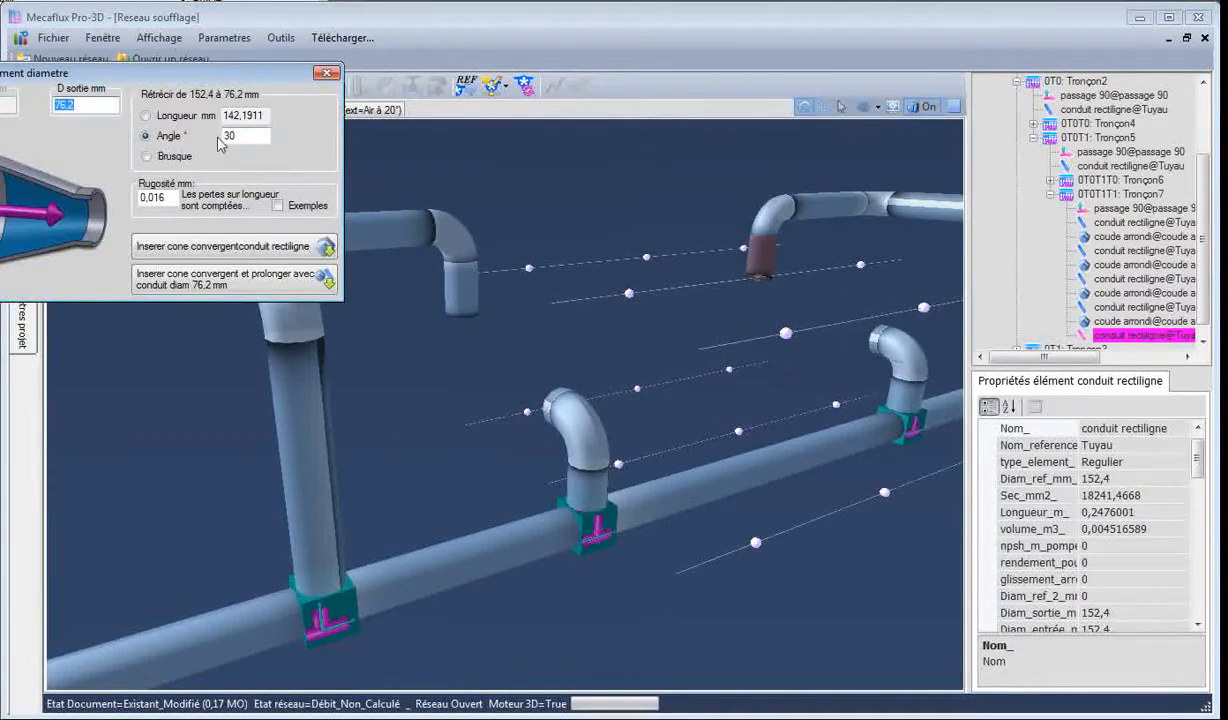
key(BackSpace)
text(60)
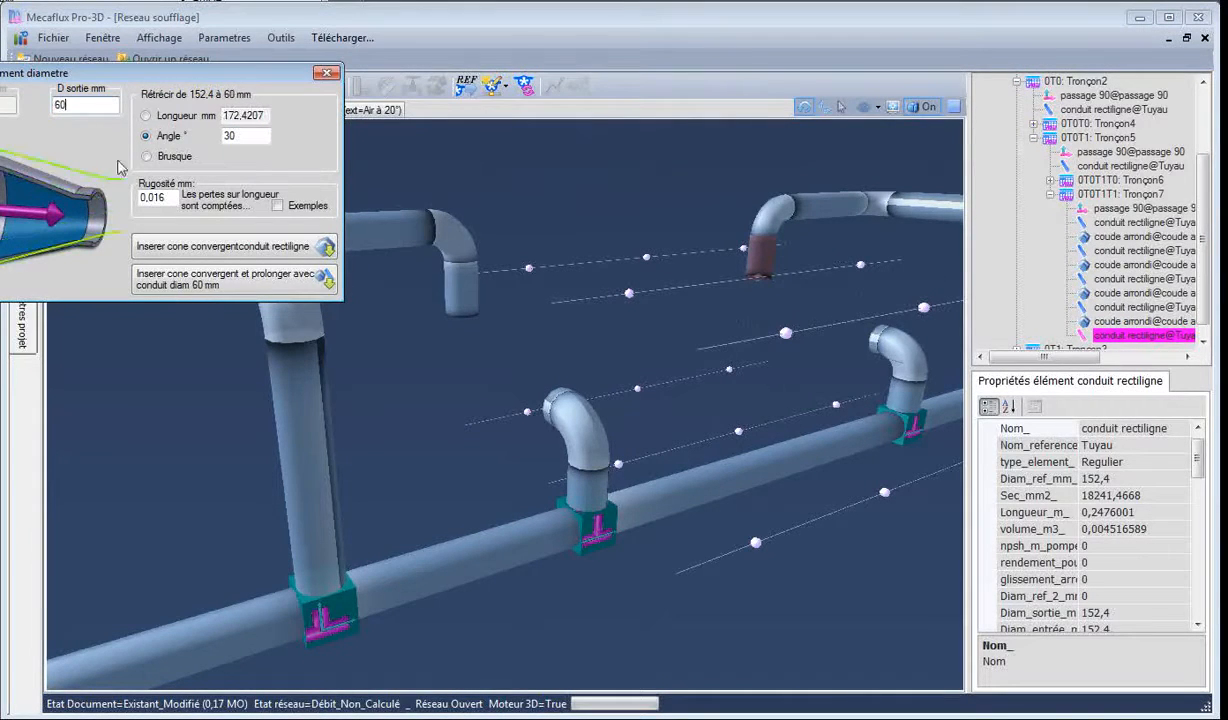
click(268, 272)
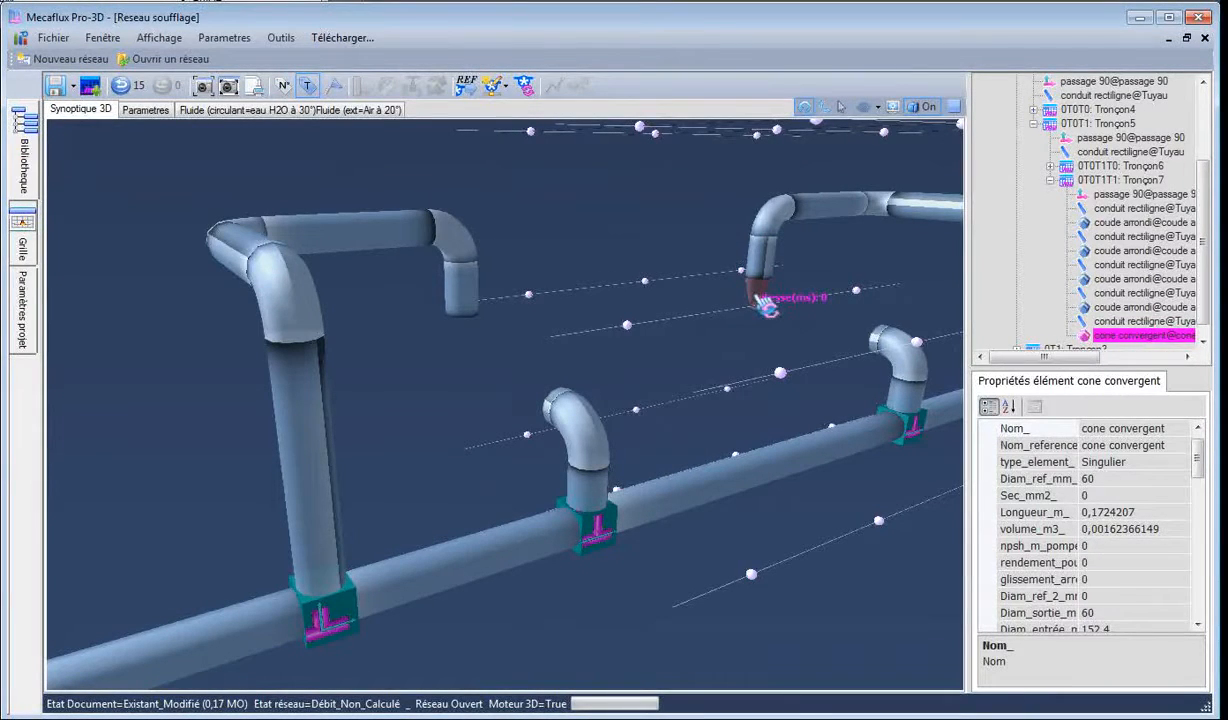
Step: Paste the 60 mm convergent cone onto the end ducts of Tronçon3, Tronçon4 and Tronçon6
click(470, 310)
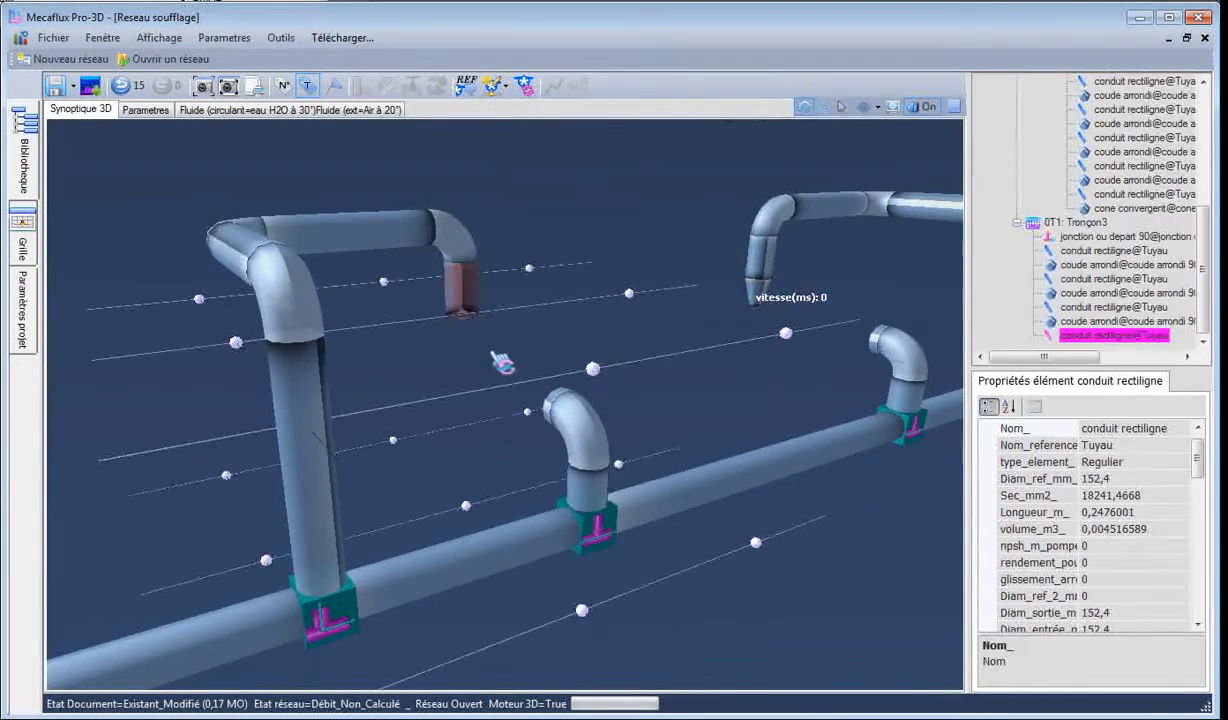
key(ctrl+v)
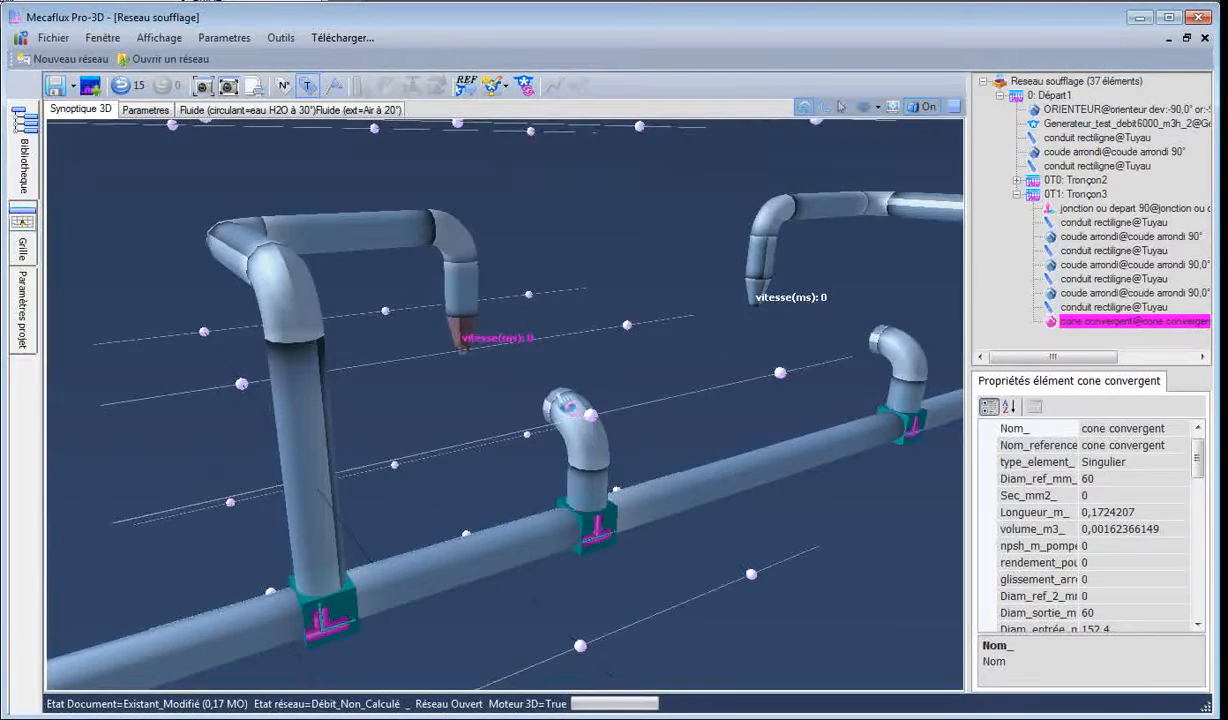
click(547, 387)
key(ctrl+v)
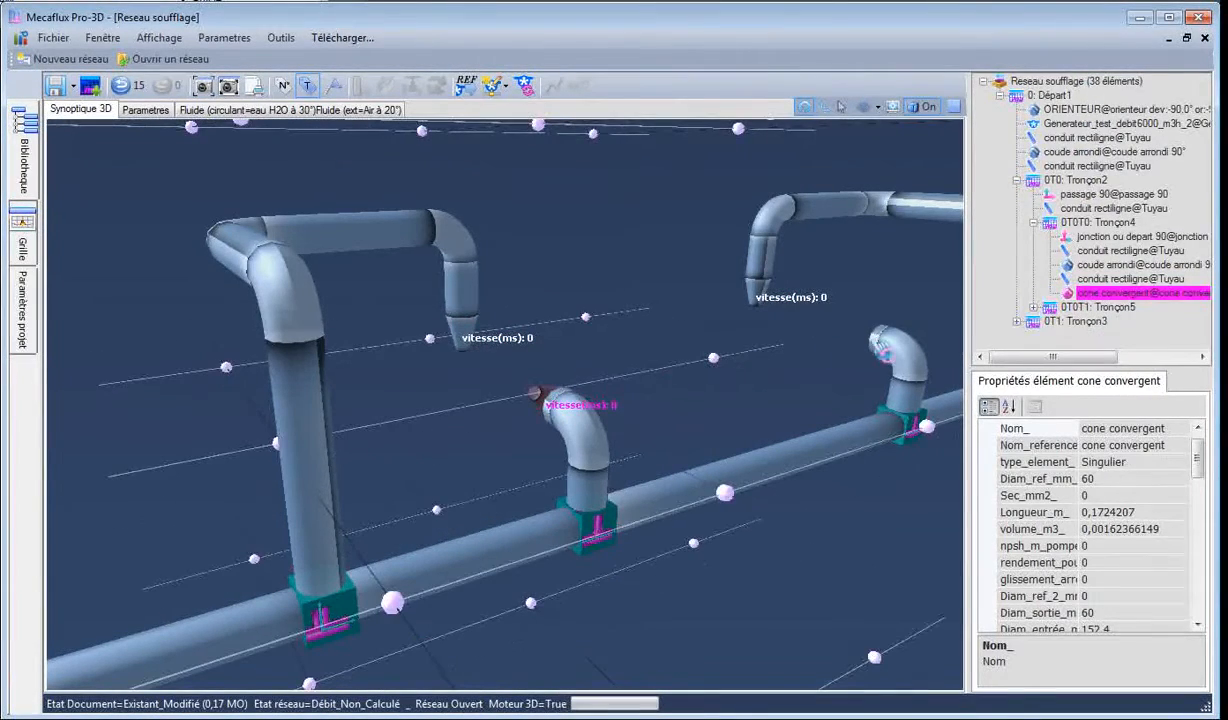
click(886, 350)
key(ctrl+v)
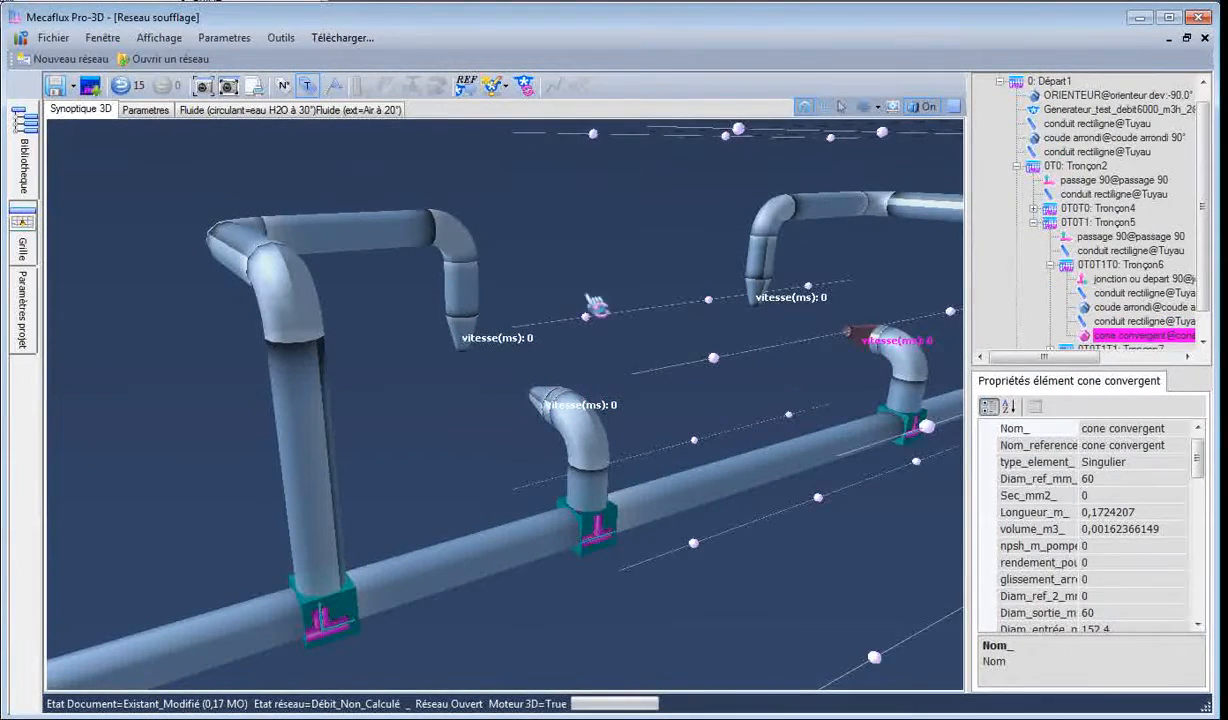
Step: Rerun the 6000 m3/h flow test with a new generator for the network fitted with 60 mm cones, and acknowledge the result
click(494, 86)
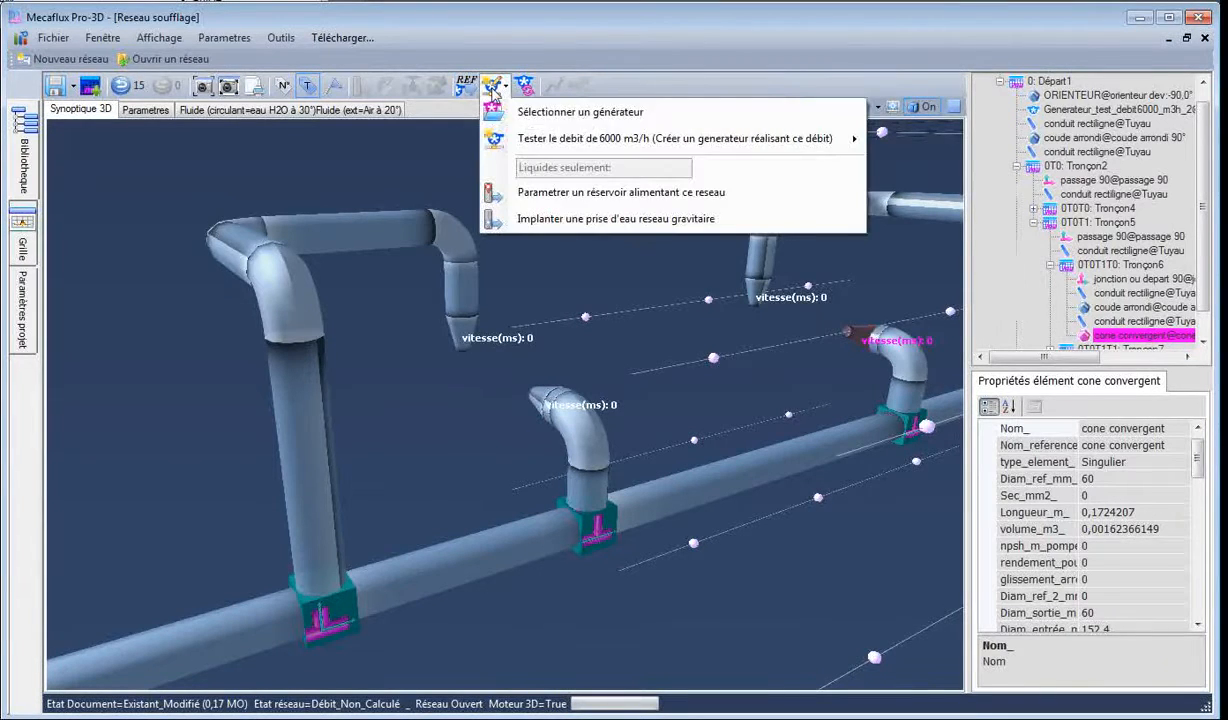
mouse_move(548, 145)
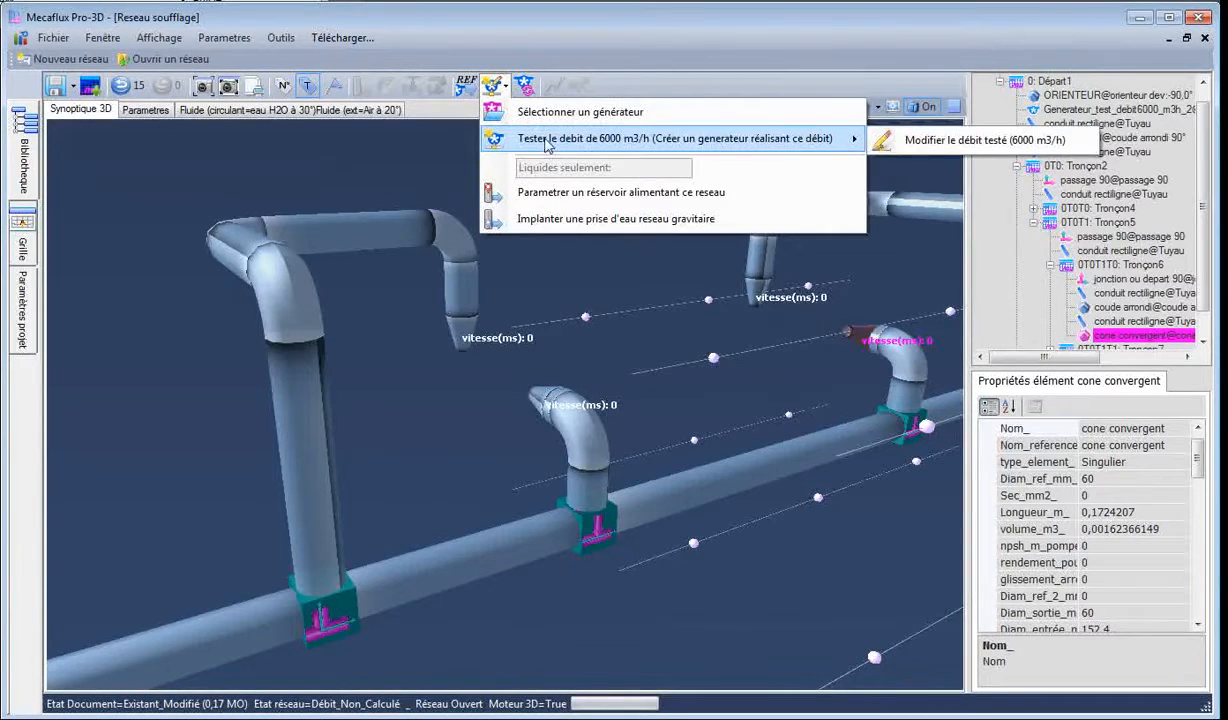
click(659, 146)
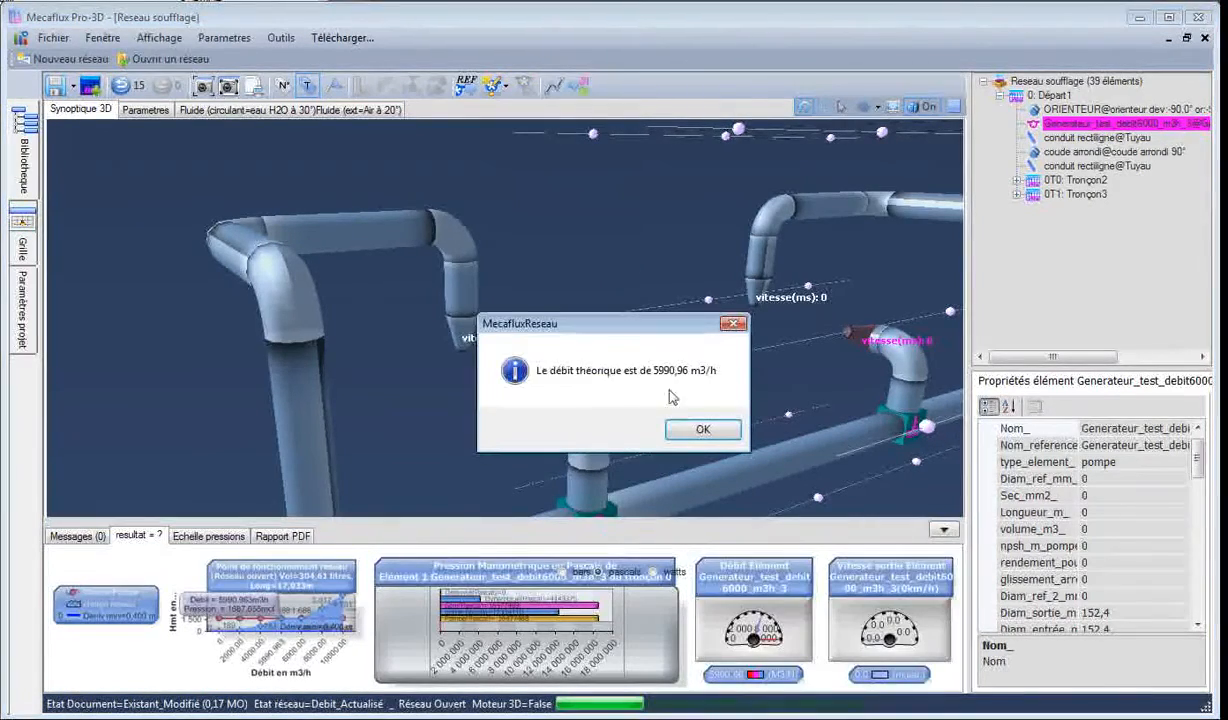
click(700, 430)
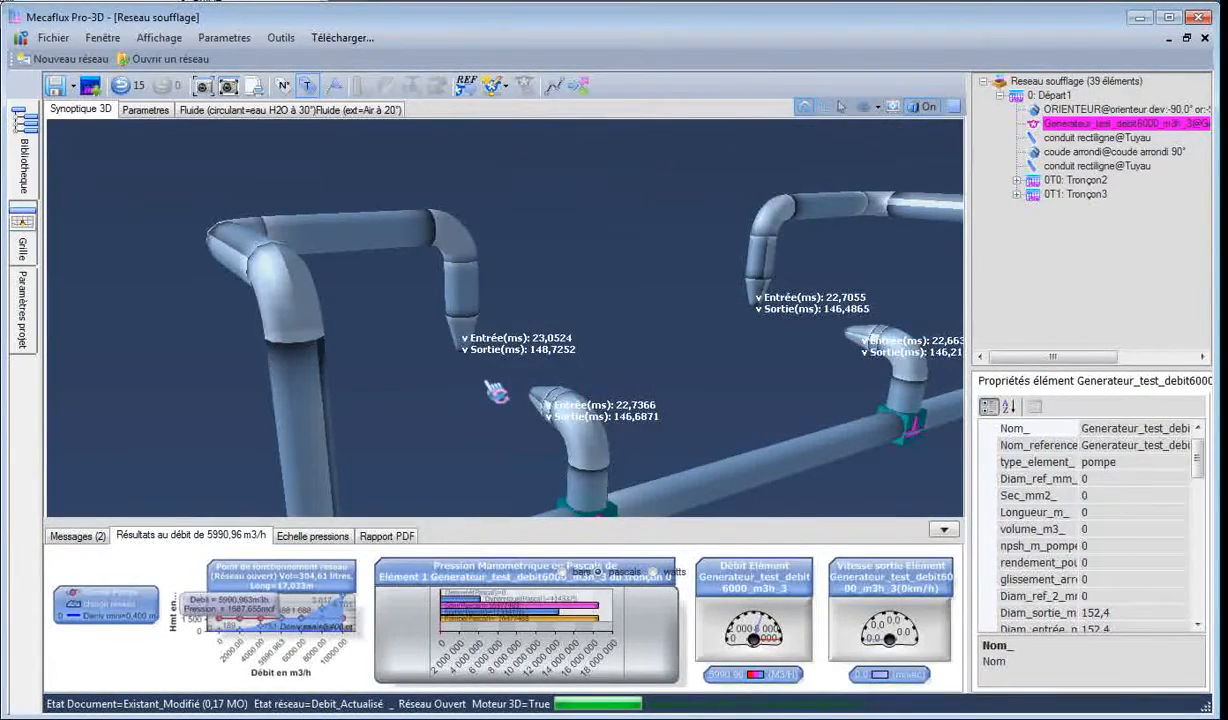
Step: Check the outlet velocities at the 60 mm nozzles against the 140 m/sec target in the notes
click(488, 400)
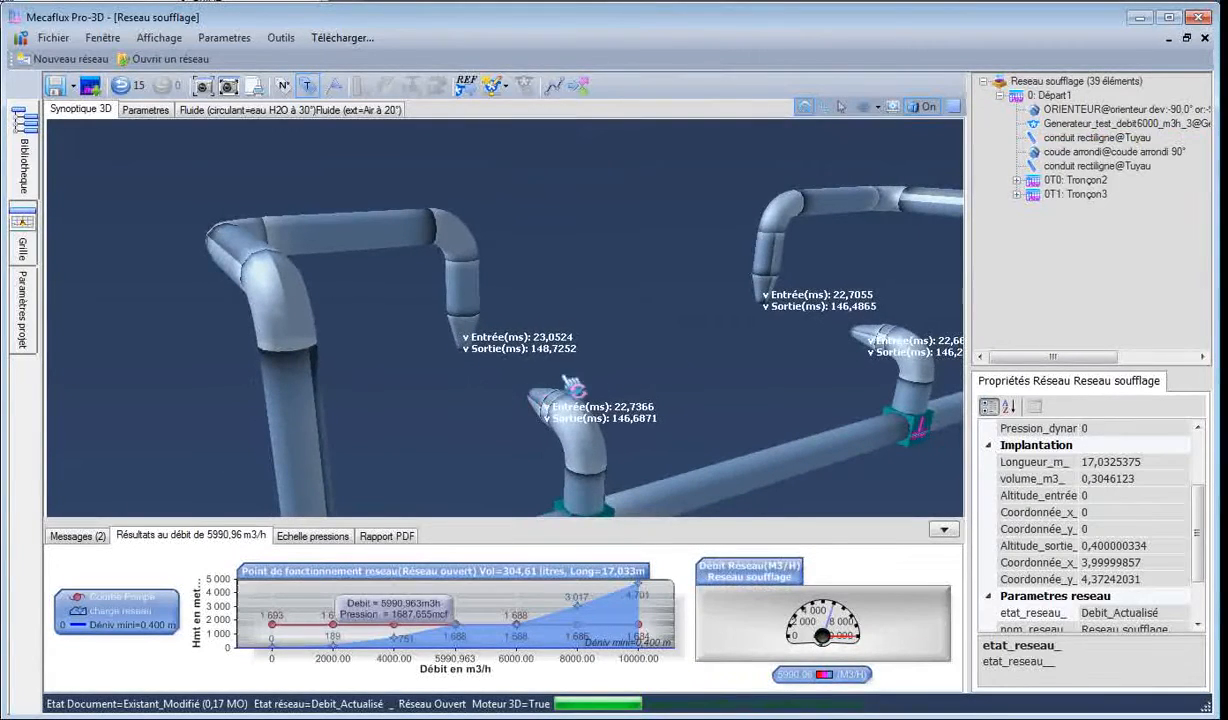
scroll(668, 367, down, 2)
key(alt+Tab)
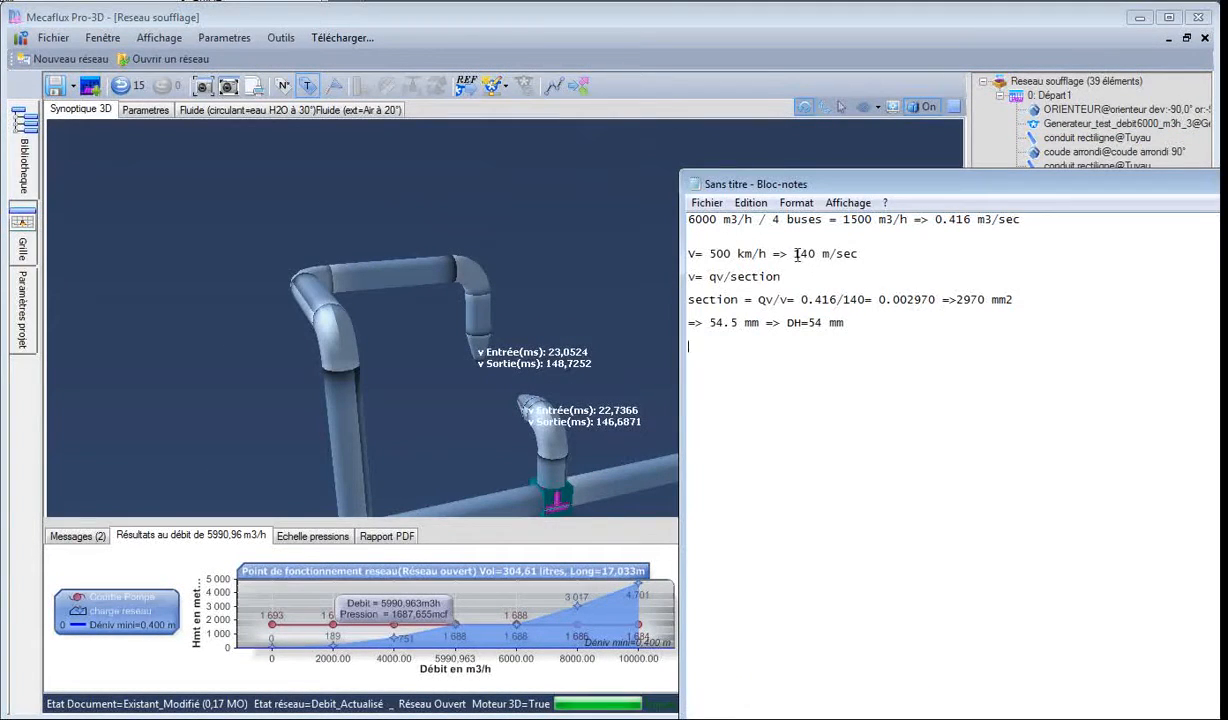
click(608, 292)
drag(644, 332, 535, 362)
scroll(561, 392, down, 3)
scroll(570, 400, up, 6)
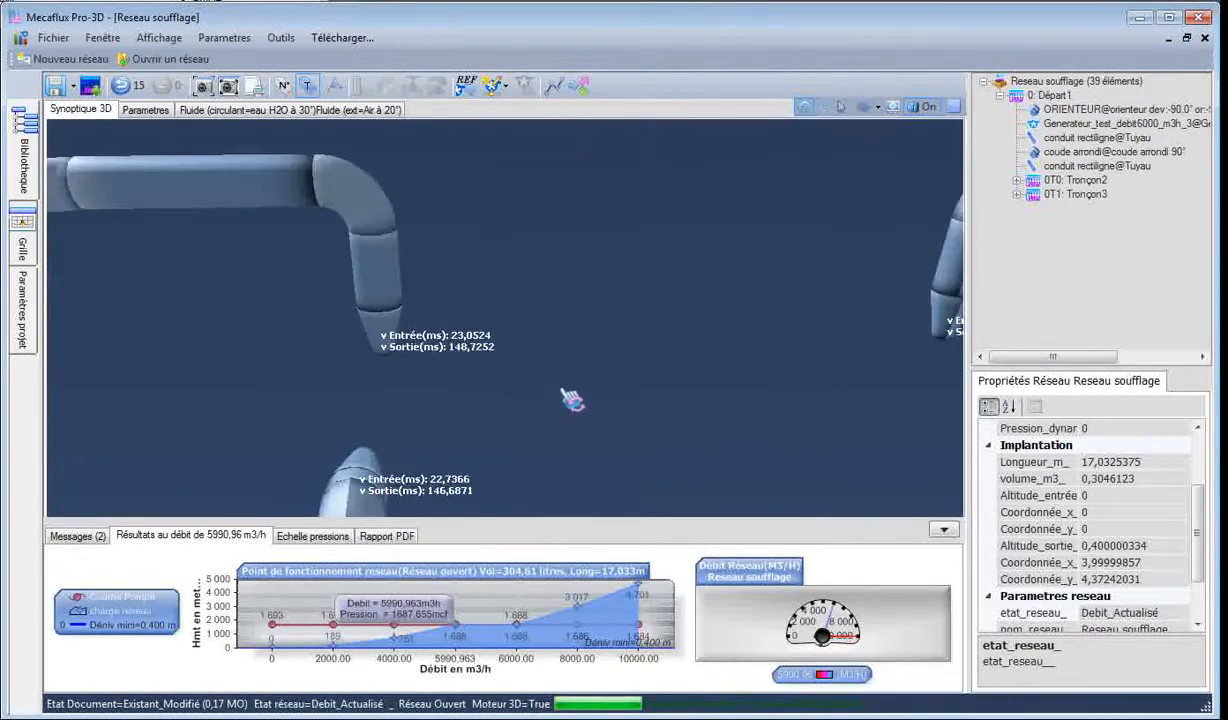
drag(582, 422, 628, 441)
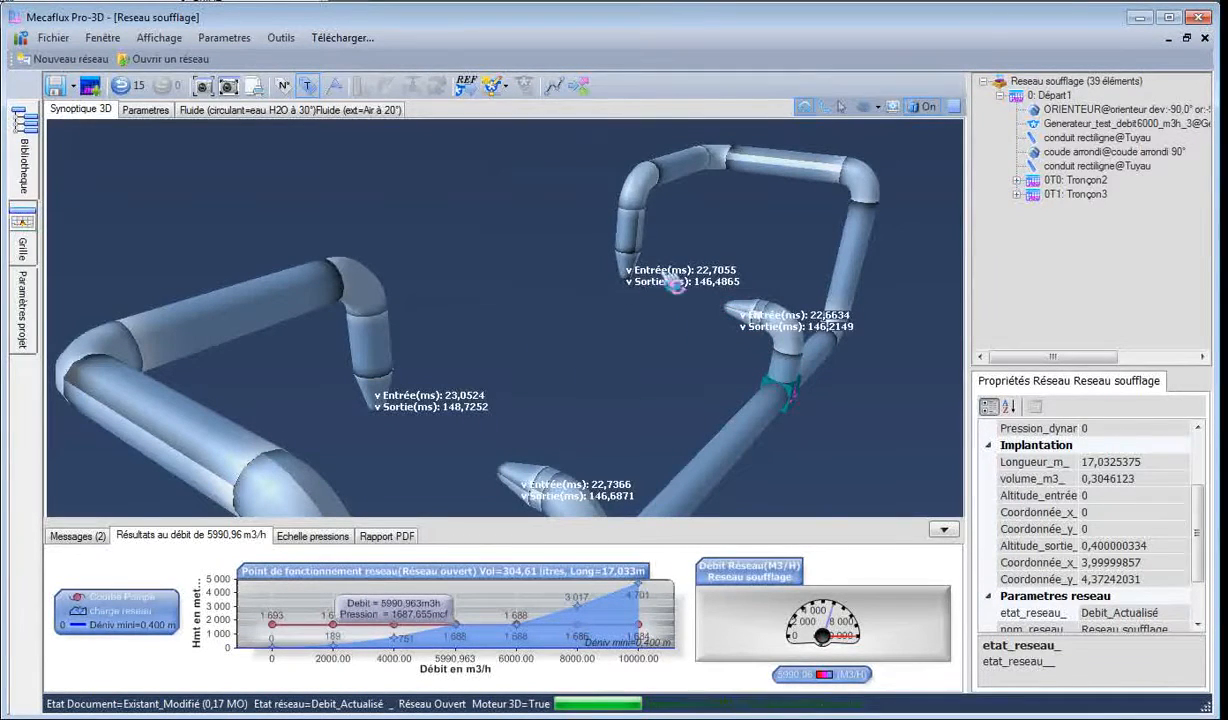
scroll(600, 430, down, 3)
scroll(586, 426, down, 1)
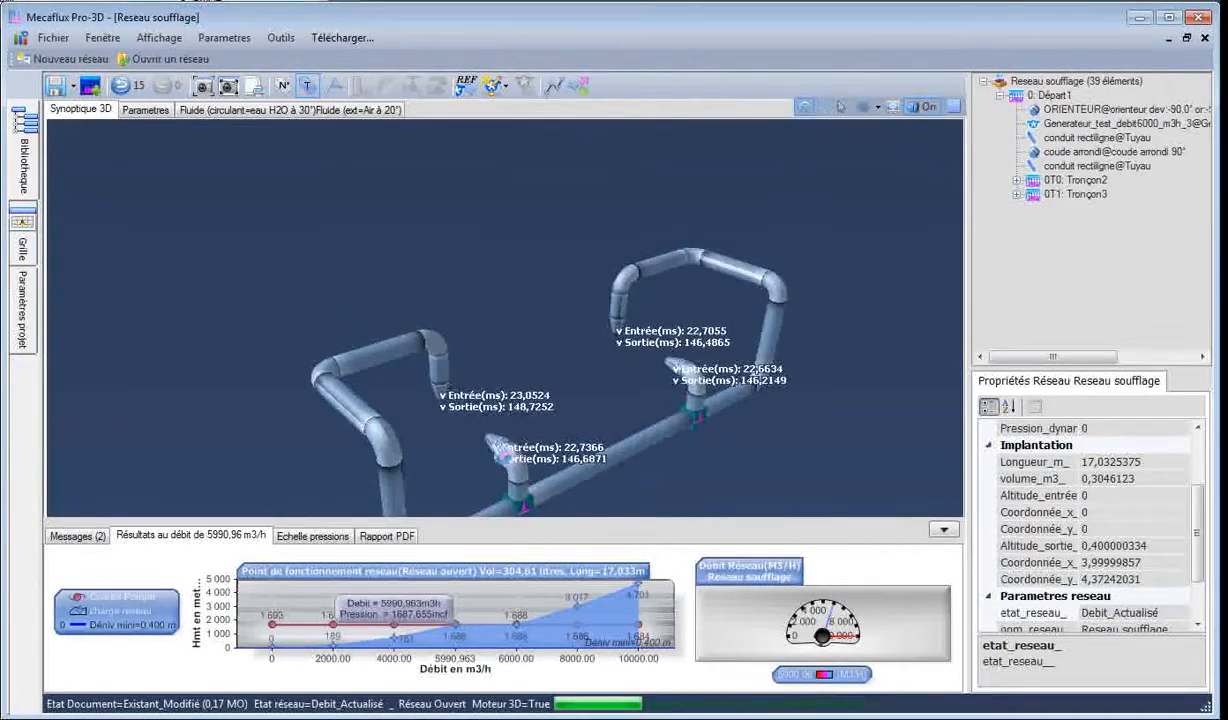
drag(562, 341, 490, 456)
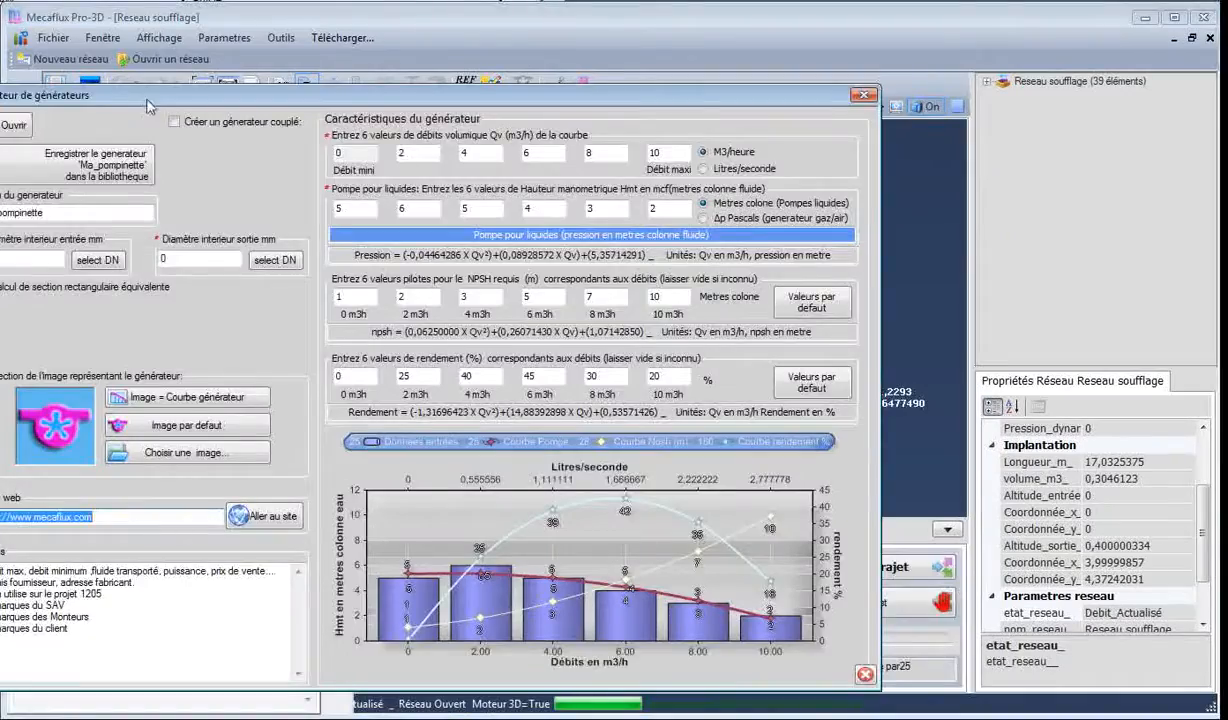
Step: Open the flow-pressure generator editor for a new generator and switch its curve to a gas/air generator with pressures in pascals
drag(147, 99, 268, 99)
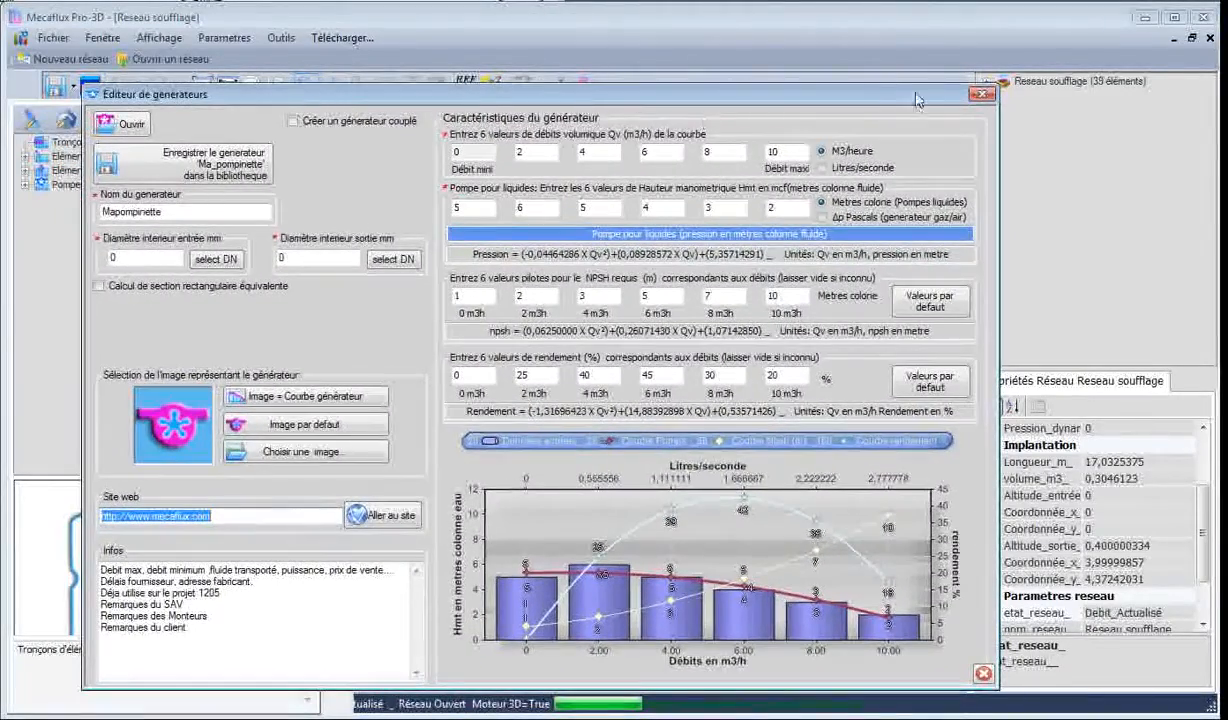
click(984, 98)
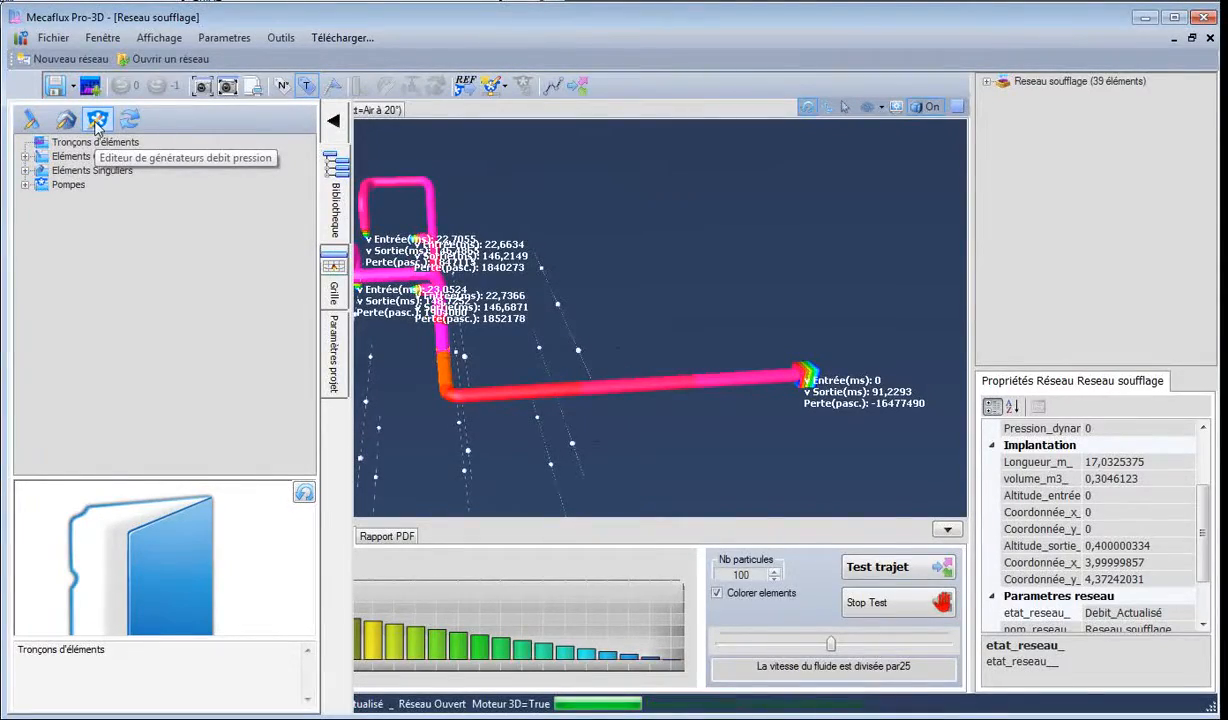
click(97, 121)
drag(112, 121, 240, 100)
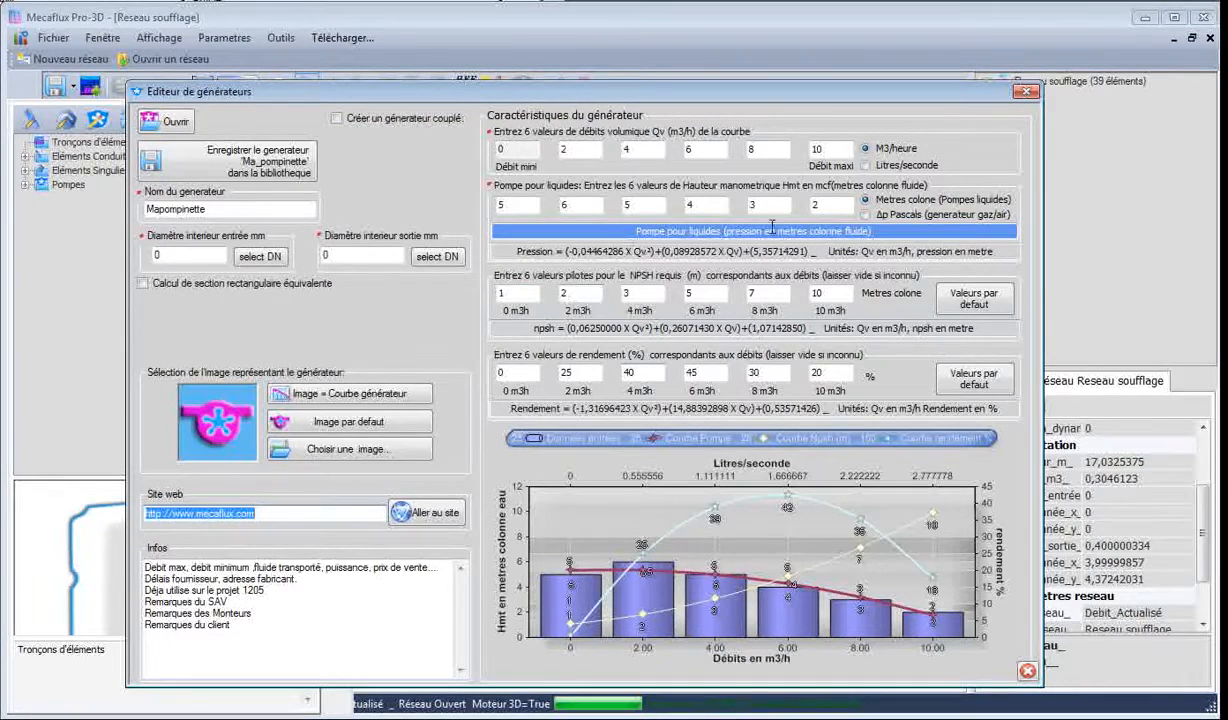
click(867, 215)
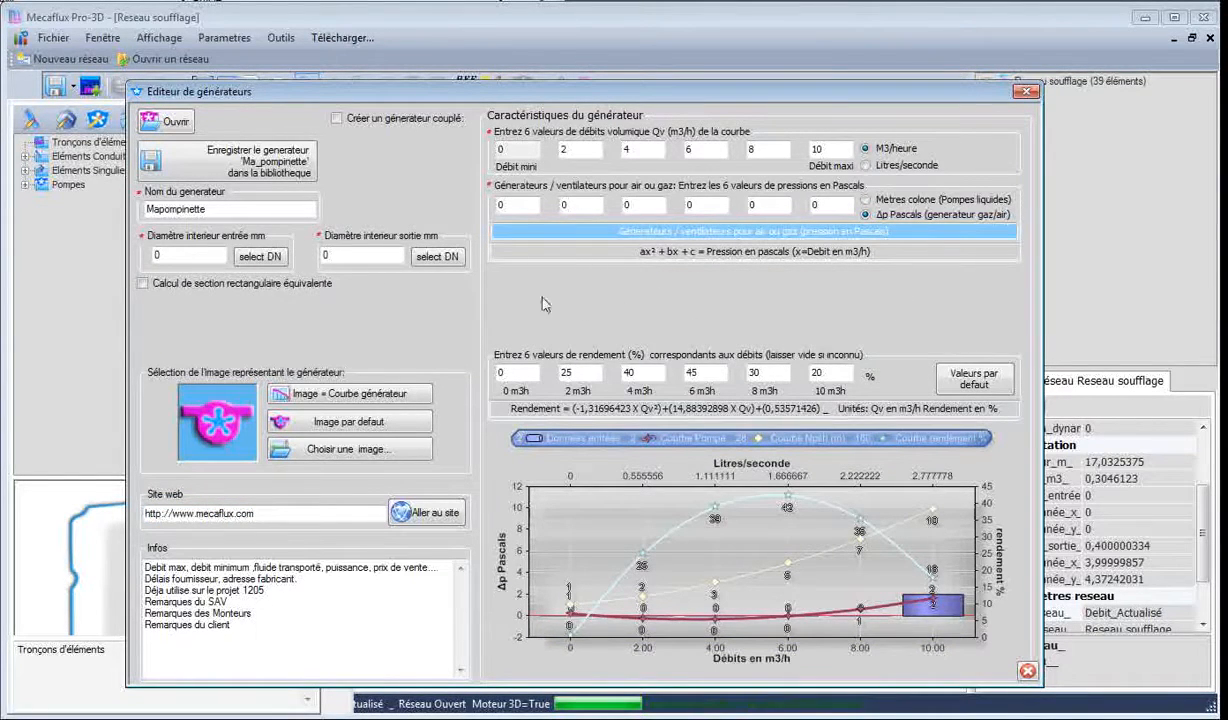
Step: Arrange the generator editor beside the FC 1121 N centrifugal fan datasheet so that the fan curves and entry fields are both visible
drag(320, 98, 359, 110)
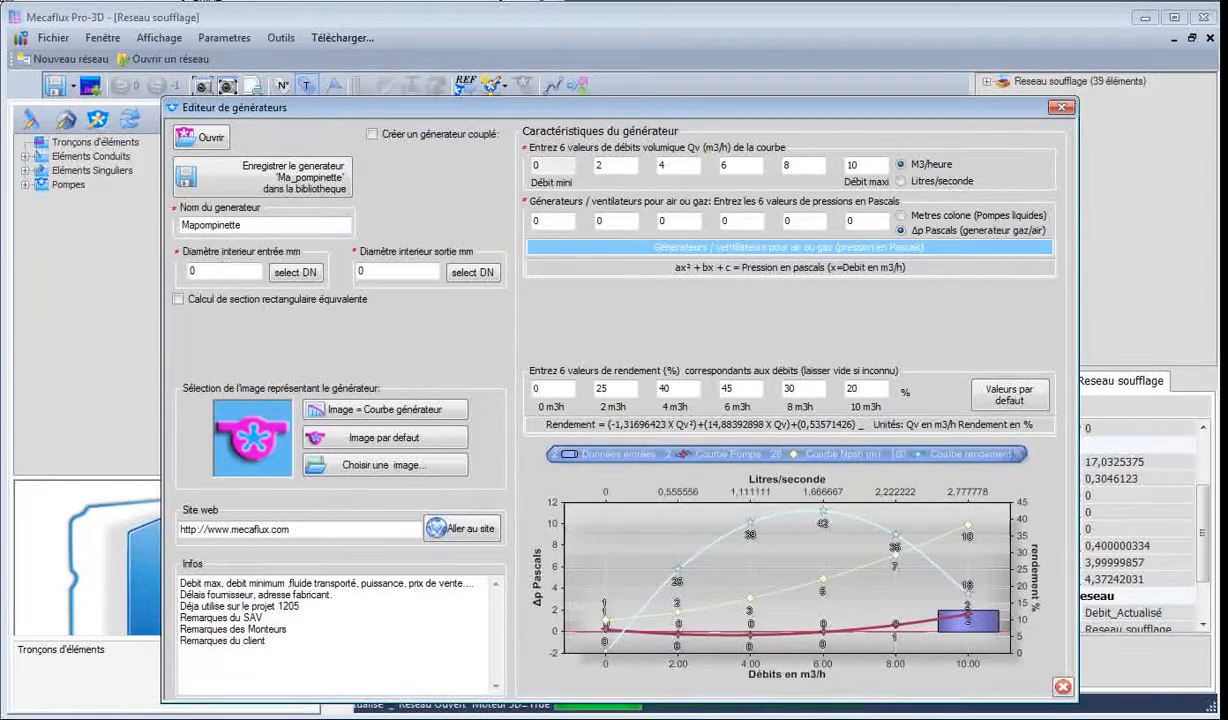
key(alt+Tab)
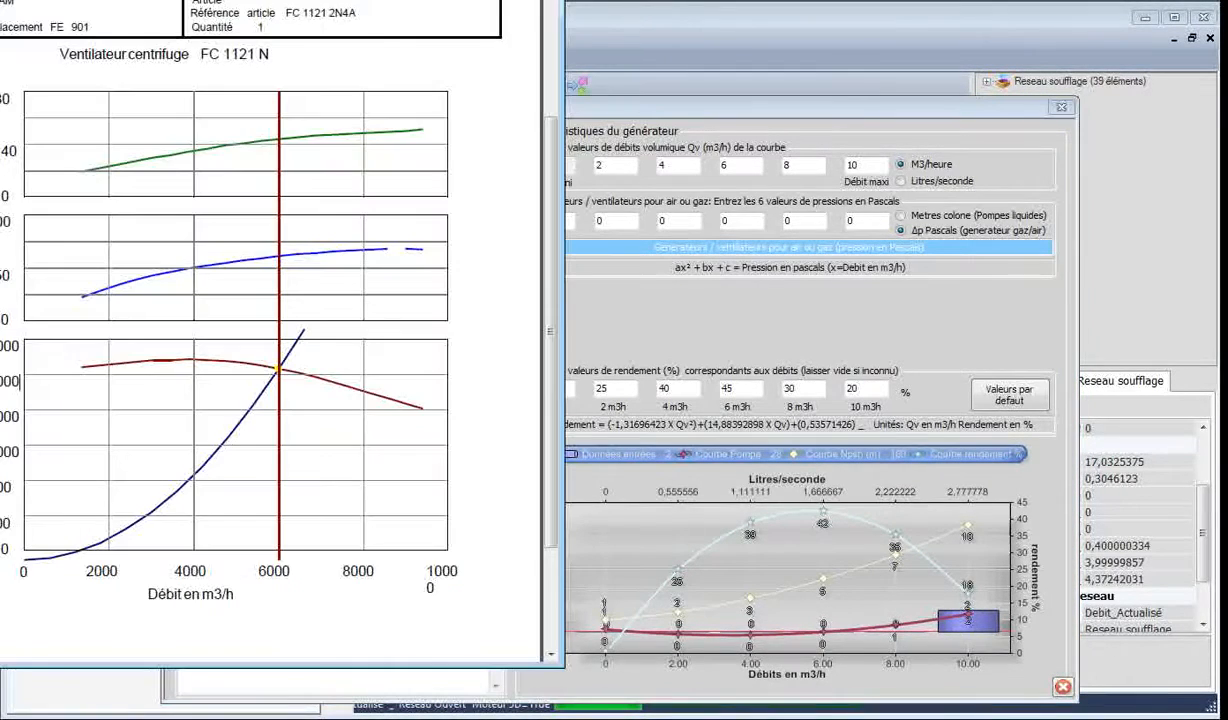
drag(500, 0, 509, 23)
drag(628, 18, 928, 277)
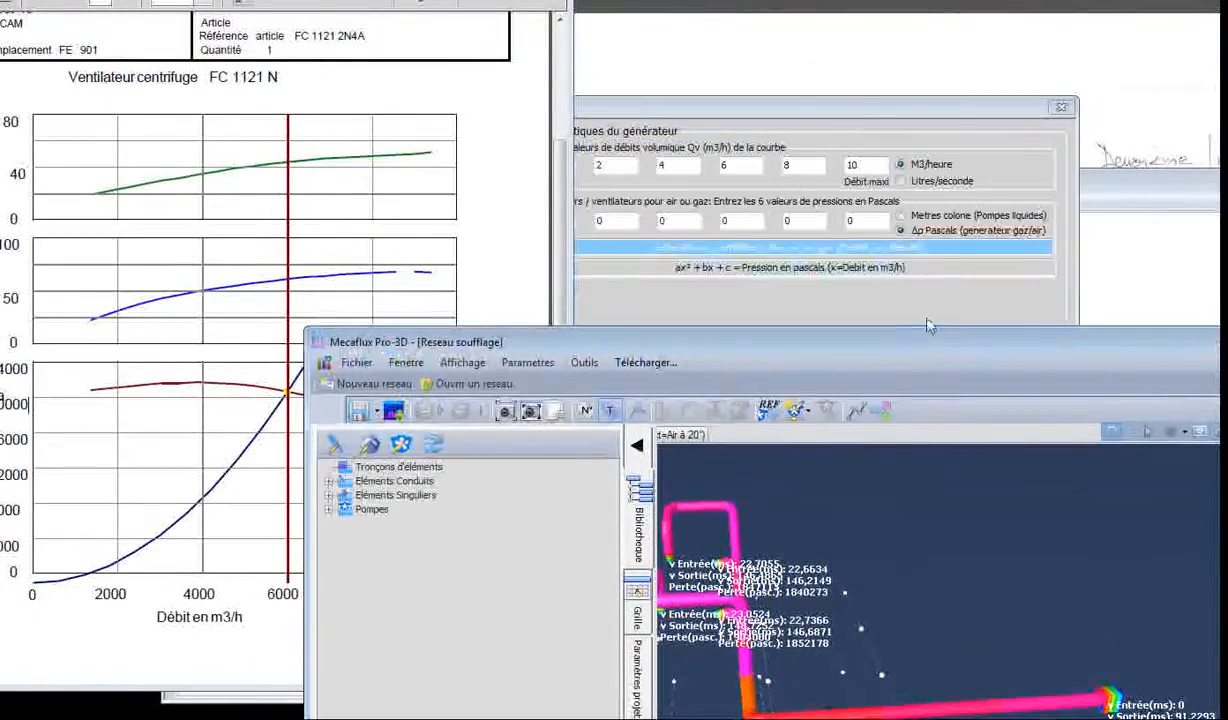
click(715, 105)
drag(667, 108, 190, 76)
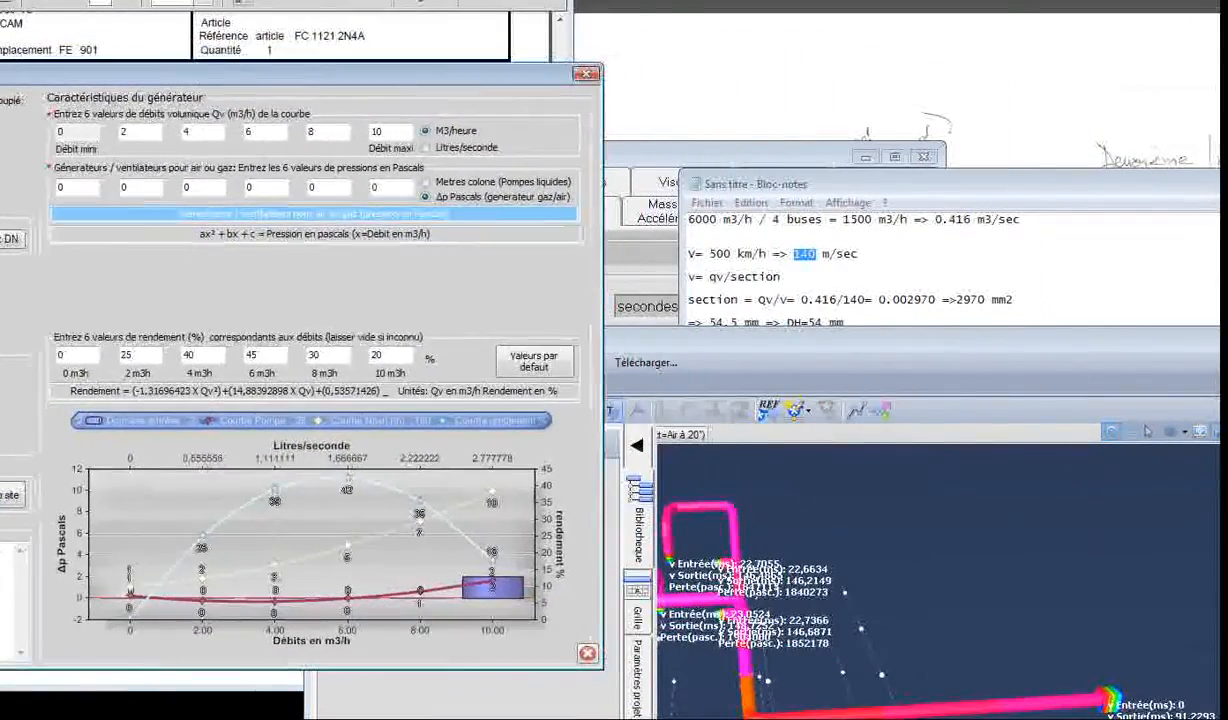
drag(200, 0, 962, 0)
Step: Enter 20000 Pa as the generator's pressure at zero flow, following the total pressure curve of the fan datasheet
click(80, 145)
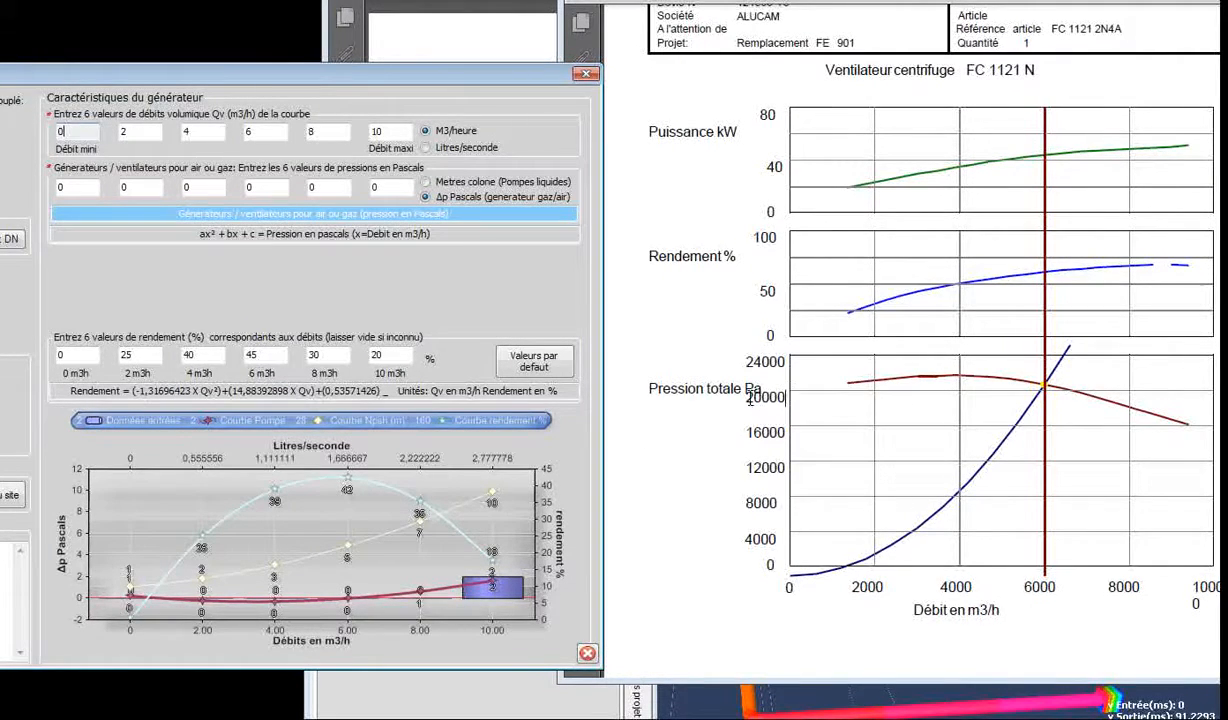
drag(751, 400, 766, 408)
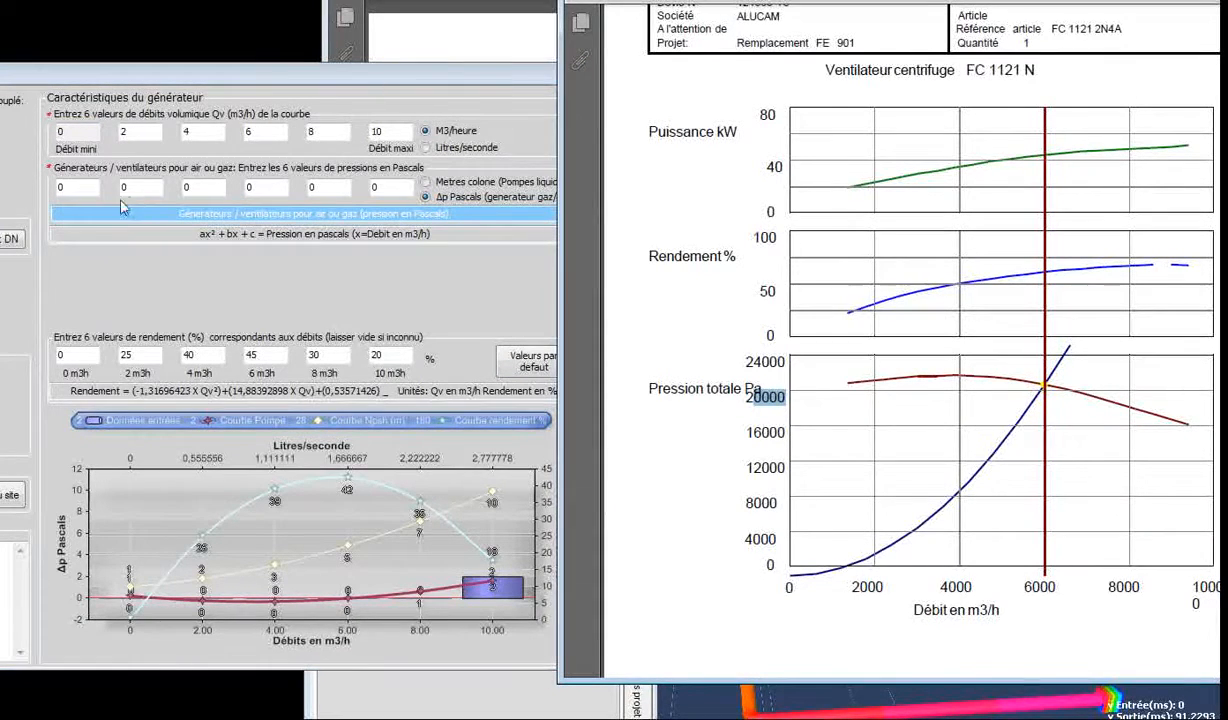
click(80, 187)
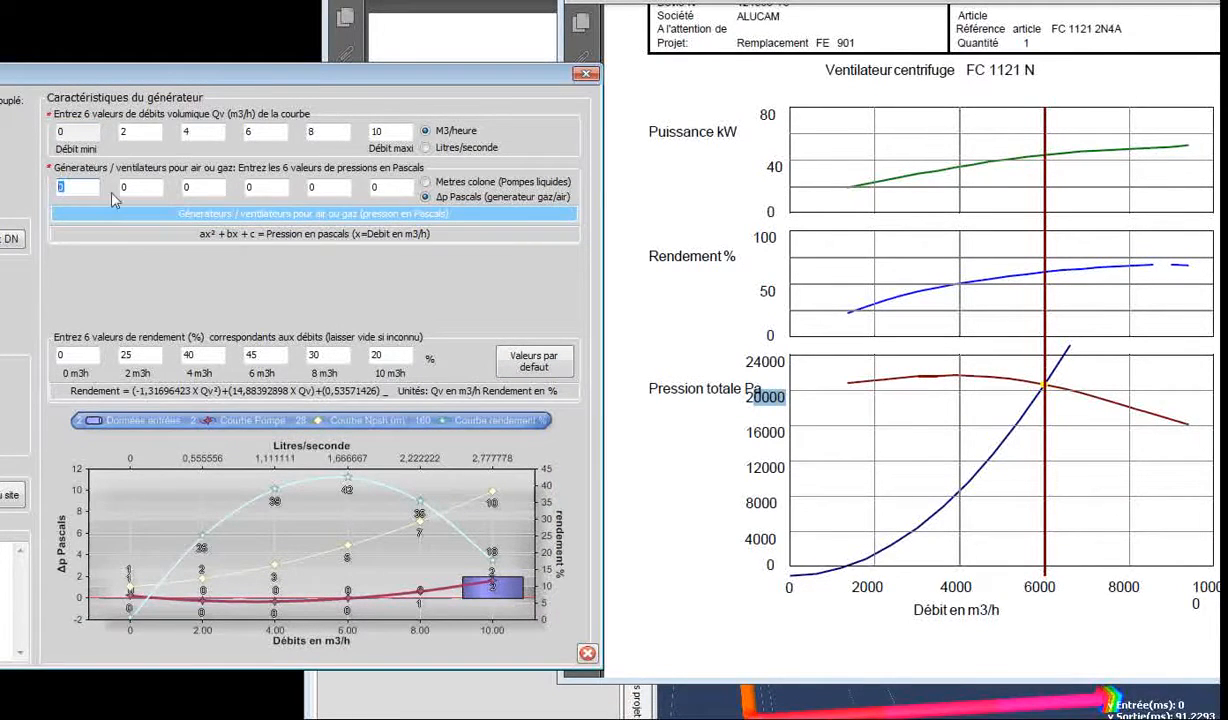
text(20000)
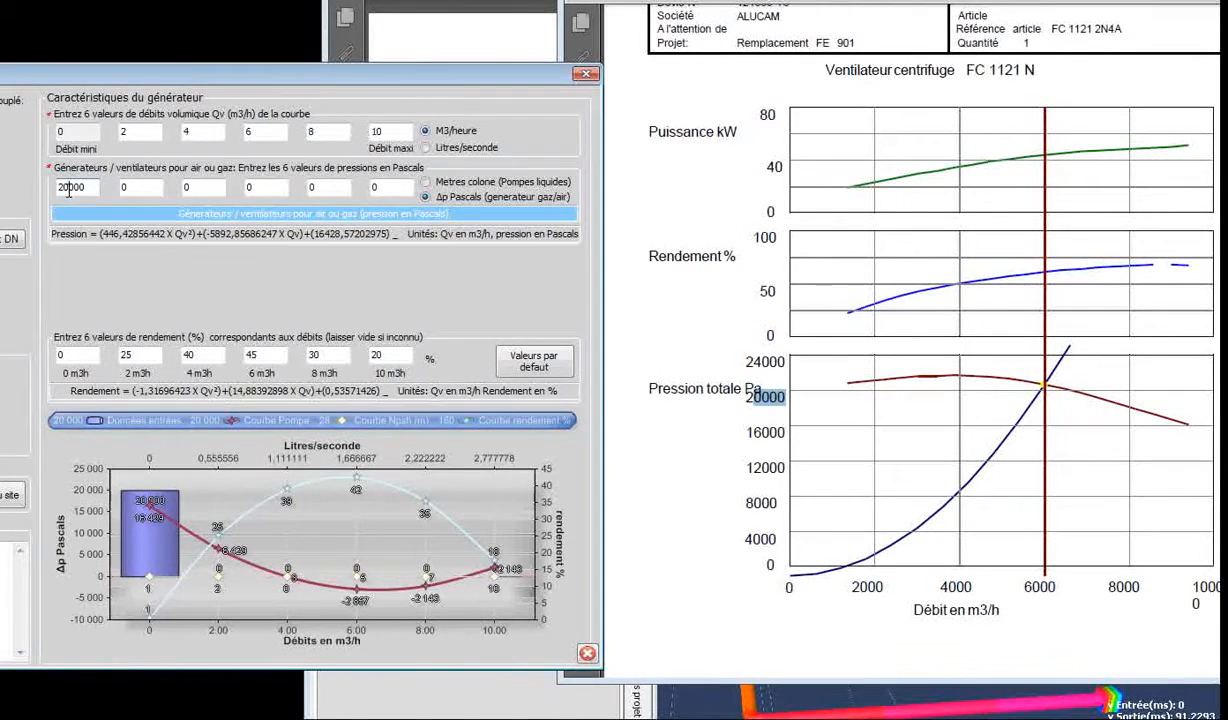
drag(69, 185, 85, 185)
Step: Set the remaining five flow points of the generator curve to 2000, 4000, 6000, 8000 and 10000 m3/h
click(138, 131)
text(000)
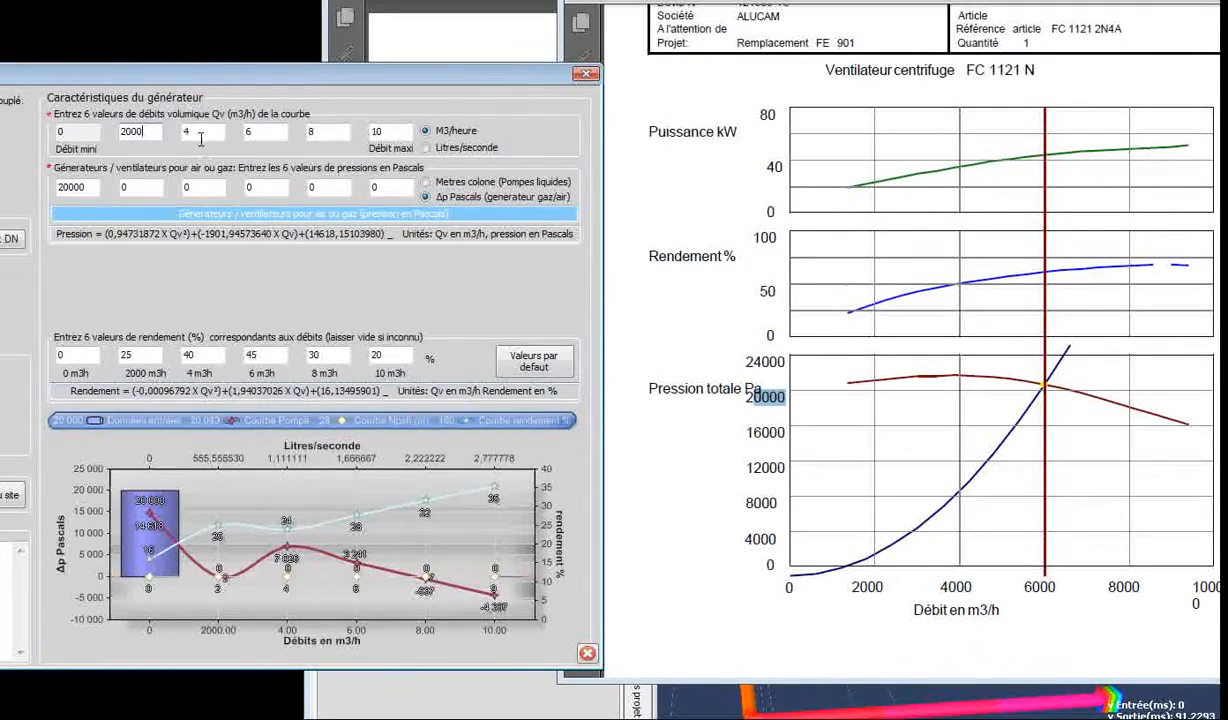
text(000)
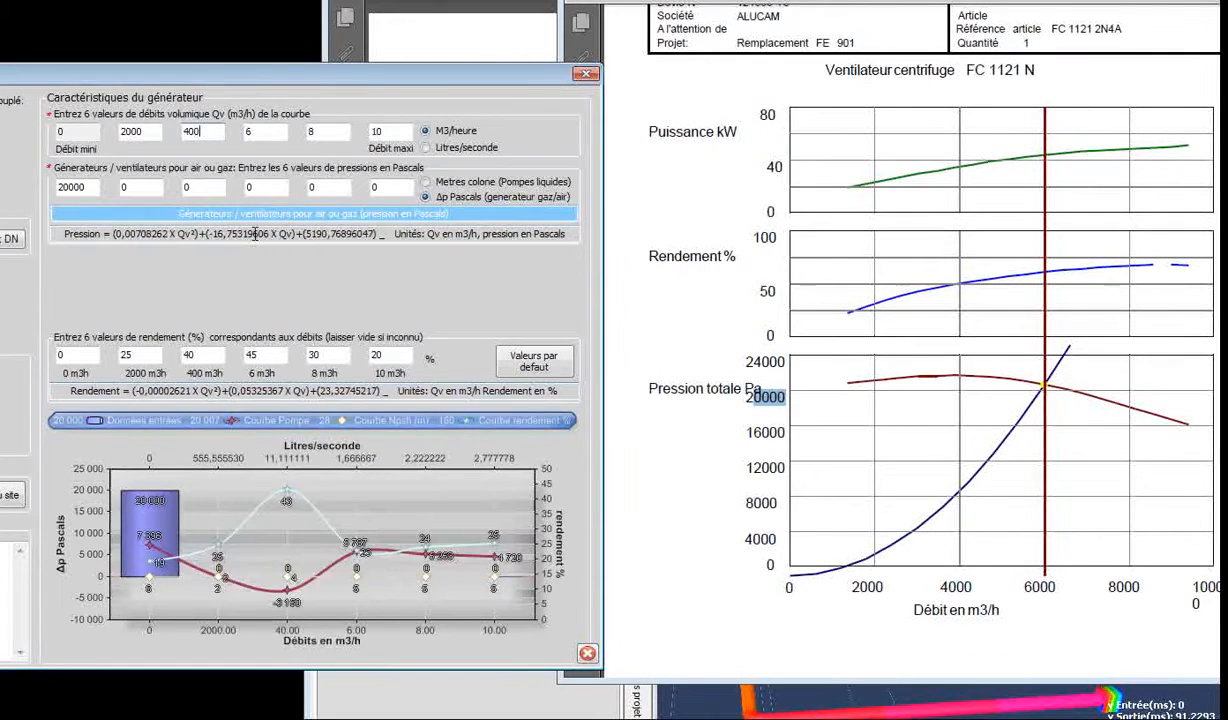
click(264, 134)
text(000)
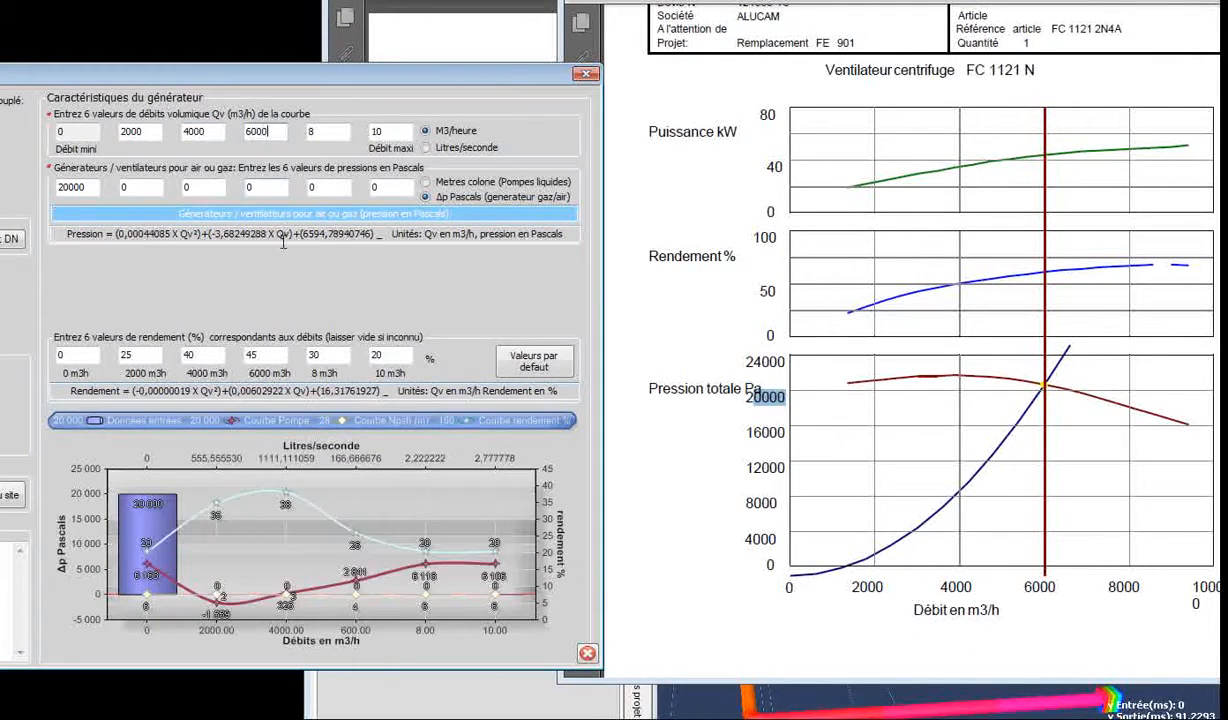
click(330, 131)
text(000)
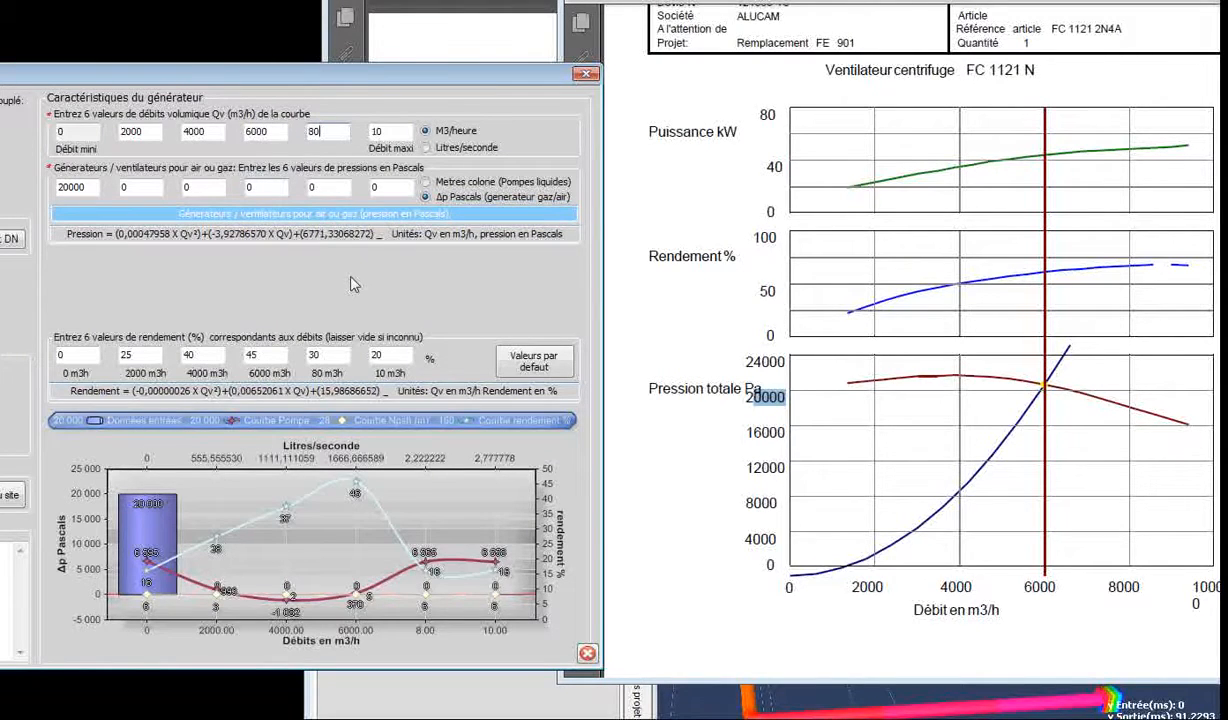
click(386, 131)
text(0)
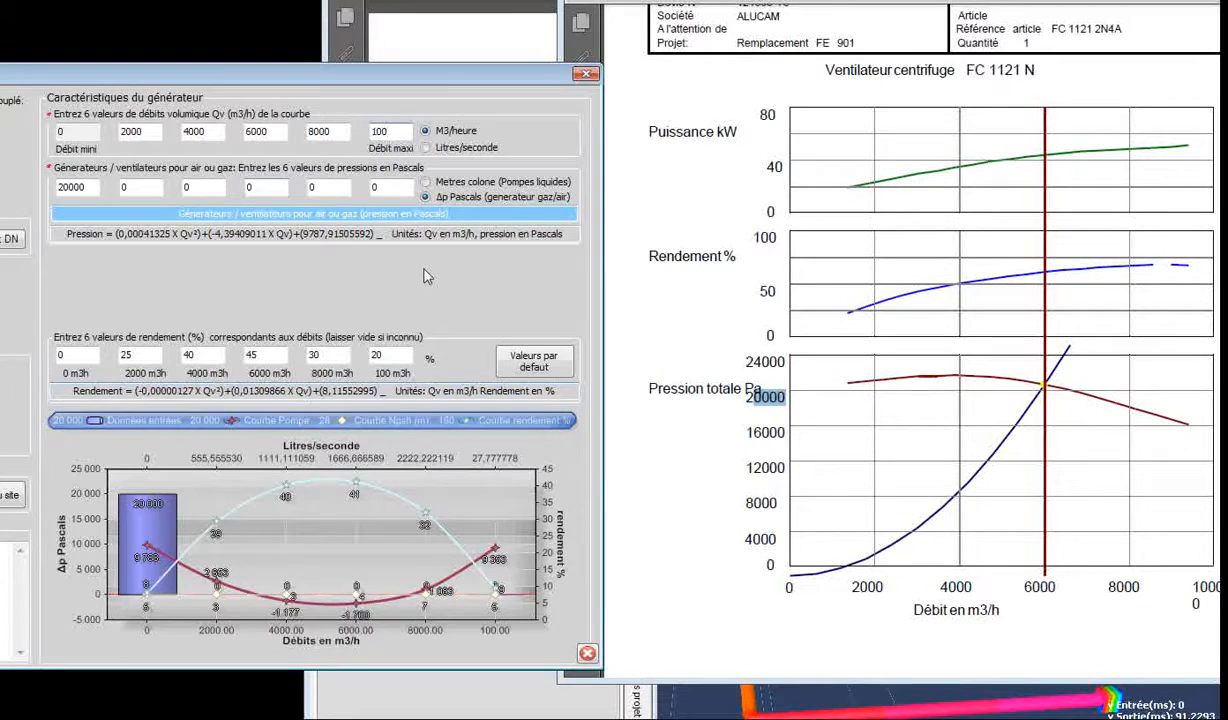
text(00)
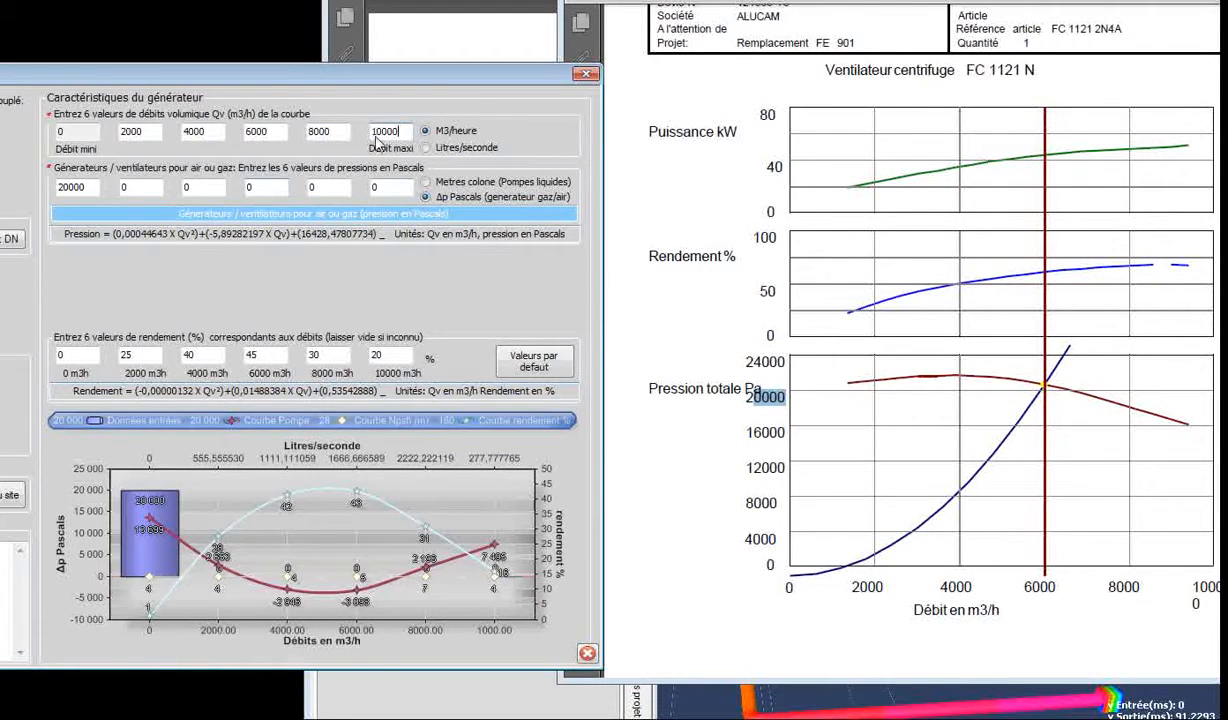
drag(382, 131, 399, 131)
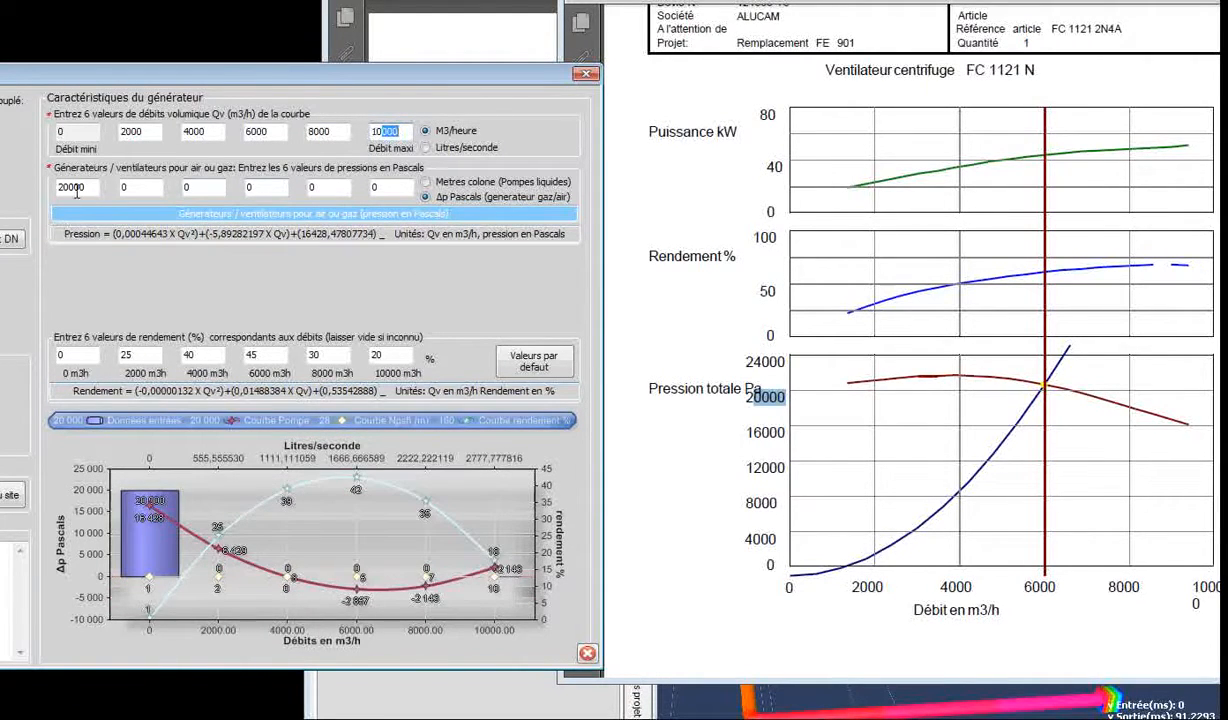
key(Tab)
Step: Set the generator pressures at 2000 and 4000 m3/h to 21000 and 22000 Pa from the datasheet's total pressure curve
click(748, 385)
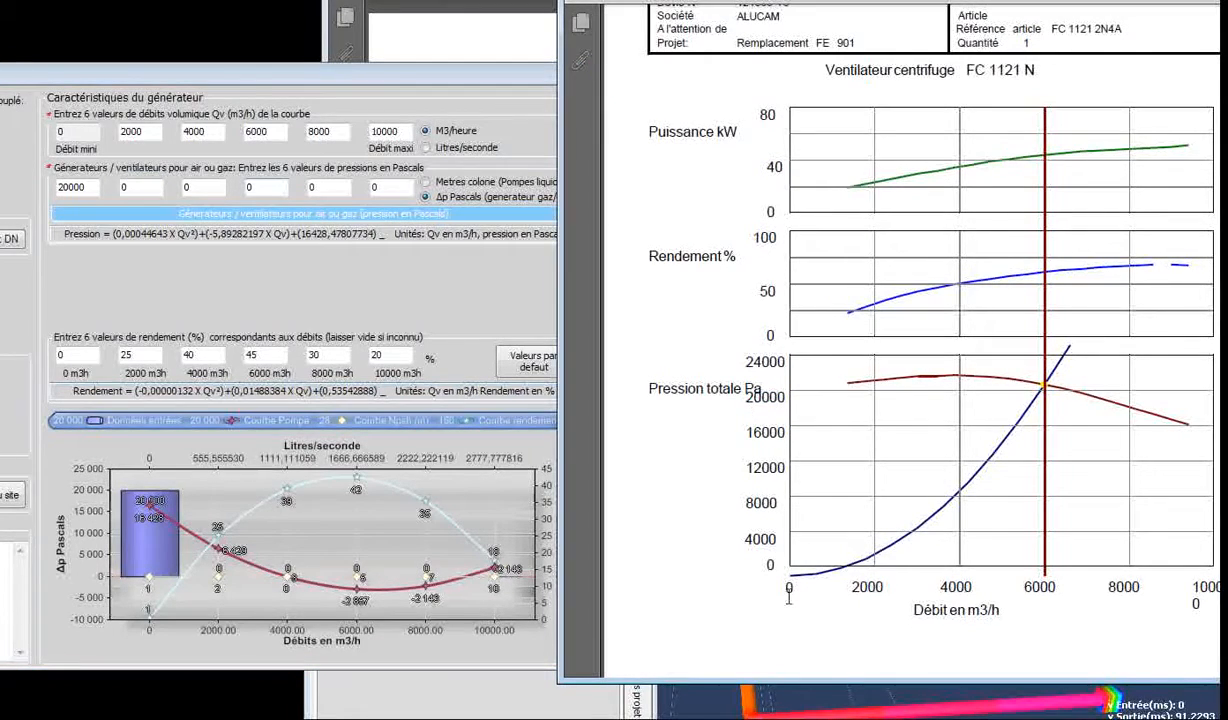
drag(751, 396, 792, 397)
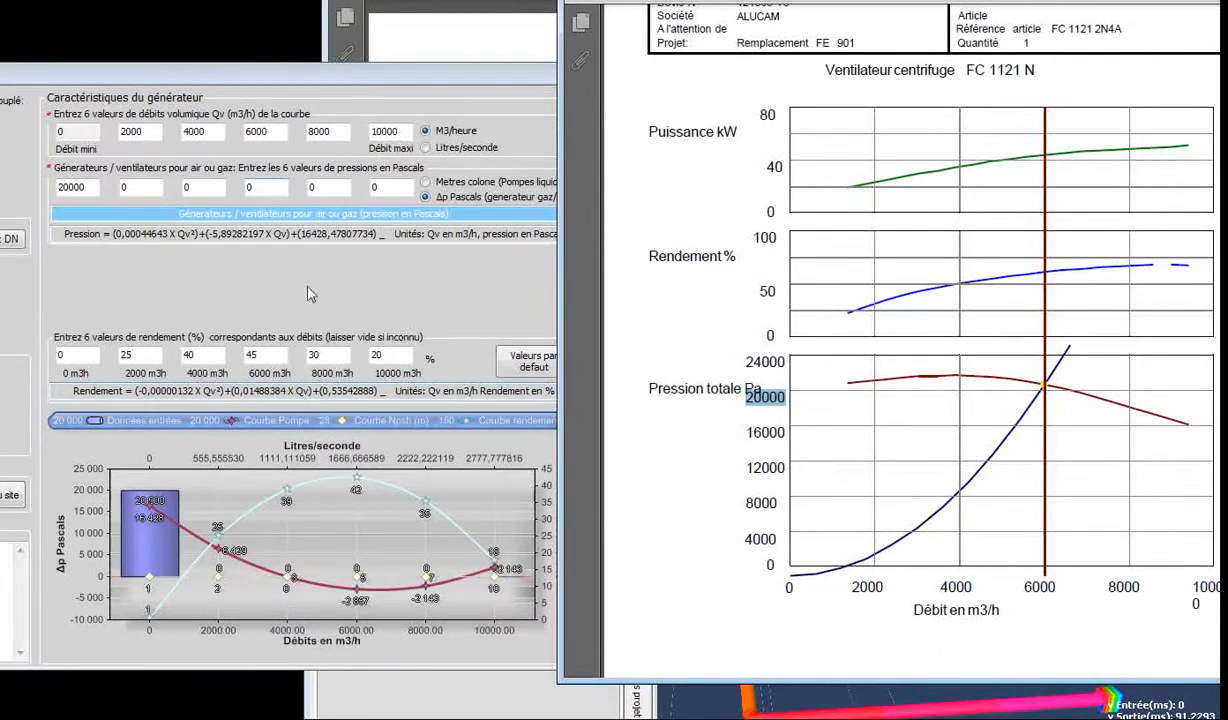
drag(68, 187, 91, 188)
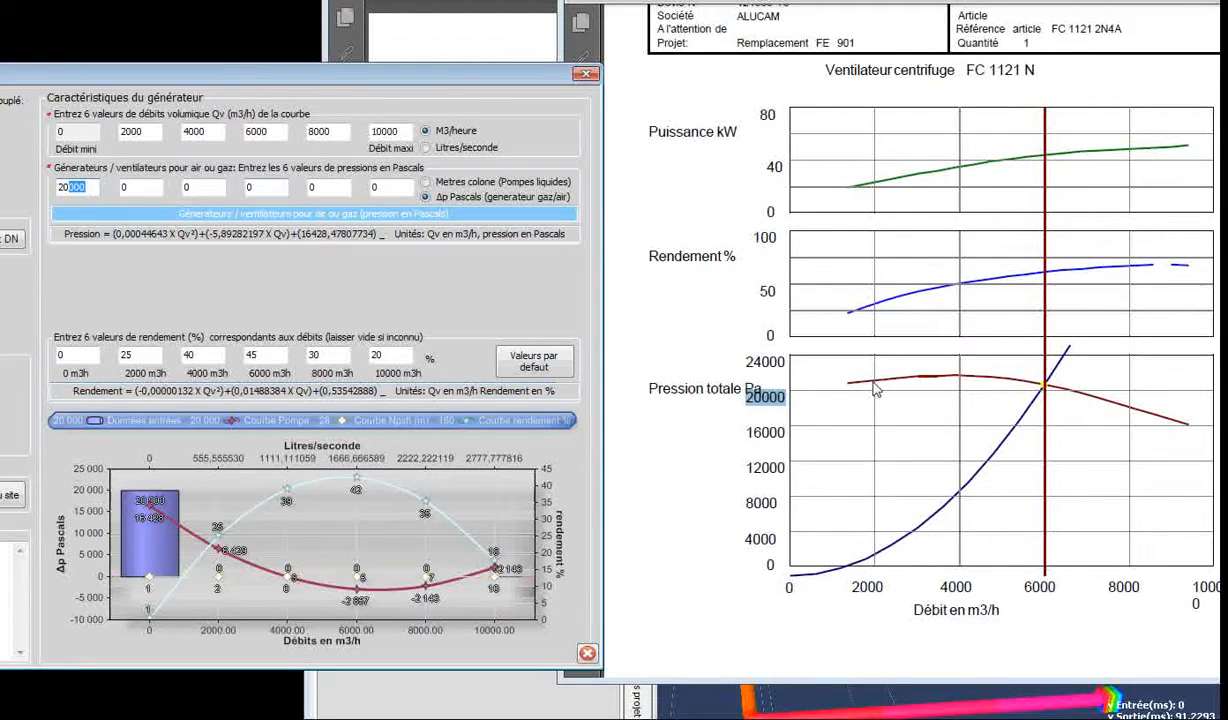
double_click(121, 188)
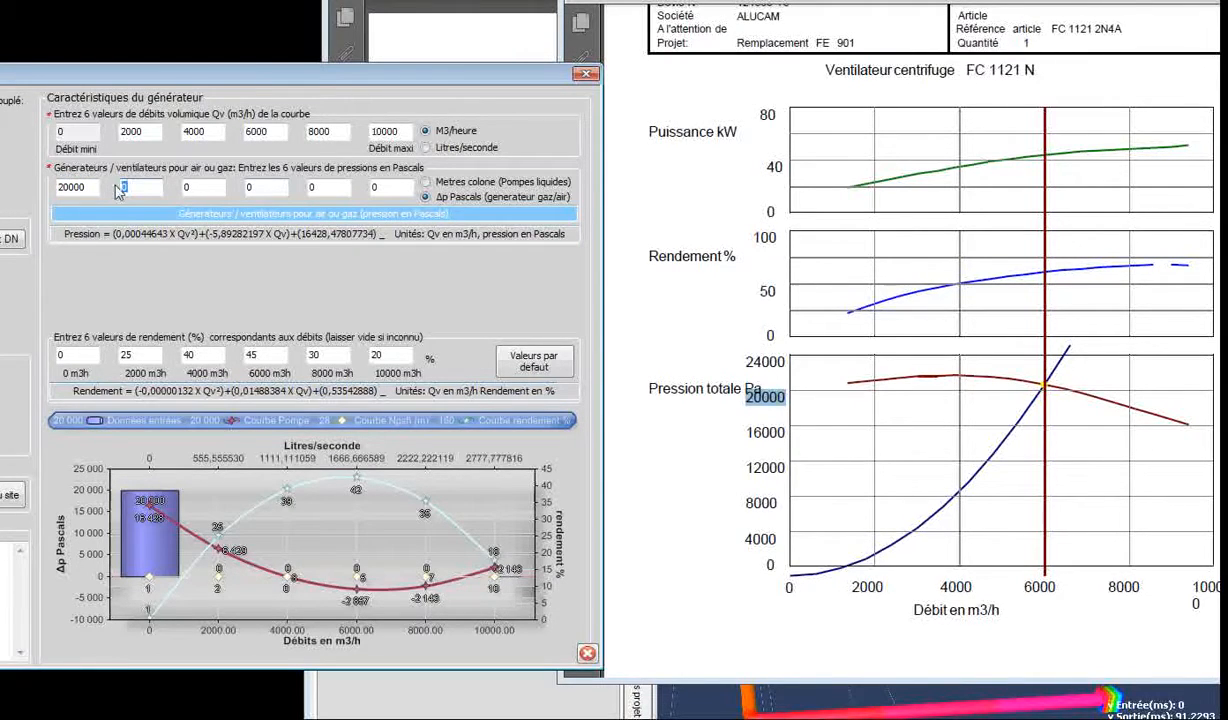
text(210)
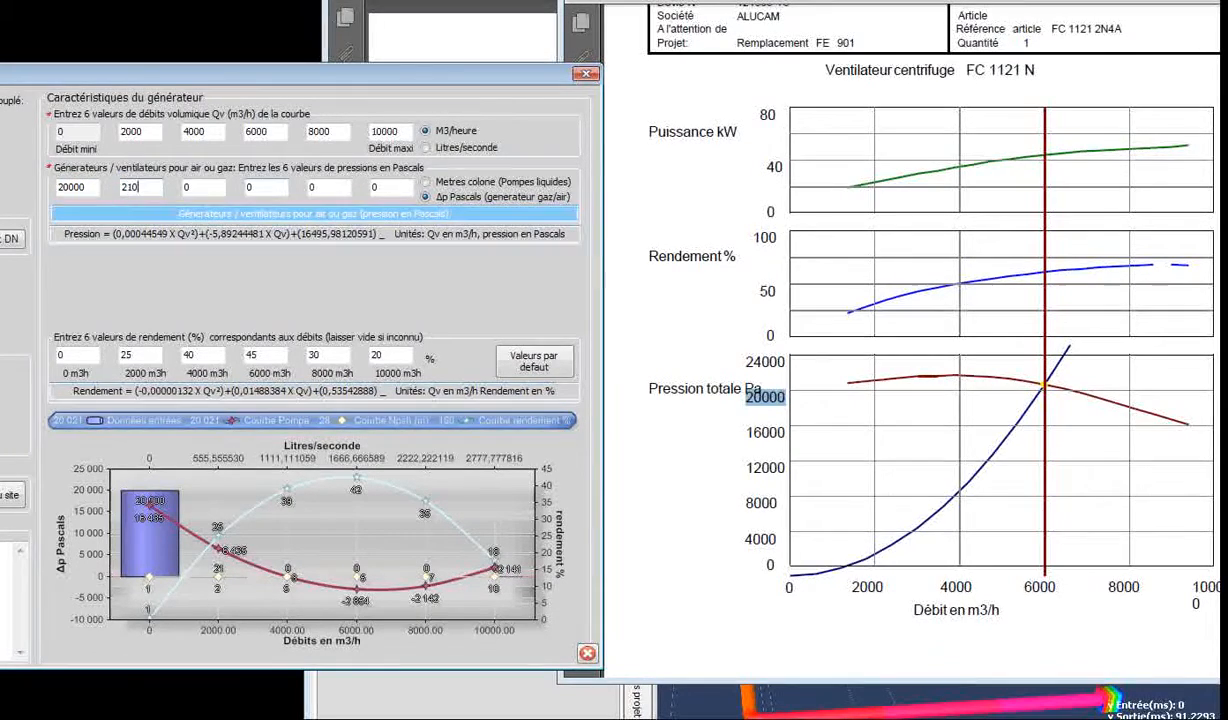
text(00)
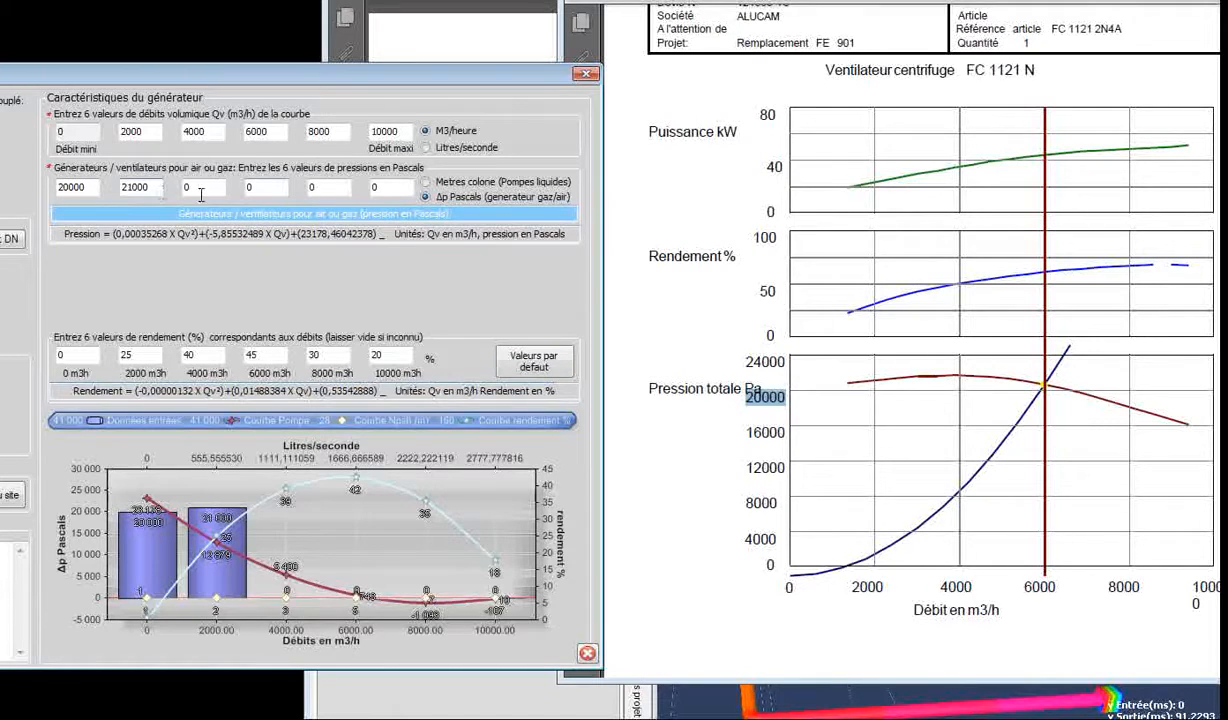
drag(200, 183, 152, 183)
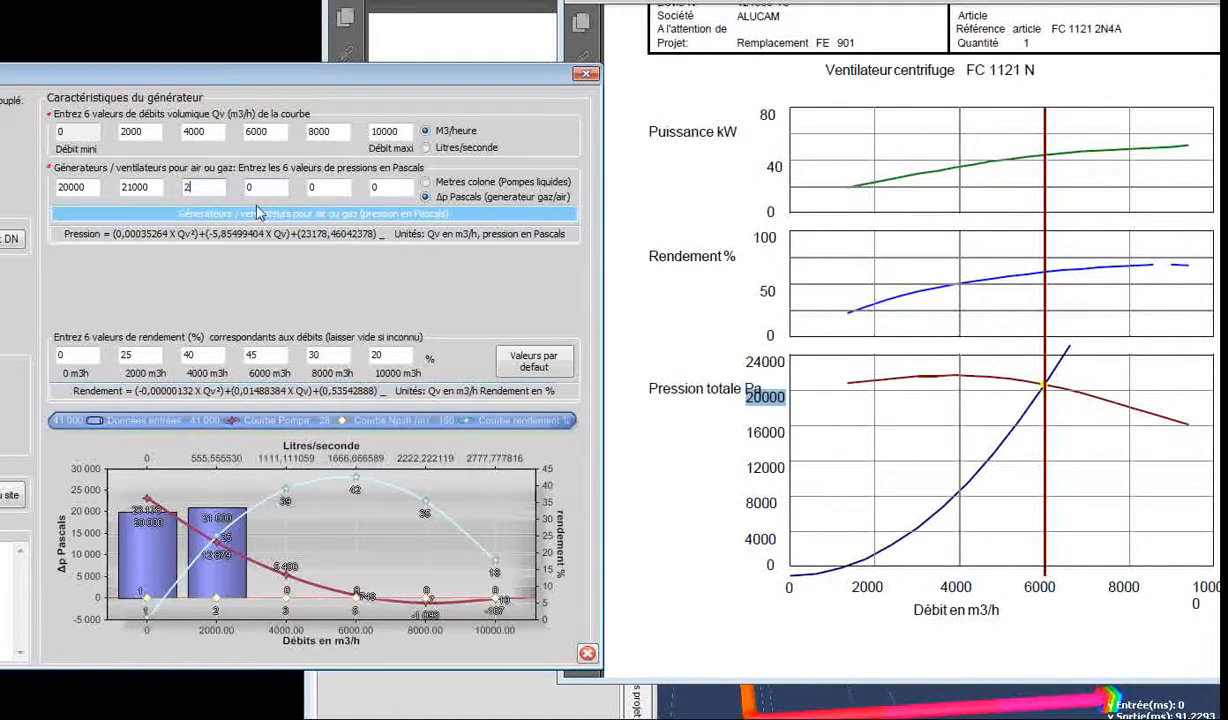
text(22000)
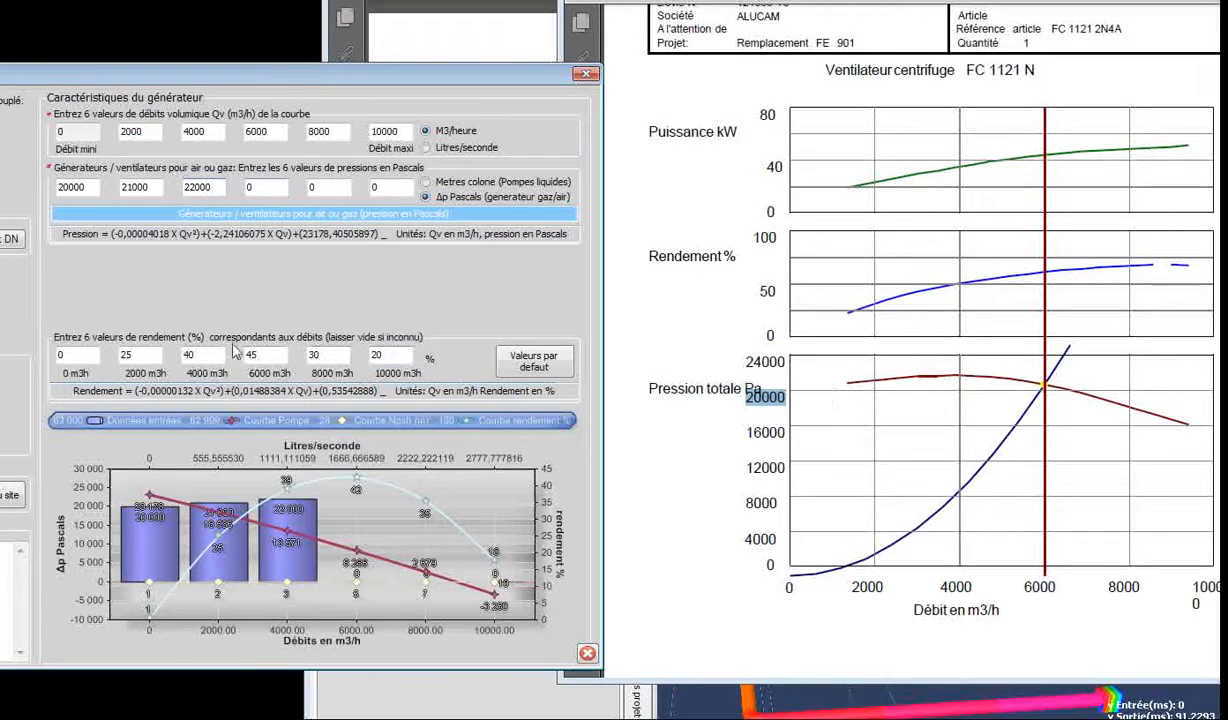
Step: Set the generator pressures at 6000, 8000 and 10000 m3/h to 21000, 19000 and 15000 Pa from the datasheet's total pressure curve
double_click(257, 186)
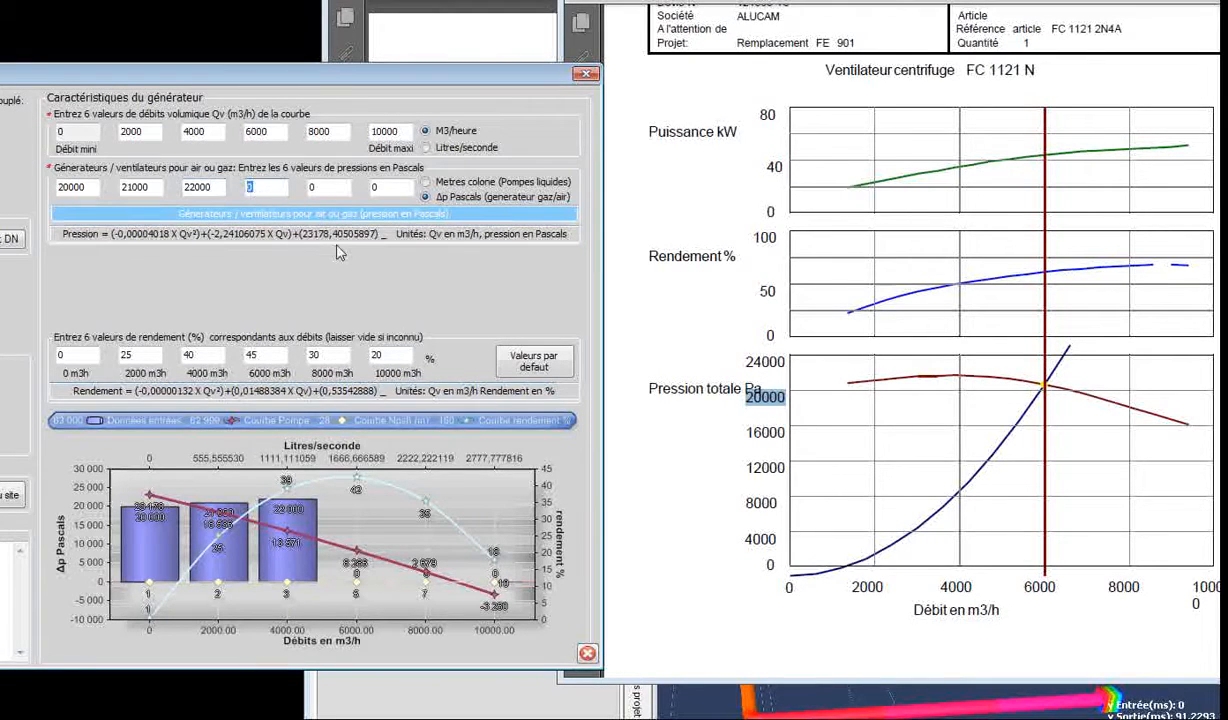
text(21000)
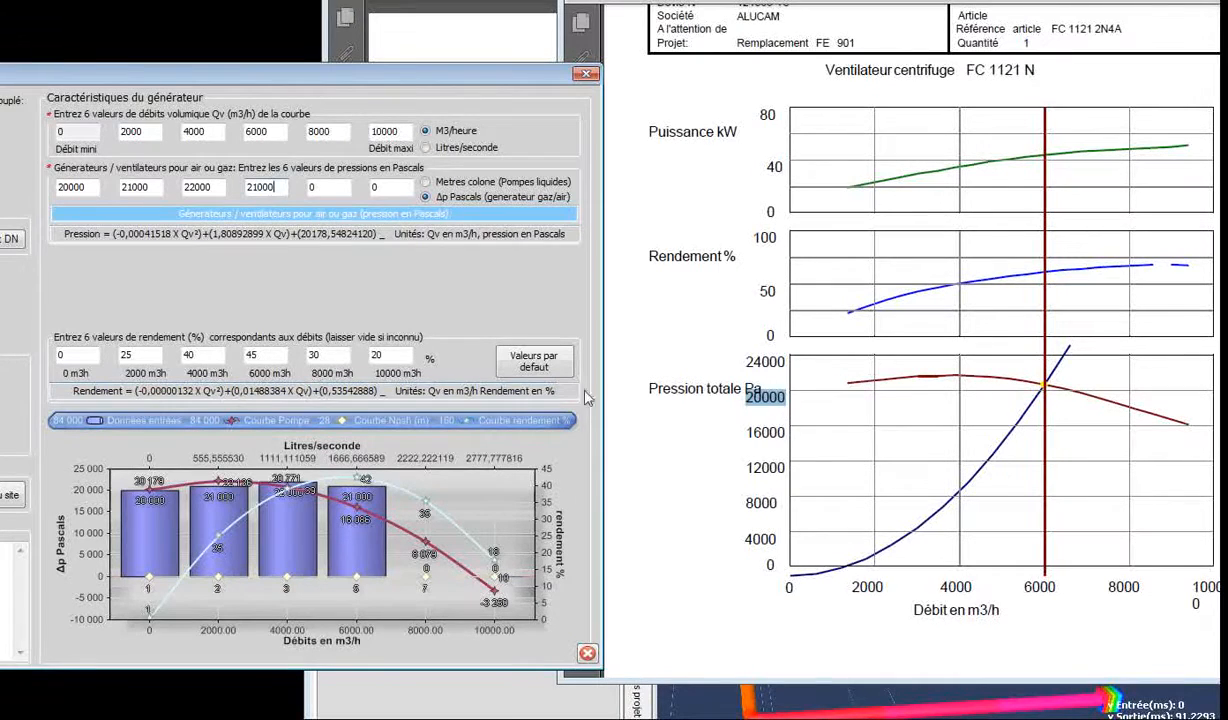
click(318, 190)
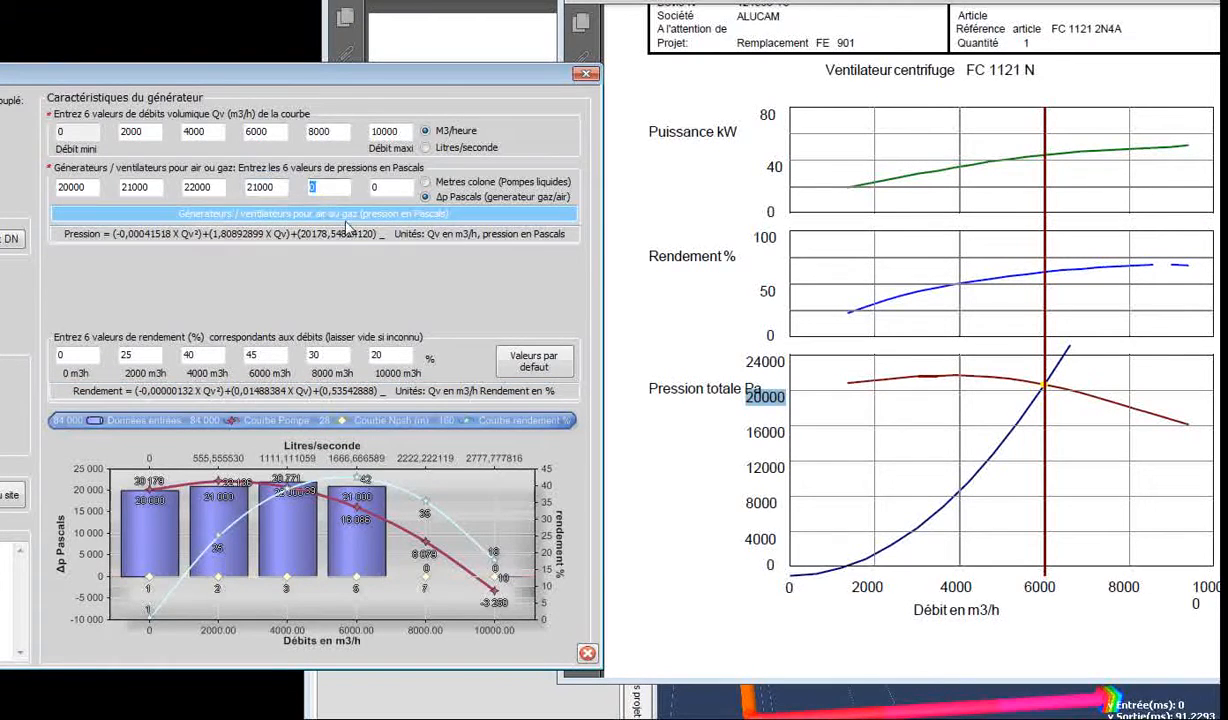
text(9000)
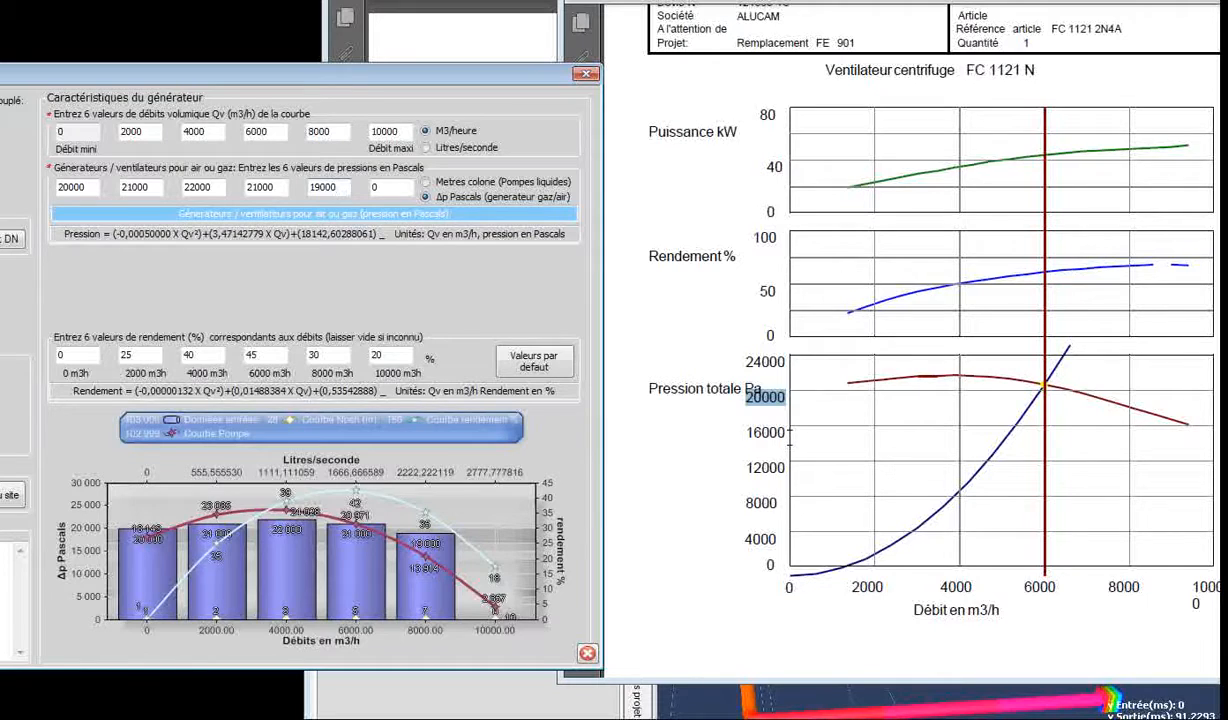
key(Tab)
text(15)
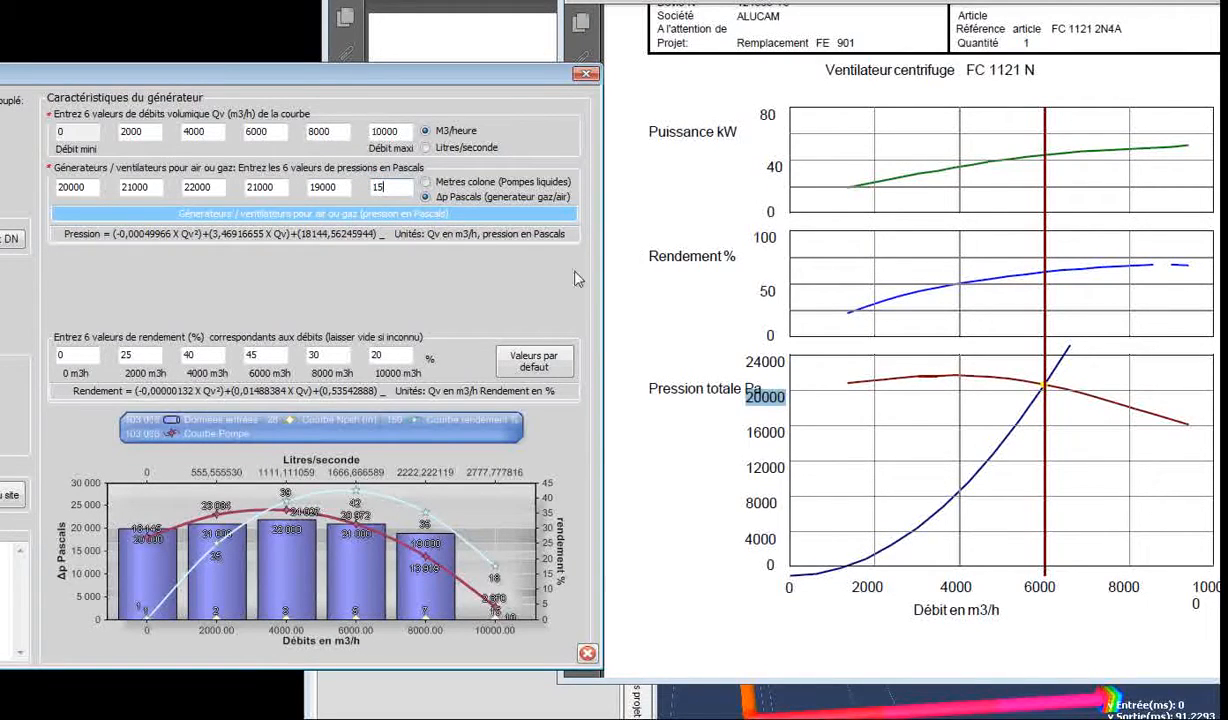
text(000)
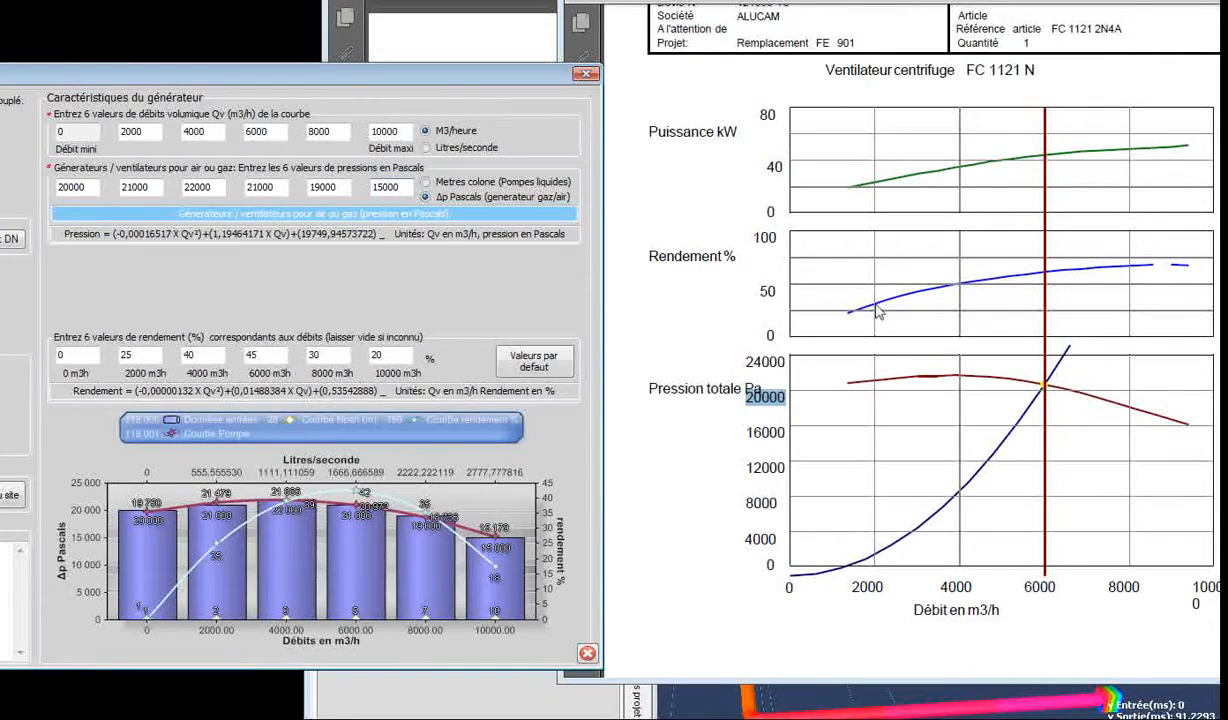
Step: Set the generator efficiencies at 2000 and 4000 m3/h to 30 and 50 % from the datasheet's efficiency curve
double_click(117, 355)
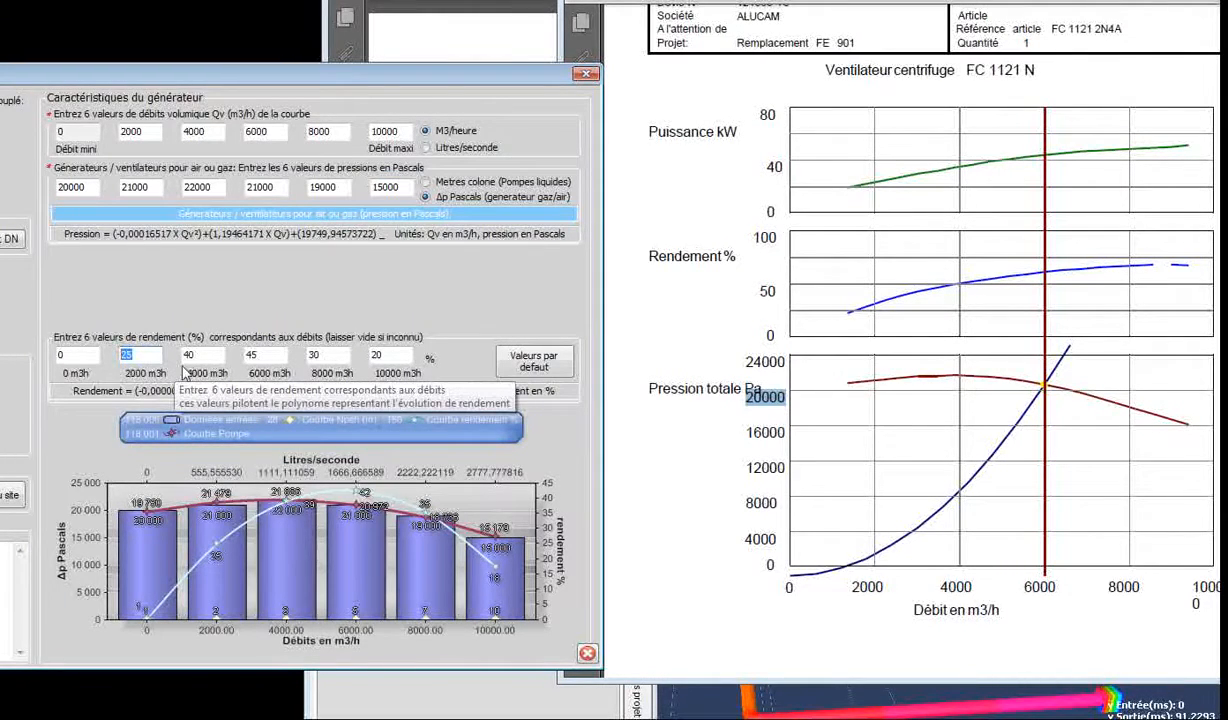
text(2)
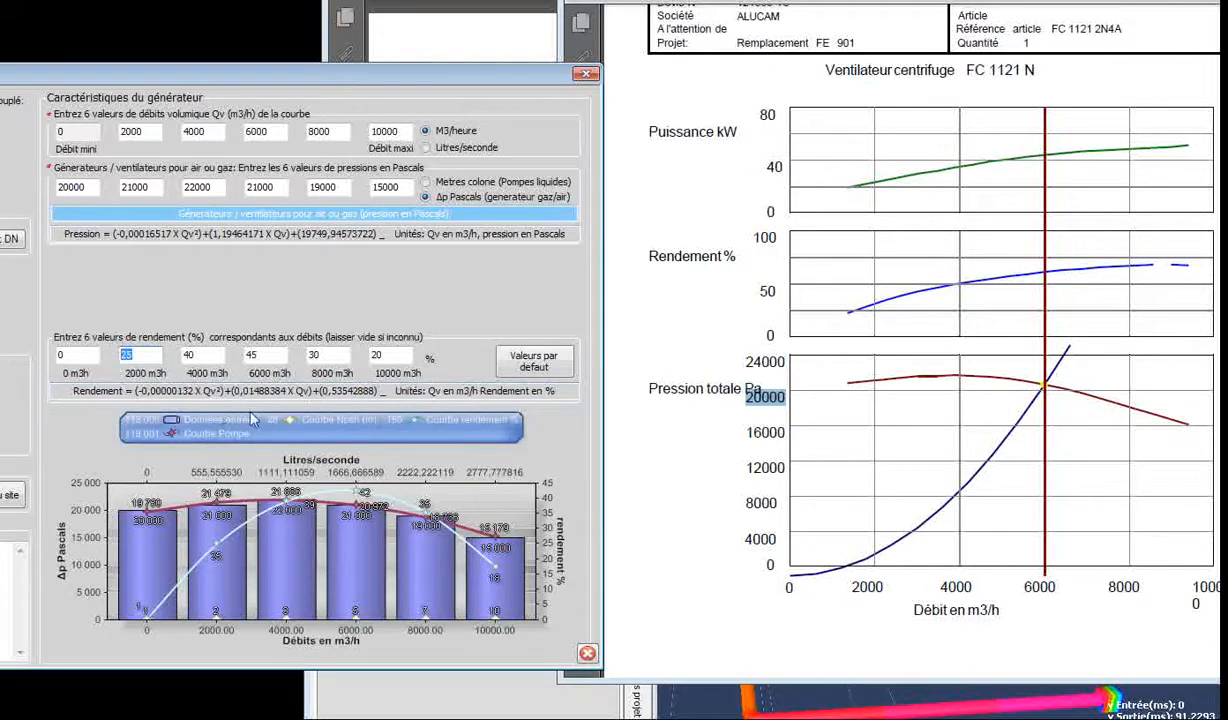
text(0)
double_click(124, 355)
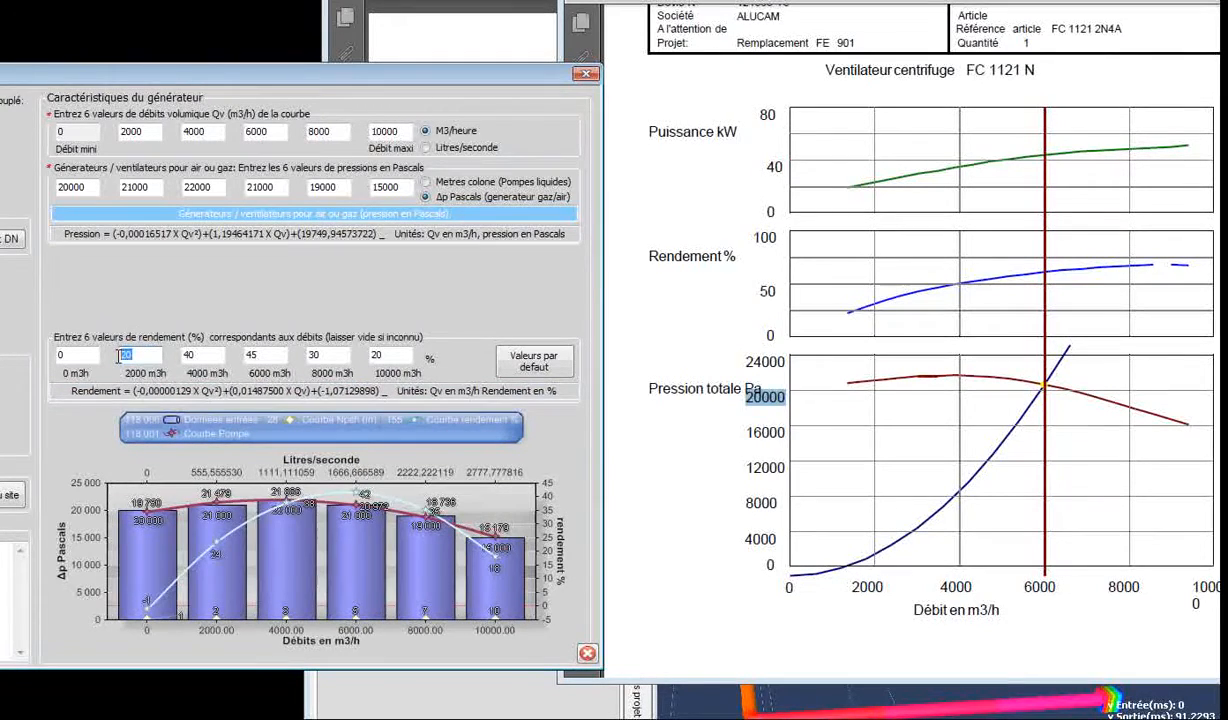
text(30)
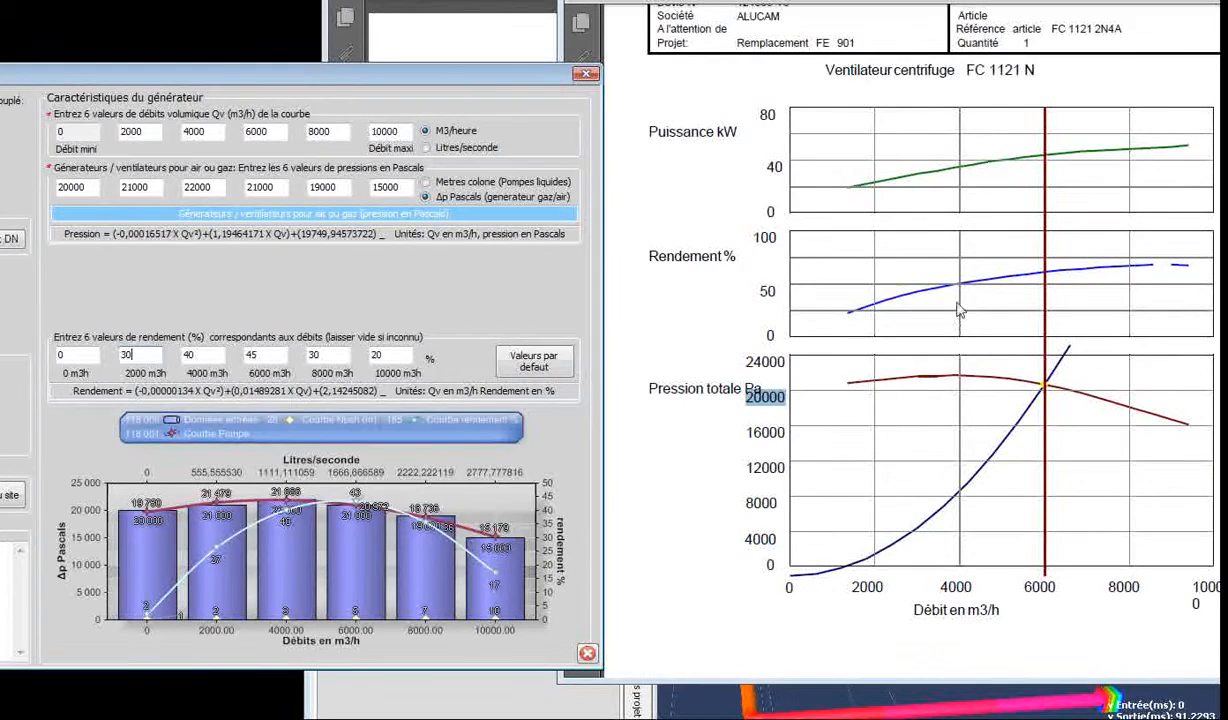
double_click(188, 356)
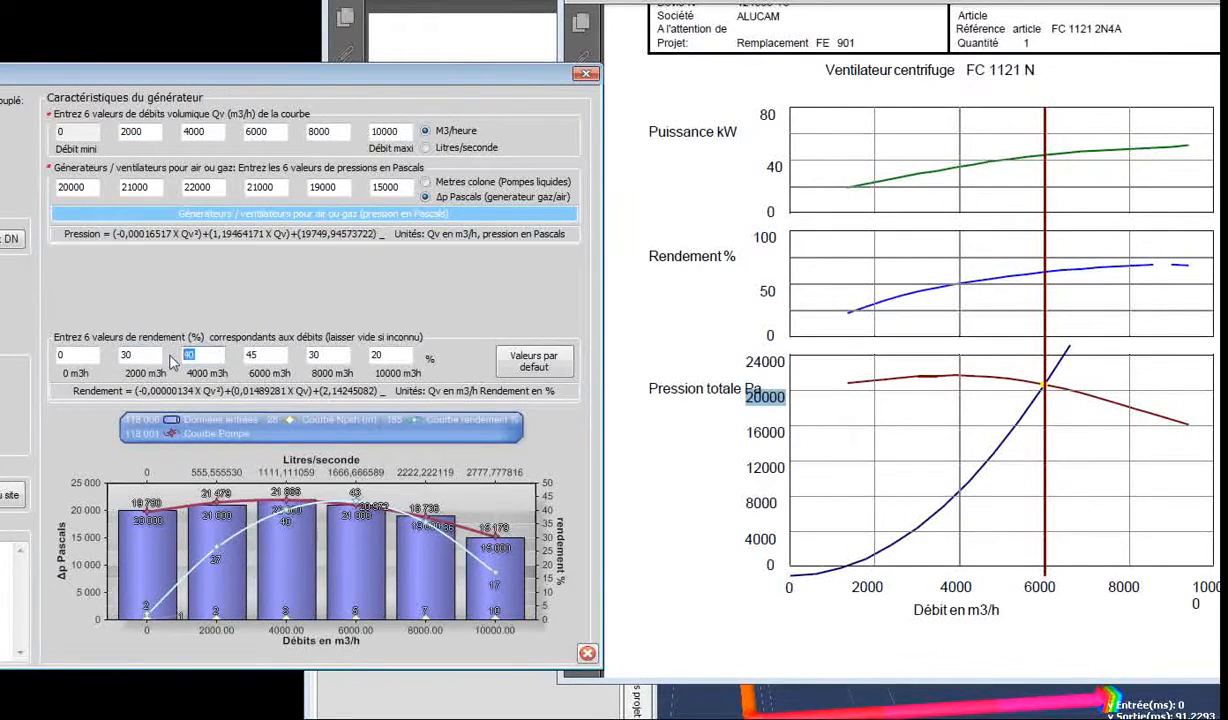
text(50)
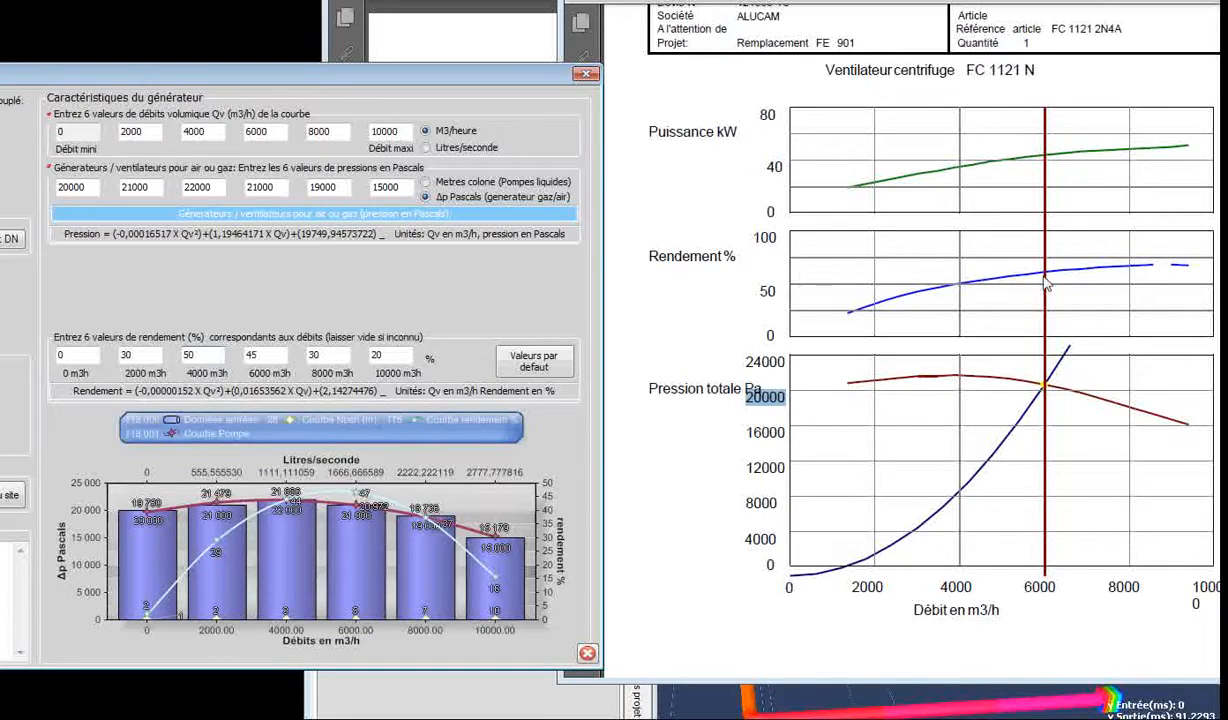
Step: Set the generator efficiencies at 6000, 8000 and 10000 m3/h to 60, 70 and 70 % following the datasheet
double_click(266, 355)
text(60)
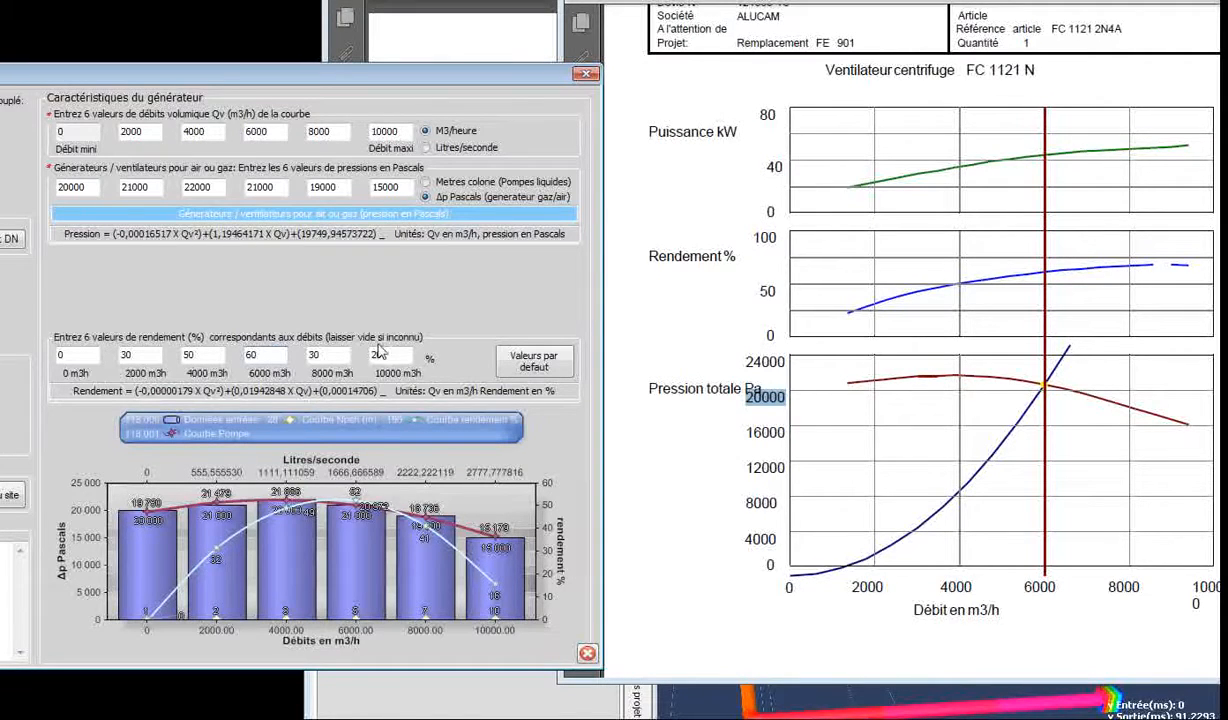
double_click(296, 352)
text(70)
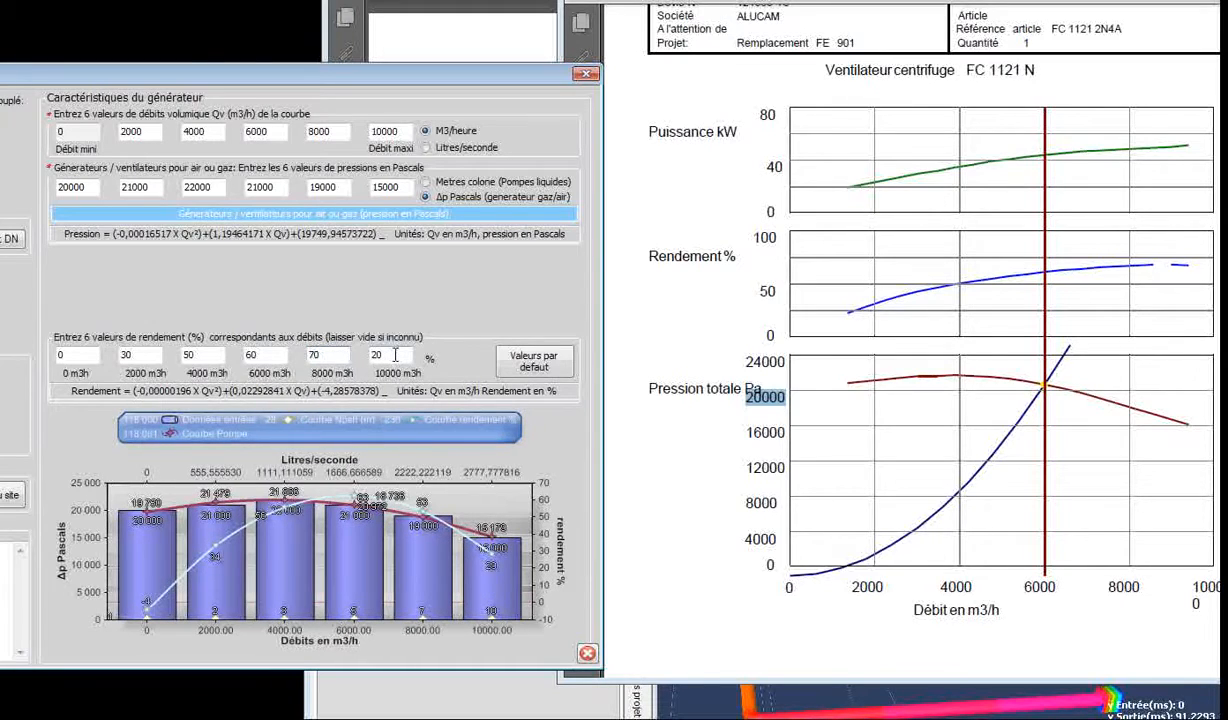
drag(395, 355, 358, 356)
text(70)
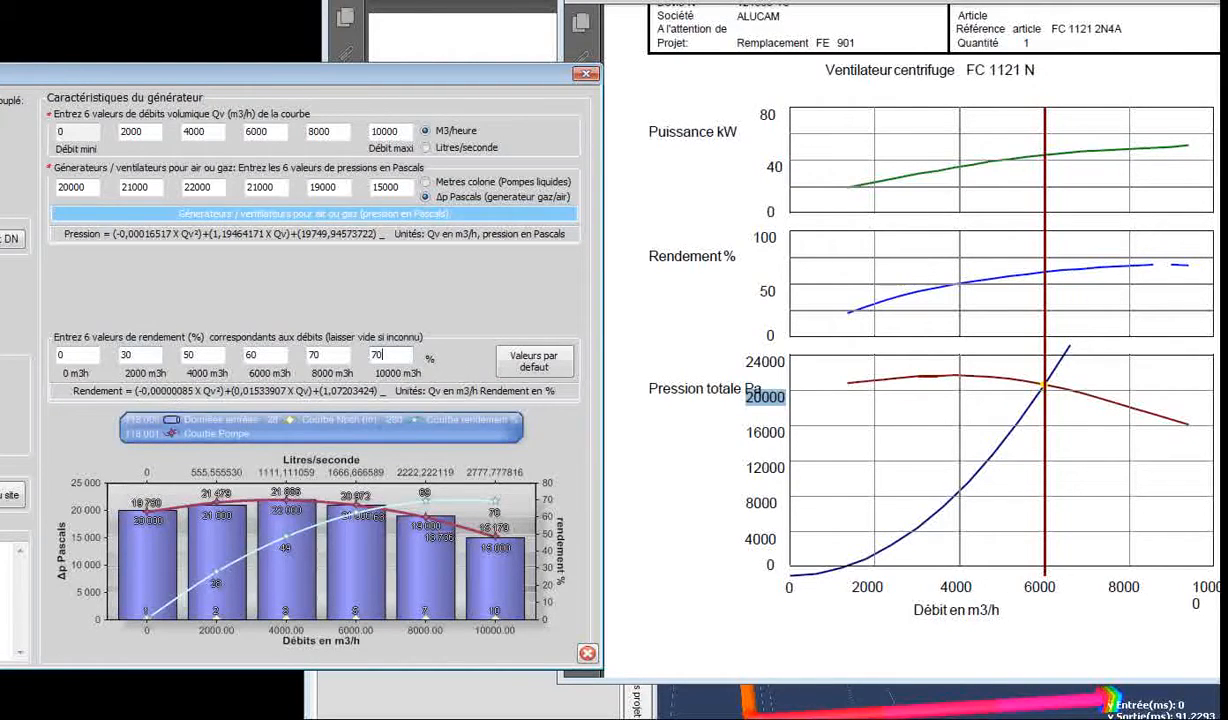
Step: Name the generator "Ventilateur centrifuge FC 1121 N" by copying the title from the fan datasheet
drag(60, 75, 725, 121)
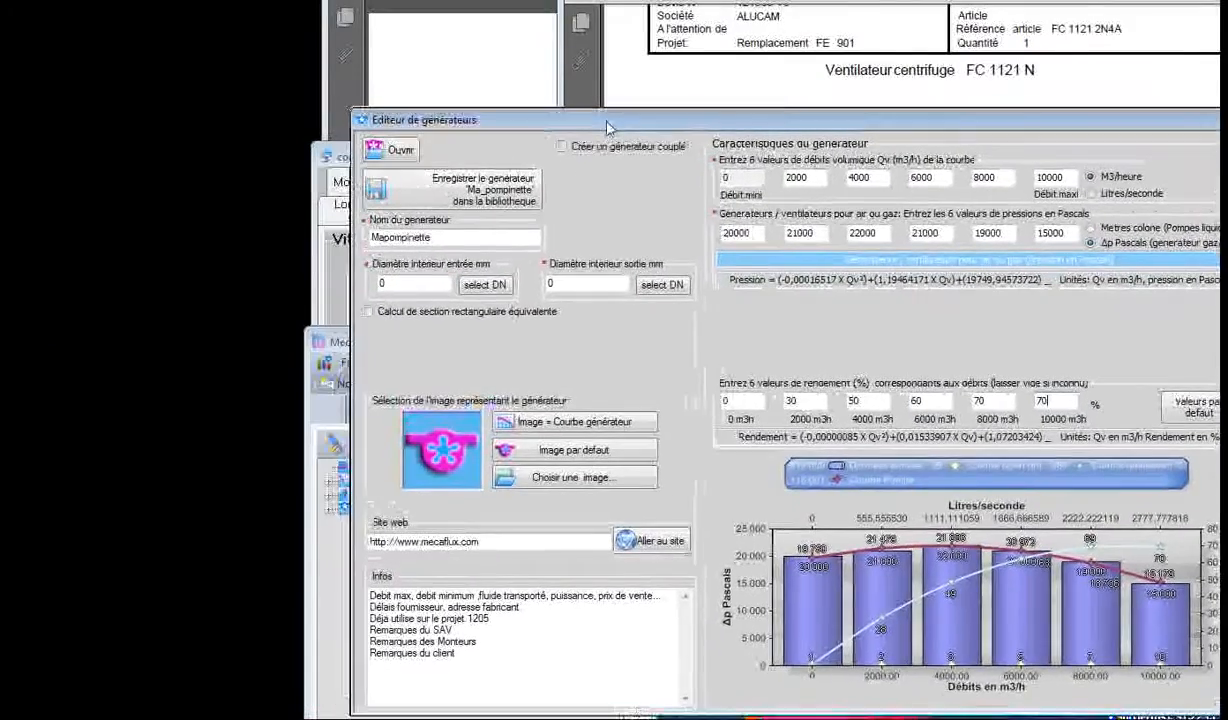
double_click(435, 236)
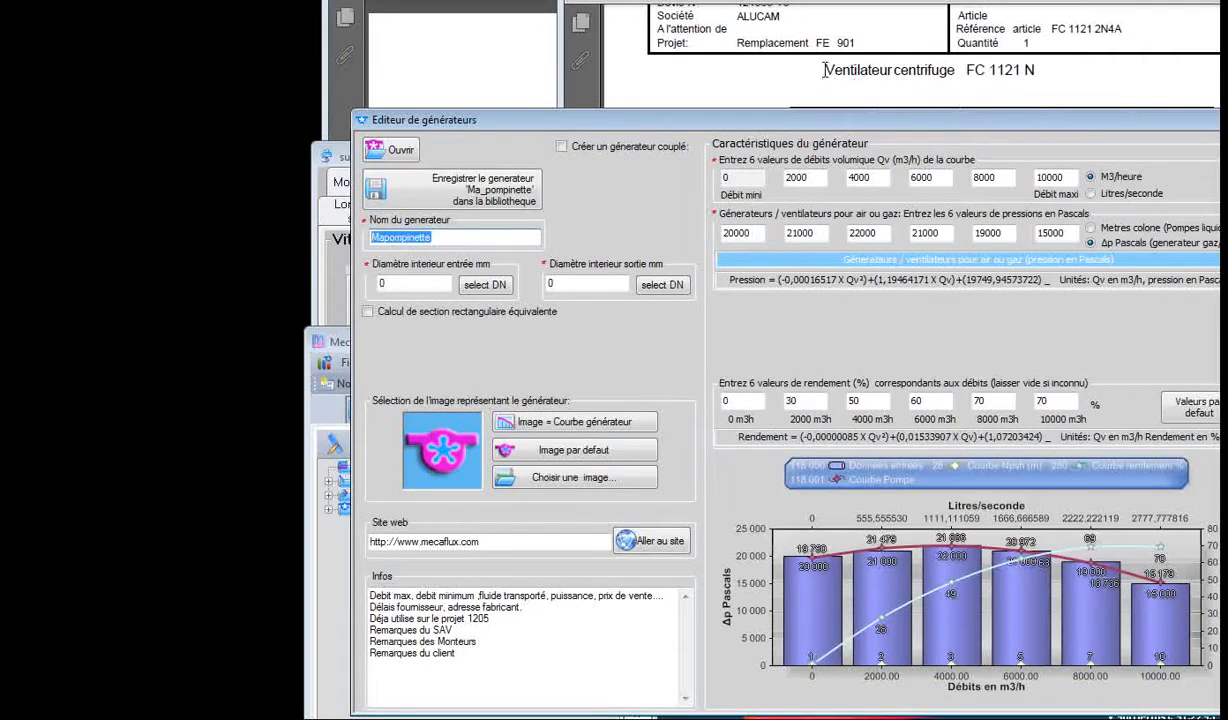
drag(824, 70, 1040, 70)
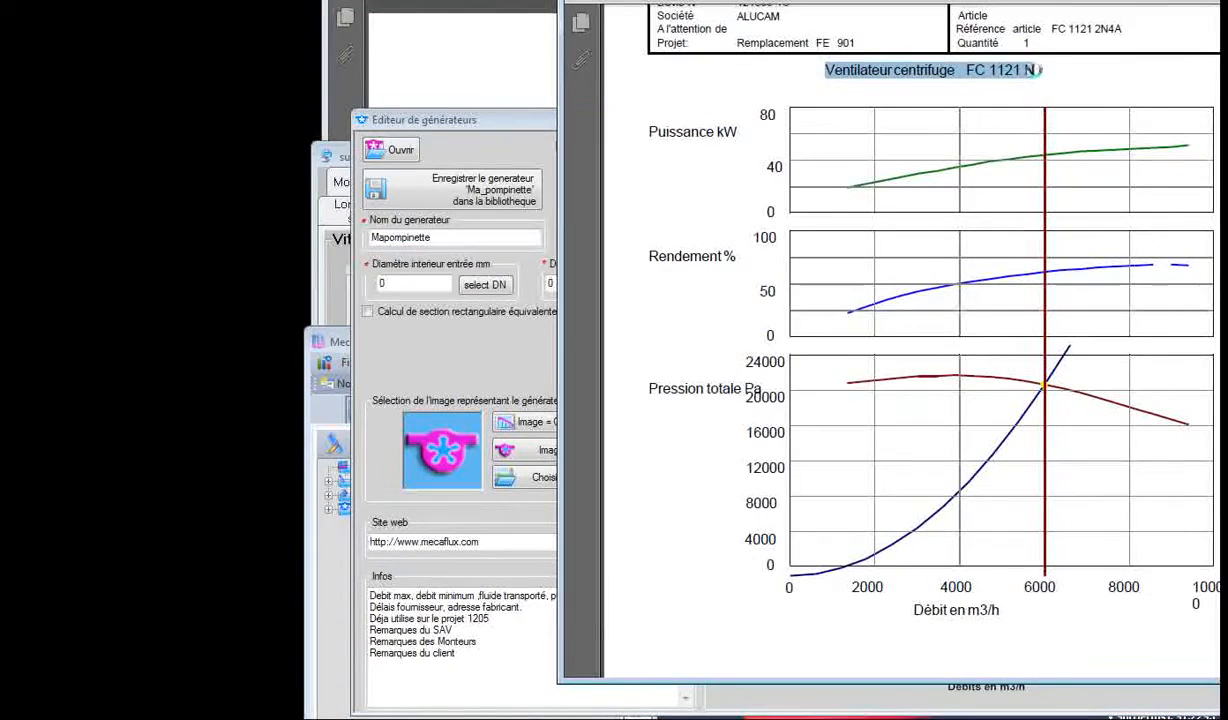
key(ctrl+c)
click(485, 224)
key(ctrl+v)
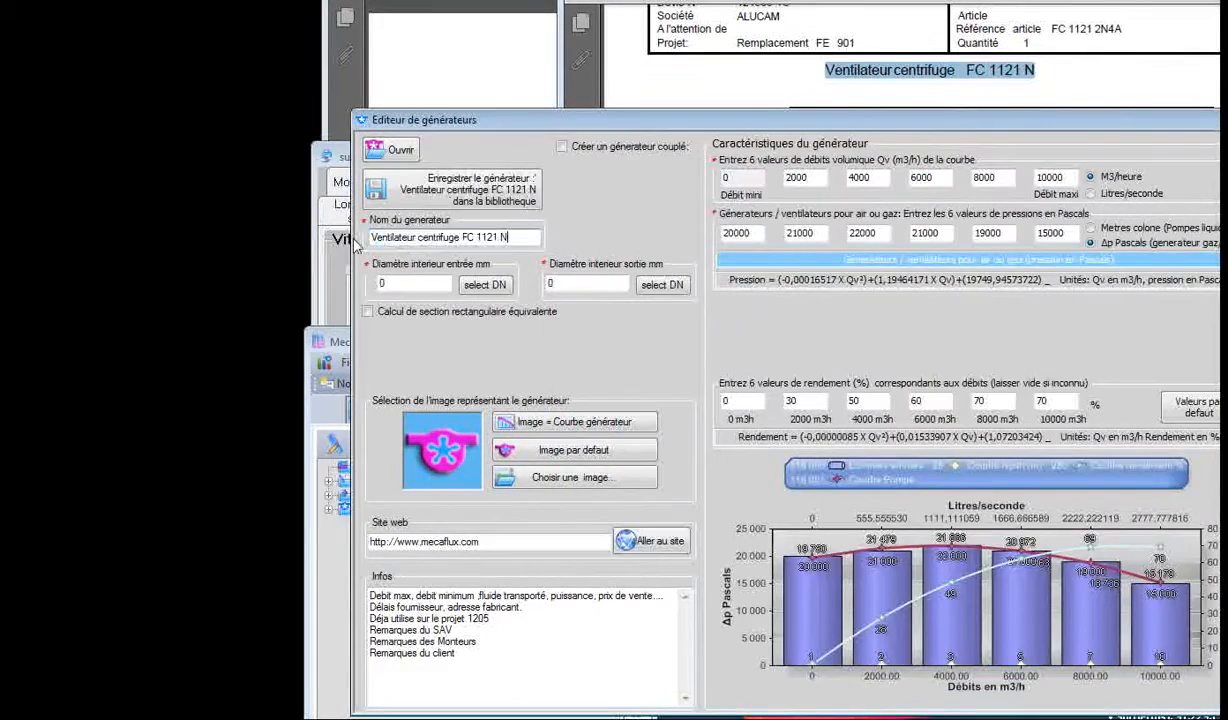
Step: Set both the inlet and outlet inner diameters of the generator to 152,4 mm
click(388, 285)
key(alt+Tab)
click(1048, 702)
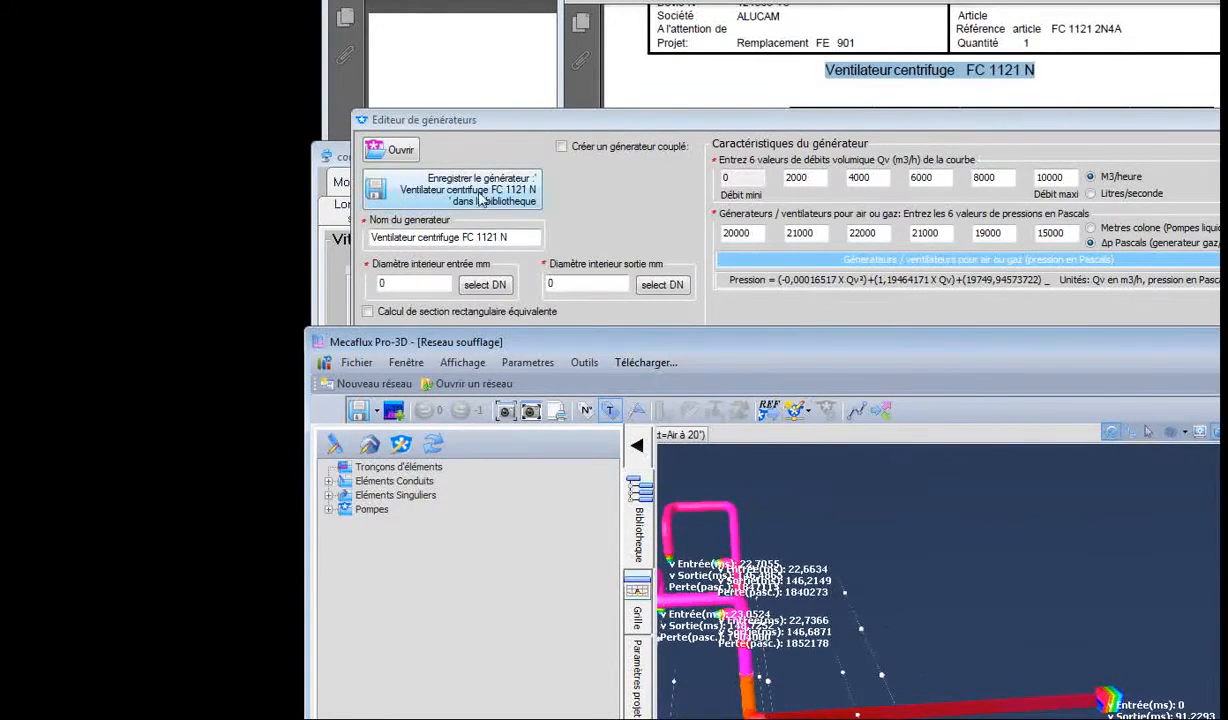
click(460, 120)
click(416, 284)
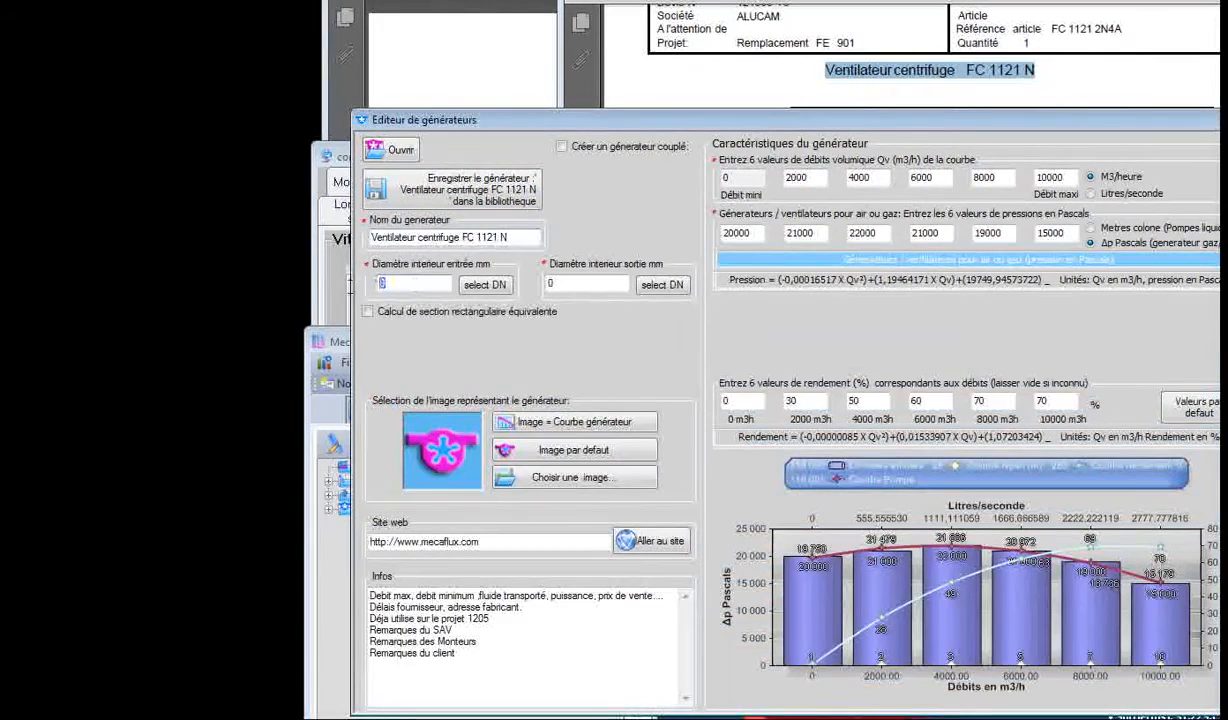
key(ctrl+v)
drag(447, 283, 302, 290)
key(BackSpace)
drag(438, 288, 338, 290)
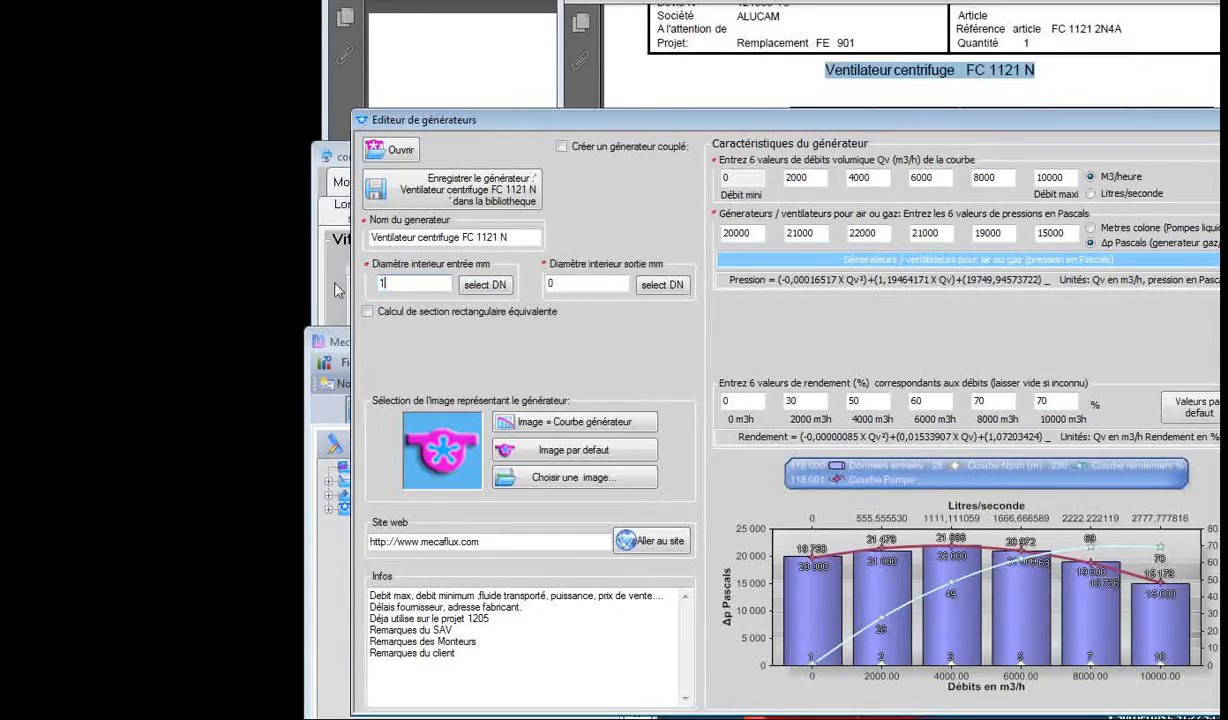
text(152,4)
drag(584, 280, 526, 288)
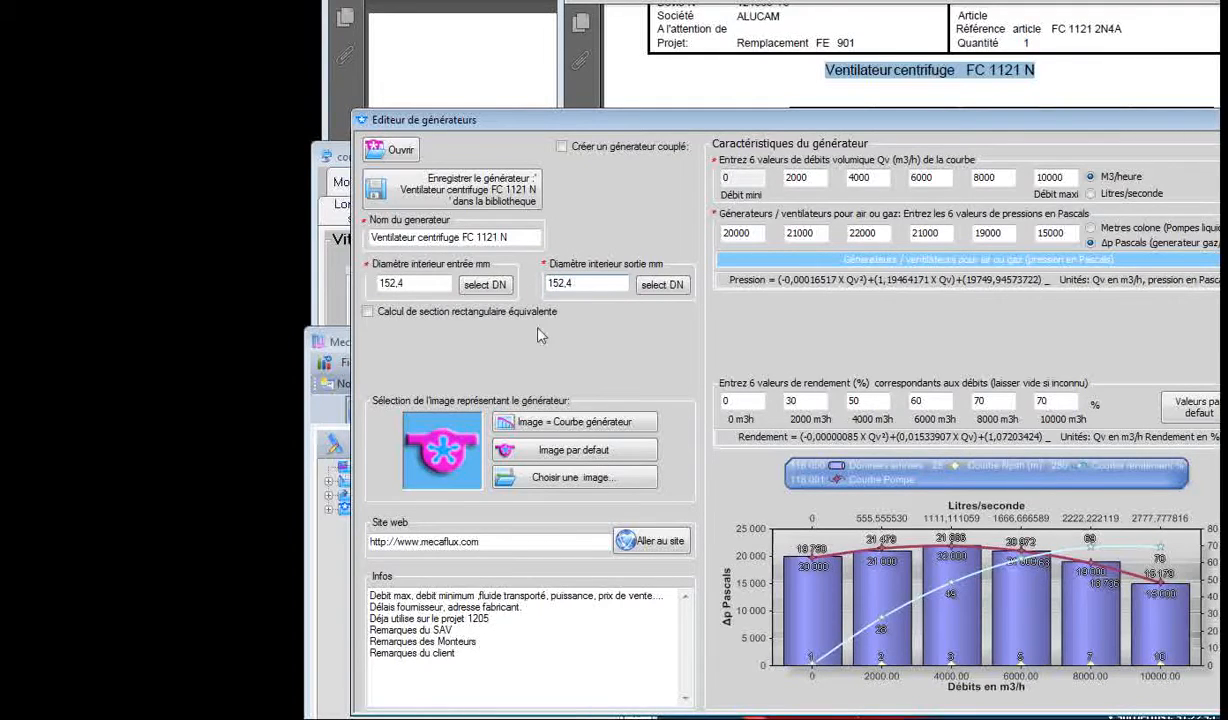
Step: Use the generator's curve as its image and save the FC 1121 N generator to the library
click(553, 427)
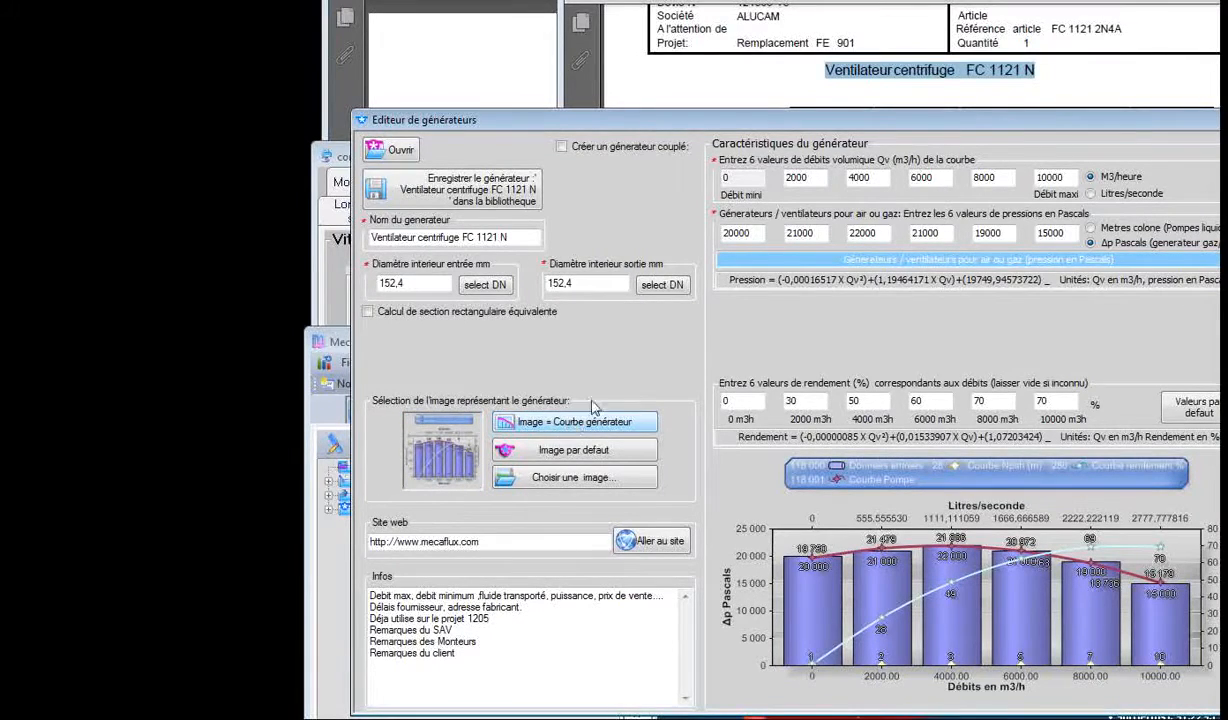
click(560, 448)
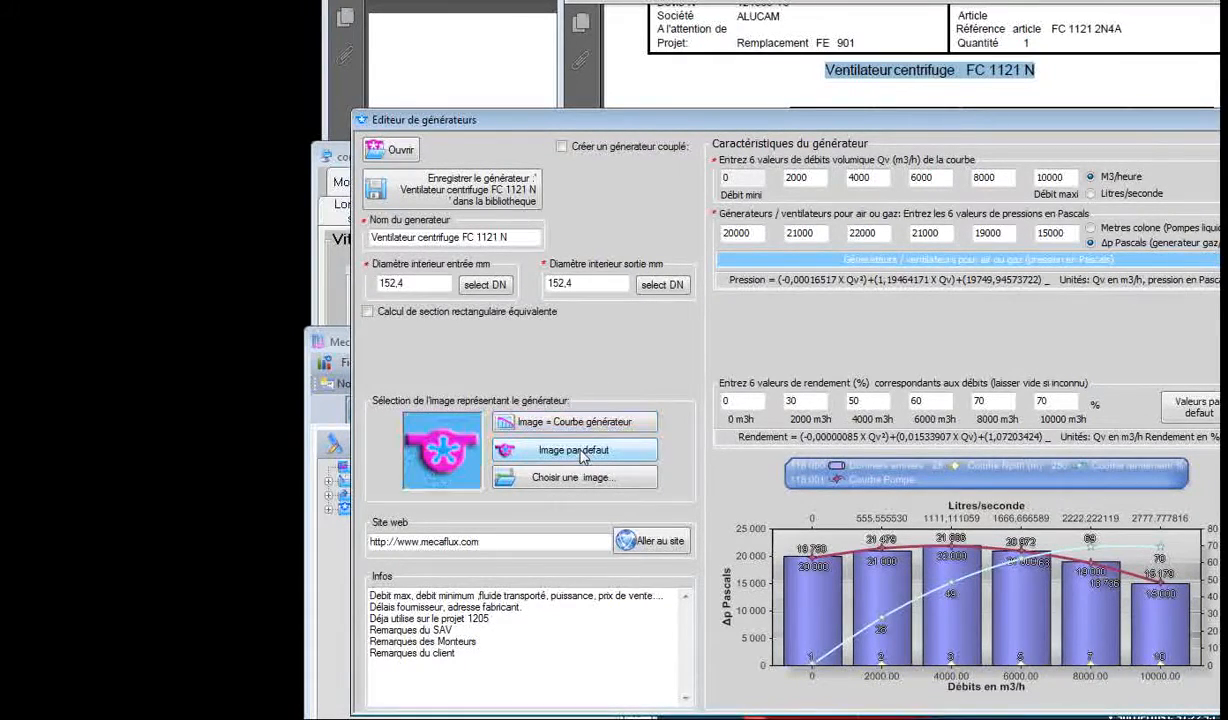
click(585, 425)
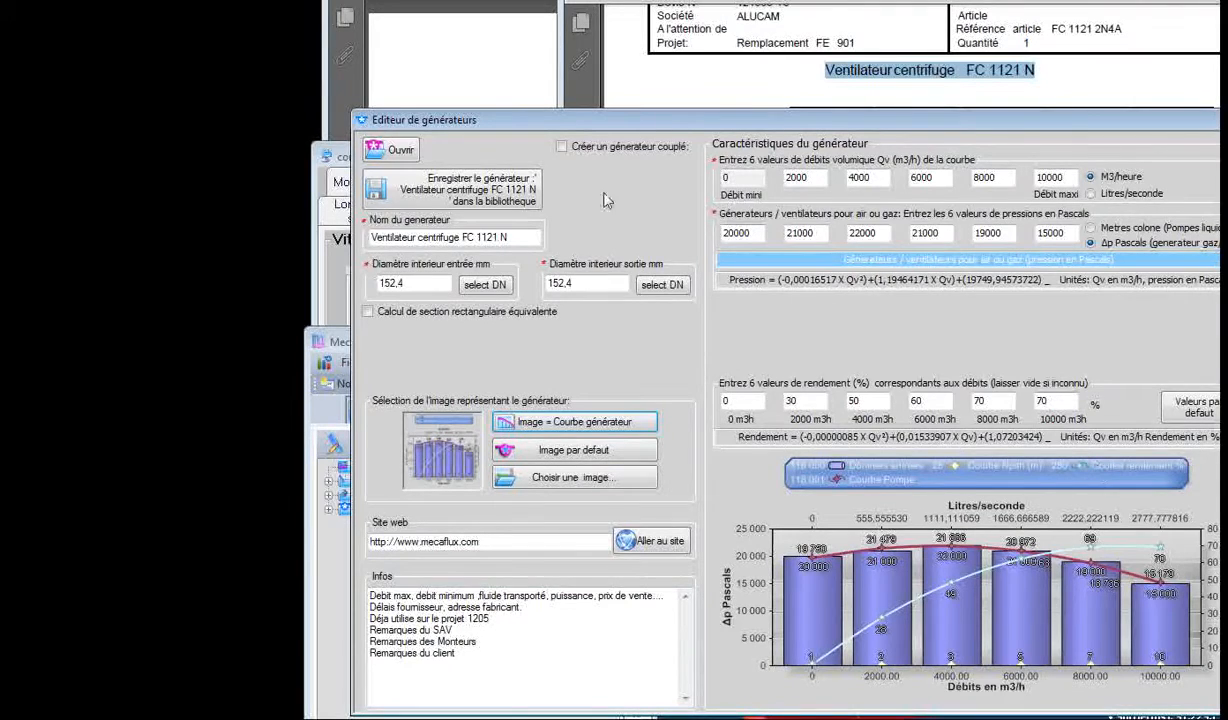
click(440, 195)
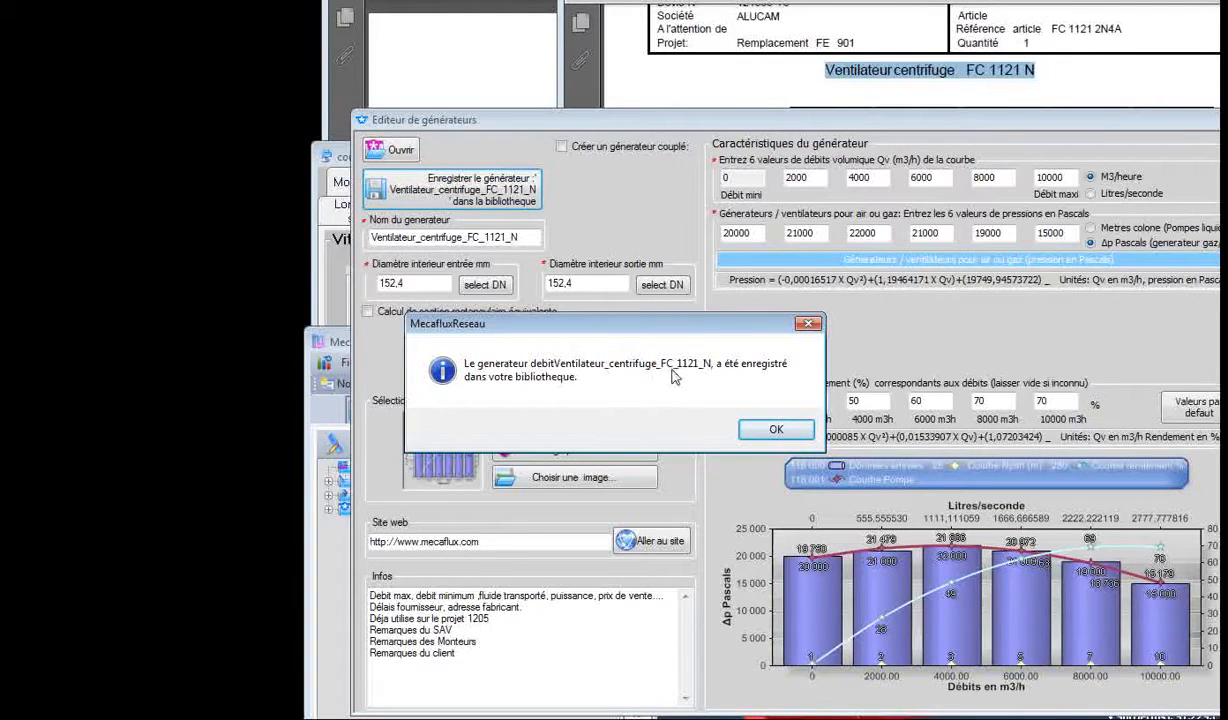
click(778, 429)
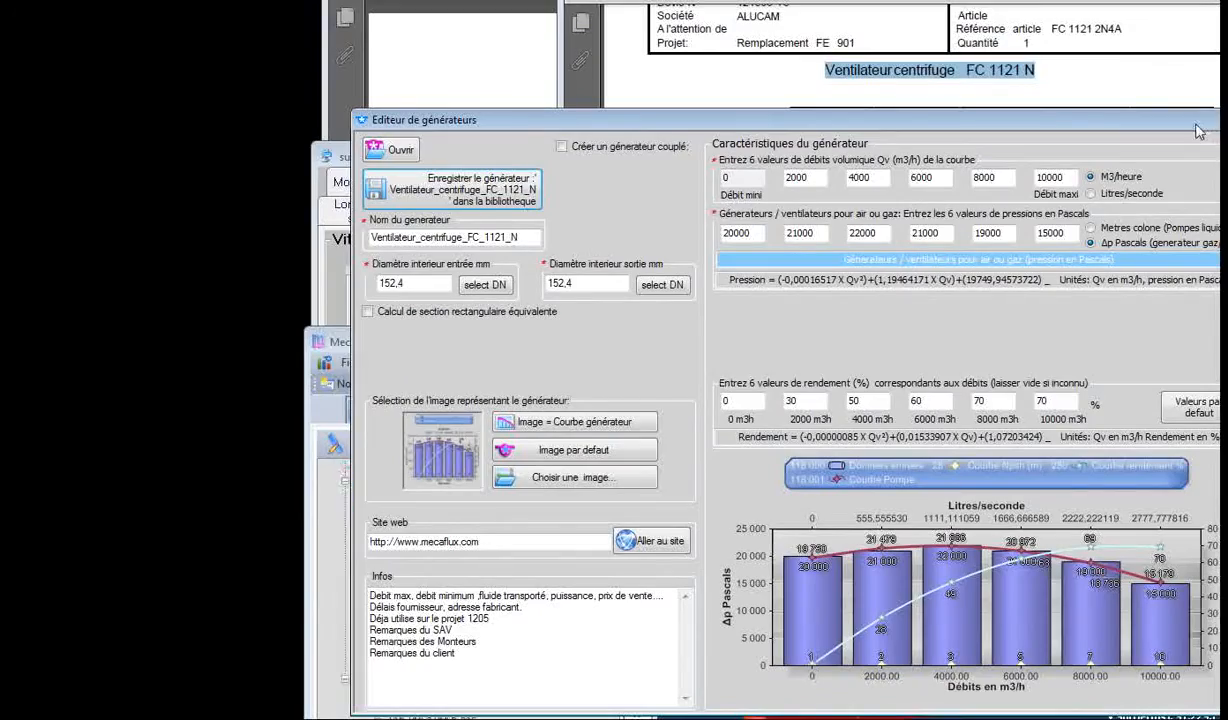
Step: Clear away the generator editor, fan datasheet, notes and unit converter, and reposition the Reseau soufflage window to show its 3D model
drag(1193, 121, 1116, 122)
click(1174, 120)
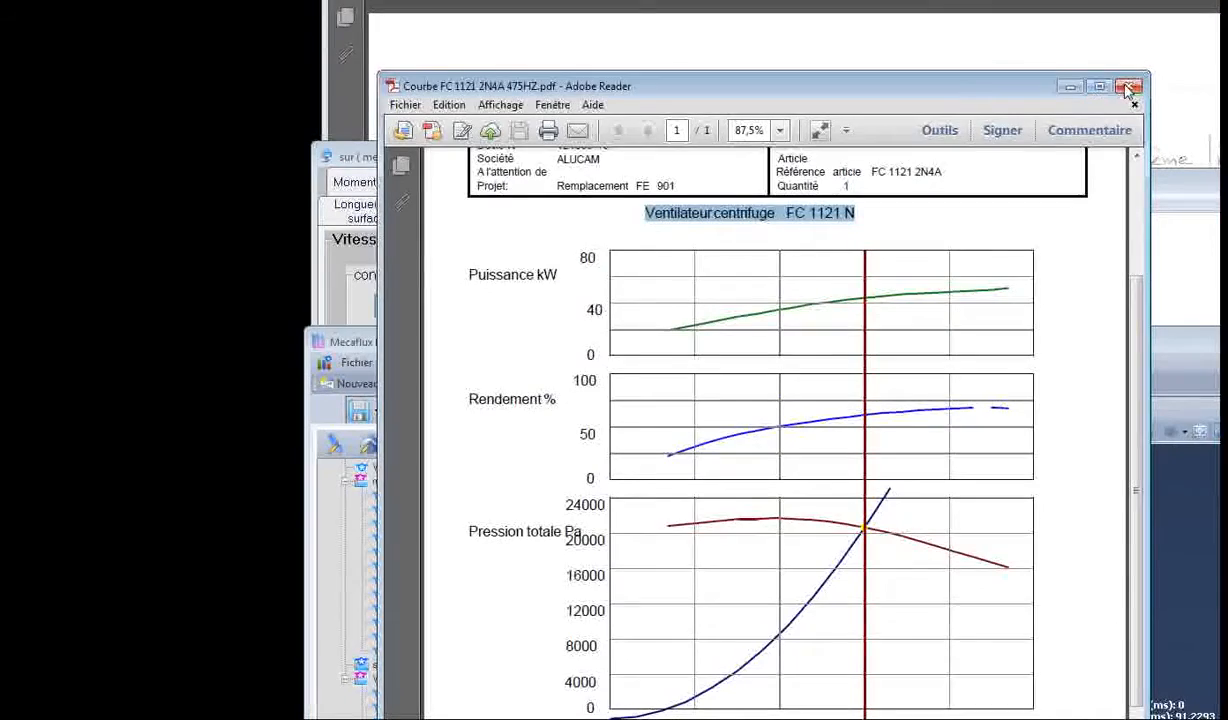
click(1124, 90)
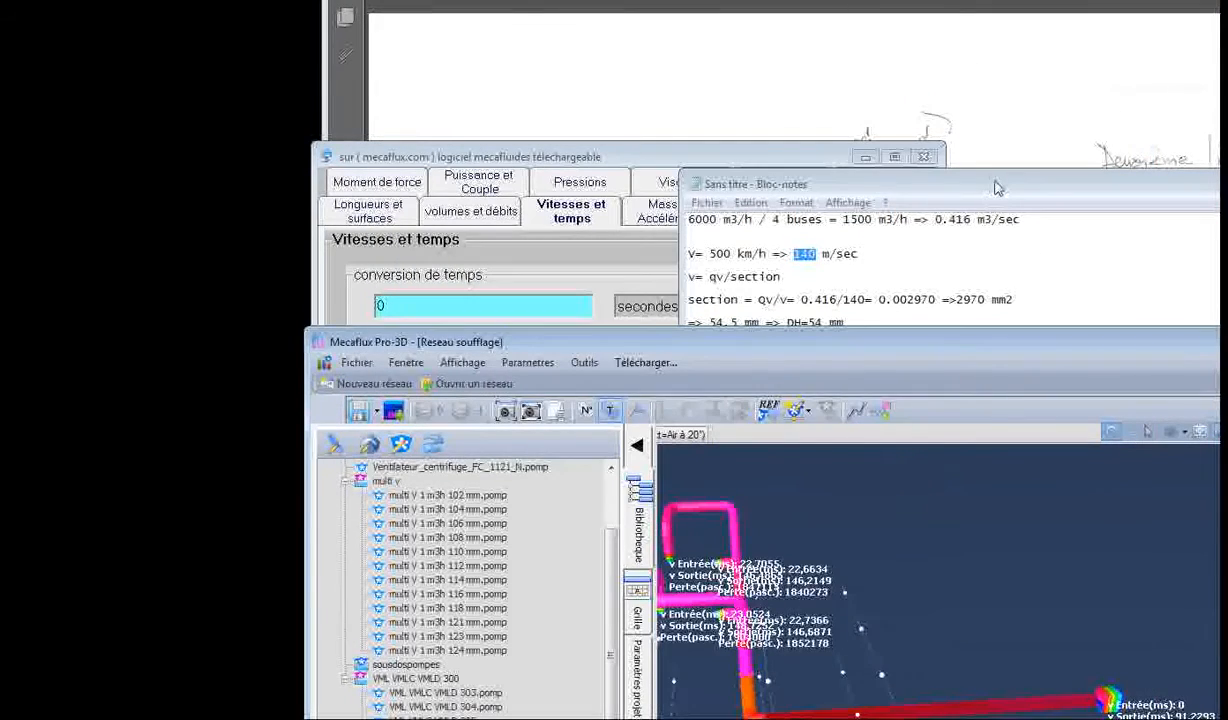
click(962, 181)
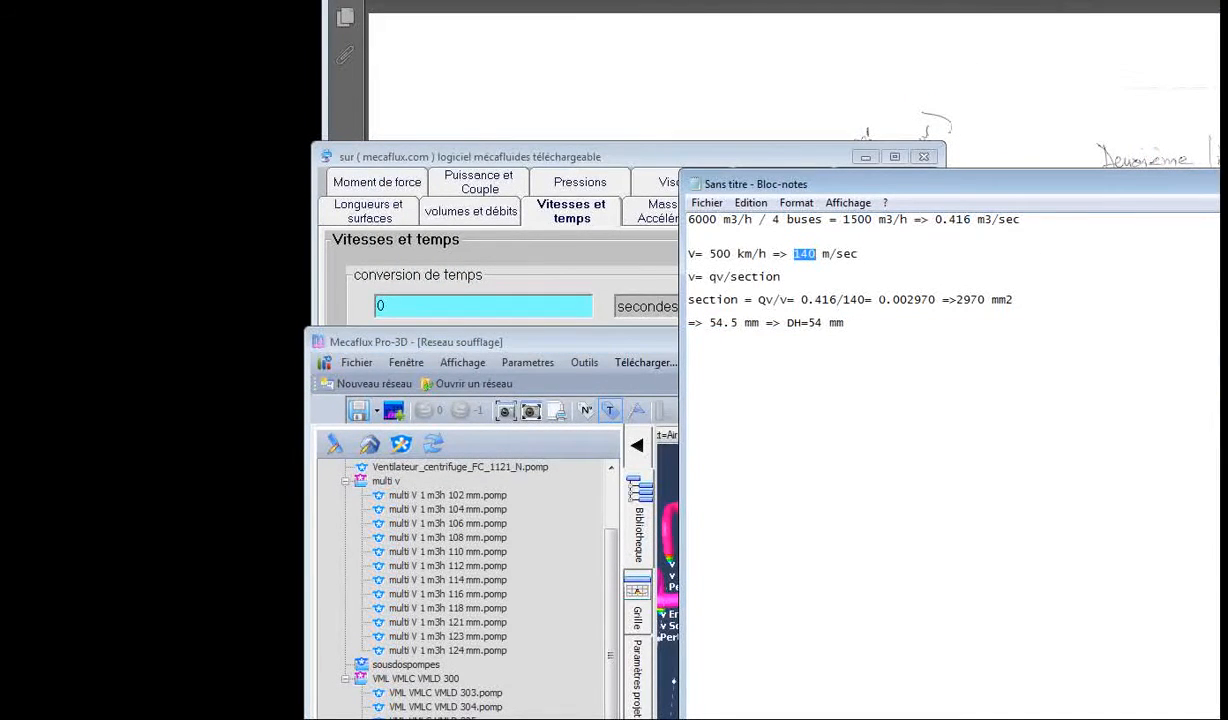
click(1221, 183)
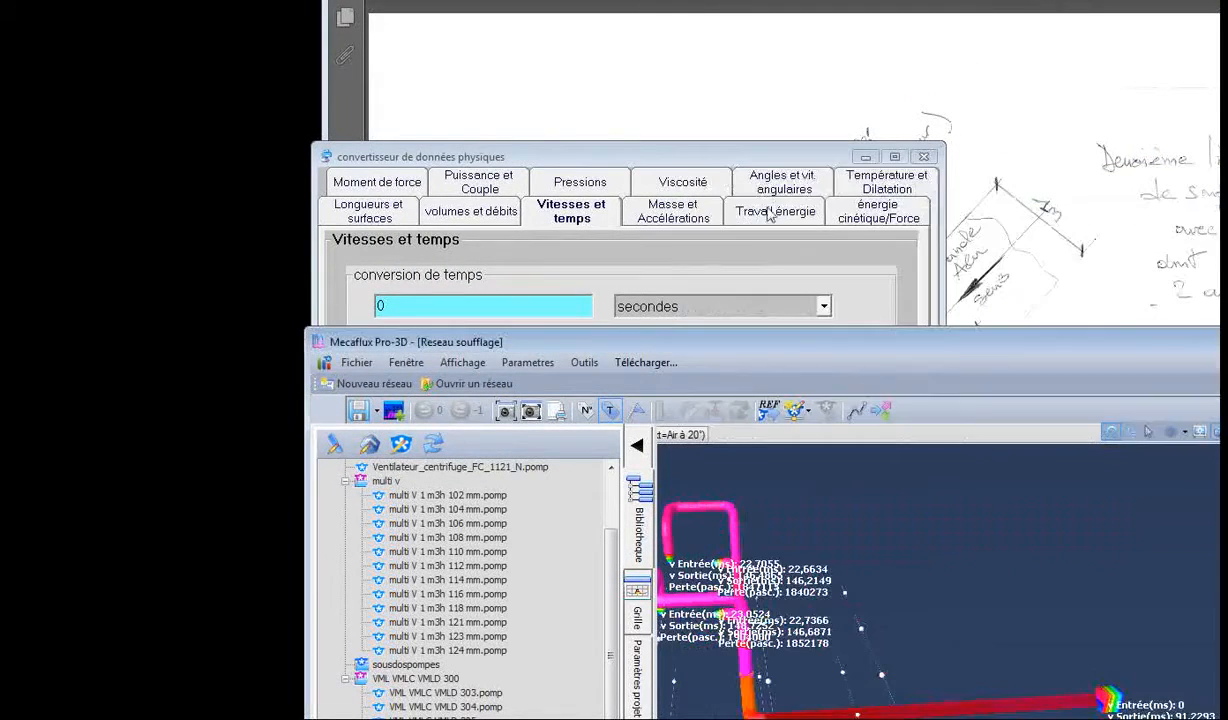
click(927, 158)
drag(783, 348, 785, 43)
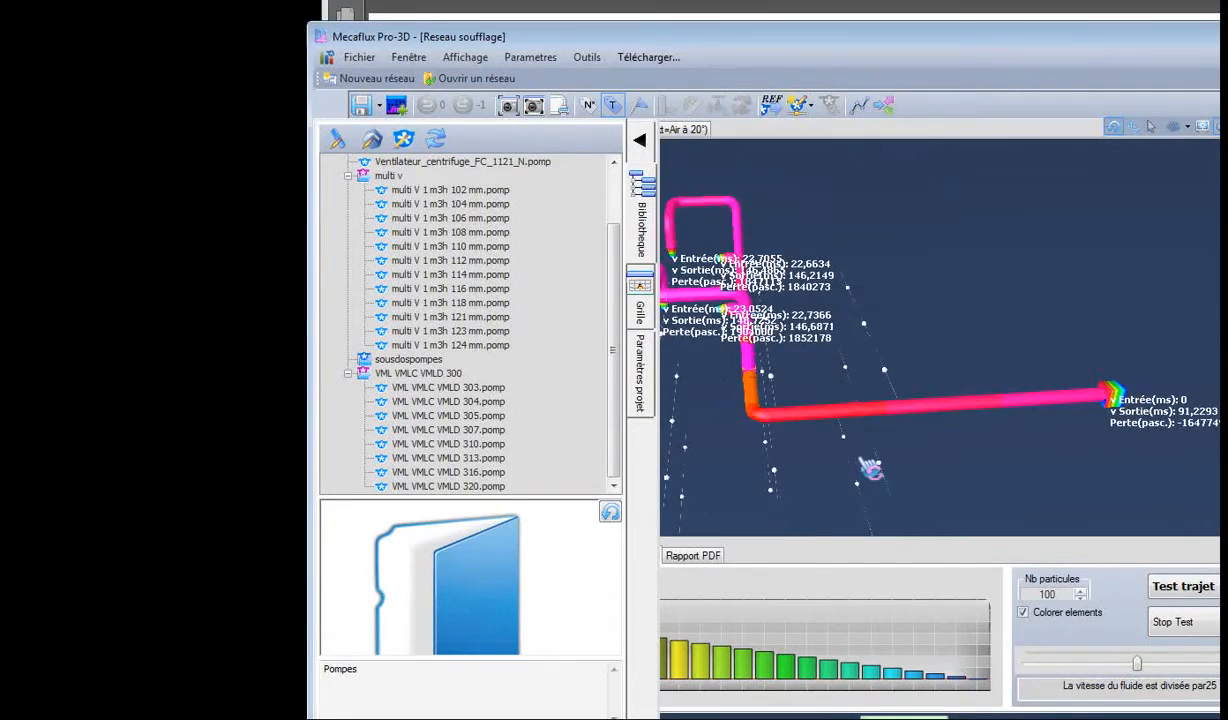
Step: Delete the existing 6000 m3/h test generator at the inlet of the blown-air network
drag(869, 469, 883, 466)
scroll(770, 396, down, 3)
scroll(771, 391, down, 2)
drag(951, 334, 855, 311)
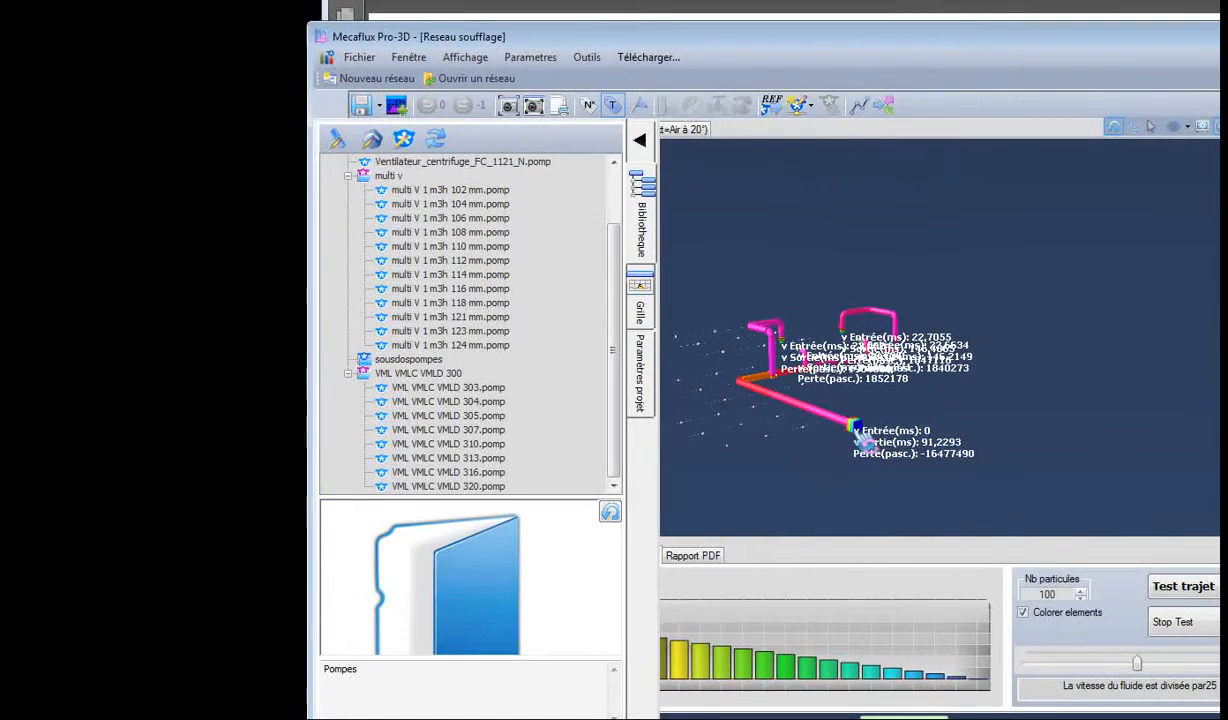
click(851, 426)
click(797, 104)
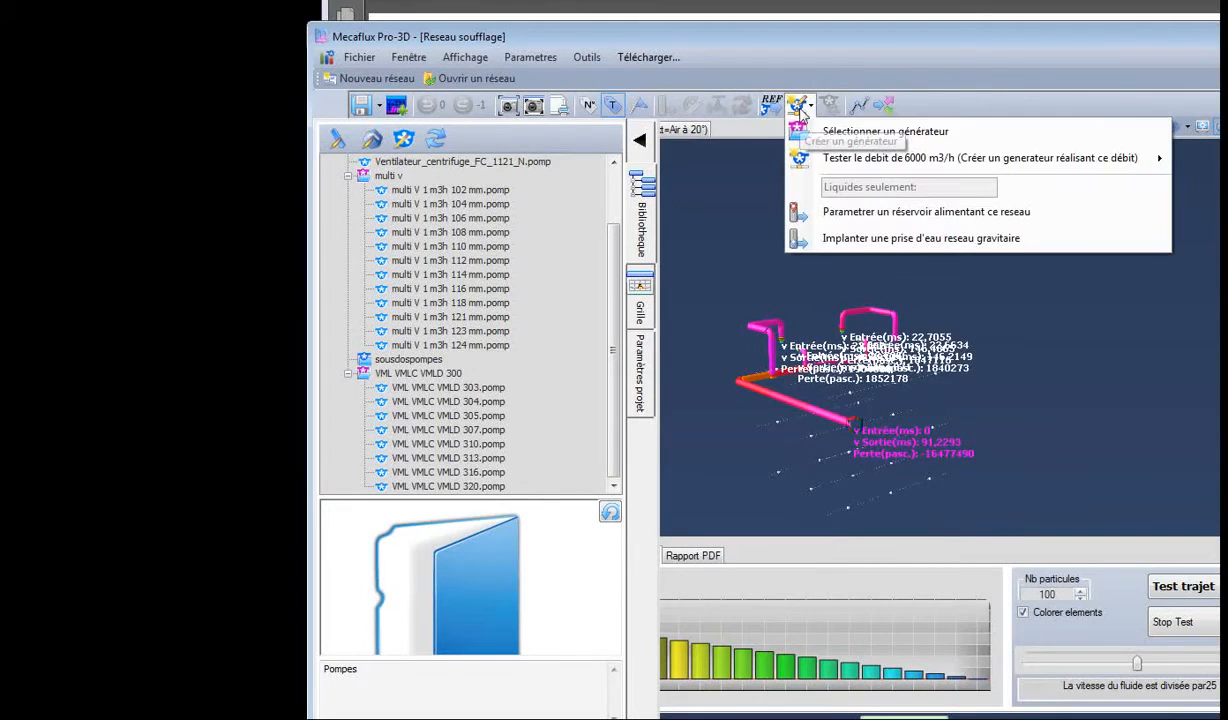
mouse_move(845, 157)
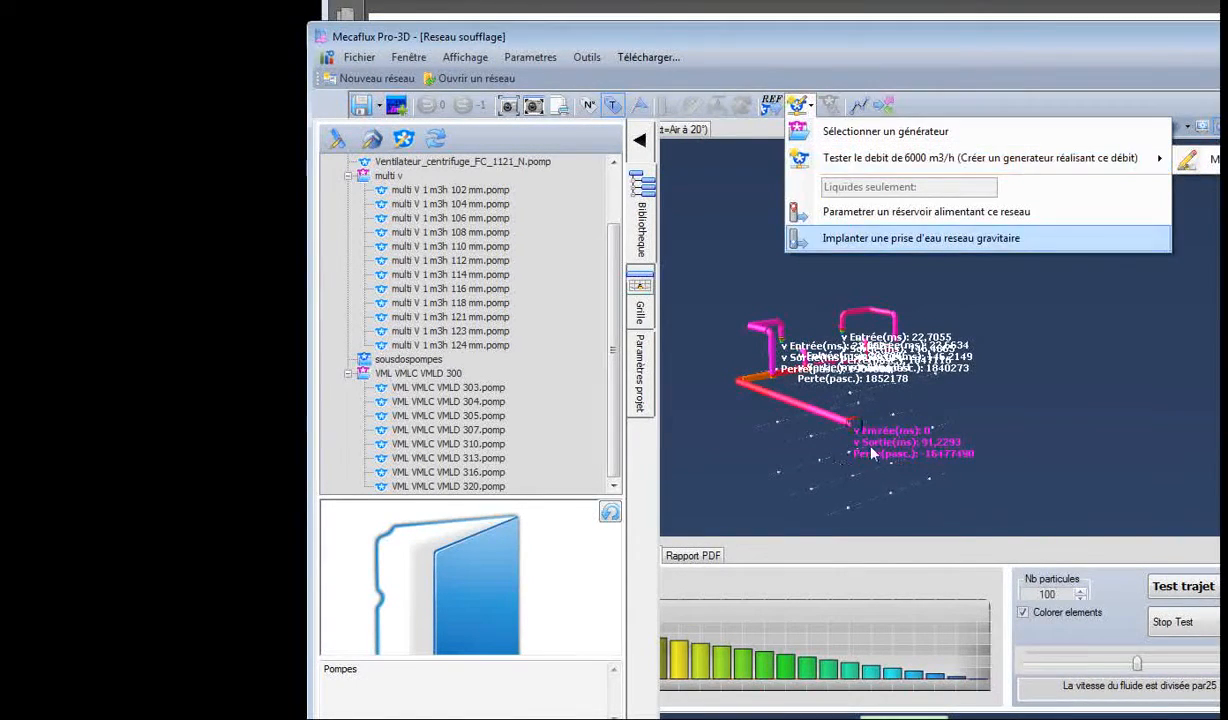
click(920, 238)
scroll(865, 445, up, 5)
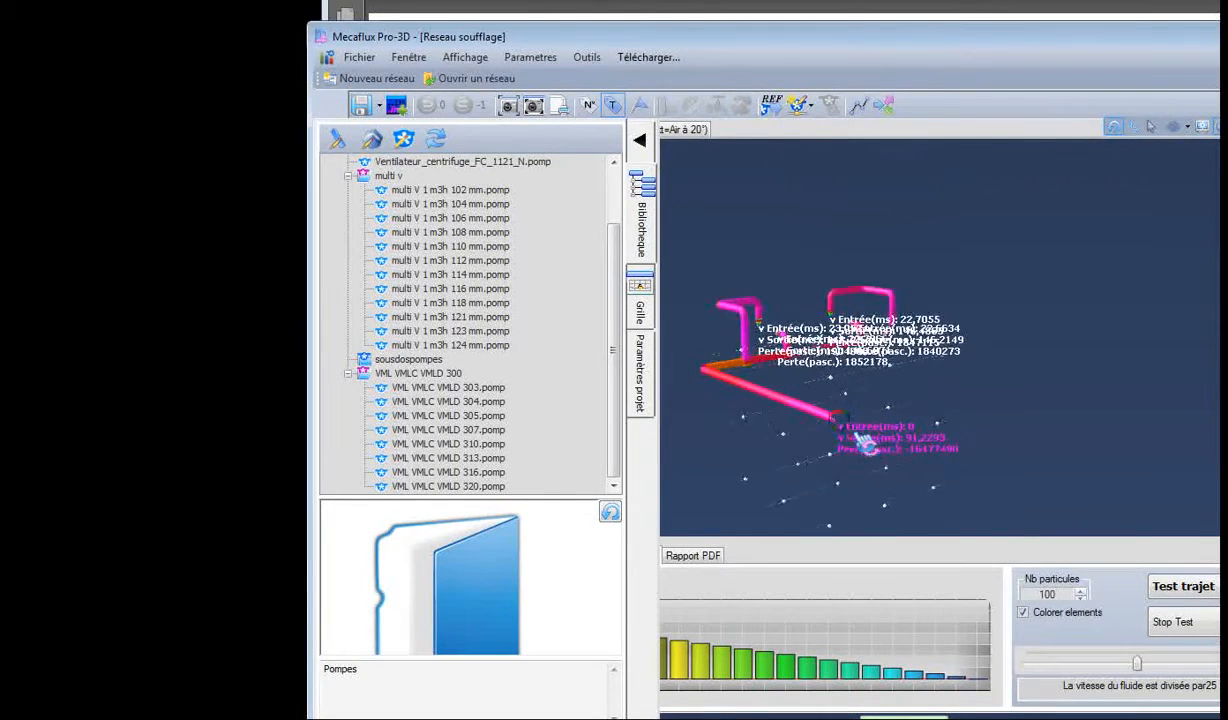
scroll(900, 475, up, 2)
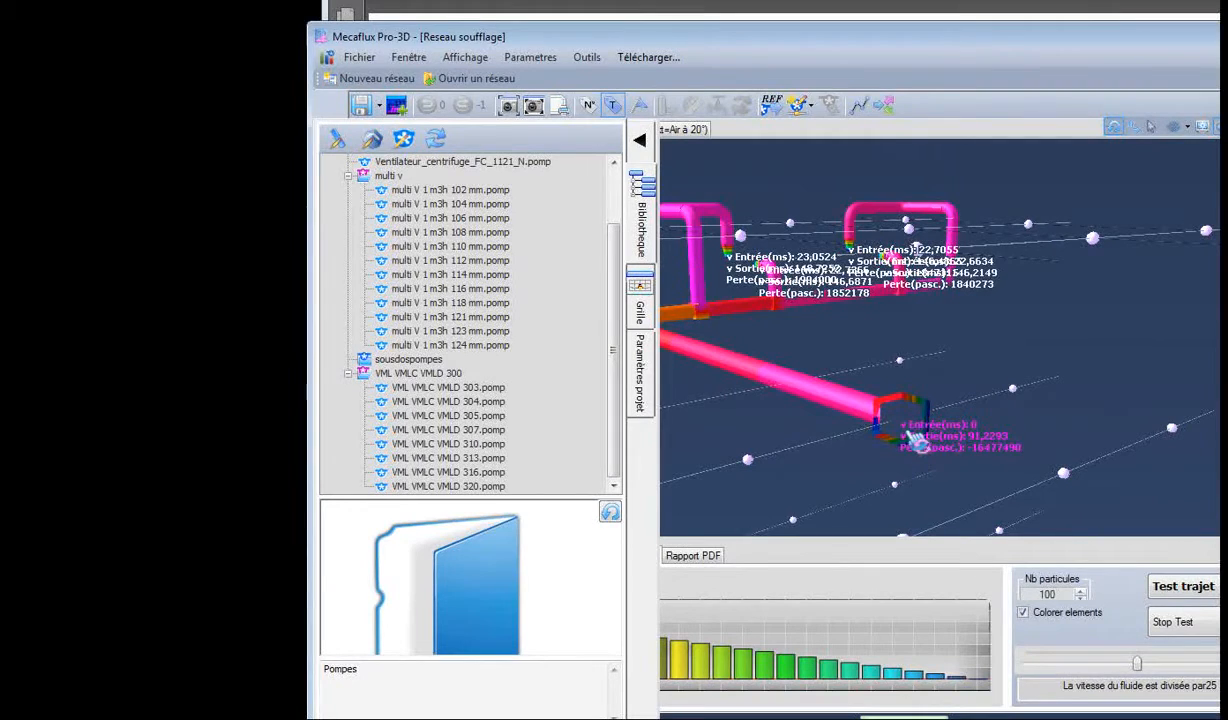
click(913, 438)
key(Delete)
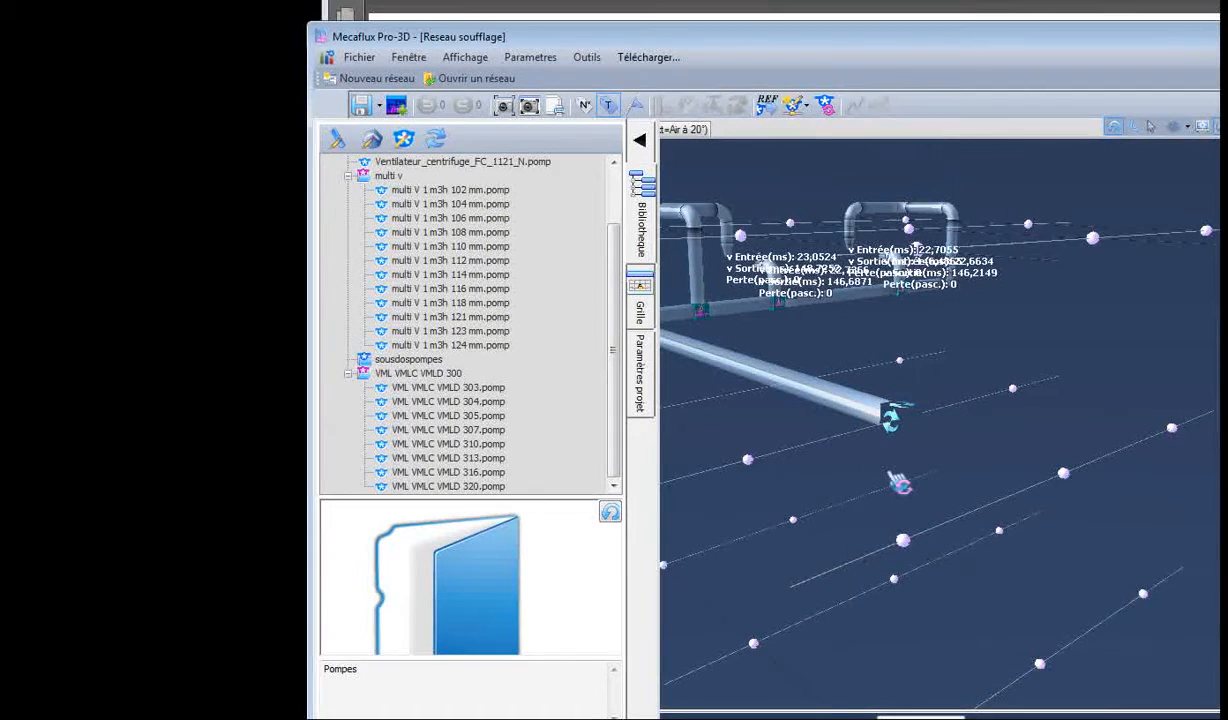
Step: Insert the Ventilateur_centrifuge_FC_1121_N pump from the library at the start of the network
scroll(570, 290, up, 3)
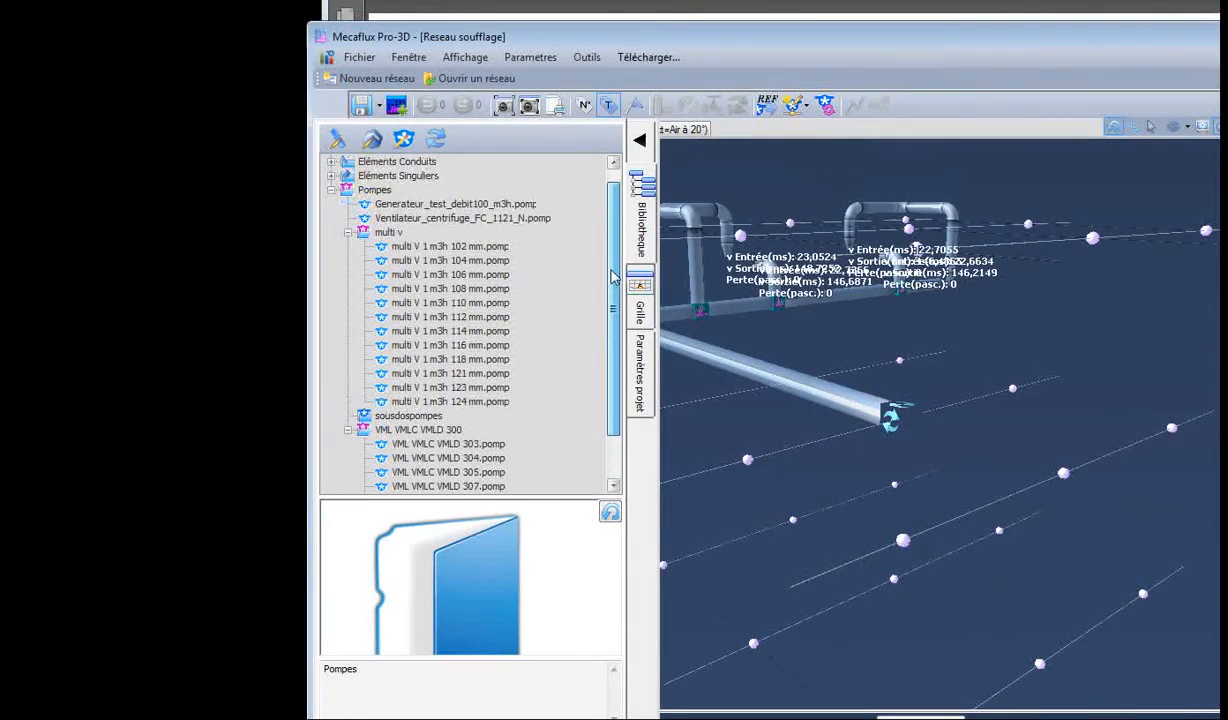
click(430, 233)
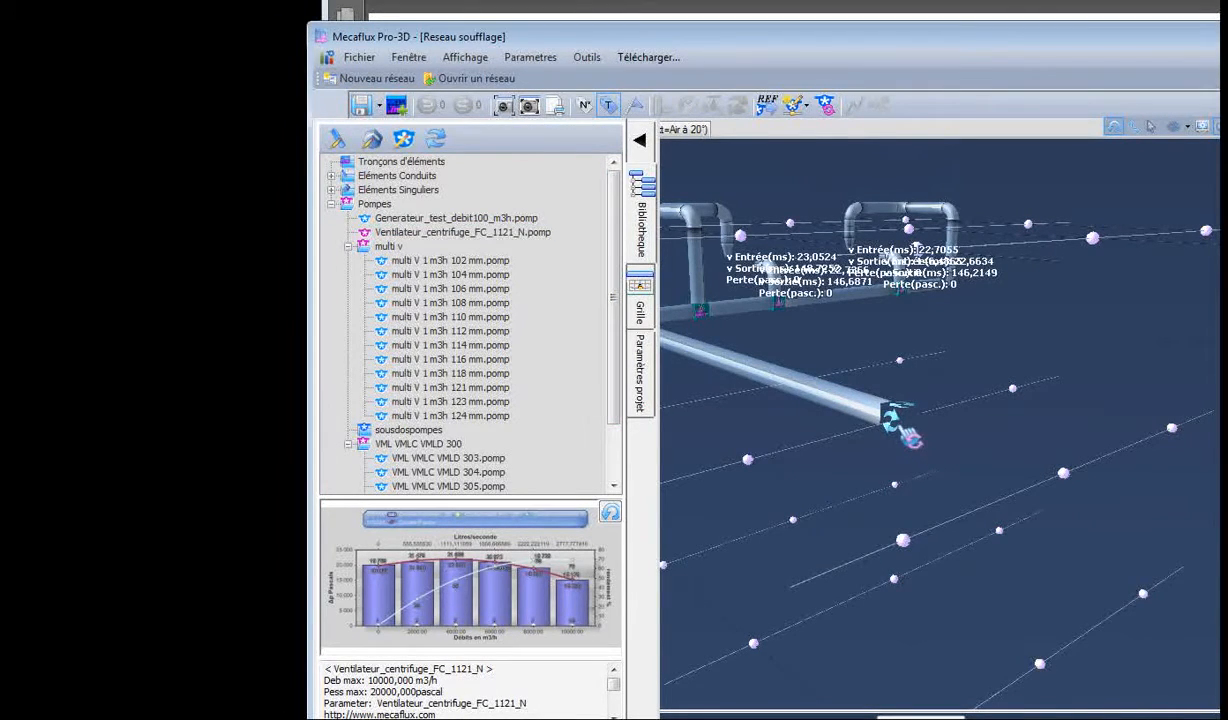
drag(428, 238, 613, 251)
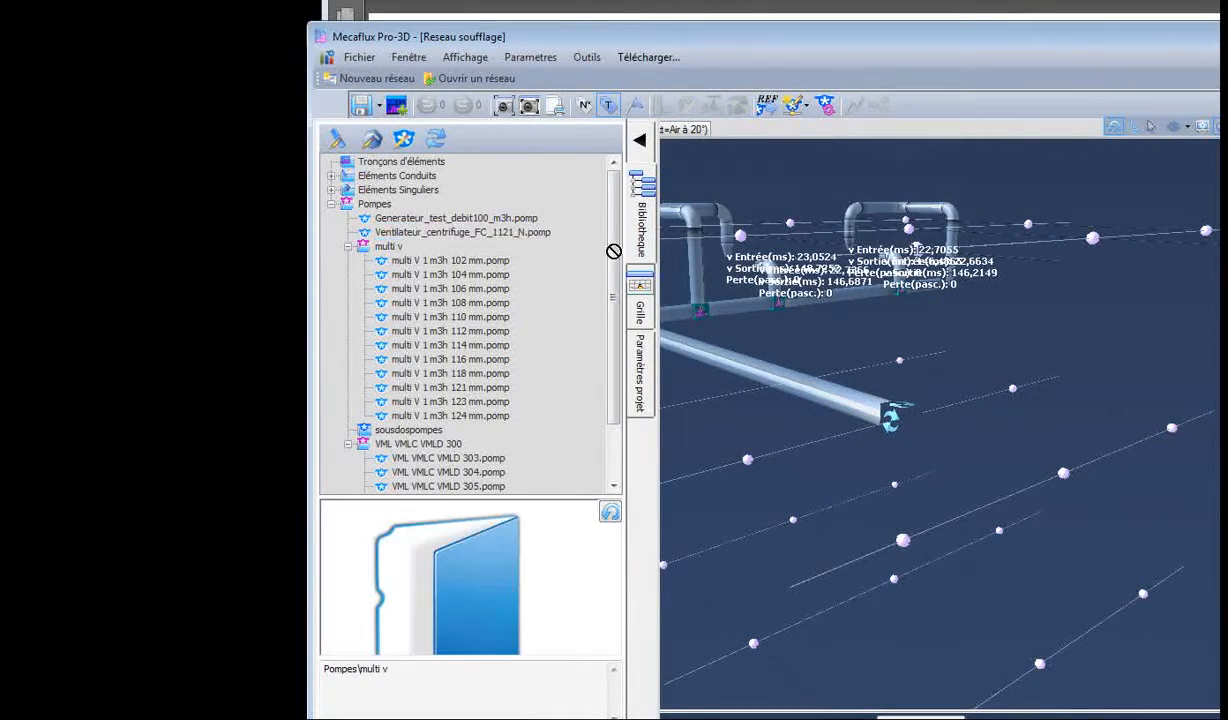
drag(950, 438, 908, 410)
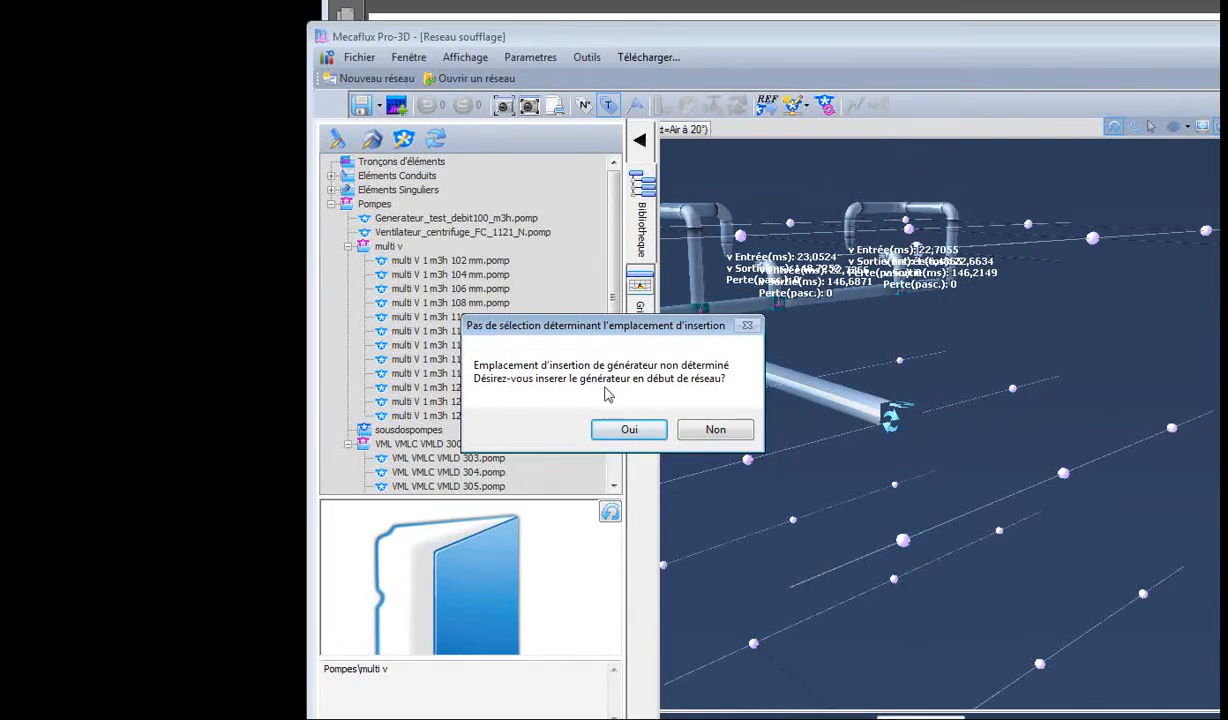
click(629, 429)
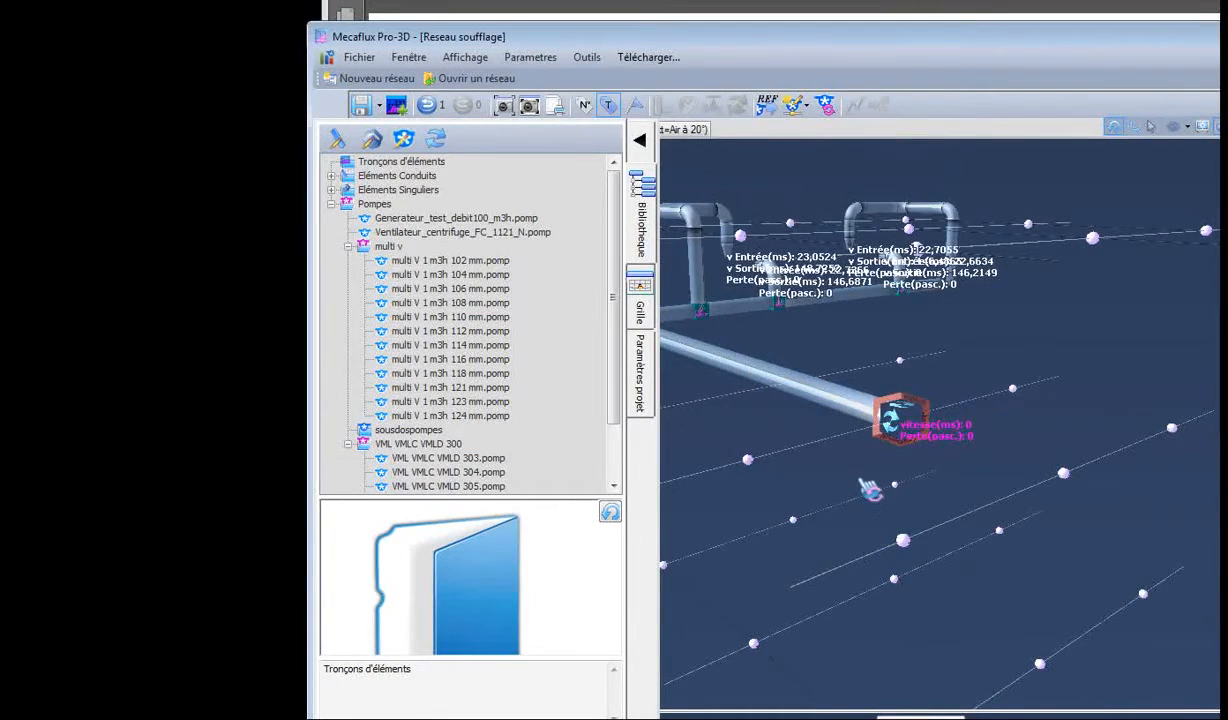
mouse_move(861, 481)
mouse_down()
mouse_move(851, 487)
mouse_move(876, 474)
mouse_up()
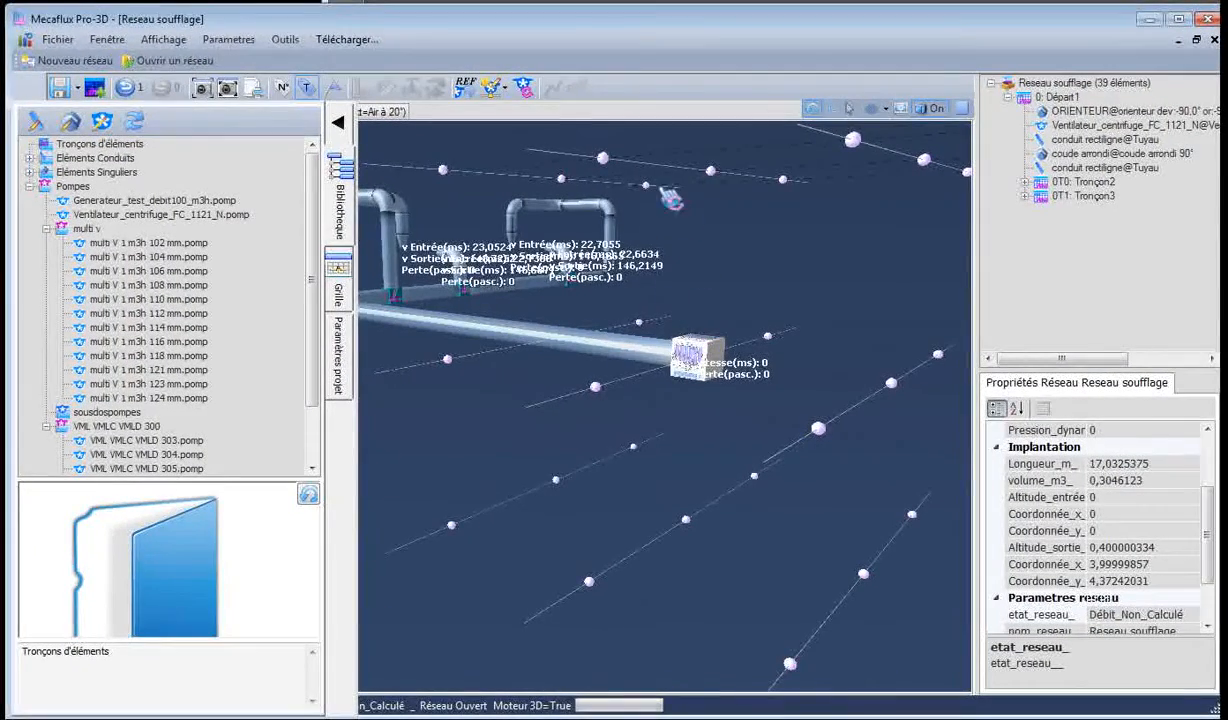
Step: Update the network's operating flow with the FC 1121 N fan while water is still the circulating fluid
click(497, 89)
click(501, 92)
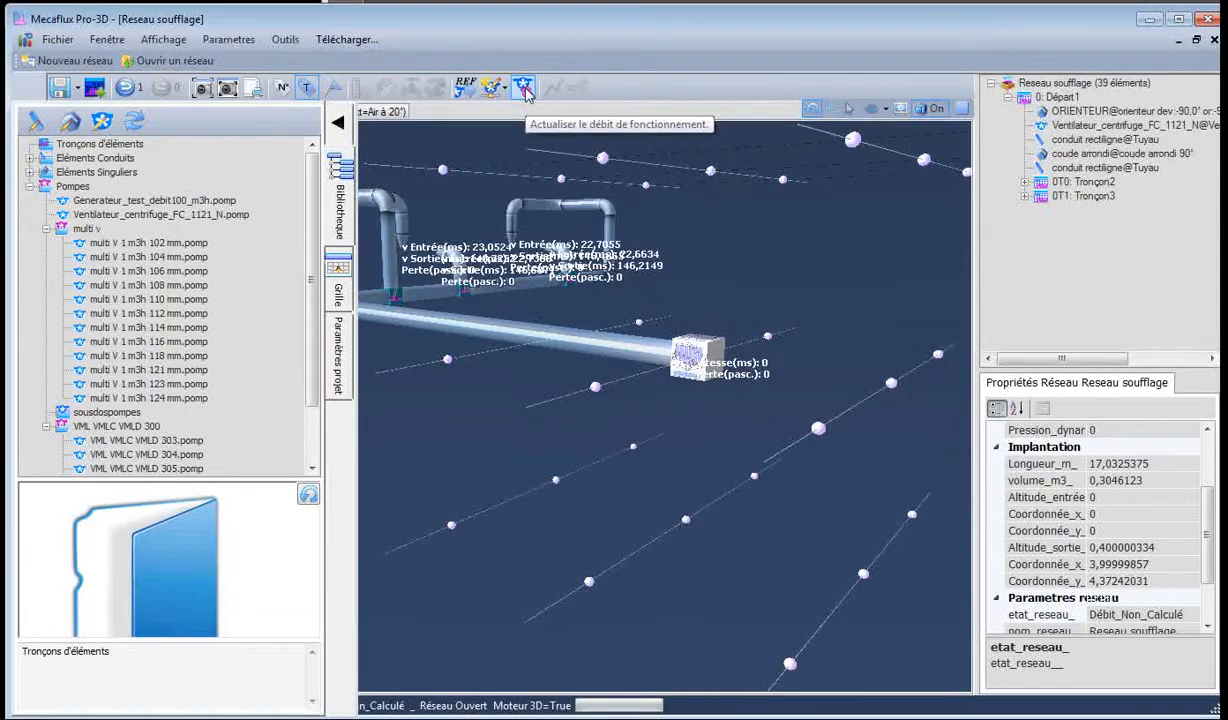
click(525, 90)
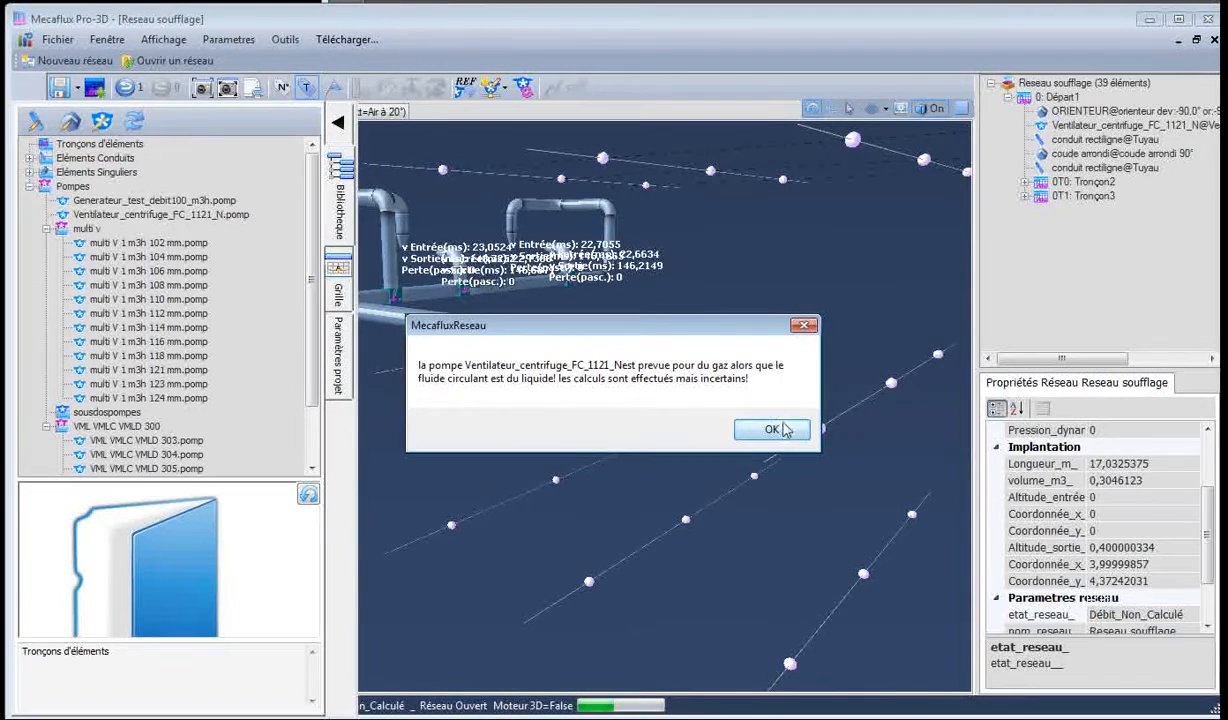
click(772, 429)
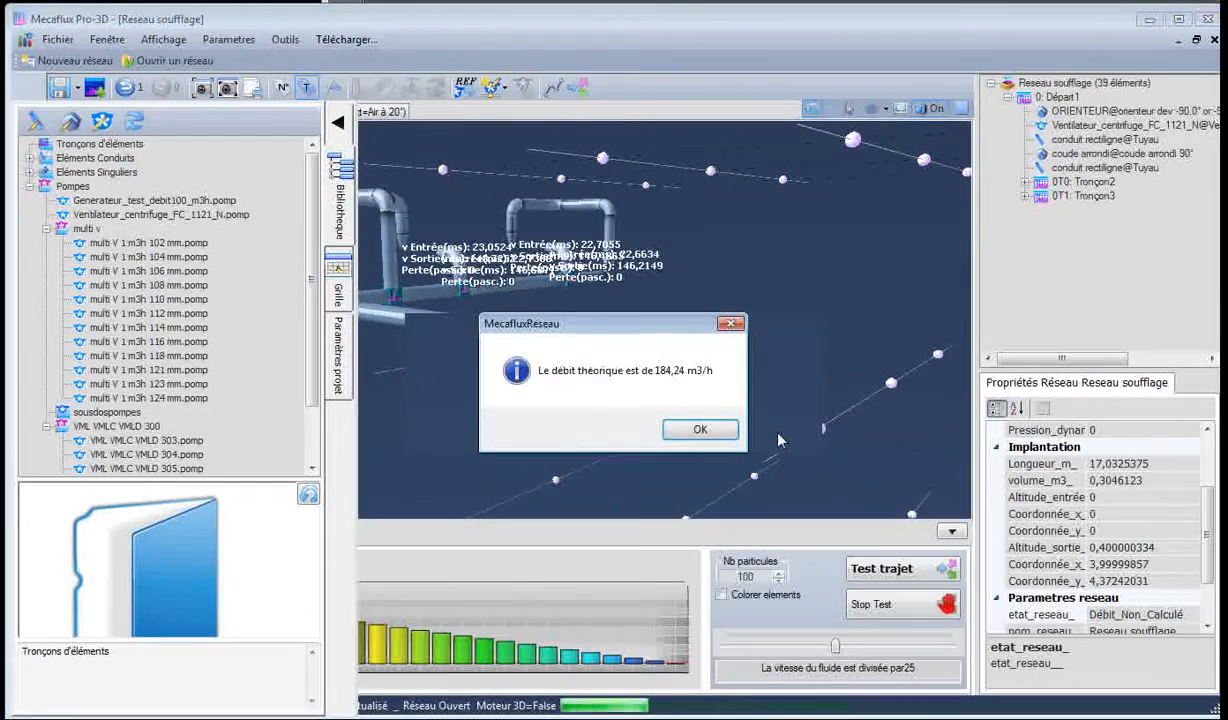
click(733, 431)
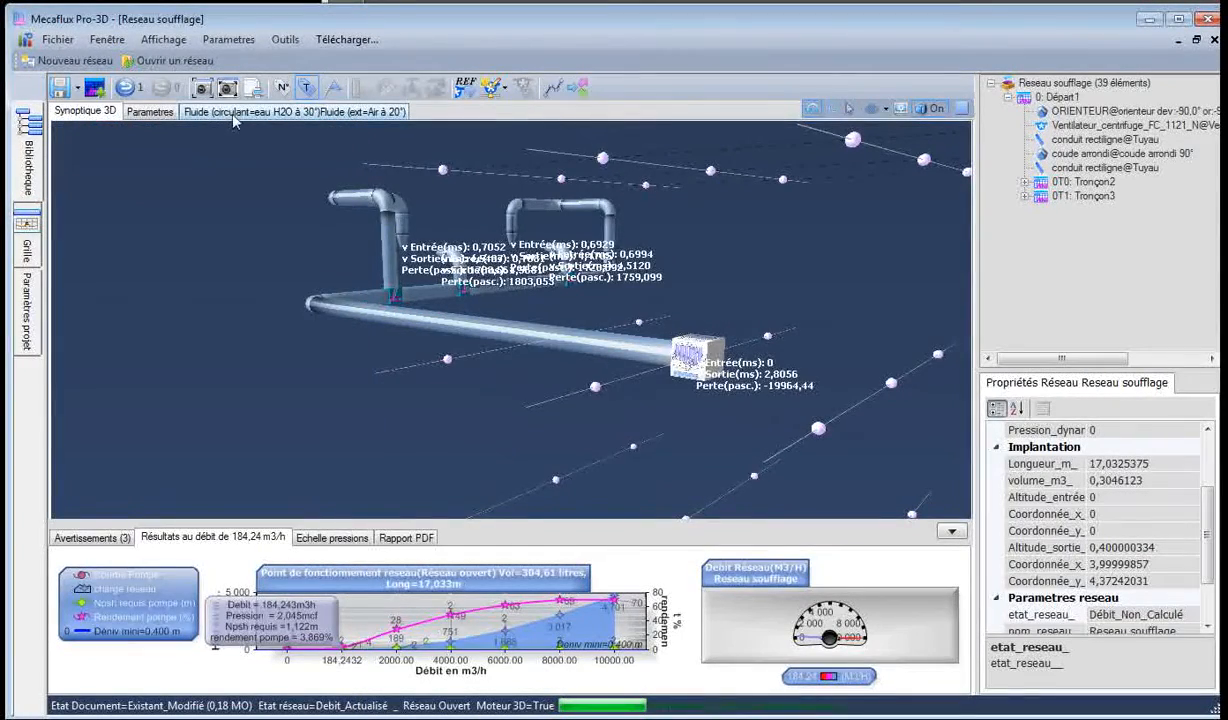
Step: Choose the gas Air at 20 °C to replace water as the network's circulating fluid
click(234, 112)
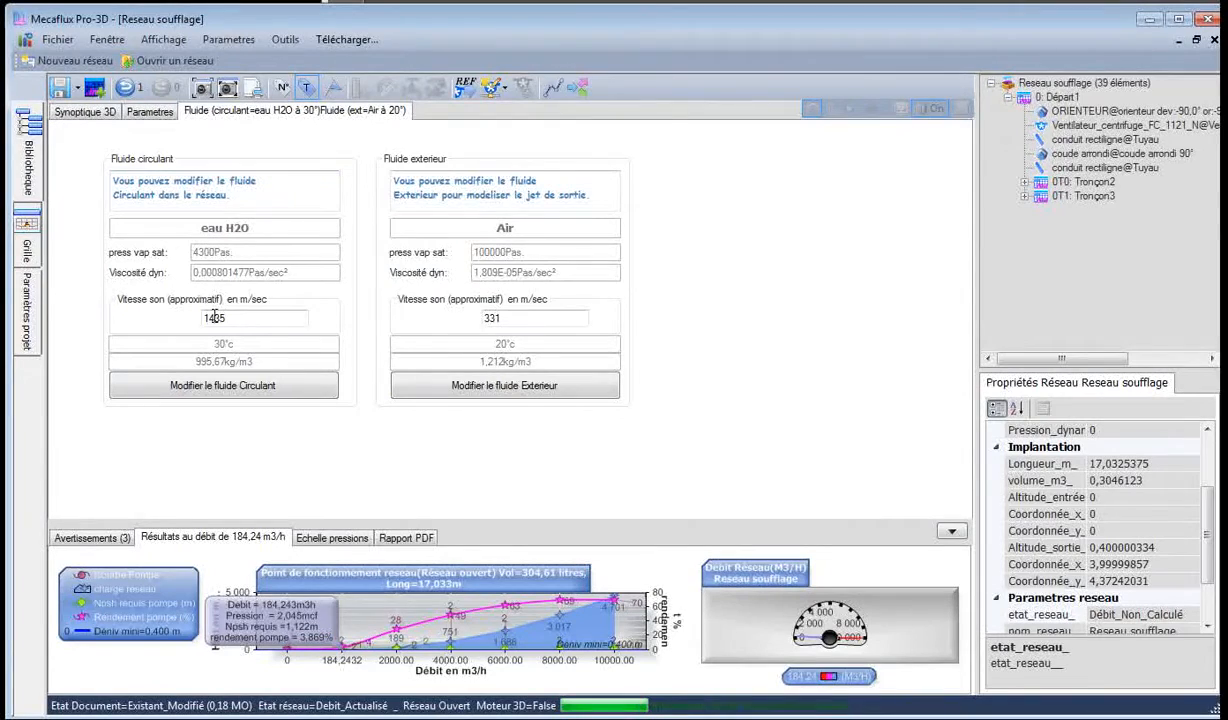
click(232, 388)
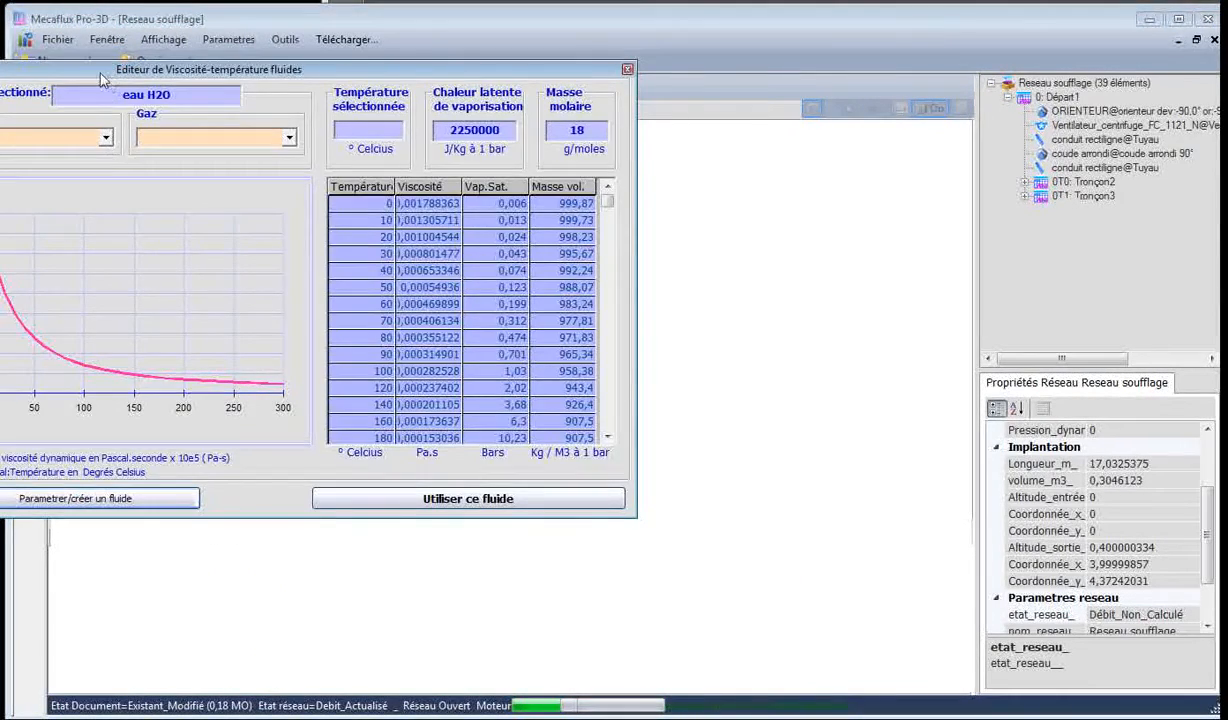
drag(100, 79, 262, 111)
click(451, 172)
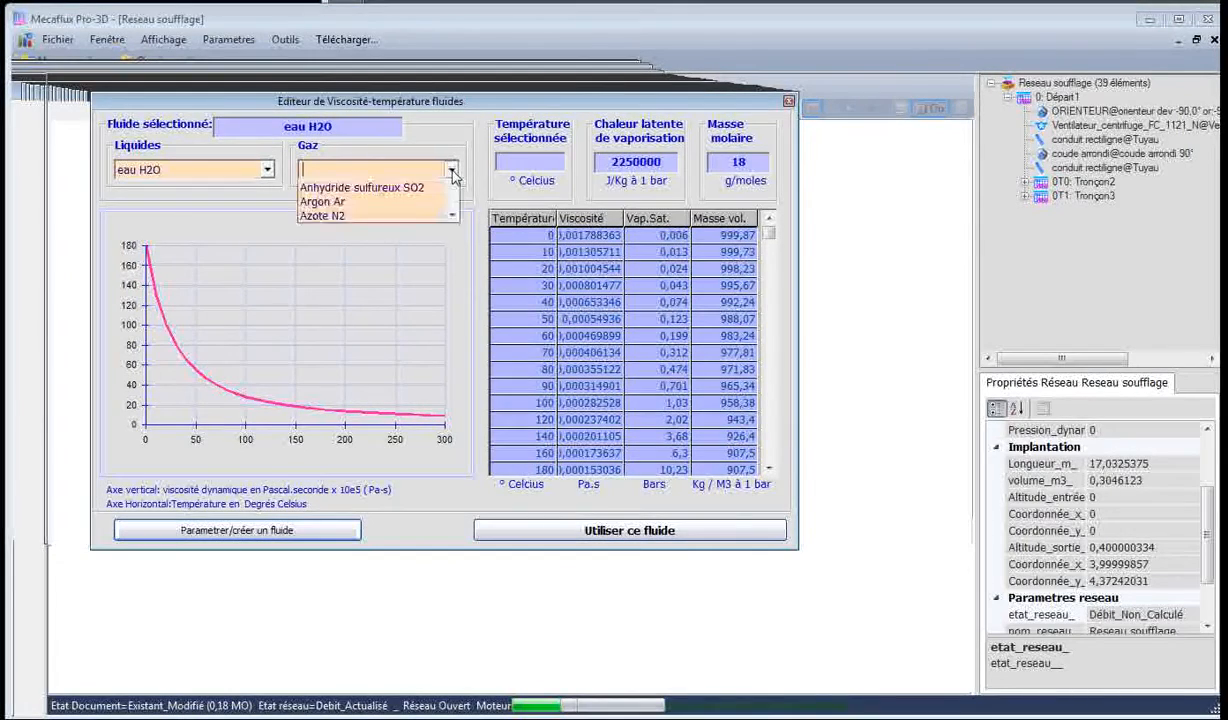
click(331, 234)
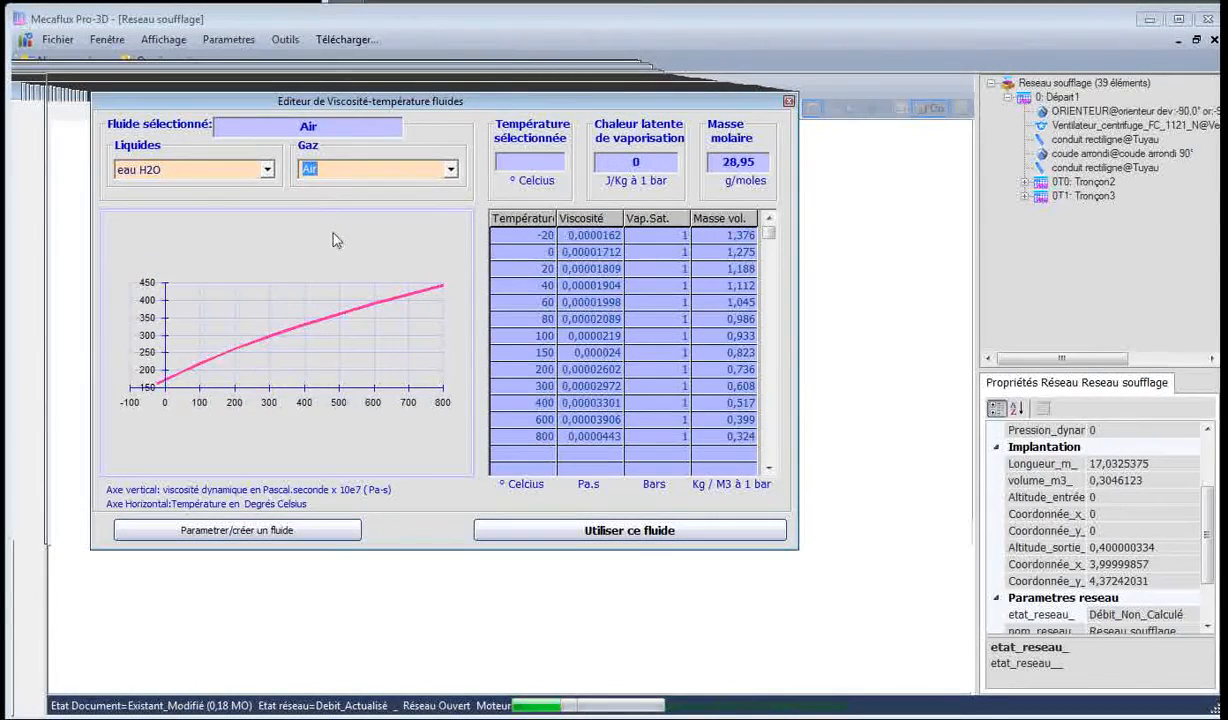
click(537, 270)
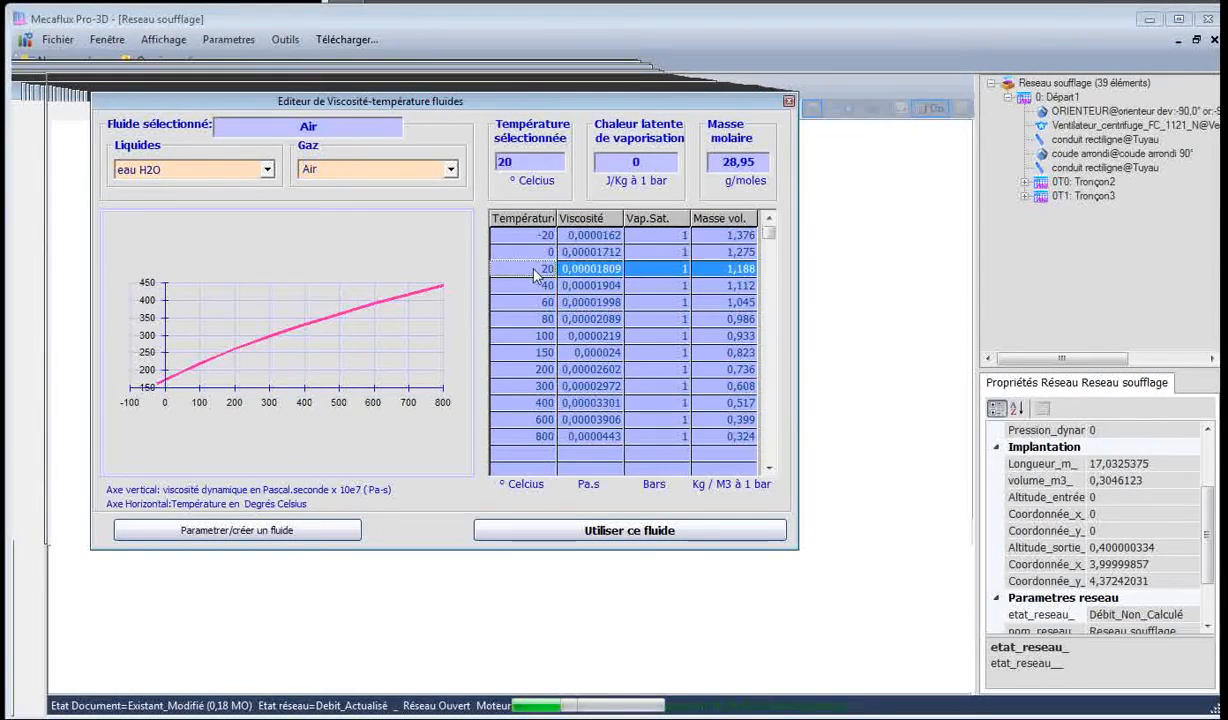
Step: Apply the selected air to the network, using the atmospheric pressure calculated for an altitude of 100 m
click(591, 533)
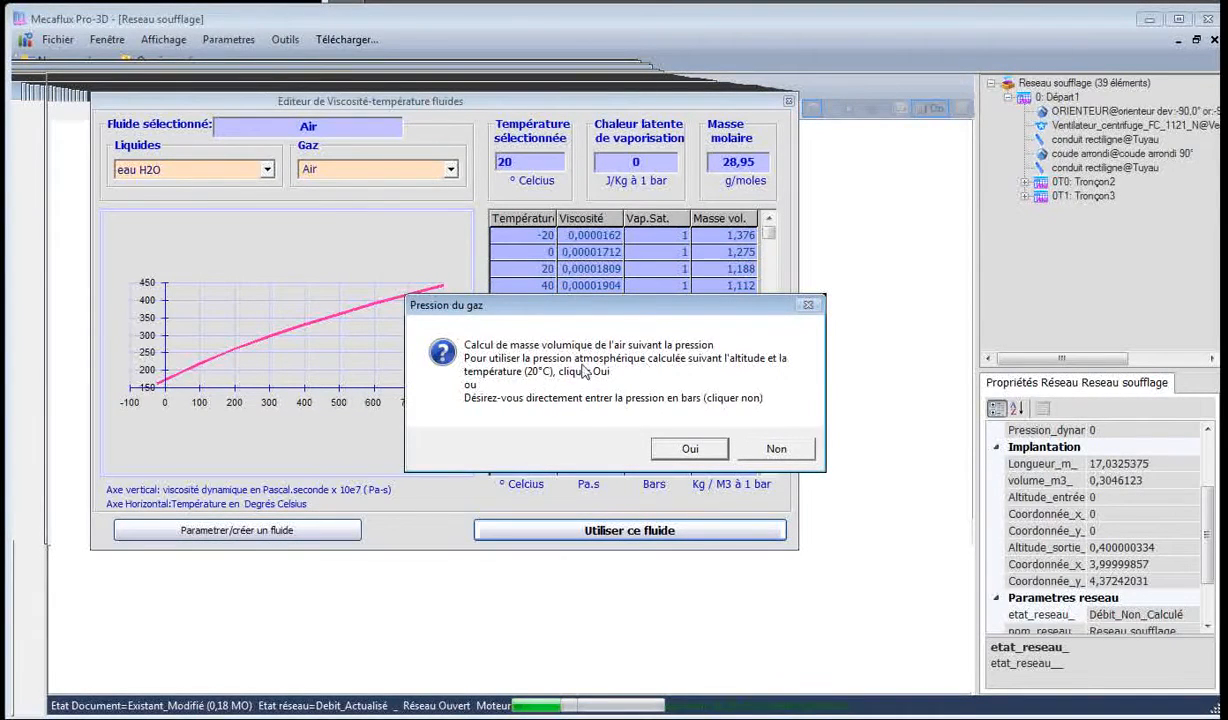
click(689, 449)
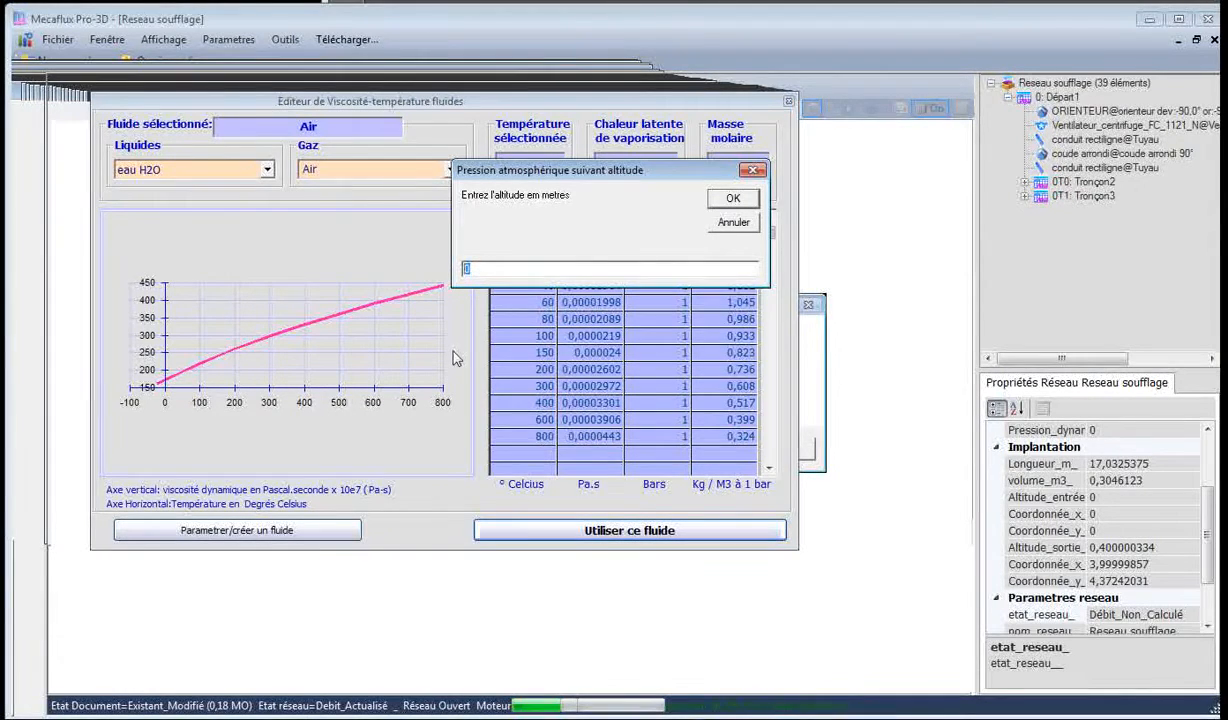
text(100)
click(748, 202)
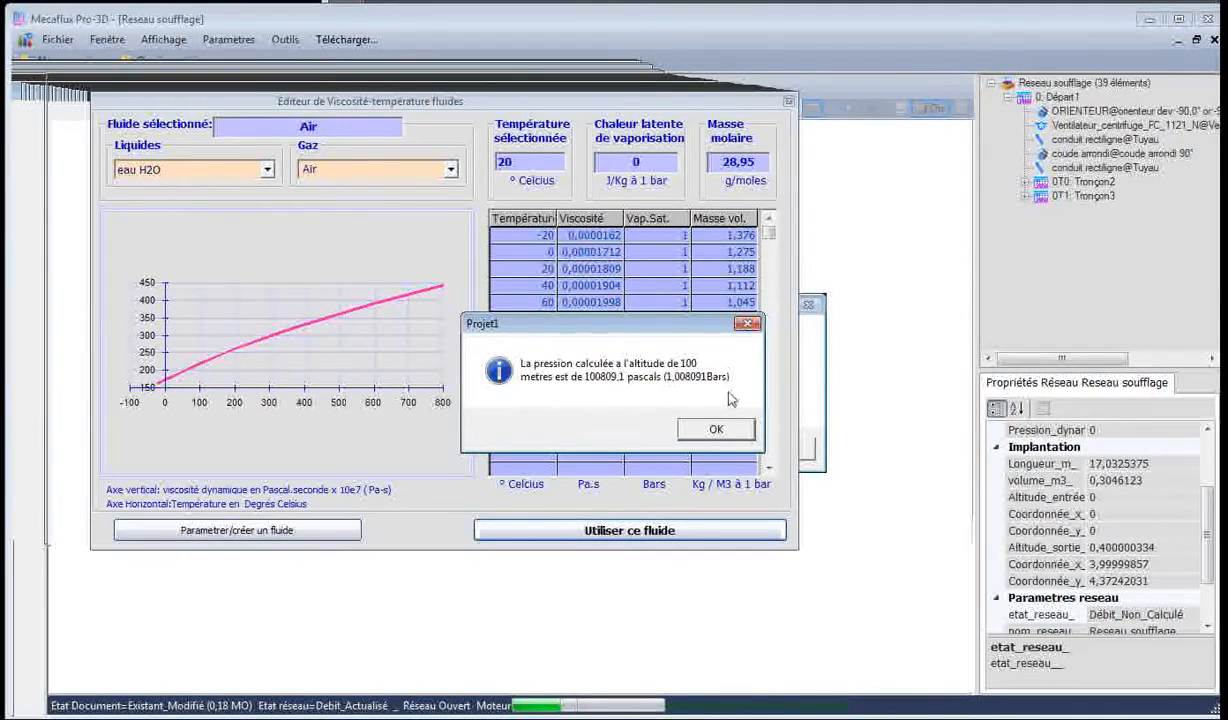
click(712, 428)
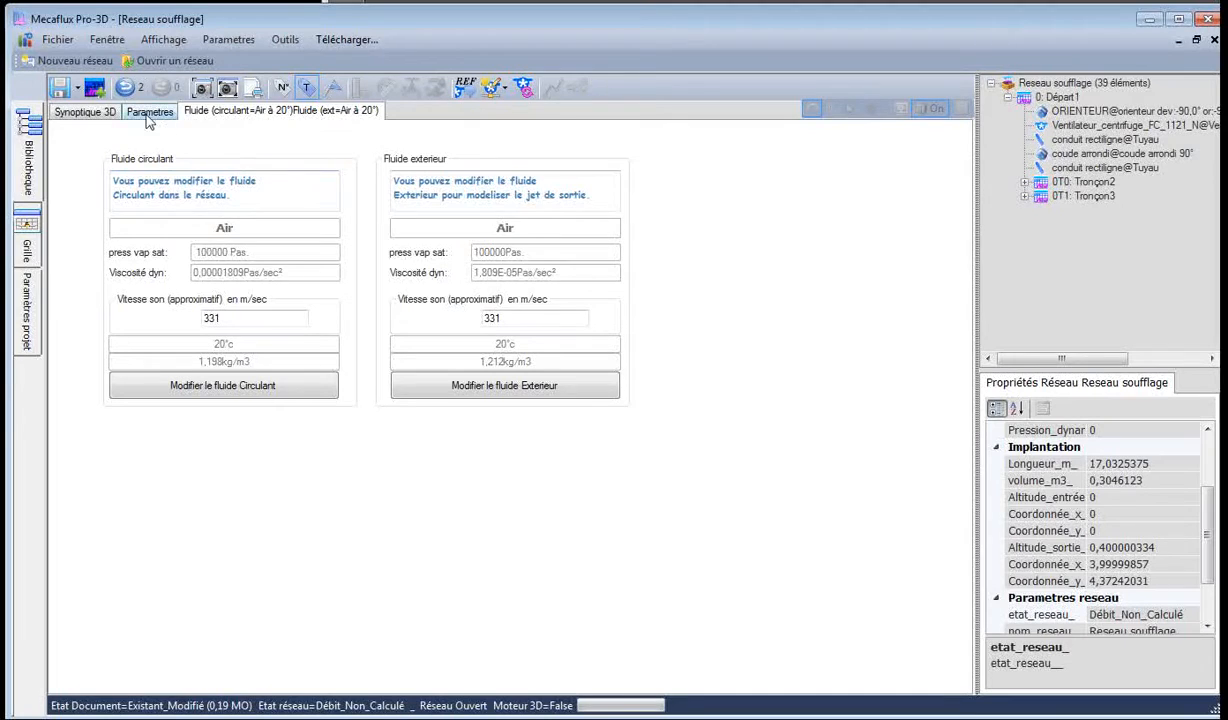
Step: Return to the 3D synoptic and recalculate the network's operating flow with air
click(86, 111)
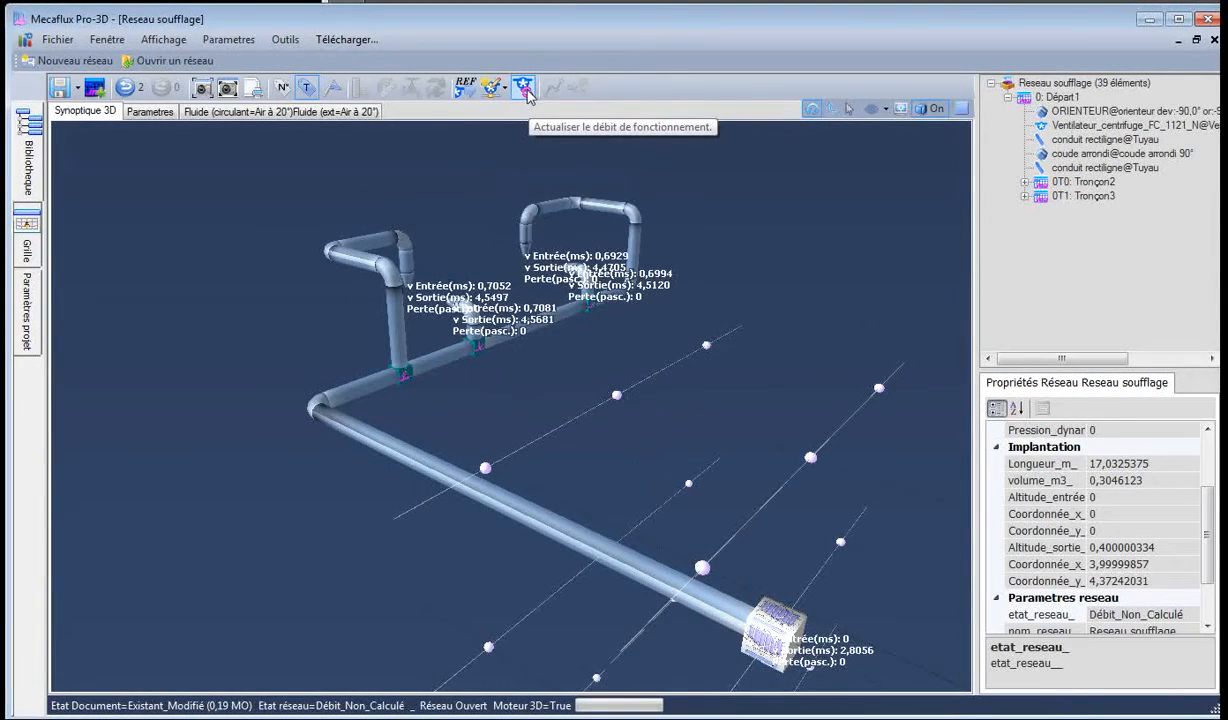
click(523, 88)
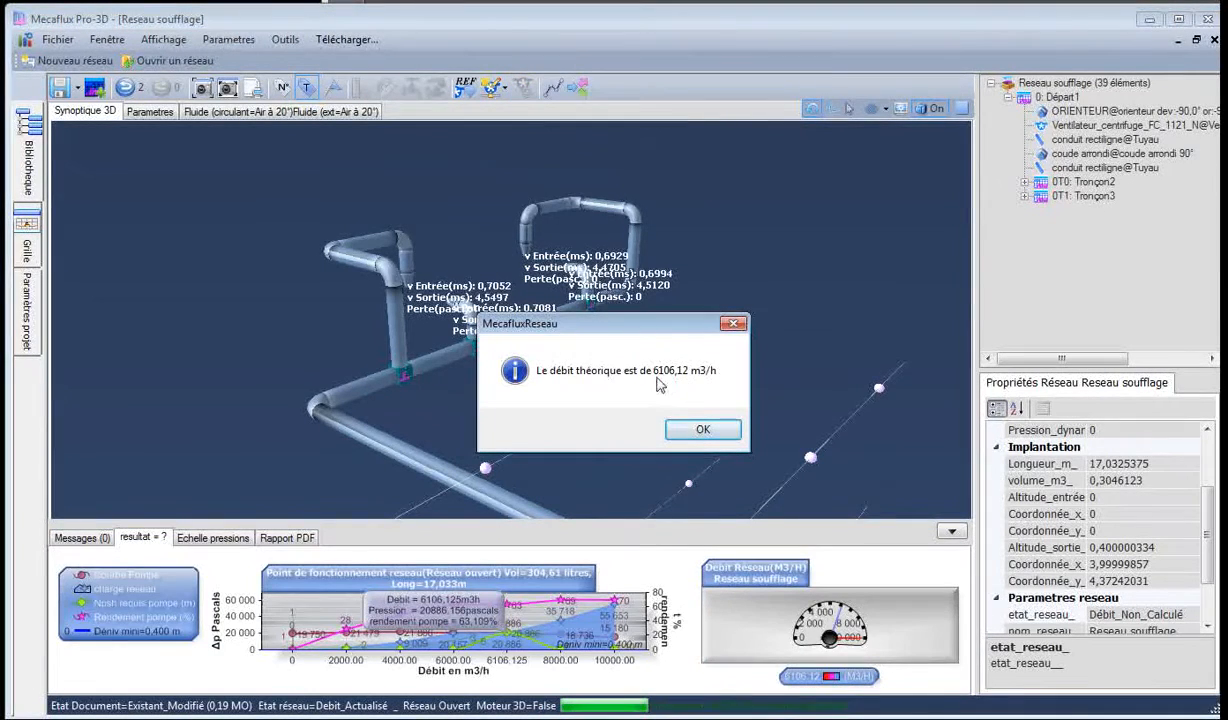
click(702, 430)
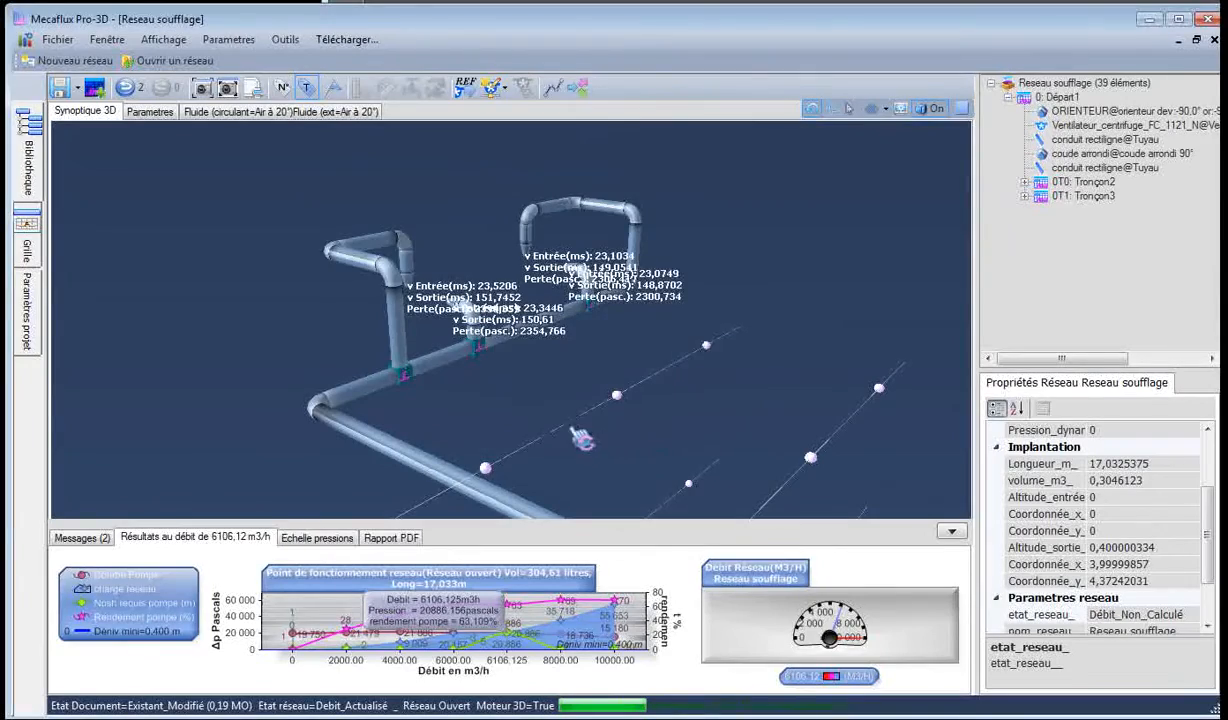
Step: Examine the velocities and pressure losses at the four nozzle cones and the fan in the 3D model
drag(690, 397, 385, 356)
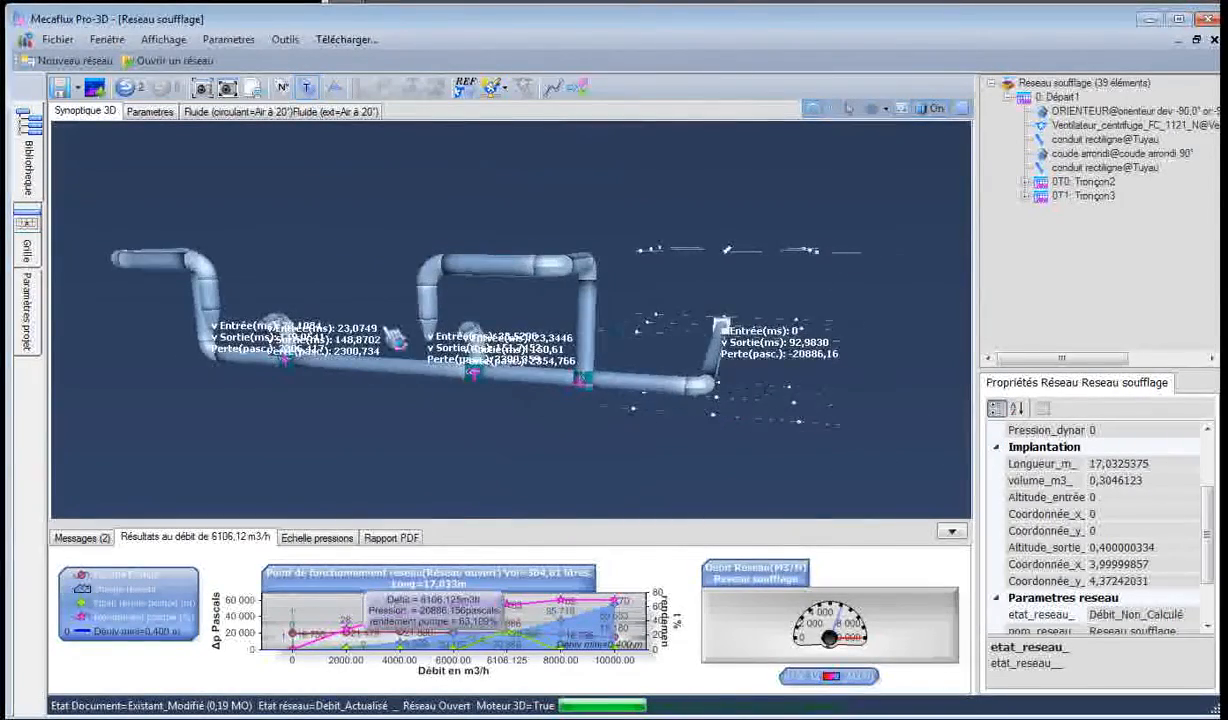
scroll(385, 328, up, 4)
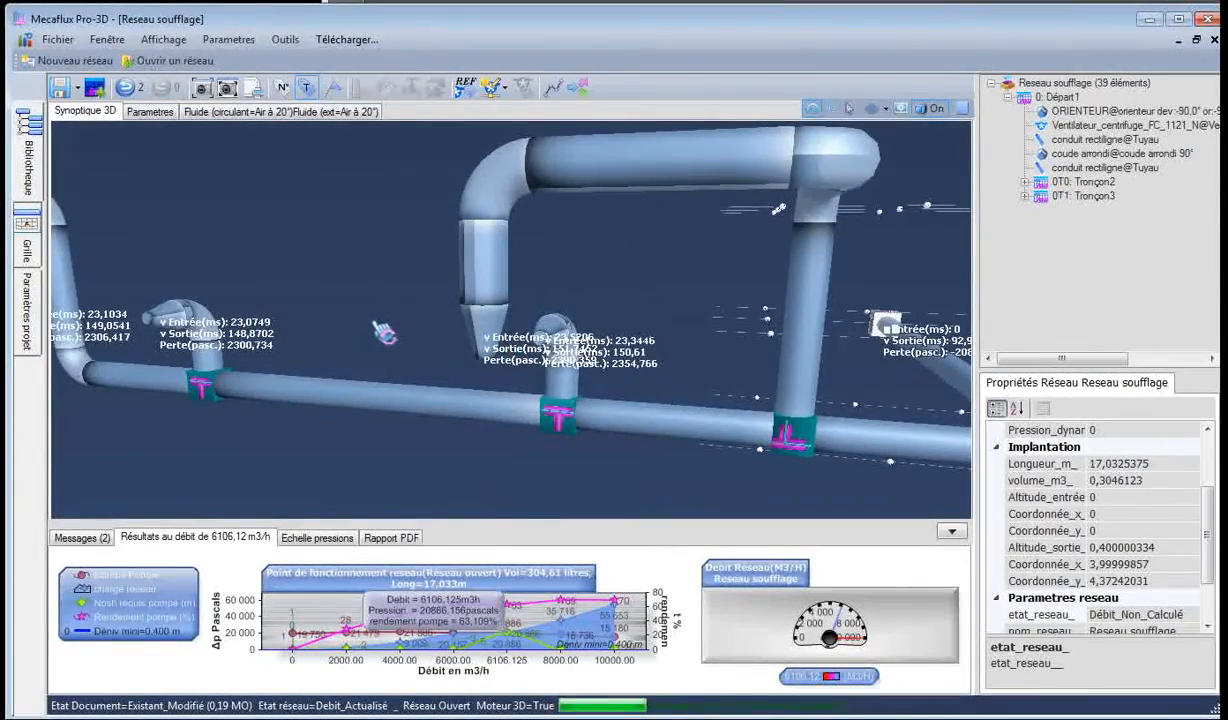
drag(385, 338, 444, 347)
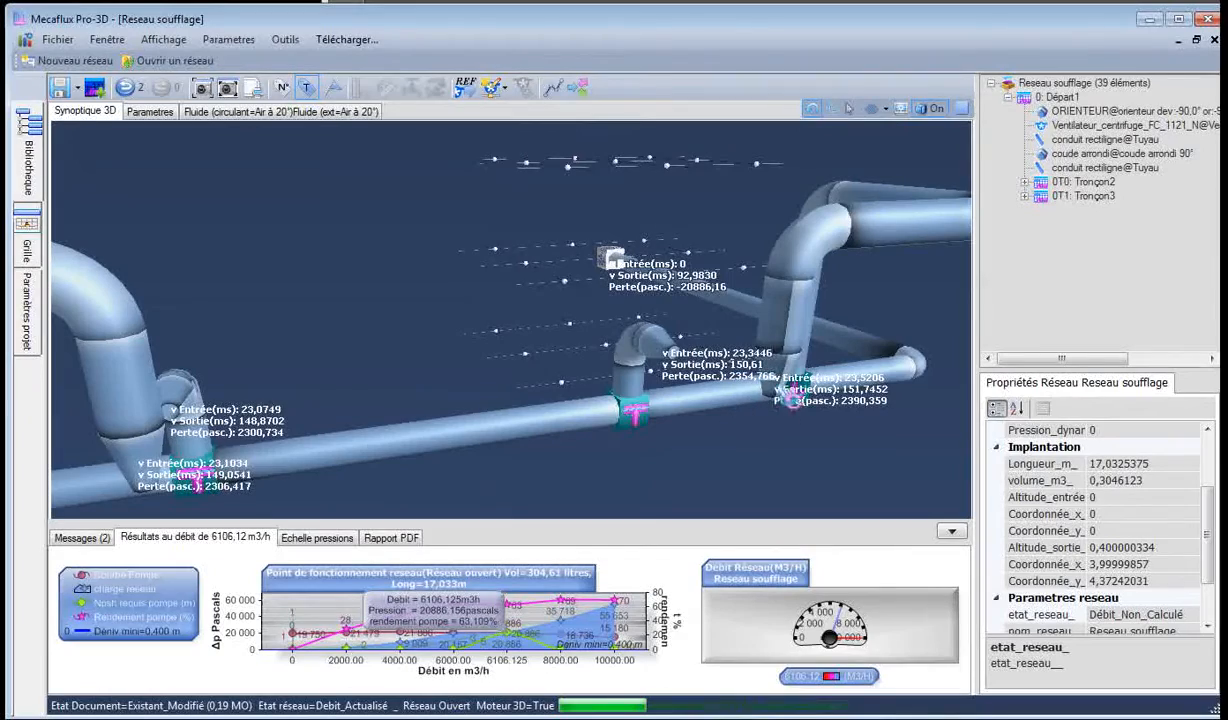
drag(464, 304, 561, 366)
scroll(562, 371, down, 5)
drag(609, 440, 490, 472)
scroll(490, 474, up, 2)
scroll(487, 475, down, 1)
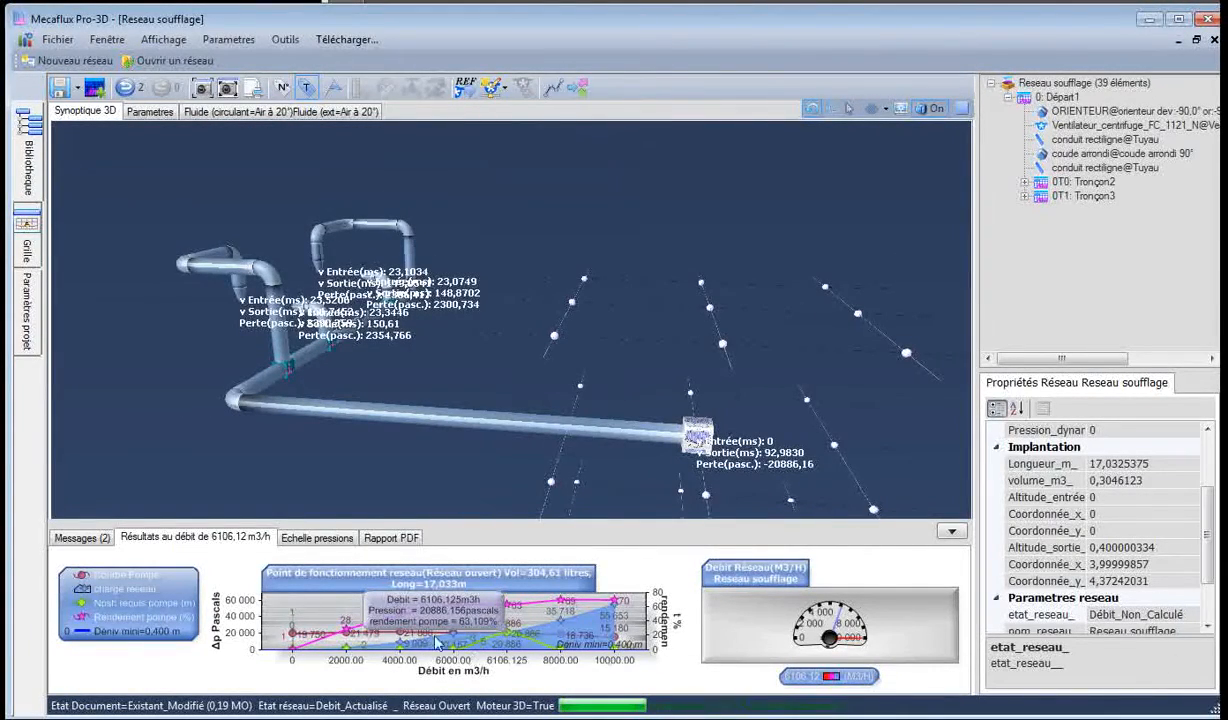
drag(472, 335, 498, 355)
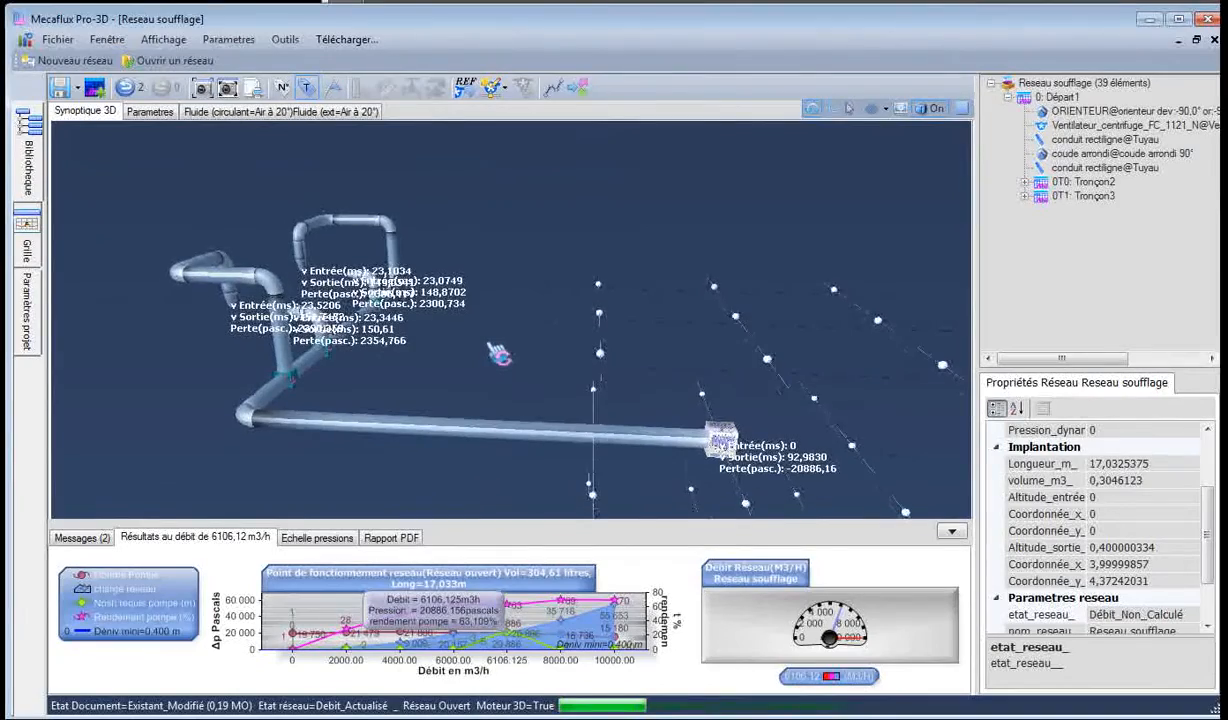
Step: Show the pressure scale and colour the network elements by pressure, viewing the nozzles and branches from the side
click(317, 540)
click(721, 595)
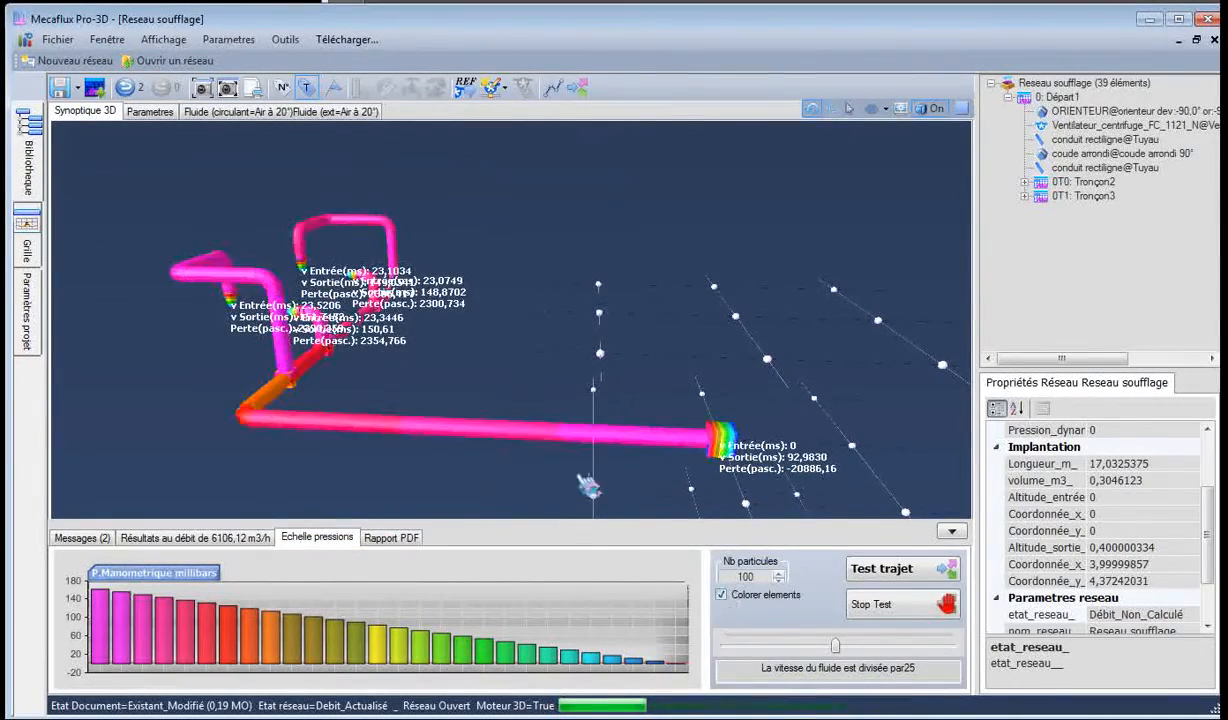
drag(565, 466, 442, 414)
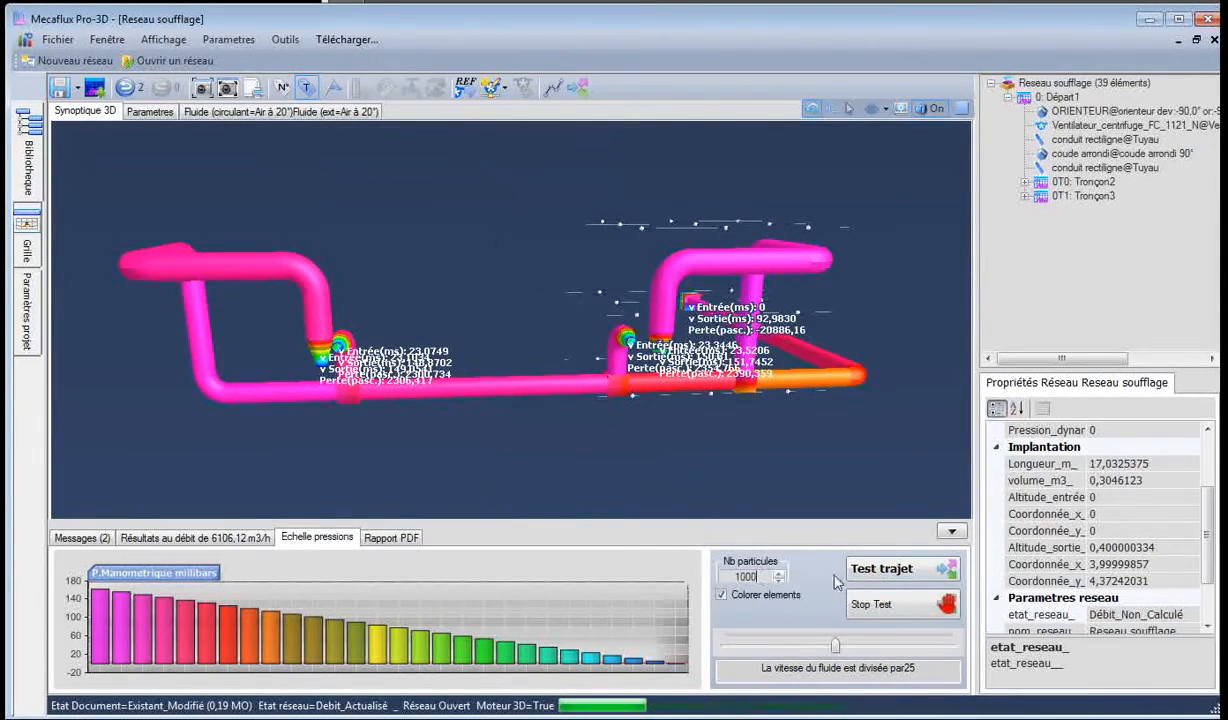
Step: Run the path test with 1000 particles on the pressure-coloured network and observe the flow through the branches
click(877, 570)
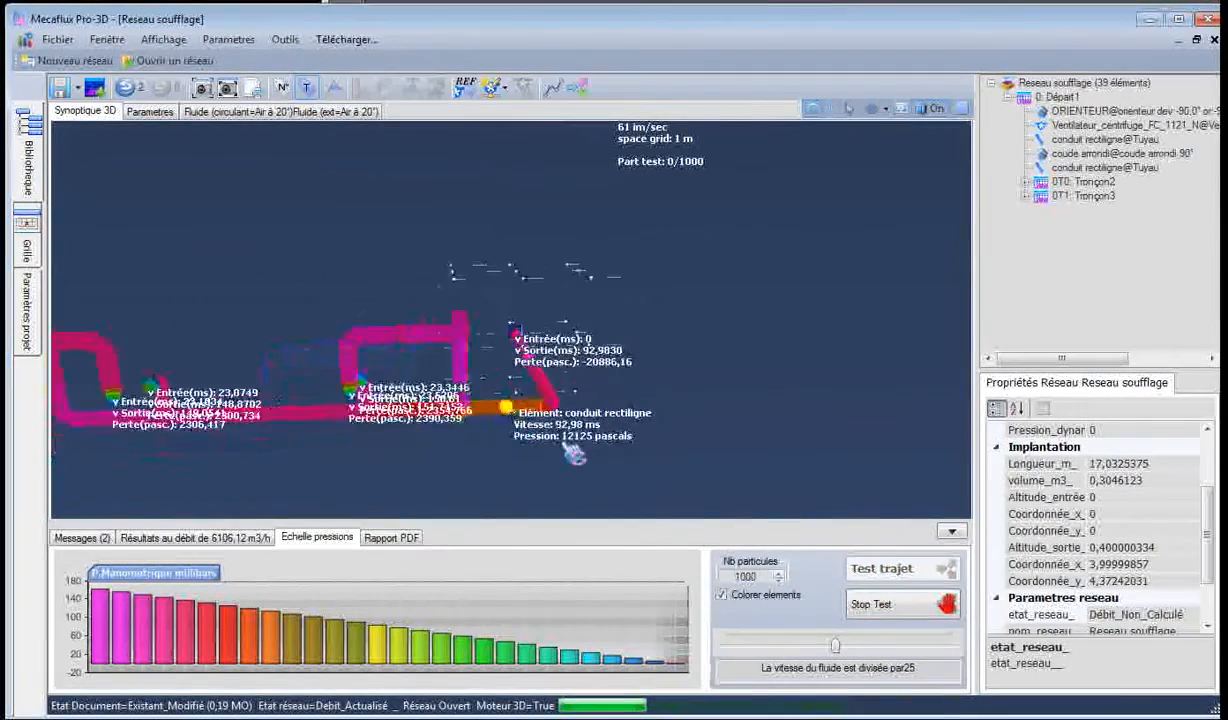
drag(482, 460, 628, 420)
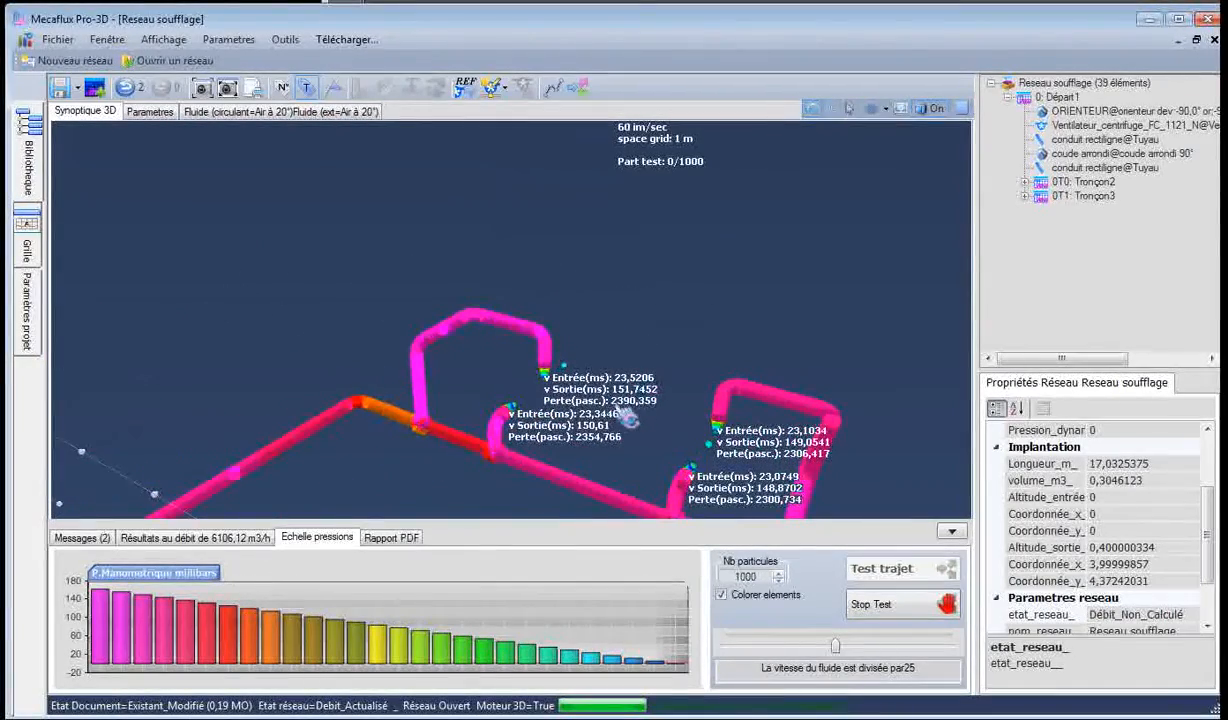
scroll(503, 458, down, 5)
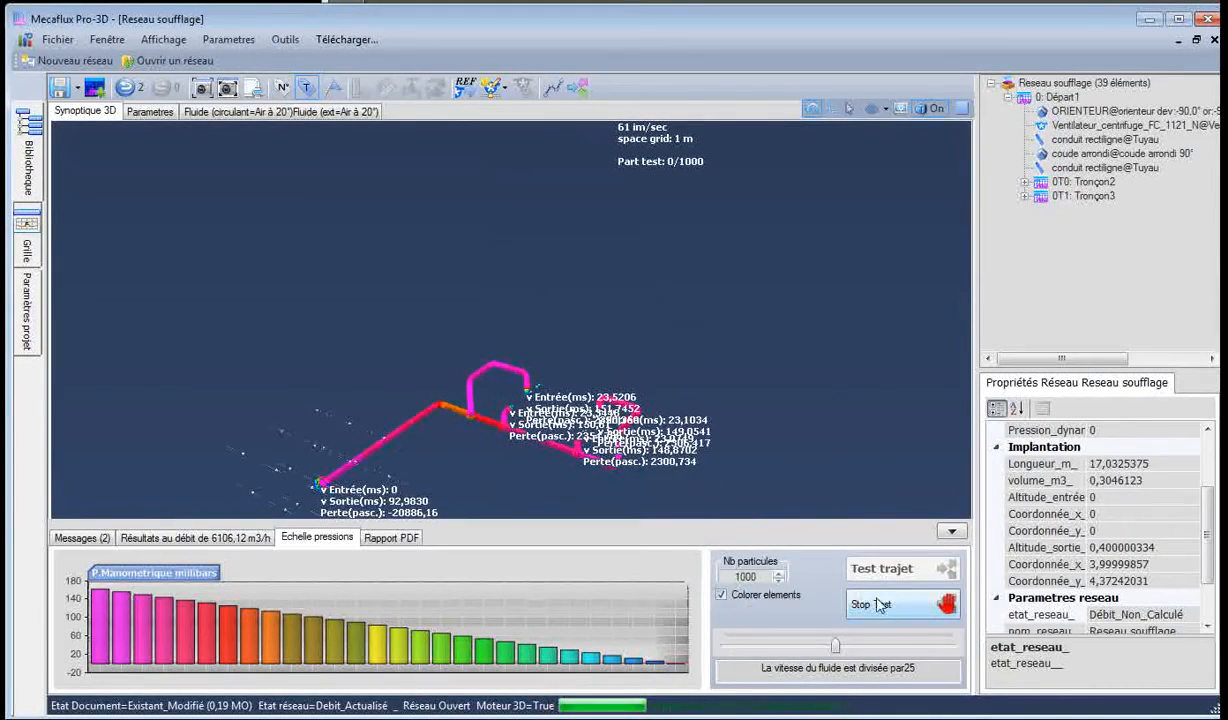
Step: Stop the particle test, turn off the element colouring, and restart the path test with 1000 particles
click(749, 598)
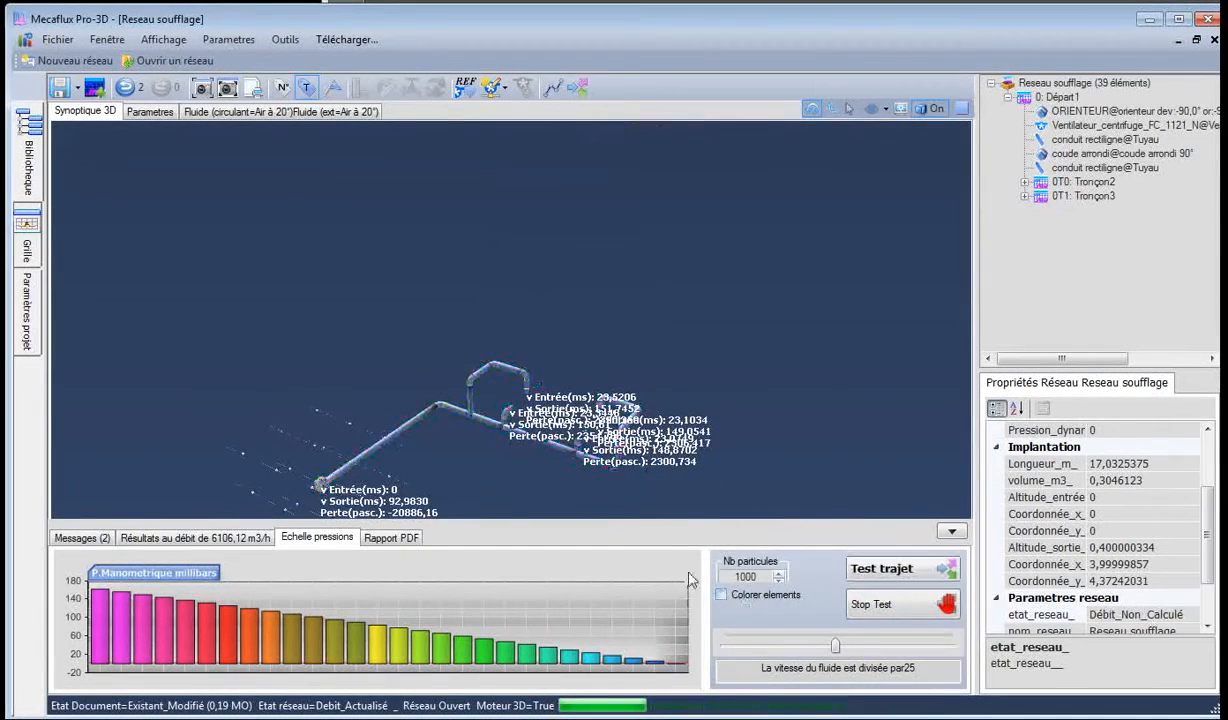
click(891, 570)
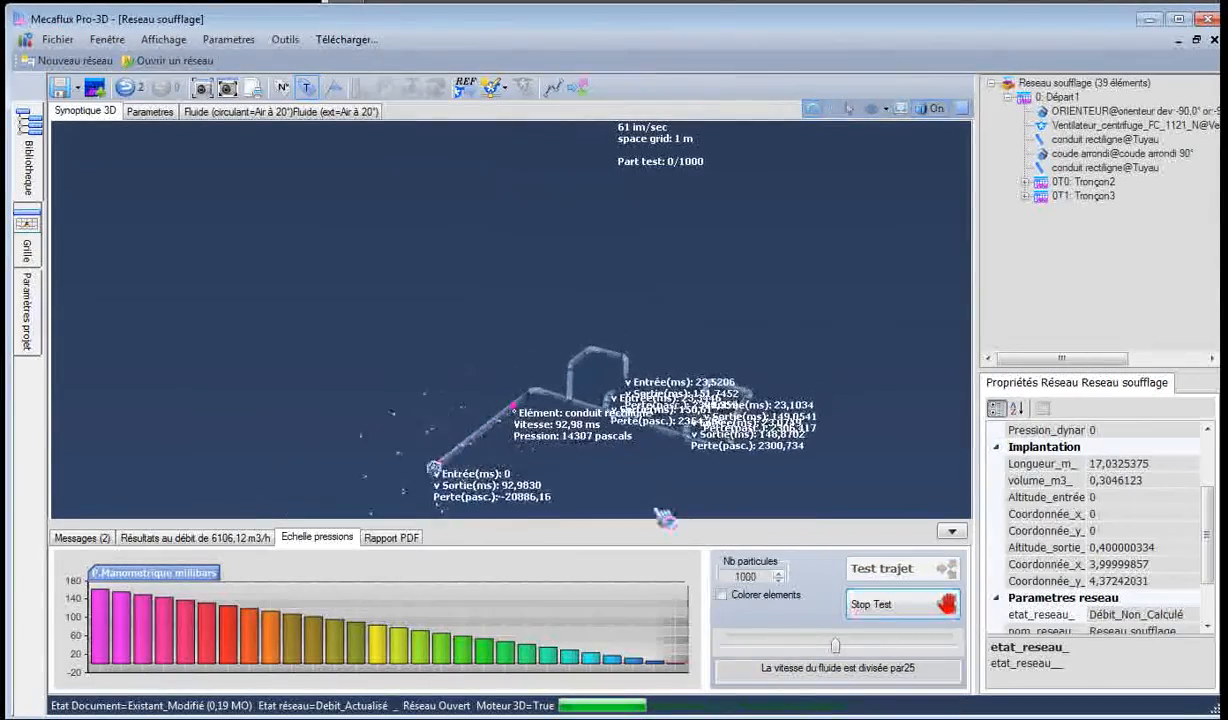
drag(537, 464, 425, 438)
scroll(530, 387, up, 5)
scroll(530, 387, down, 2)
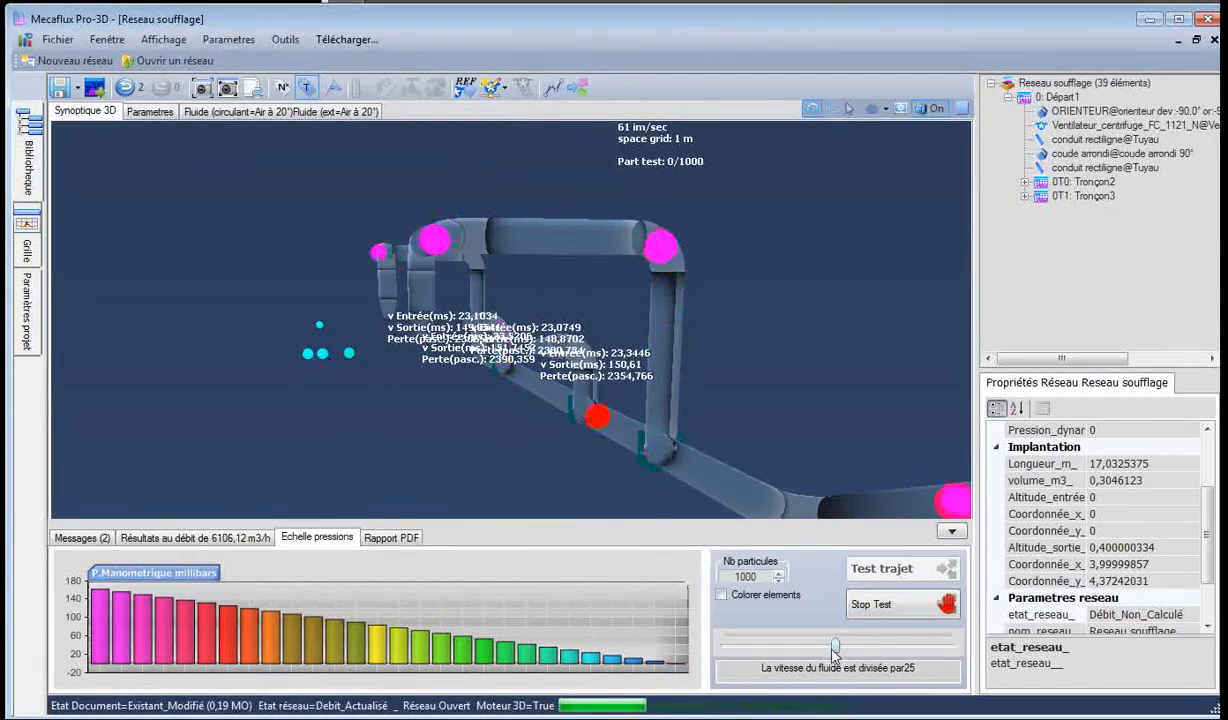
Step: Slow the particle animation to a fluid speed divided by 44.3 and observe the particles leaving the nozzles
drag(835, 646, 924, 646)
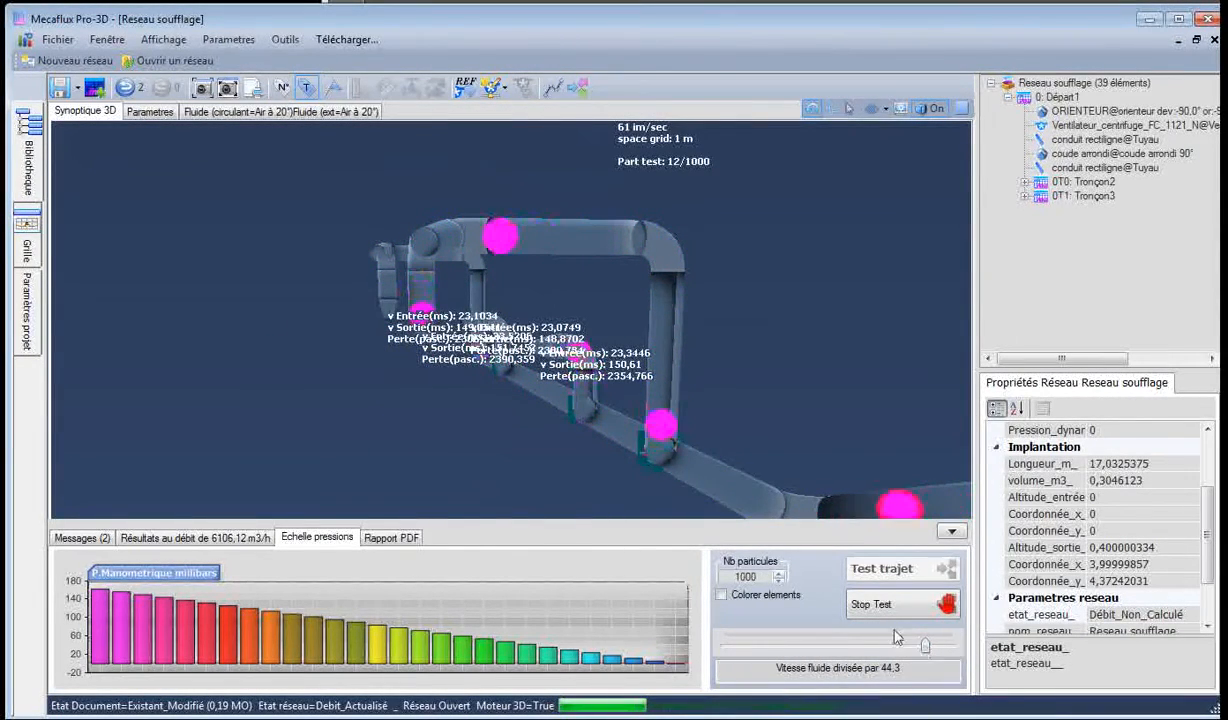
drag(511, 455, 570, 466)
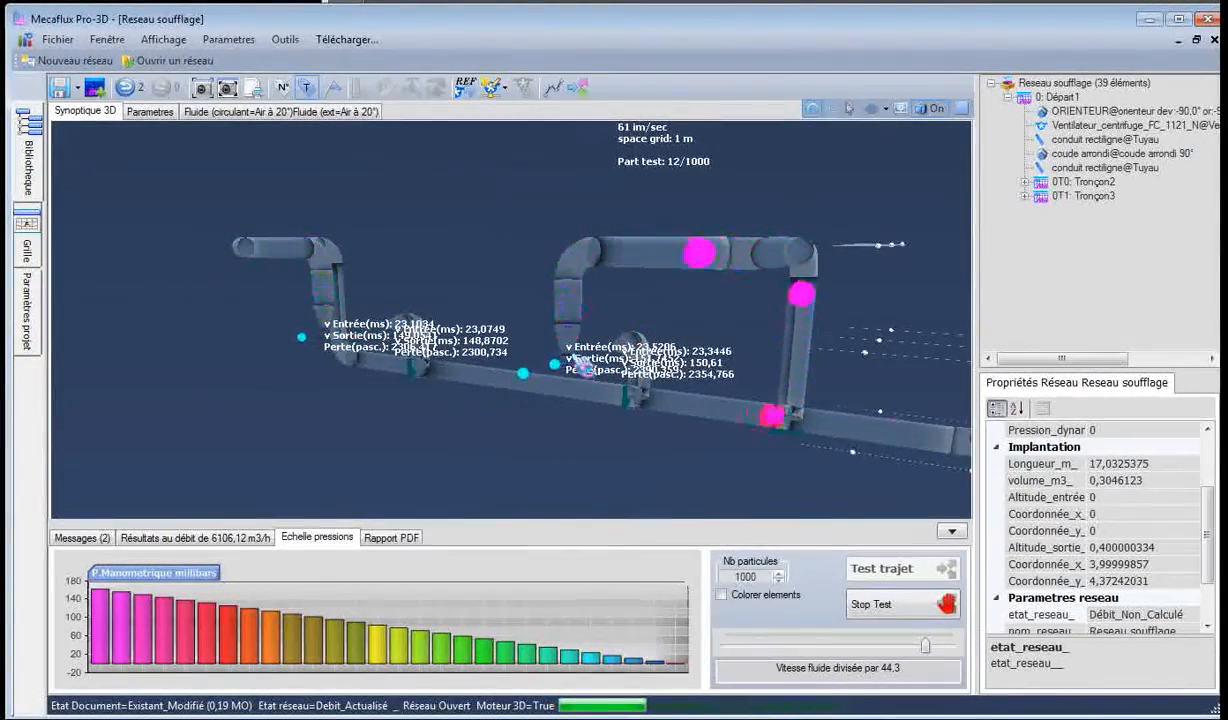
drag(338, 347, 583, 462)
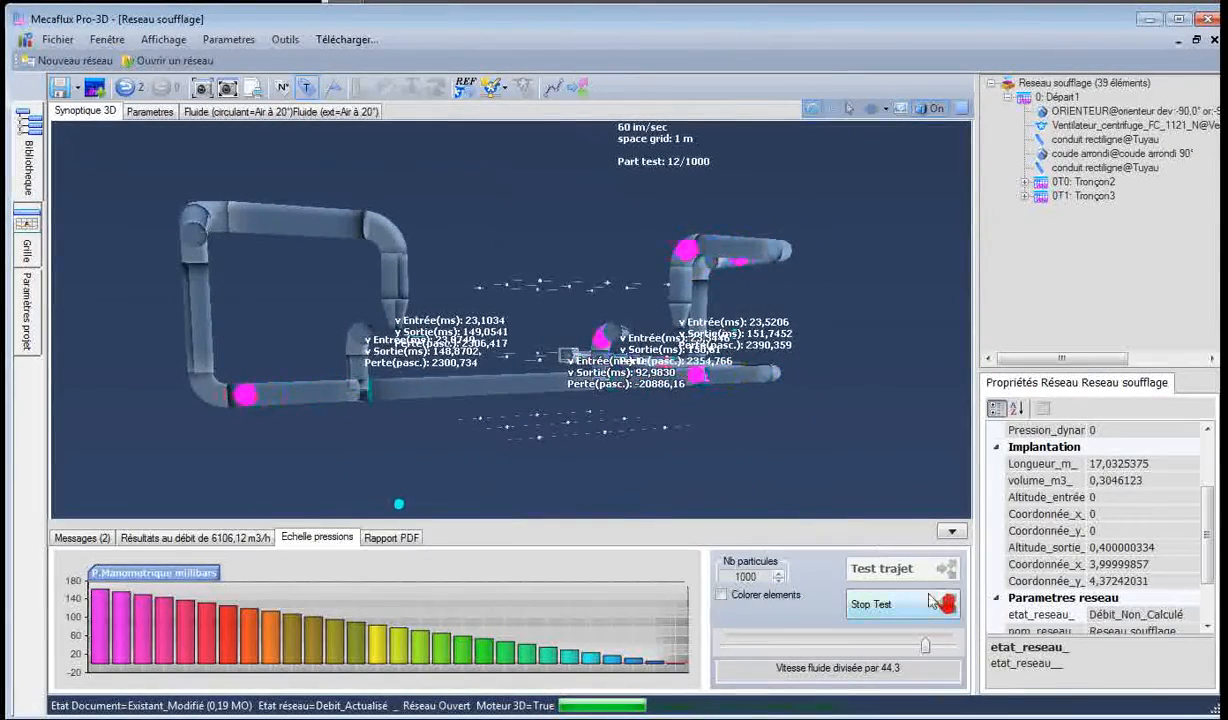
Step: Slow the particle animation further to the Temps figé setting and examine the particles along the whole network
drag(925, 646, 954, 651)
drag(610, 450, 507, 471)
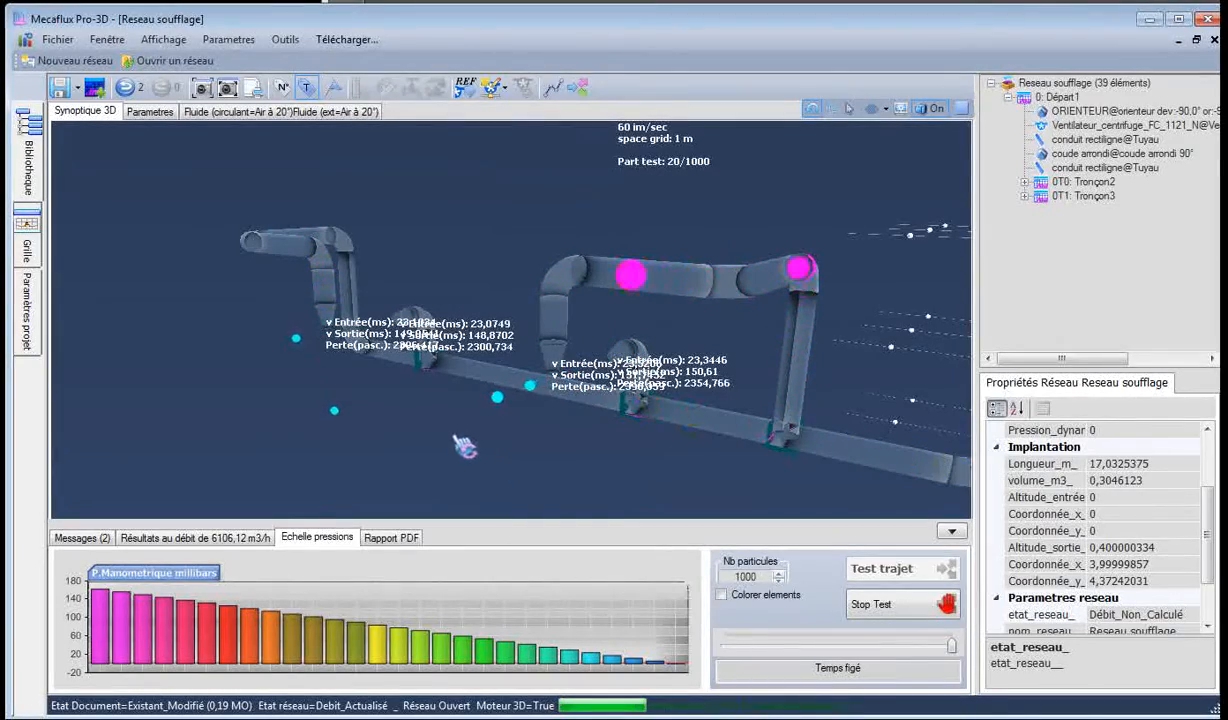
drag(404, 424, 447, 448)
scroll(398, 438, down, 10)
scroll(532, 419, up, 9)
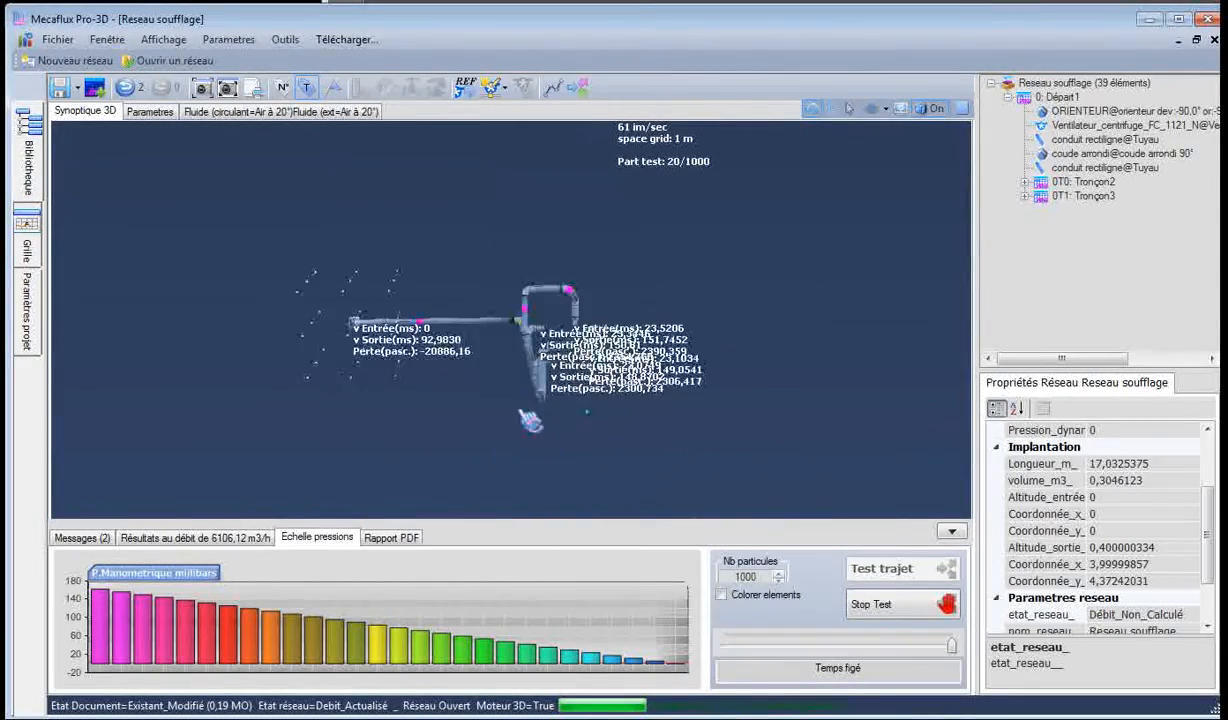
drag(481, 428, 521, 437)
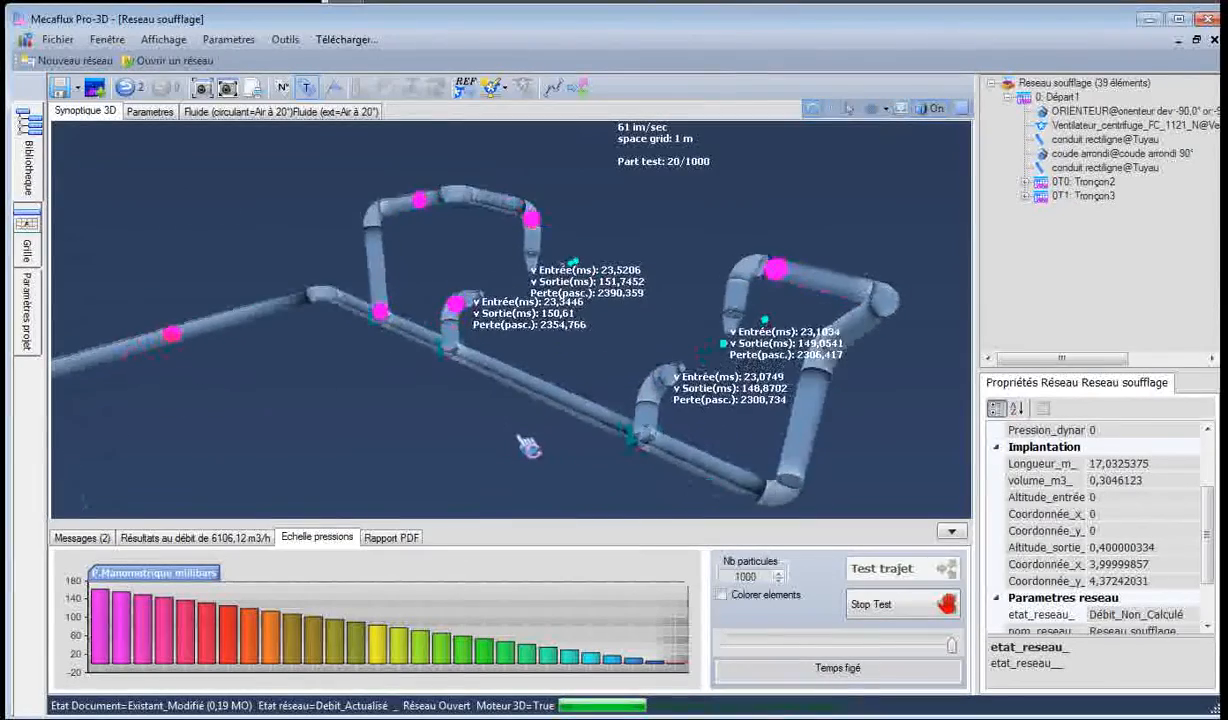
scroll(458, 436, down, 5)
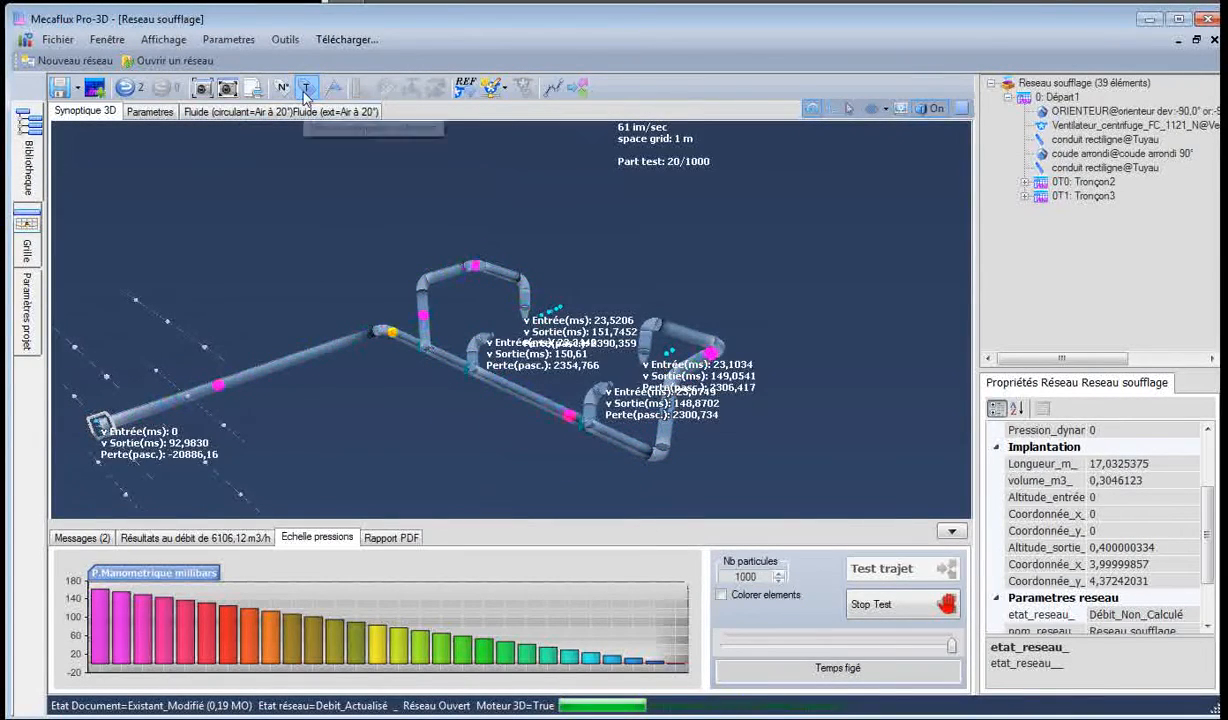
Step: Show the velocity and pressure-loss labels of all network elements in the 3D synoptic
right_click(452, 361)
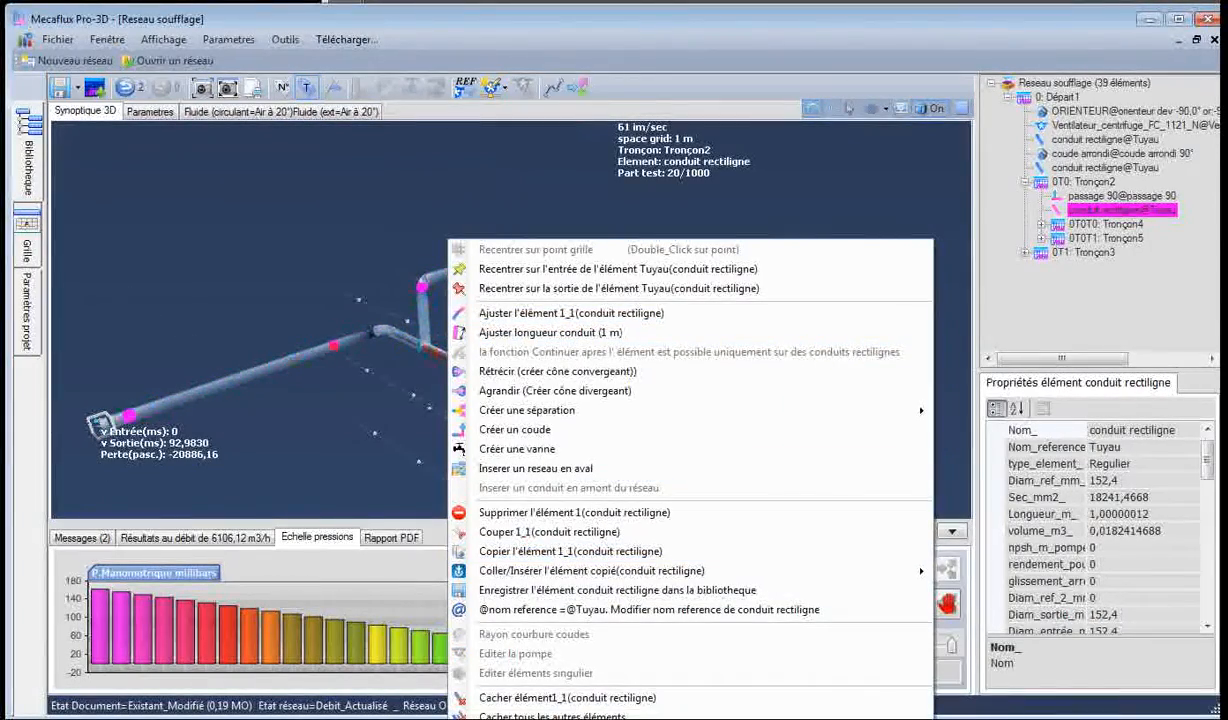
click(304, 244)
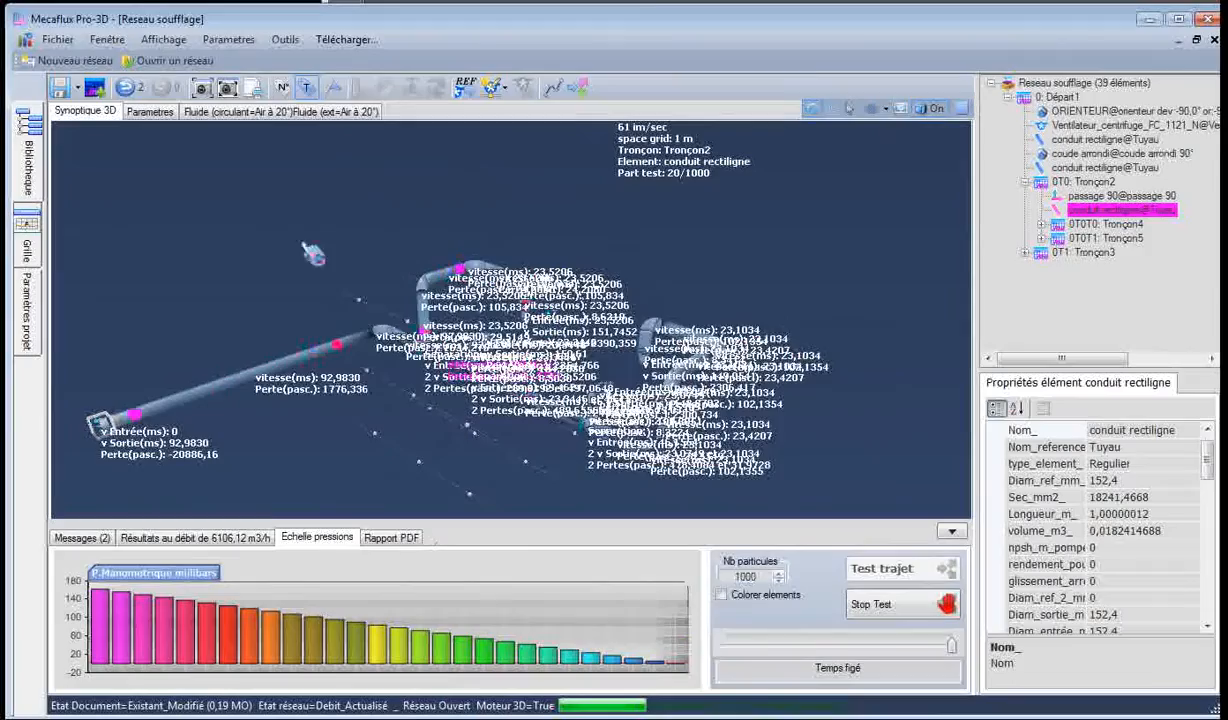
click(306, 88)
click(306, 88)
click(276, 280)
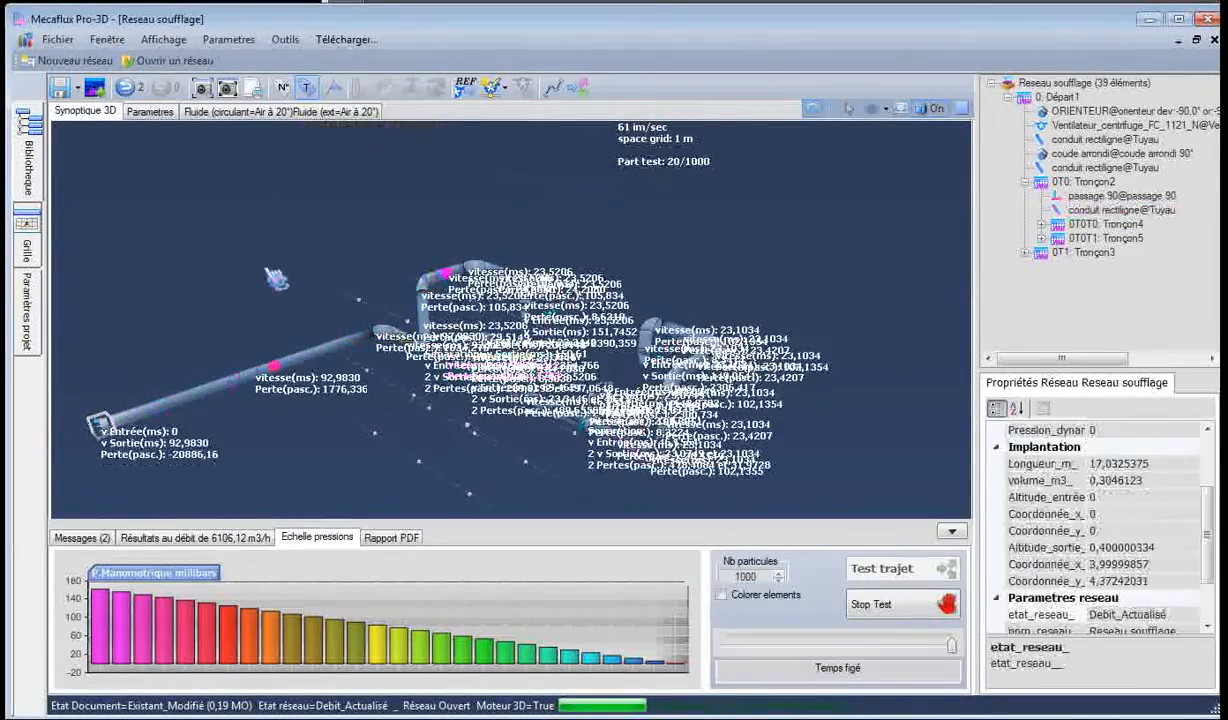
drag(268, 271, 895, 422)
scroll(413, 365, up, 4)
scroll(656, 220, down, 3)
click(912, 428)
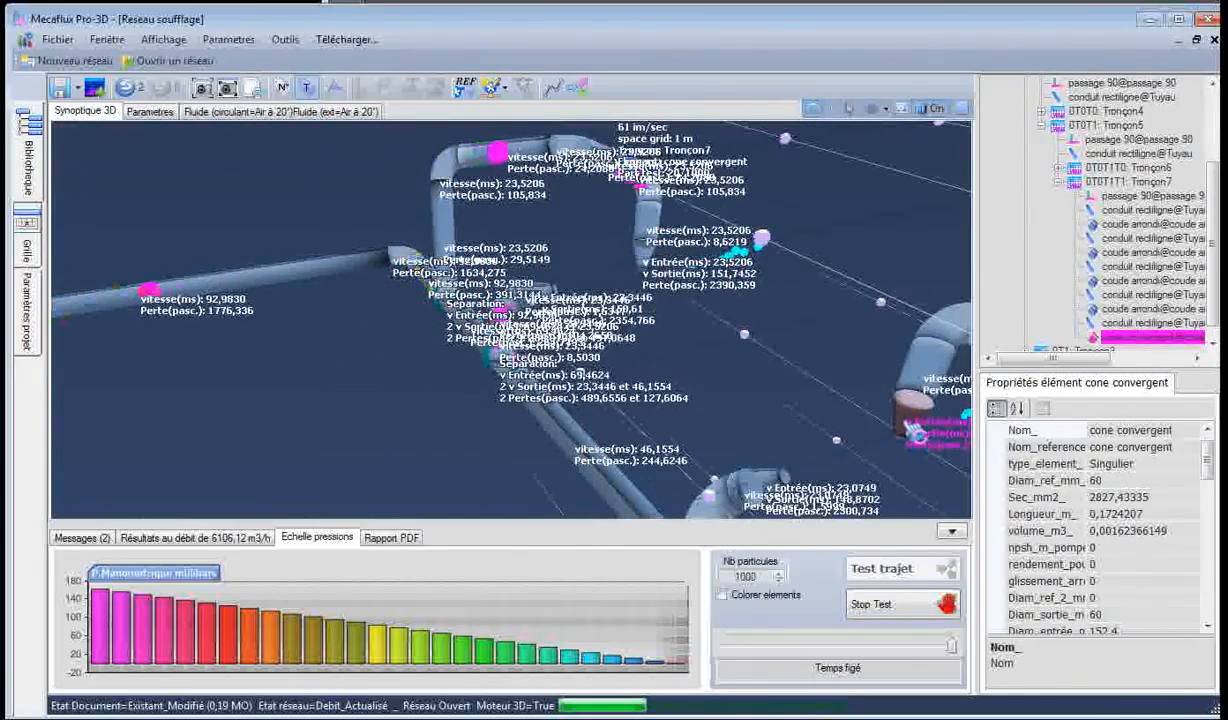
right_click(910, 429)
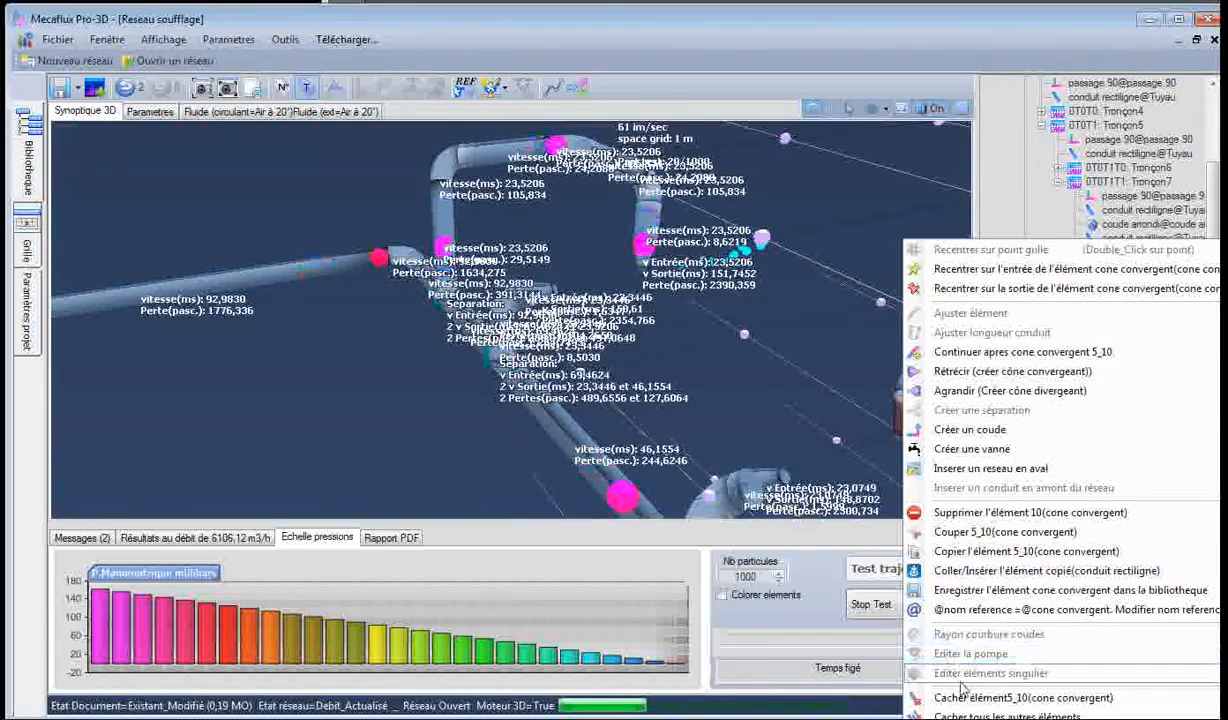
click(803, 271)
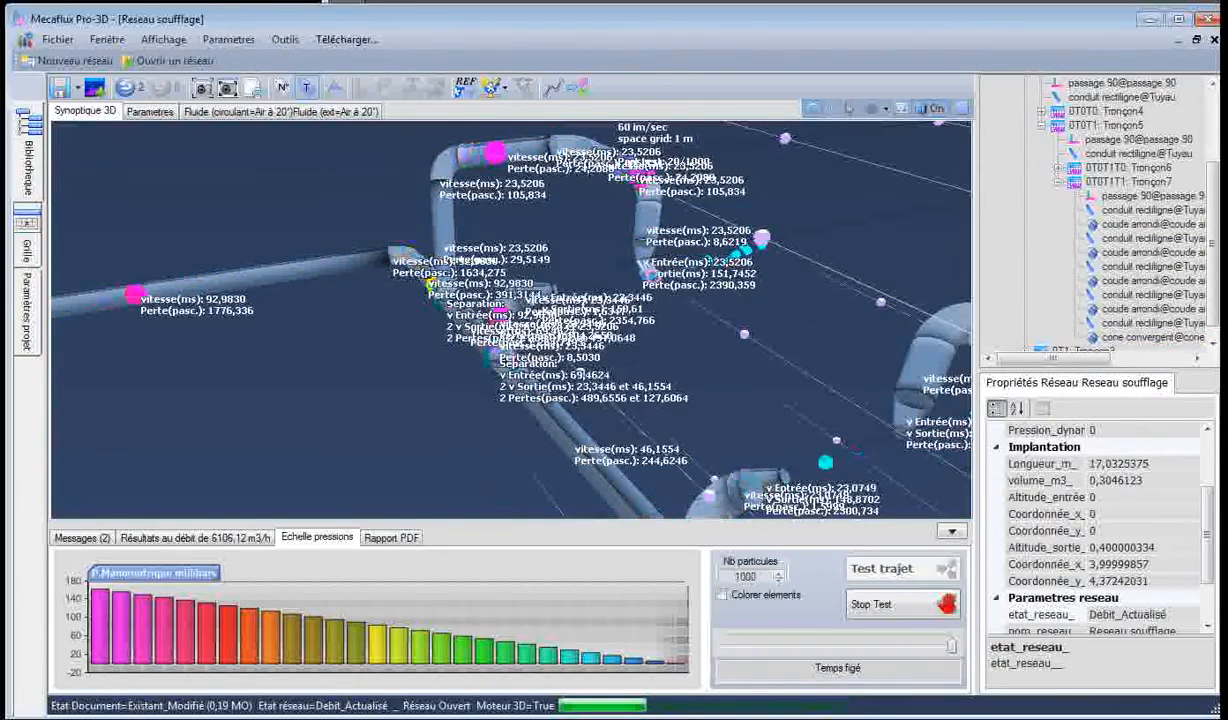
click(643, 244)
right_click(641, 243)
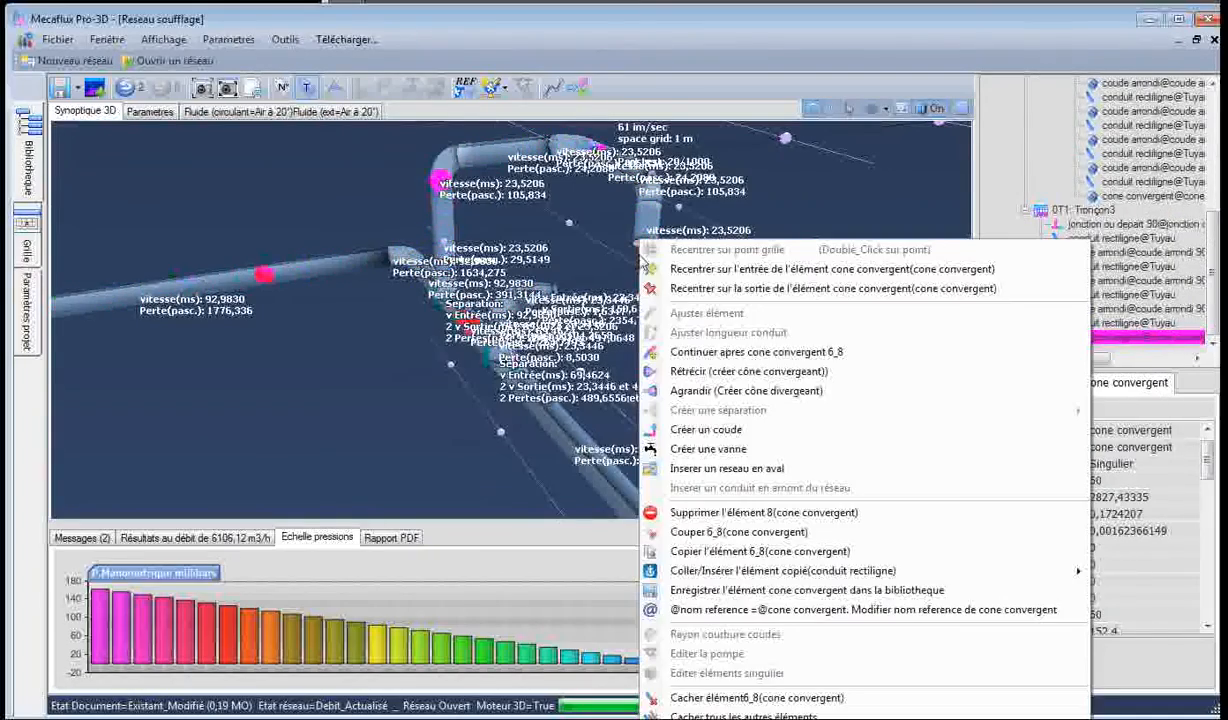
click(740, 551)
scroll(501, 417, up, 3)
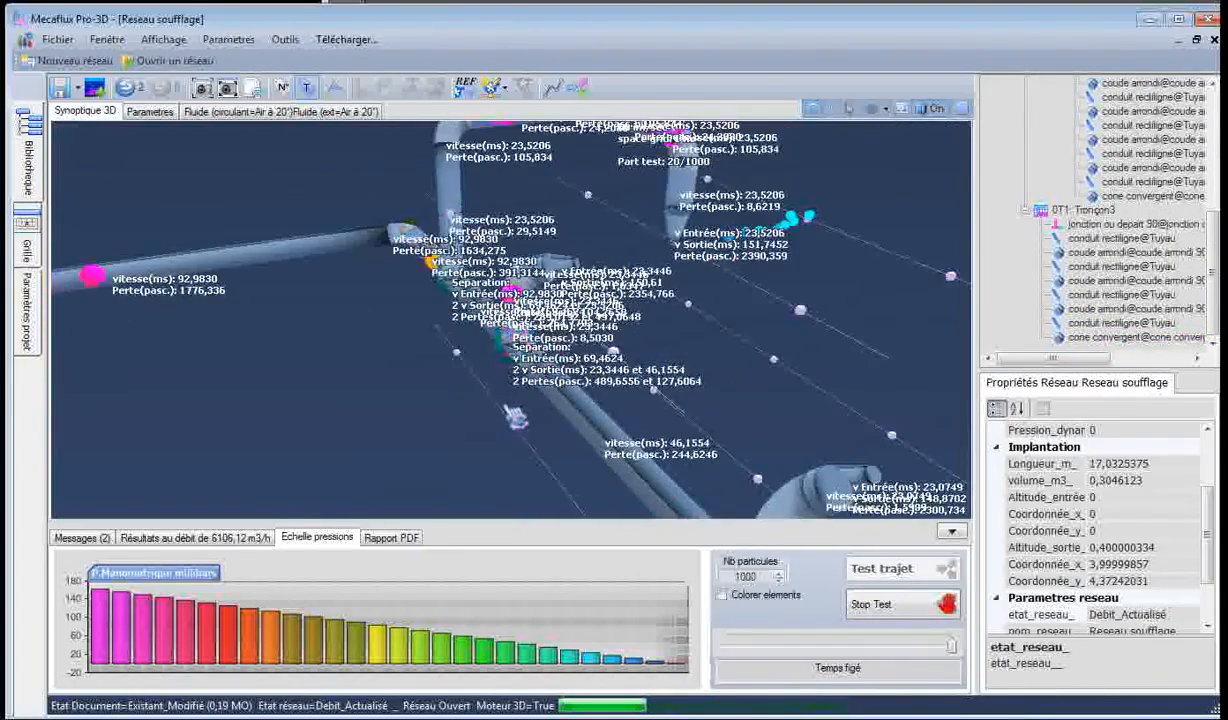
Step: Hide all labels except the one on the convergent cone 6_8 at the end of Tronçon3
click(748, 163)
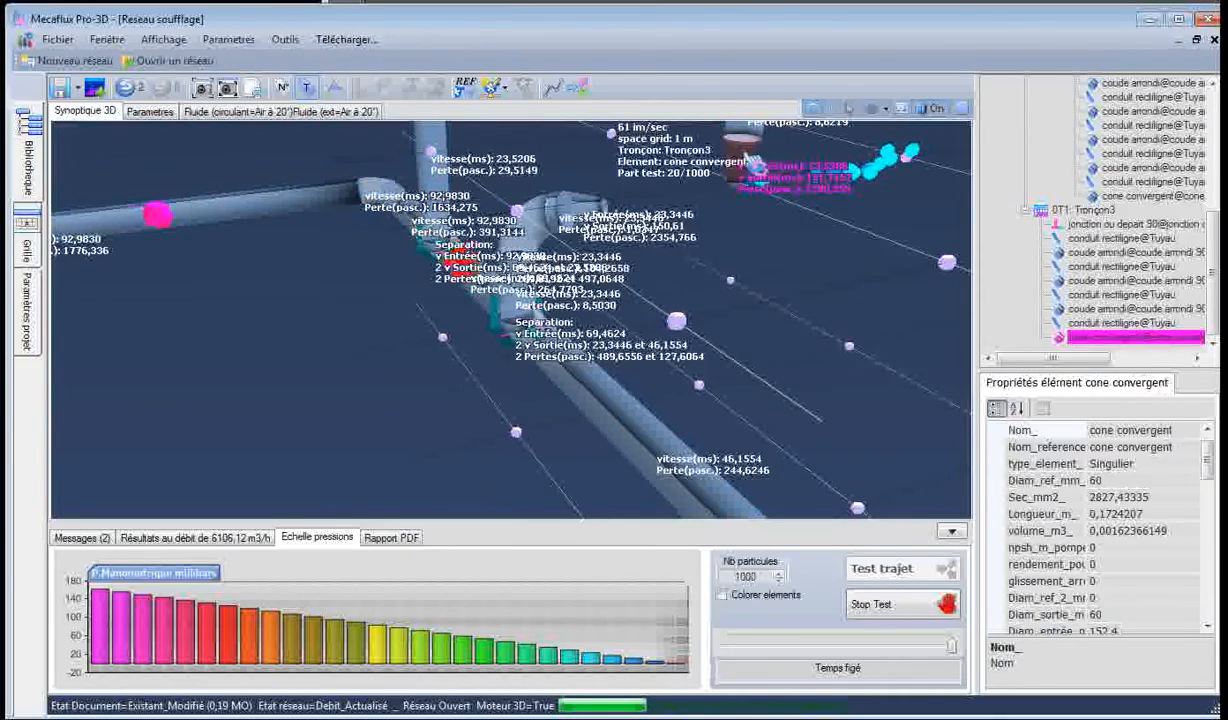
right_click(746, 160)
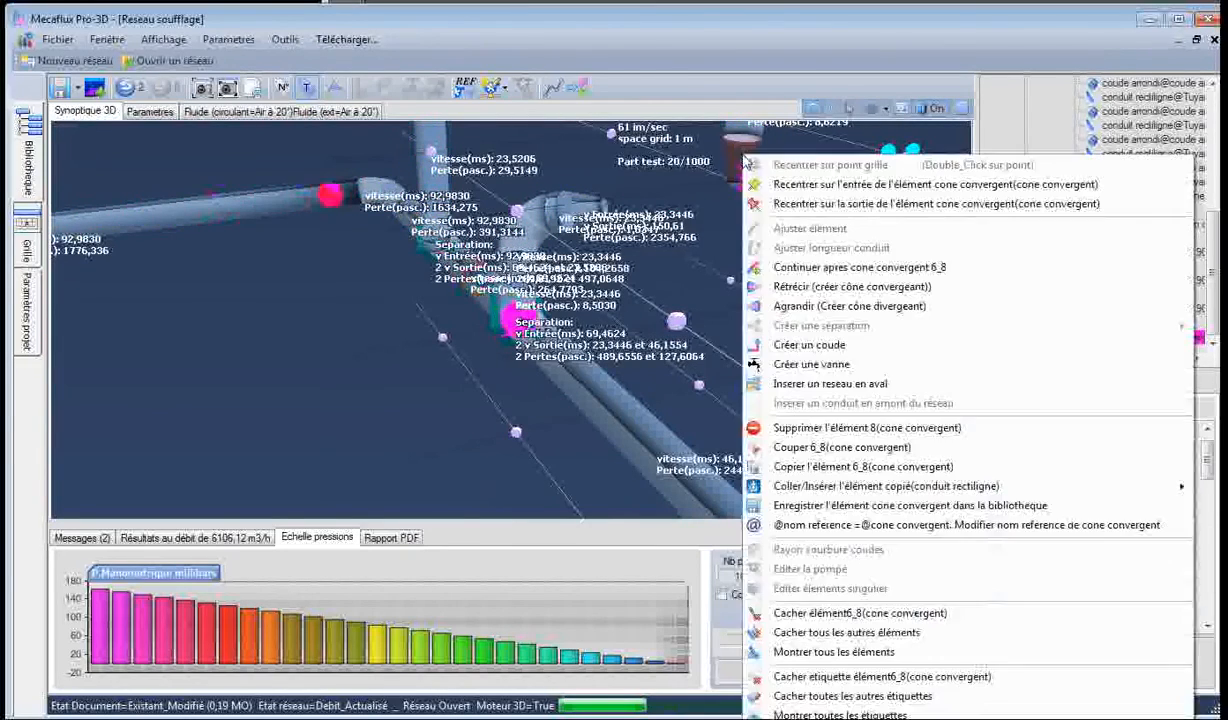
click(836, 698)
drag(893, 424, 612, 408)
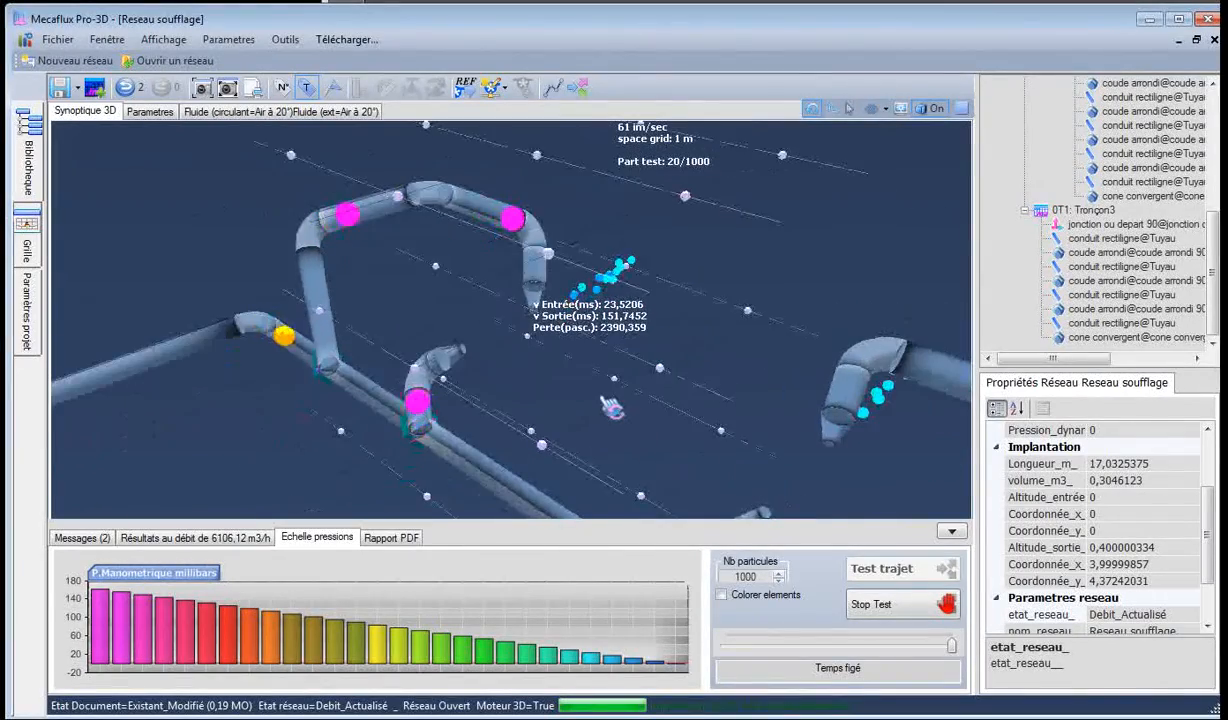
click(466, 368)
right_click(458, 242)
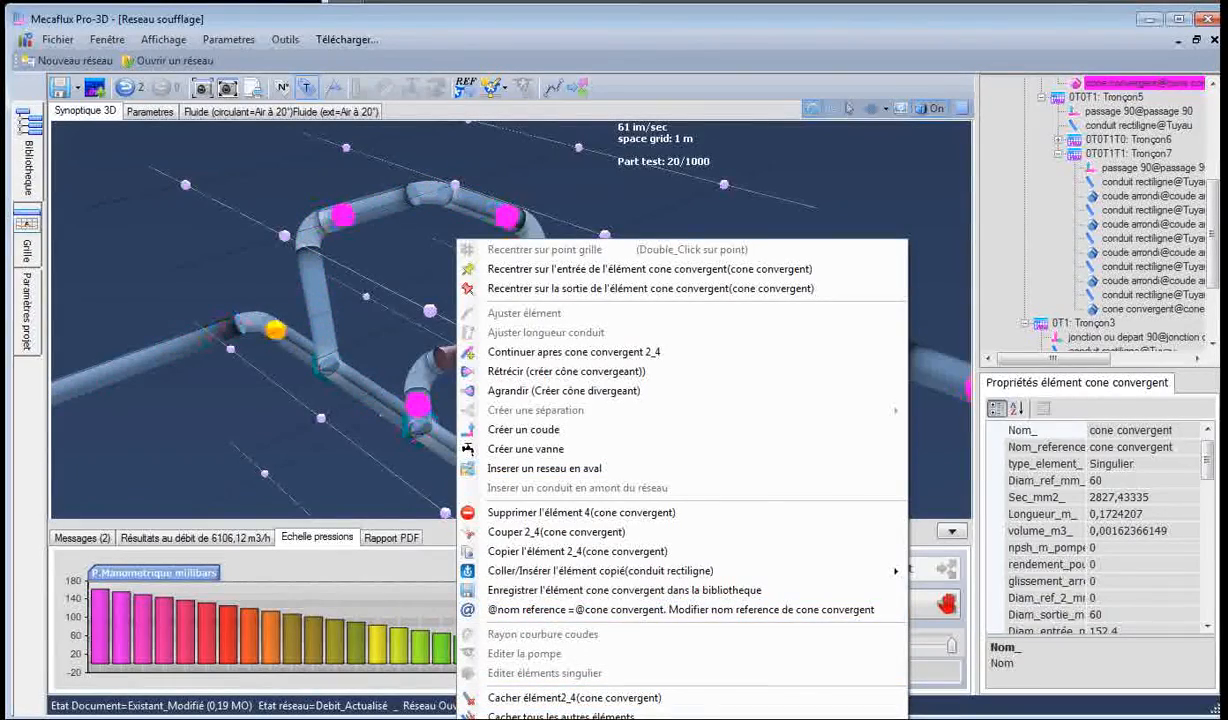
click(490, 269)
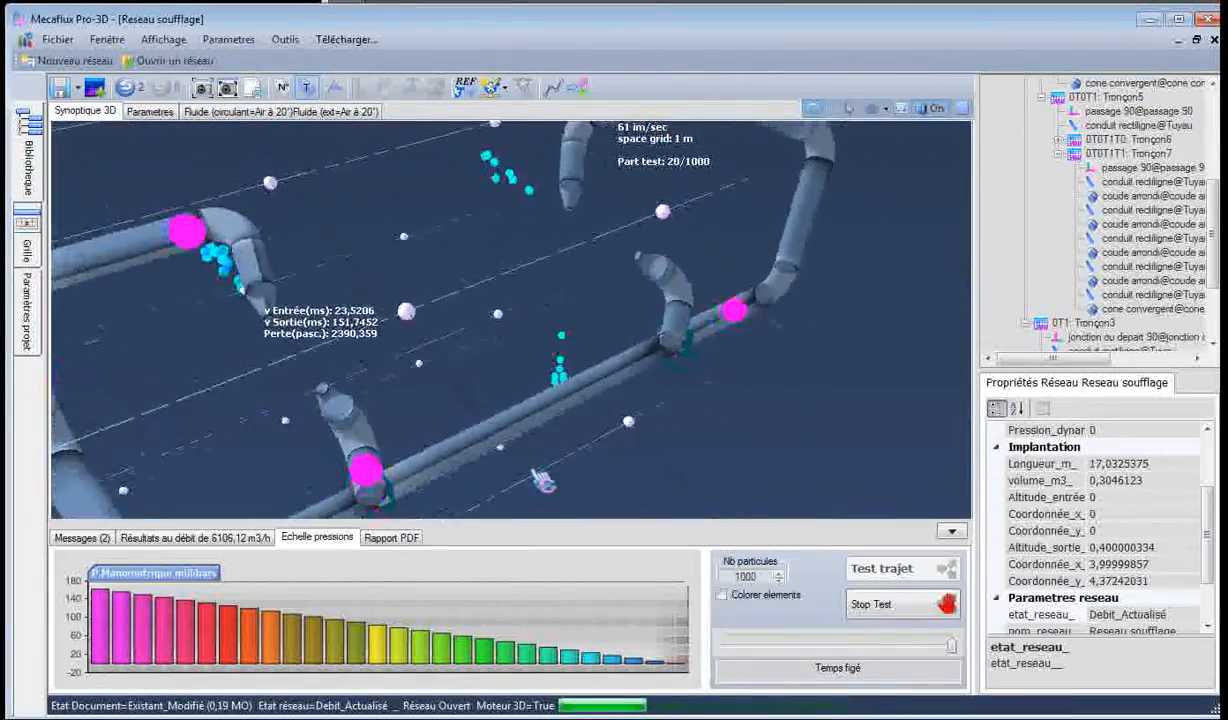
Step: Show the label of the convergent cone 5_10 at the end of Tronçon7 and view both labelled nozzles
click(567, 202)
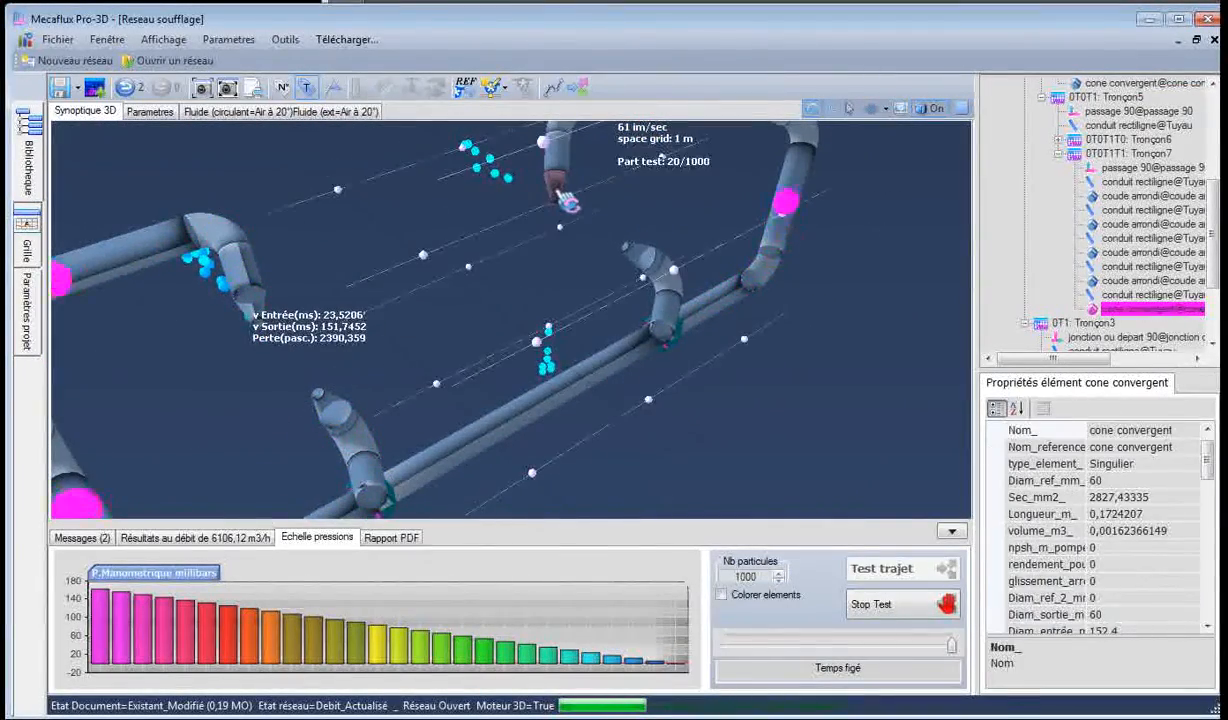
right_click(567, 202)
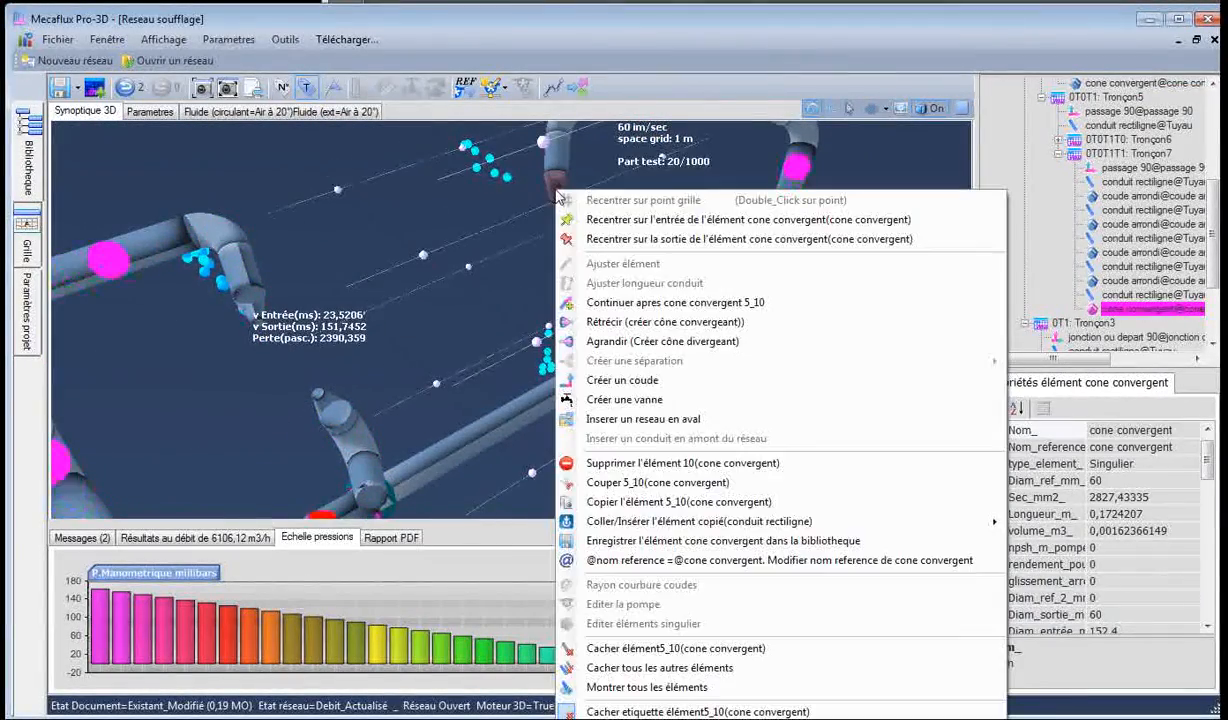
click(620, 712)
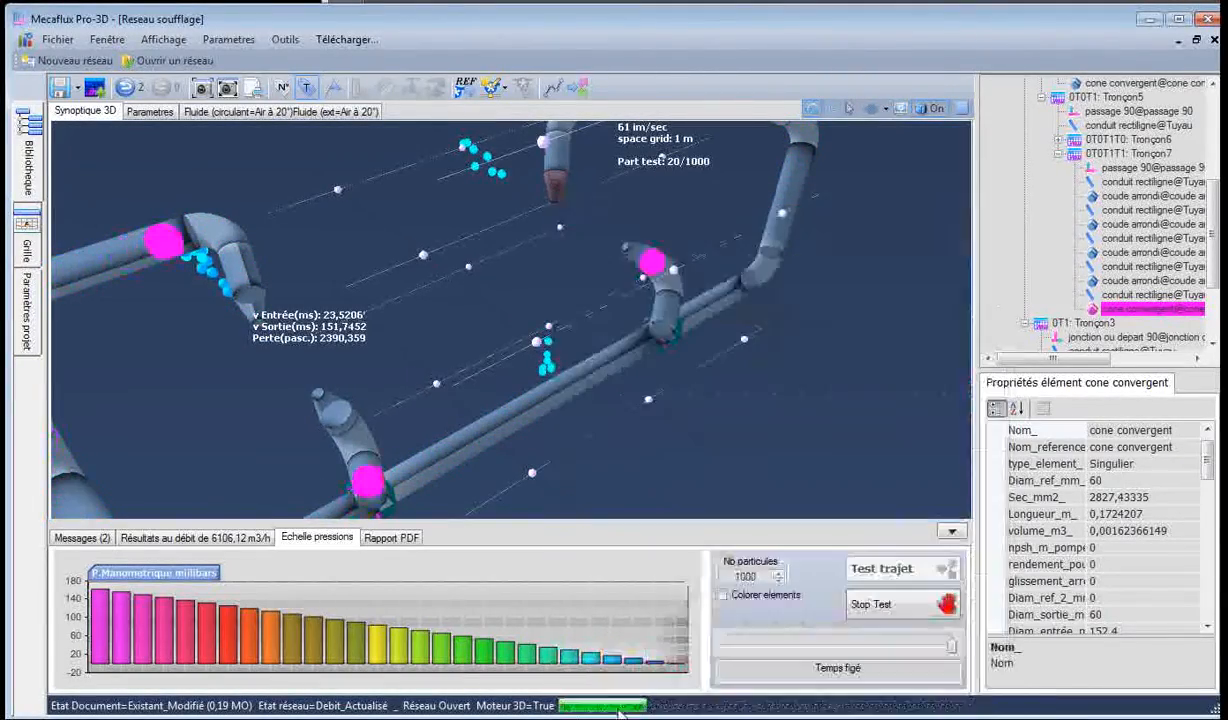
drag(523, 316, 540, 268)
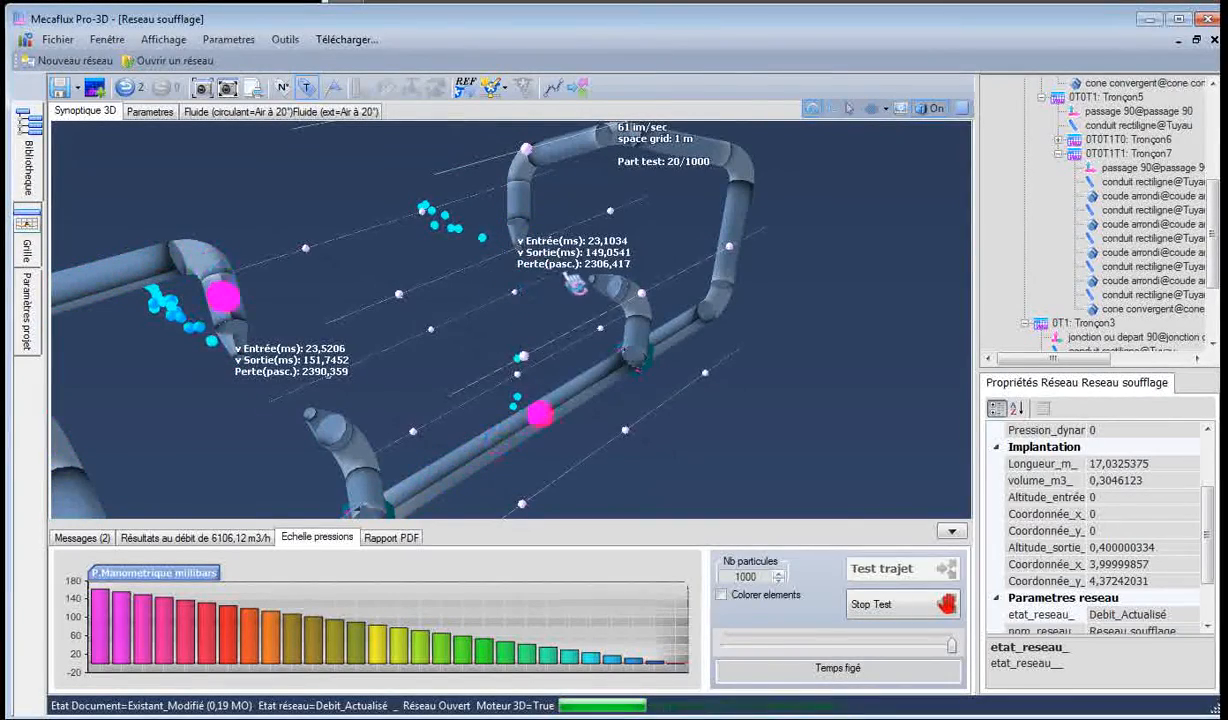
drag(615, 266, 455, 427)
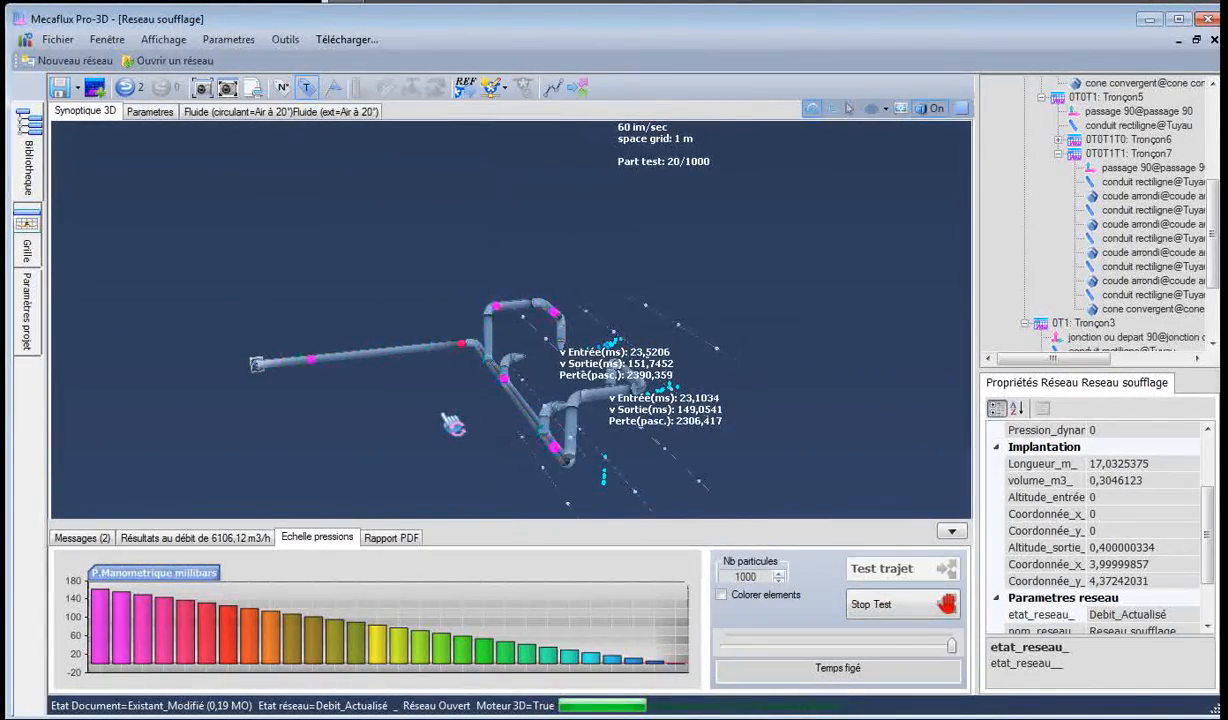